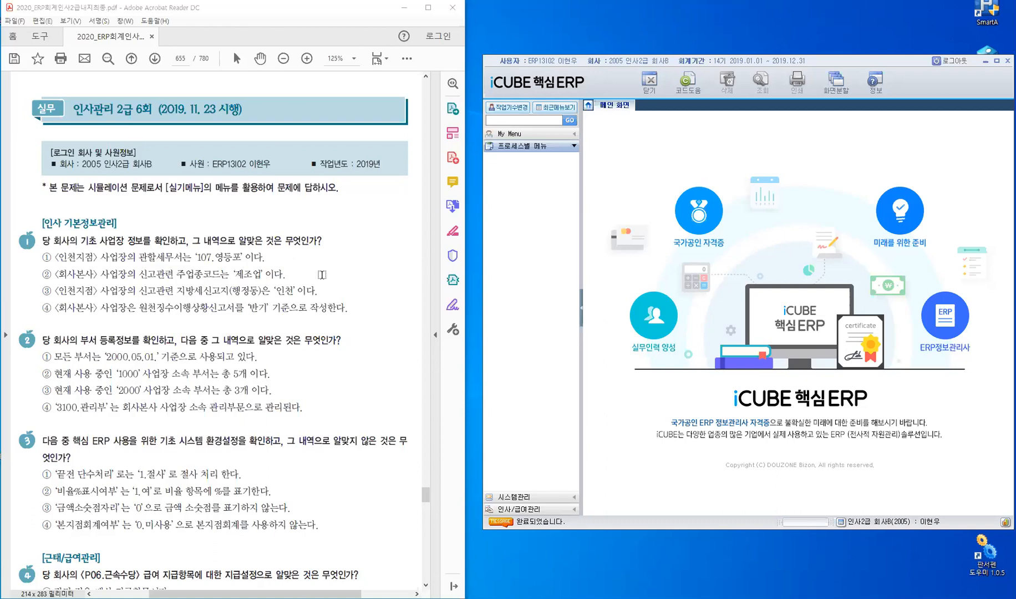
Highlight '사업장' in question 1 of the PDF and open the 사업장등록 screen under 시스템관리 > 회사등록정보
{"action": "double_click", "coordinate": [101, 241]}
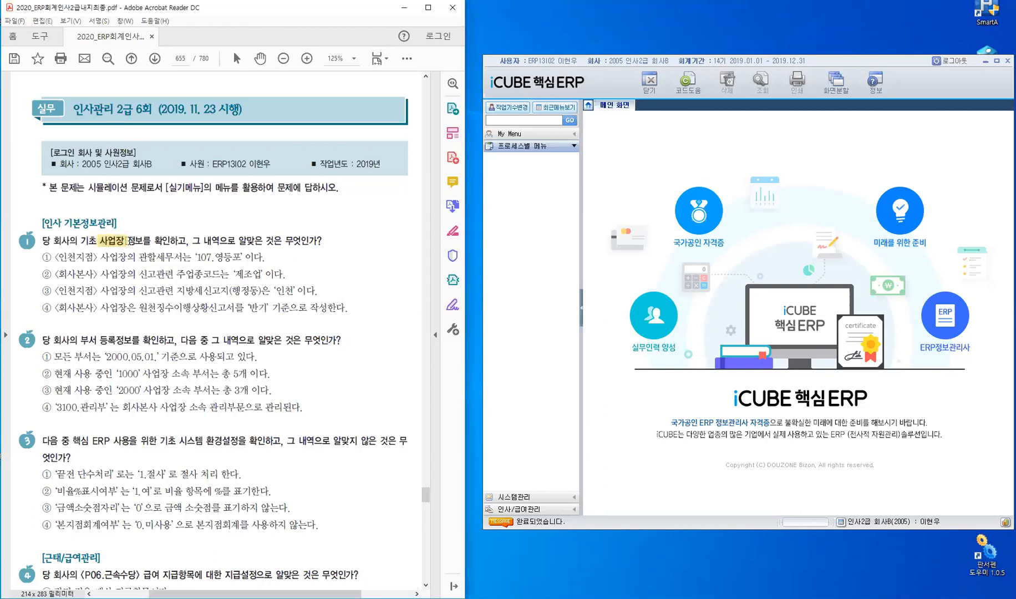
{"action": "left_click", "coordinate": [517, 498]}
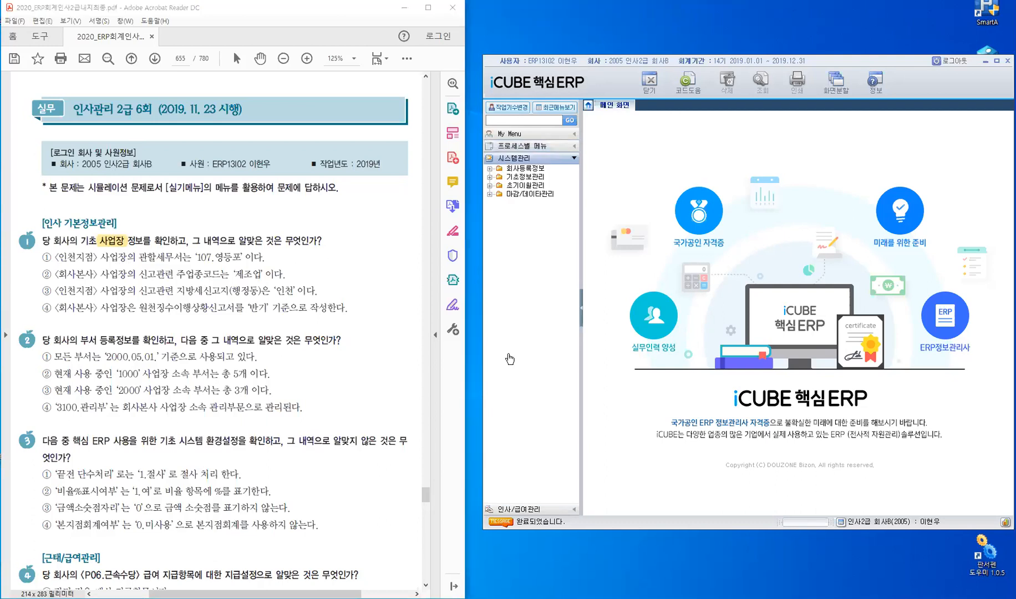
{"action": "left_click", "coordinate": [527, 169]}
{"action": "left_click", "coordinate": [536, 186]}
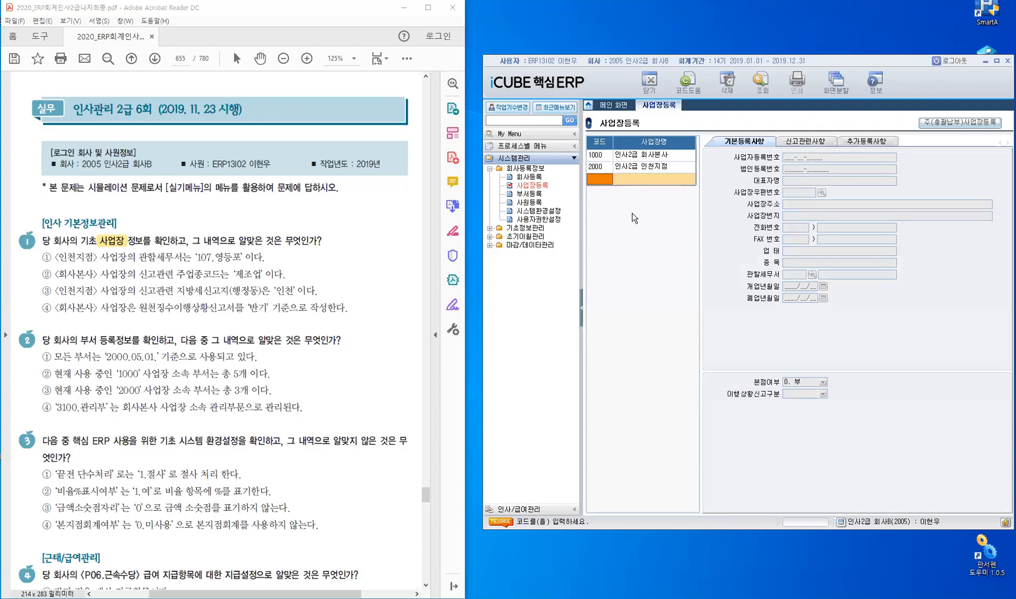
Check the 관할세무서 of 인사2급 인천지점, and the 주업종코드 in the 신고관련사항 of 인사2급 회사본사
{"action": "left_click", "coordinate": [604, 168]}
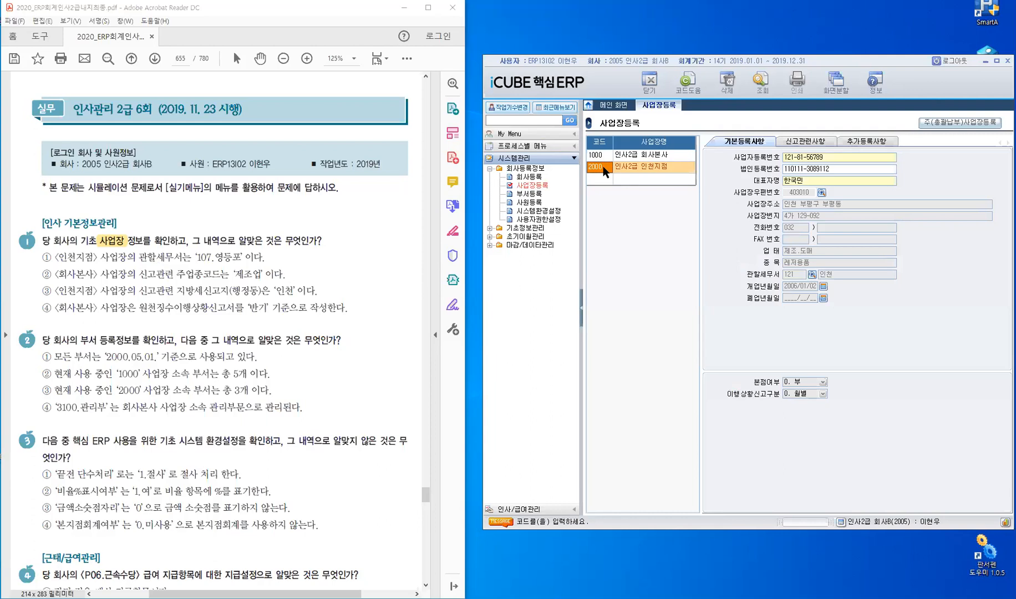
{"action": "left_click", "coordinate": [736, 276]}
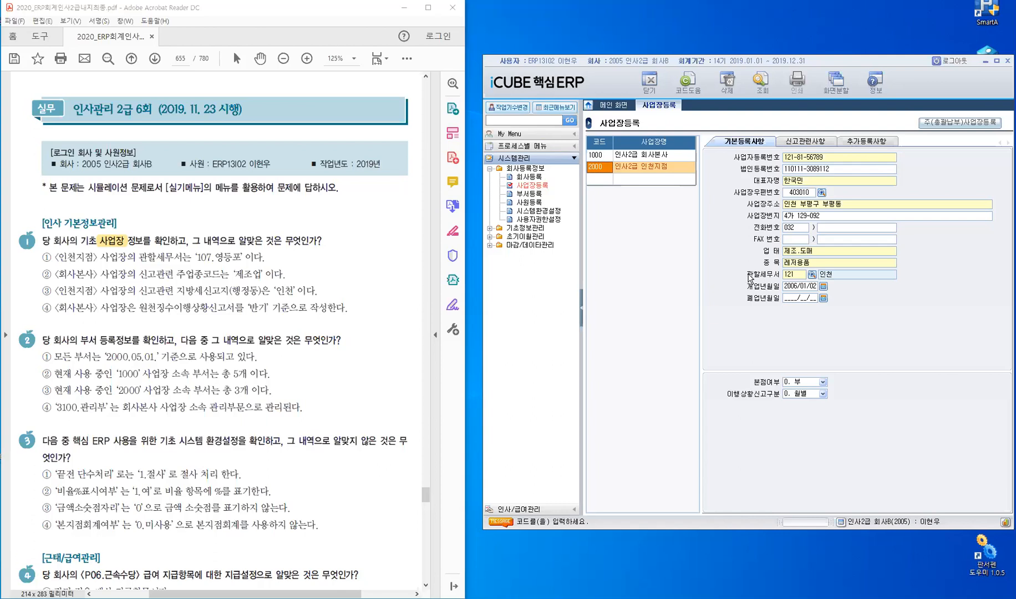
{"action": "left_click", "coordinate": [603, 155]}
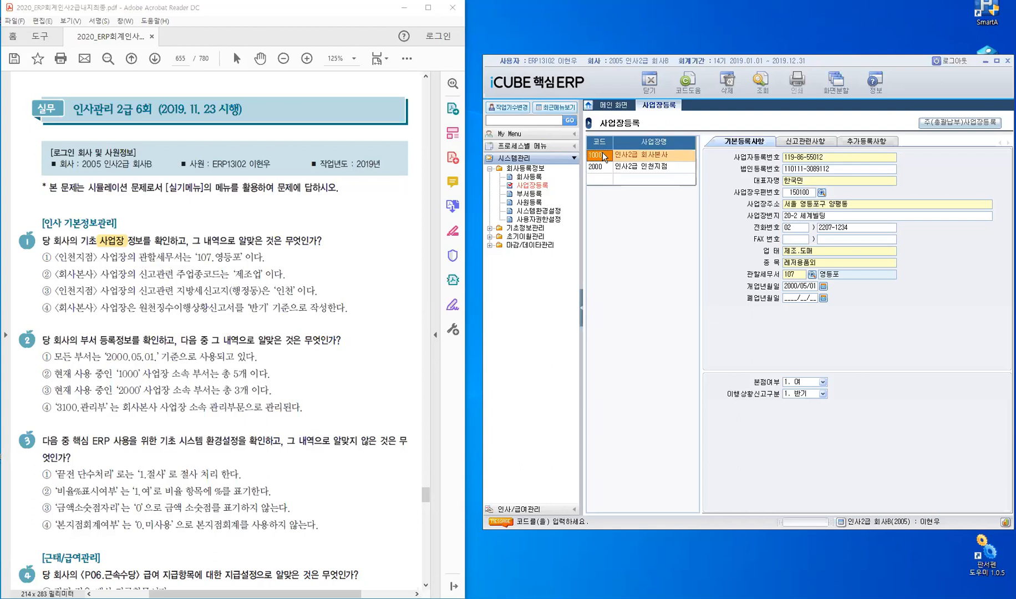
{"action": "left_click", "coordinate": [803, 144]}
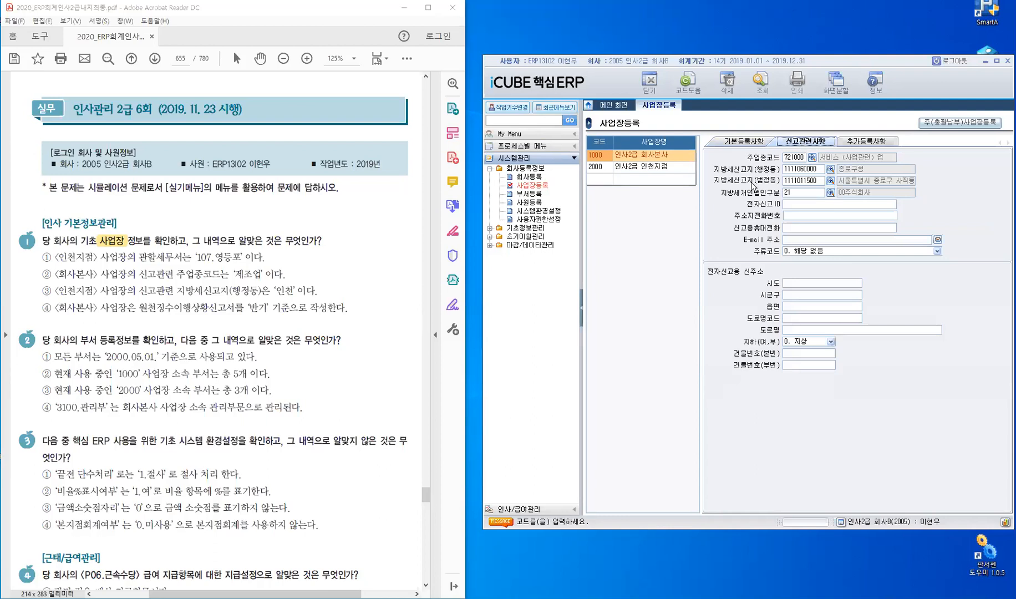
Check the 지방세신고지(행정동) of workplace 2000 인사2급 인천지점 against choice ③ of question 1
{"action": "key", "text": "ctrl"}
{"action": "left_click", "coordinate": [602, 168]}
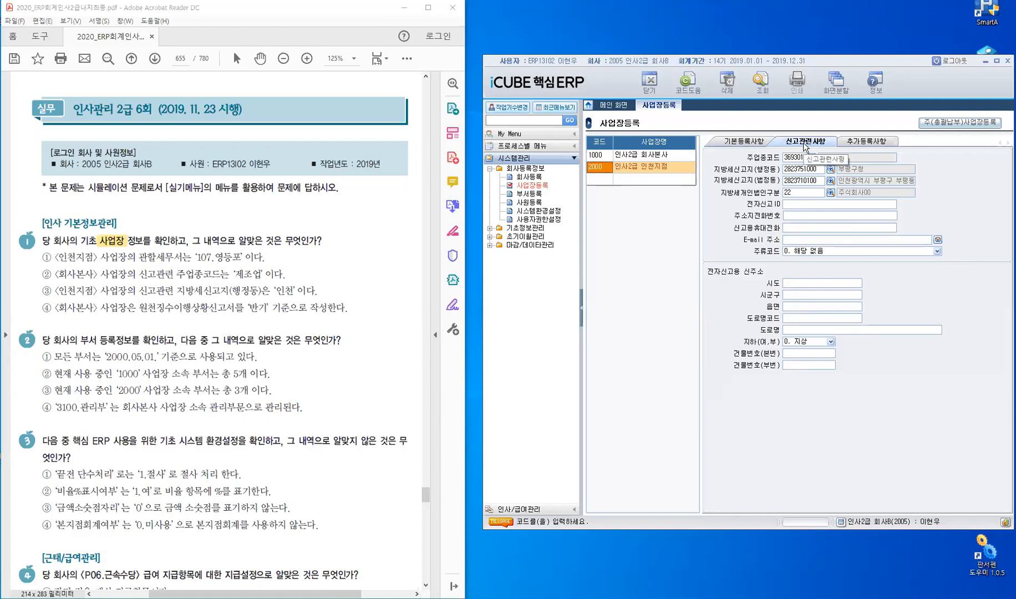
{"action": "key", "text": "ctrl"}
{"action": "left_click", "coordinate": [260, 320]}
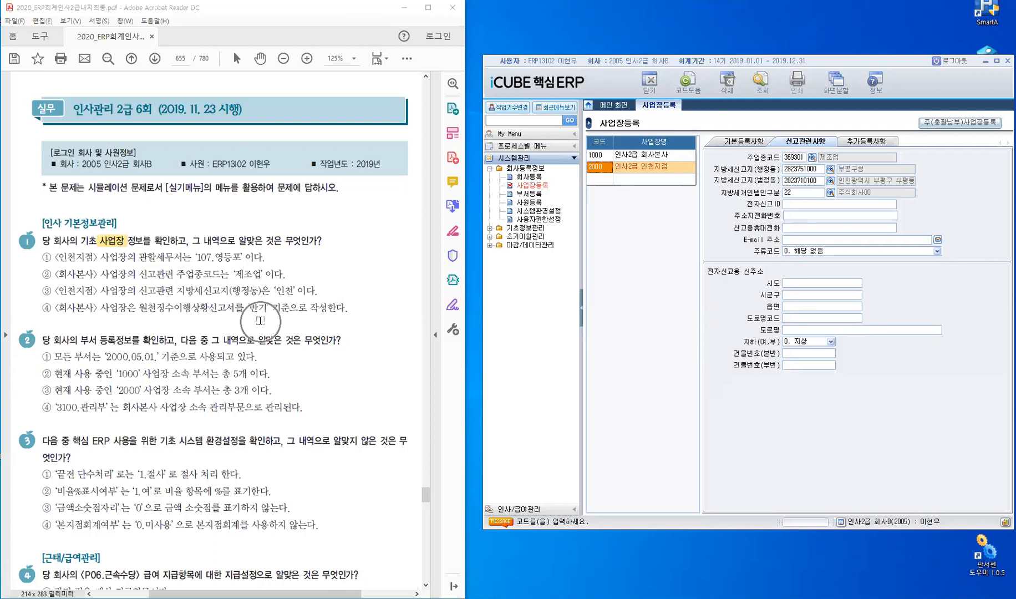
Check the 이행상황신고구분 in the 기본등록사항 of workplace 1000 인사2급 회사본사
{"action": "left_click", "coordinate": [745, 142]}
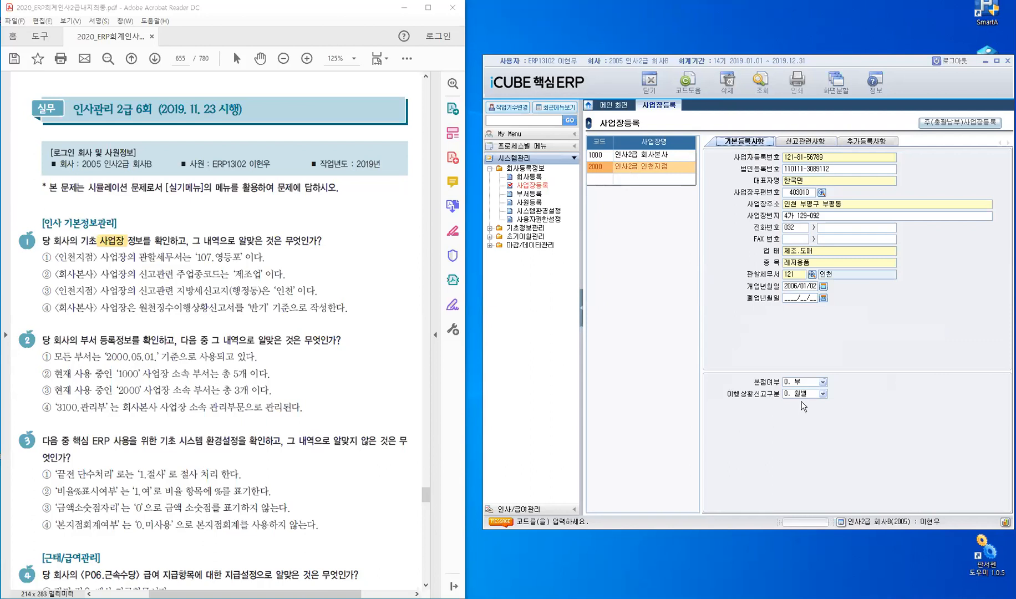
{"action": "key", "text": "ctrl"}
{"action": "left_click", "coordinate": [598, 157]}
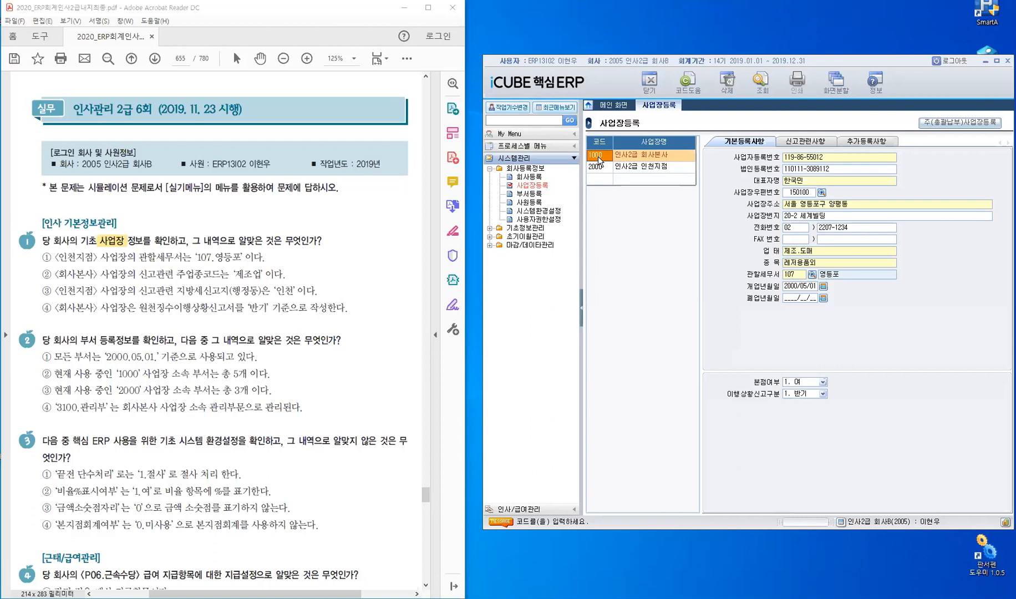
Highlight '알맞은' and answer choice ④ in question 1 of the PDF
{"action": "key", "text": "ctrl"}
{"action": "left_click_drag", "start_coordinate": [239, 242], "coordinate": [265, 242]}
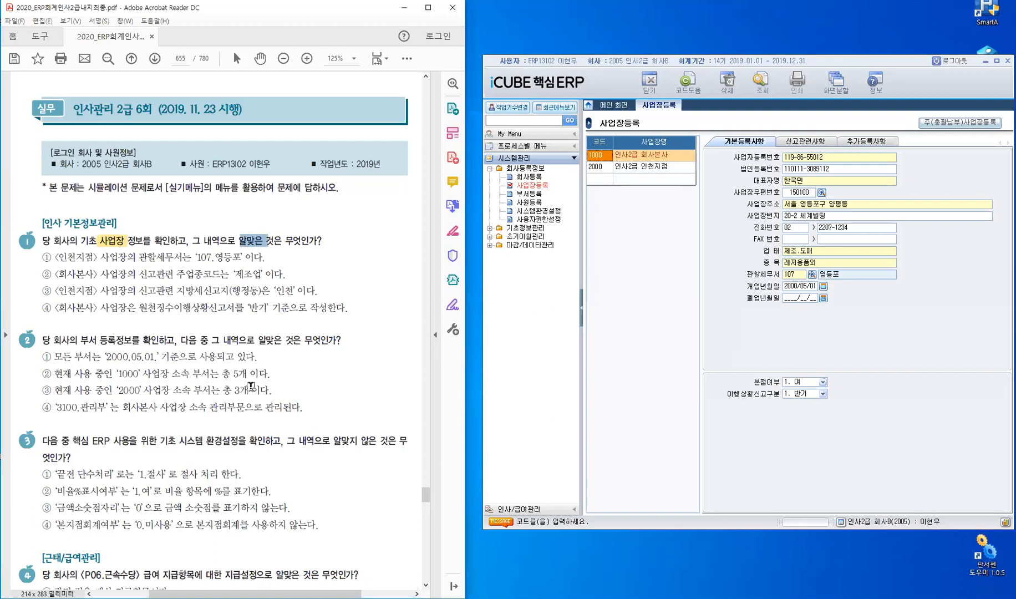
{"action": "double_click", "coordinate": [49, 308]}
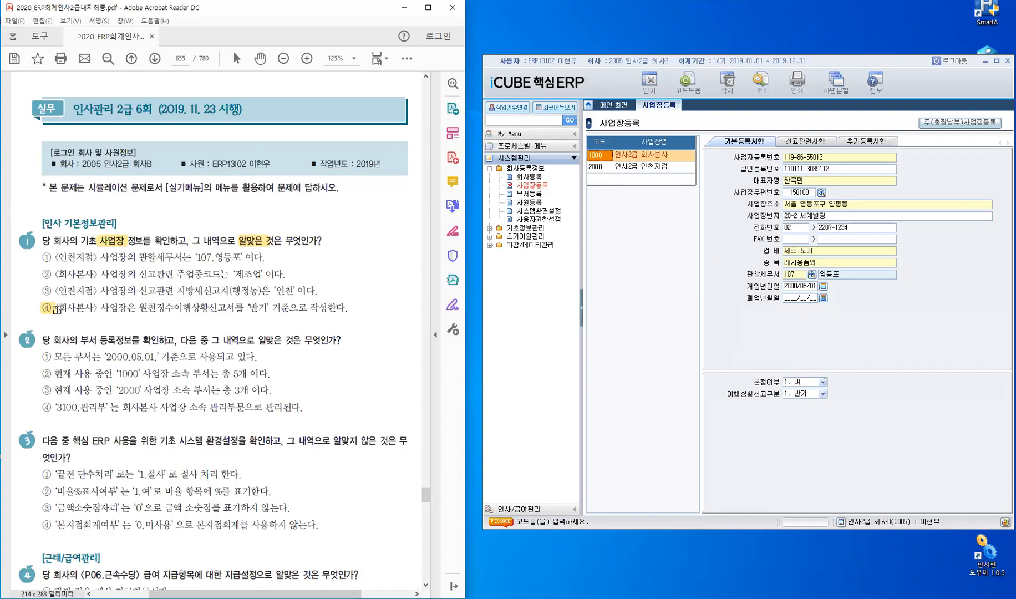
Highlight '부서' and '알맞은' in question 2 and open the 부서등록 screen with the full table width visible
{"action": "double_click", "coordinate": [96, 341]}
{"action": "left_click_drag", "start_coordinate": [277, 340], "coordinate": [283, 341]}
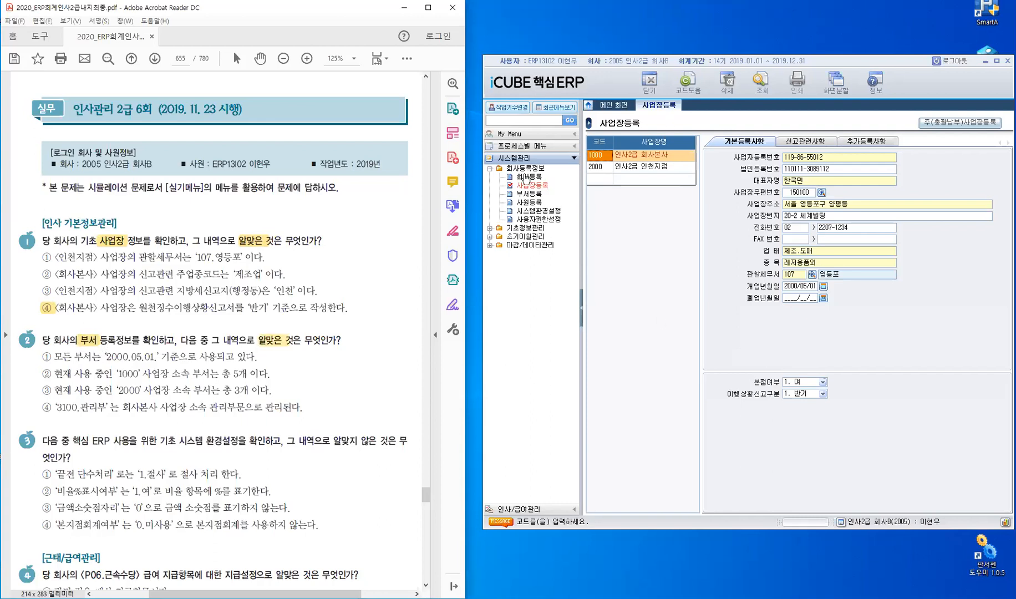
{"action": "left_click", "coordinate": [533, 195]}
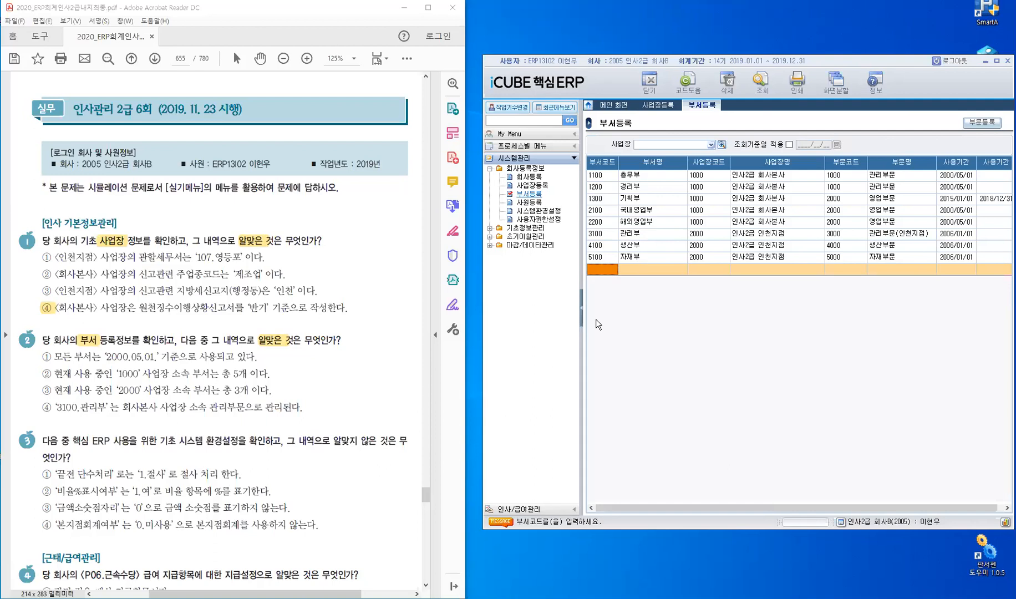
{"action": "left_click", "coordinate": [582, 313]}
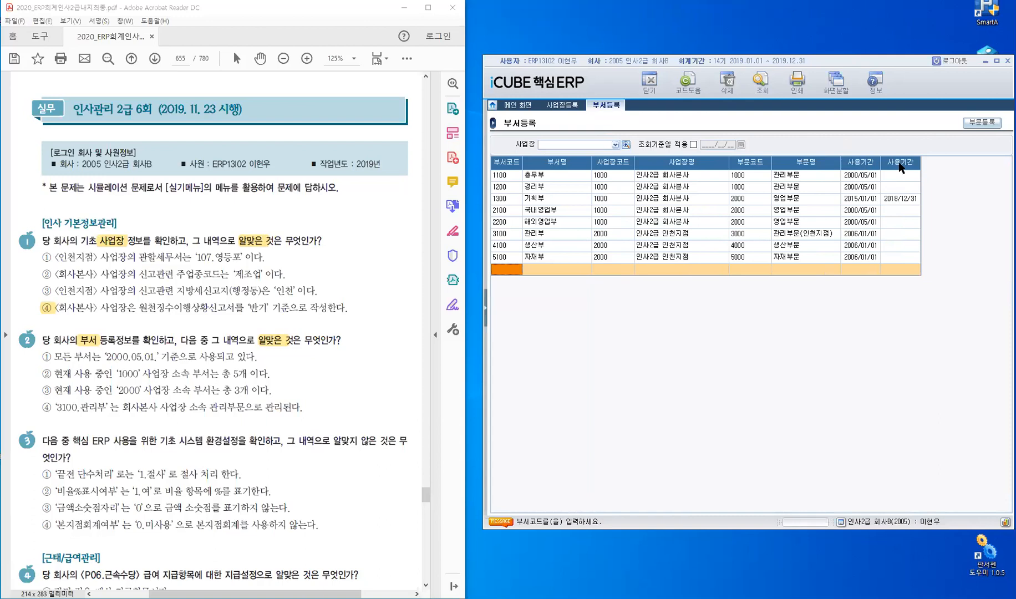
Examine the 사용기간 start and end dates of the departments, including the end date of 1300 기획부
{"action": "left_click", "coordinate": [902, 204]}
{"action": "key", "text": "ctrl"}
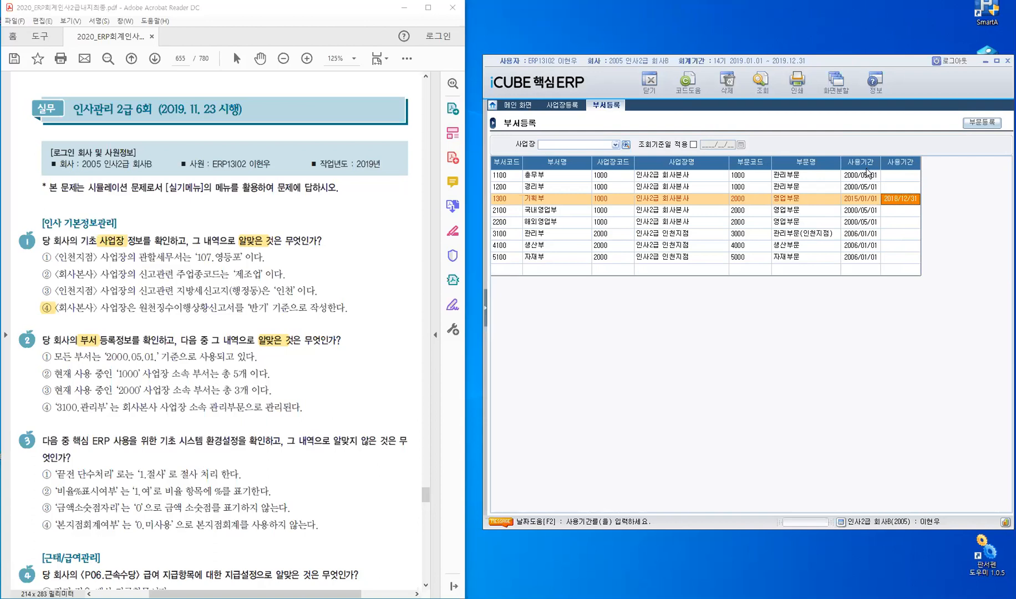
{"action": "key", "text": "ctrl"}
Filter the department list by 사업장 1000 인사2급 회사본사
{"action": "left_click", "coordinate": [577, 146]}
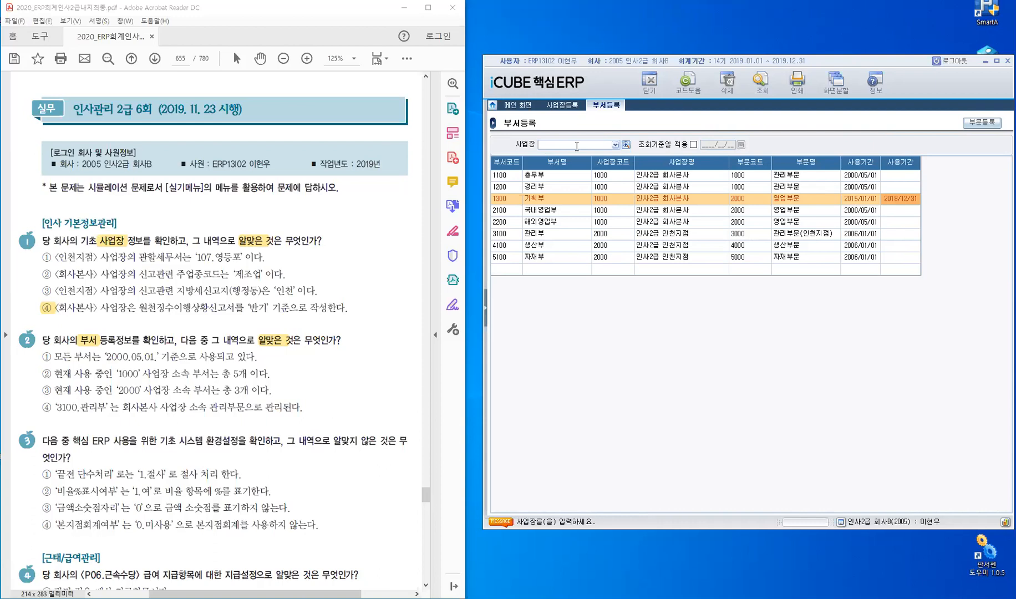
{"action": "type", "text": "1000"}
{"action": "key", "text": "Return"}
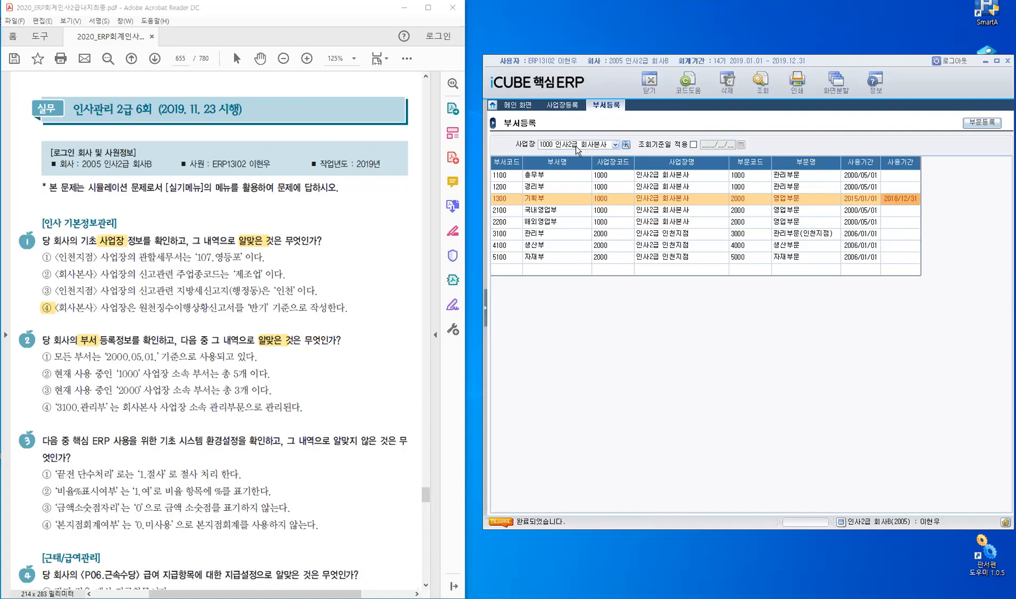
{"action": "key", "text": "F12"}
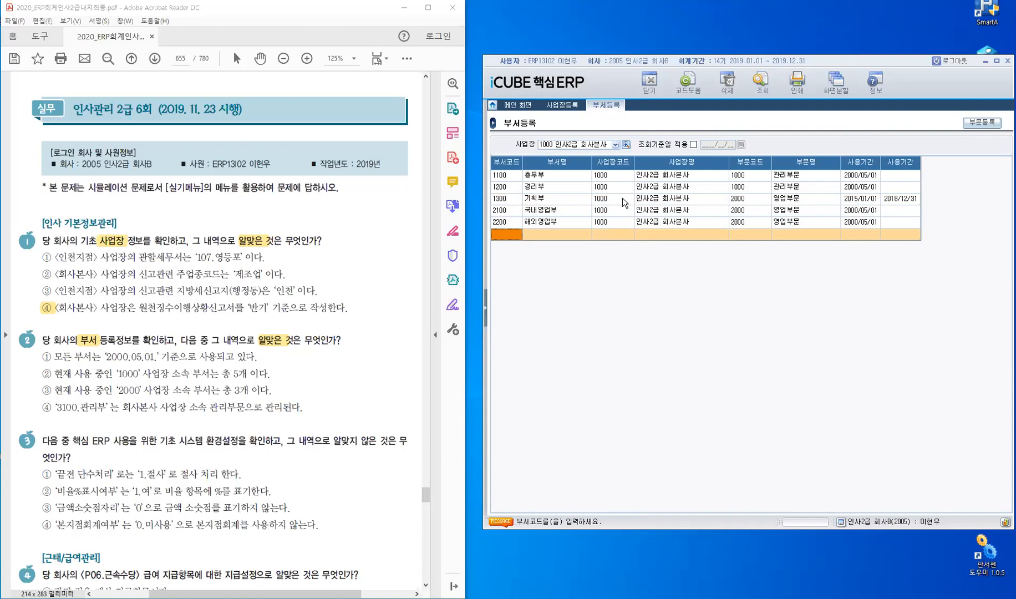
Go through the departments of workplace 1000 to count those in use, checking the 사용기간 end date of 기획부
{"action": "left_click", "coordinate": [514, 221]}
{"action": "left_click", "coordinate": [512, 198]}
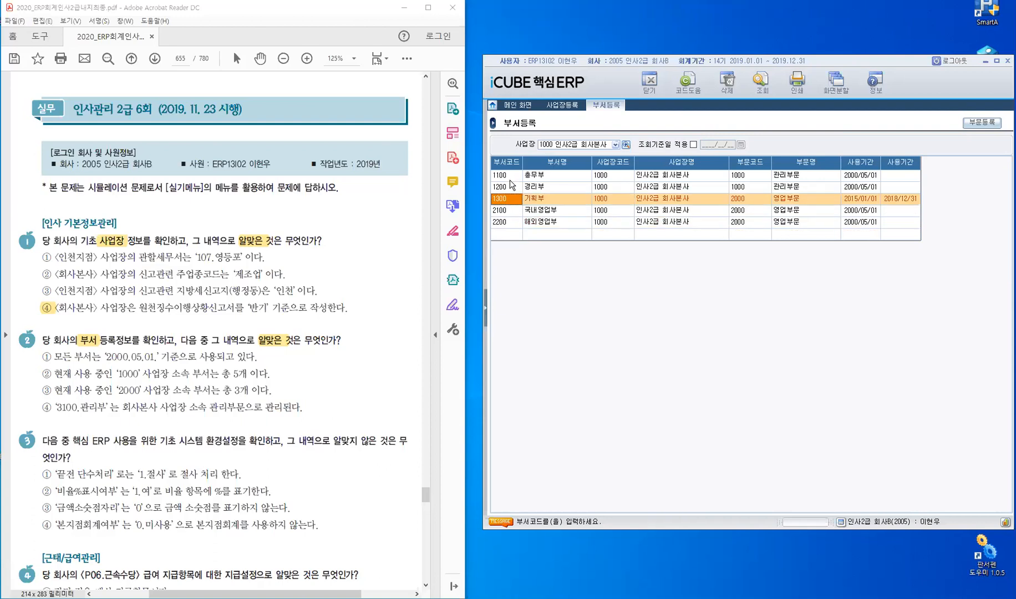
{"action": "left_click", "coordinate": [510, 186]}
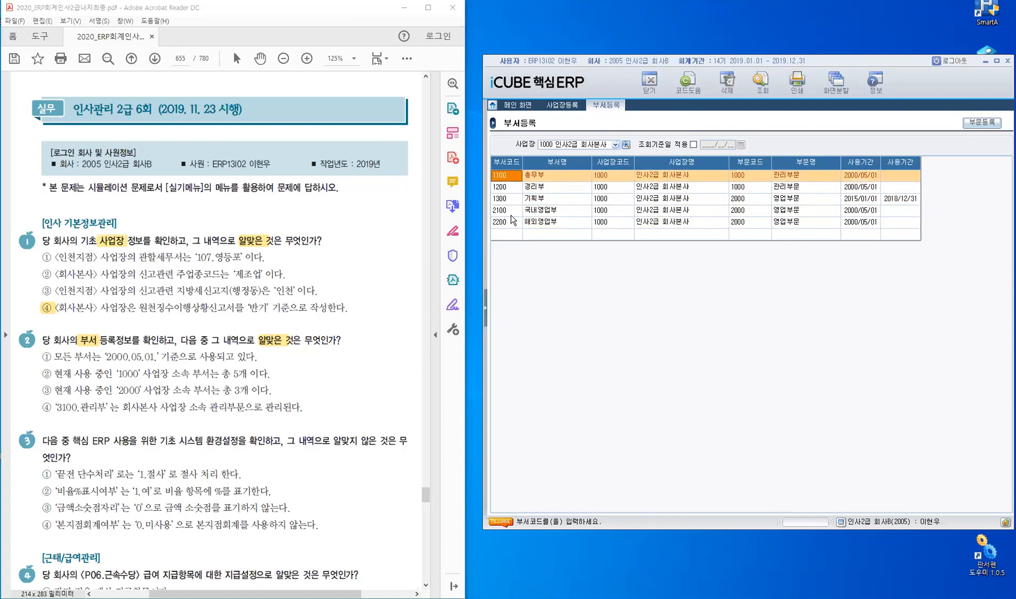
{"action": "left_click", "coordinate": [510, 200]}
{"action": "left_click", "coordinate": [511, 222]}
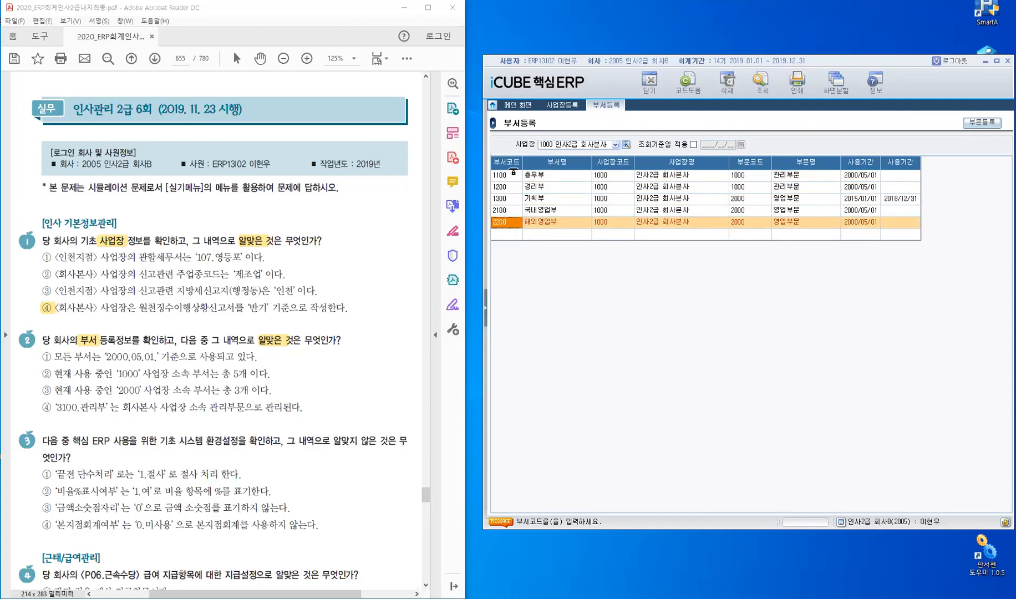
{"action": "left_click", "coordinate": [898, 201]}
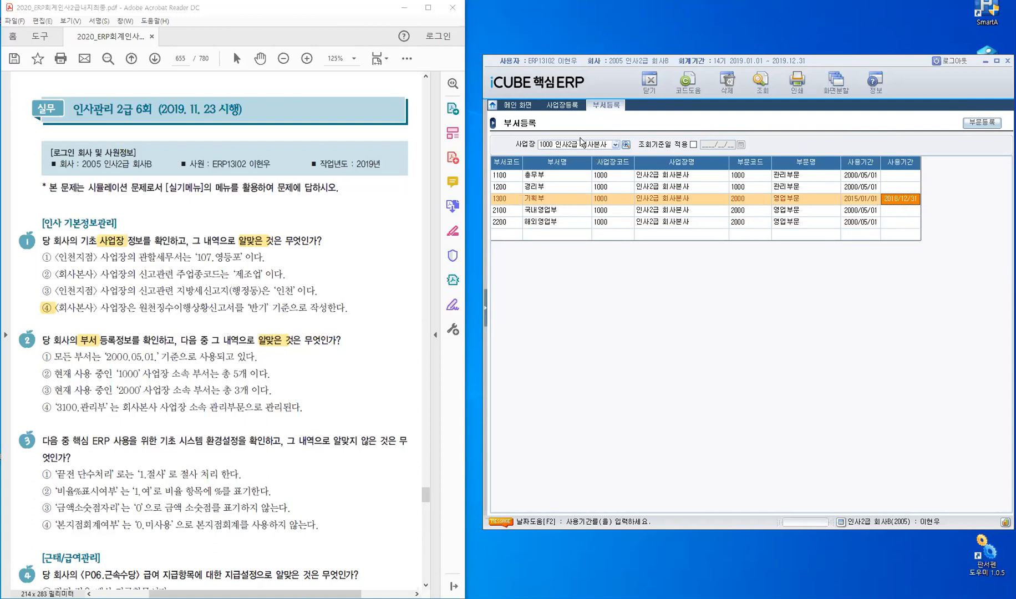
Filter the department list by 사업장 2000 인사2급 인천지점 and highlight answer choice ③ in question 2
{"action": "left_click", "coordinate": [581, 143]}
{"action": "type", "text": "2000"}
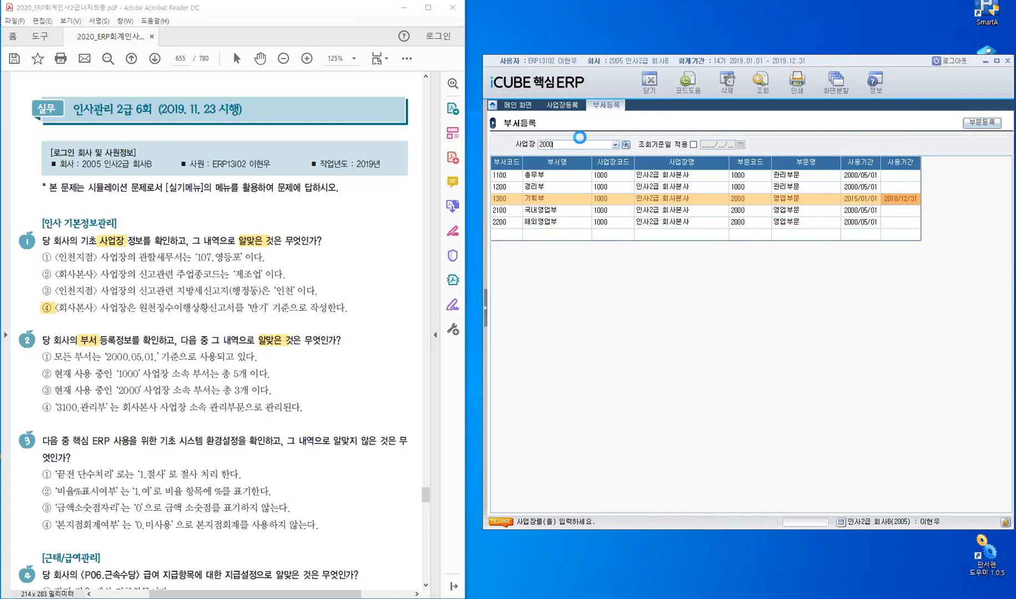
{"action": "key", "text": "Return"}
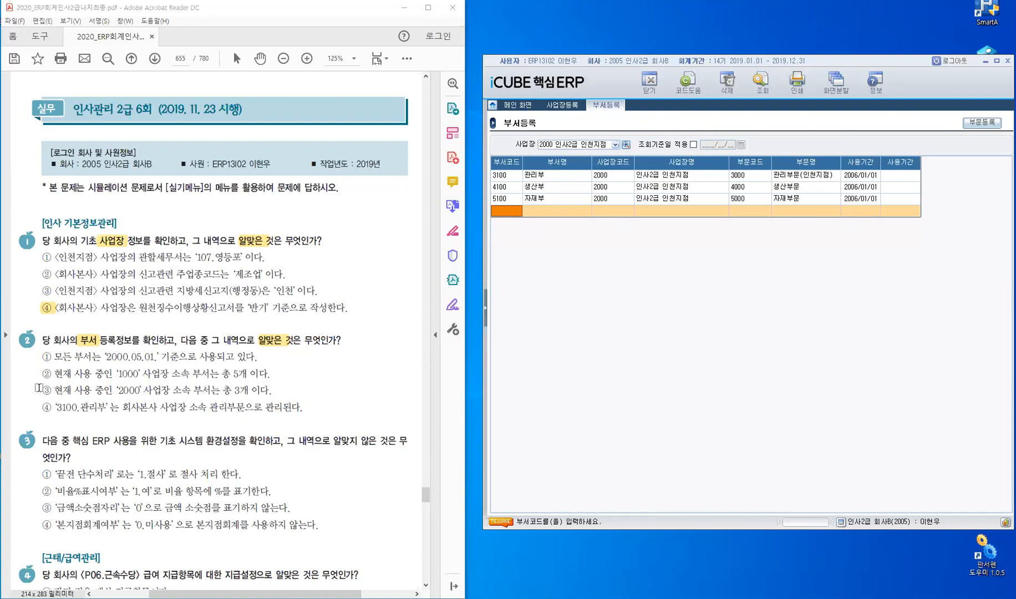
{"action": "left_click_drag", "start_coordinate": [41, 390], "coordinate": [55, 392]}
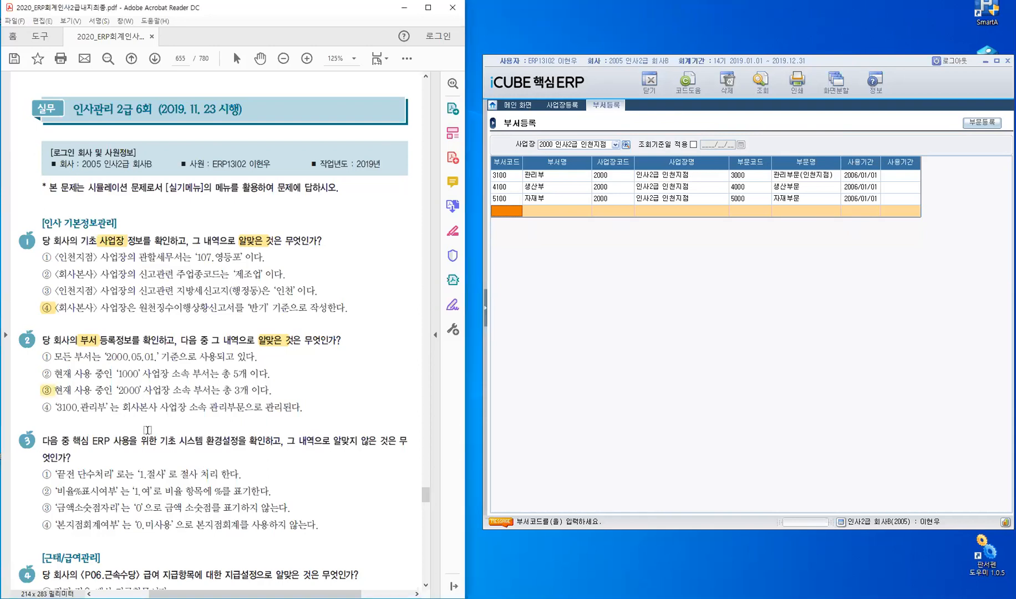
Check the 사업장코드 and 부문명 of department 3100 관리부 against choice ④ of question 2
{"action": "left_click", "coordinate": [508, 173]}
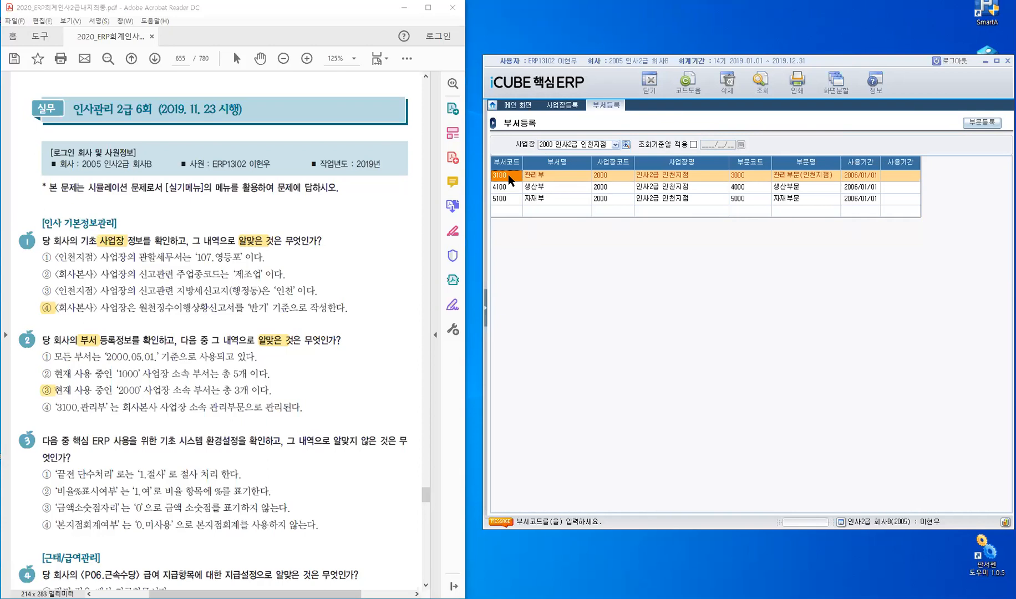
{"action": "left_click", "coordinate": [613, 178]}
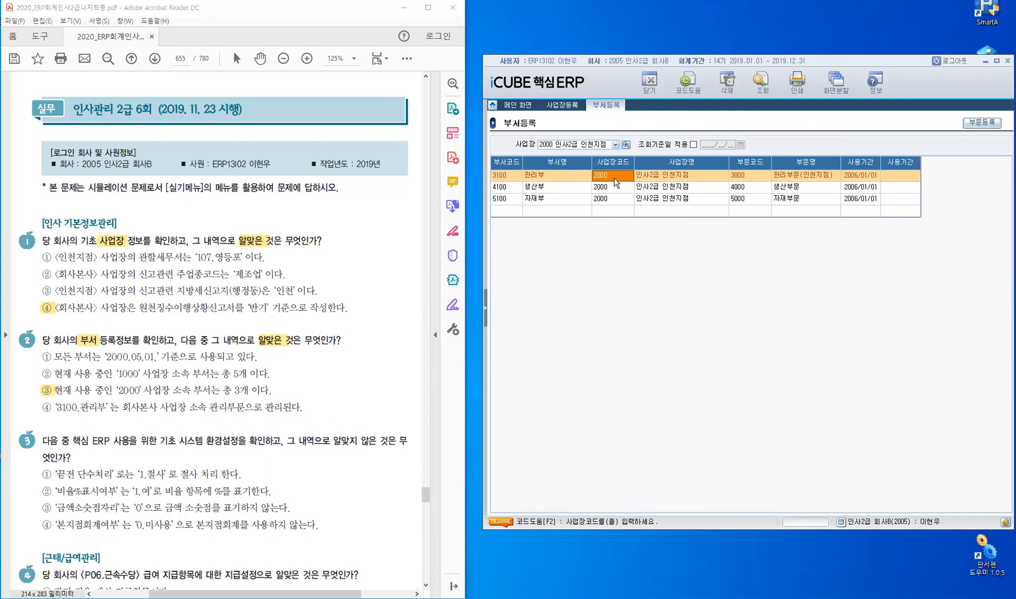
{"action": "left_click", "coordinate": [789, 177]}
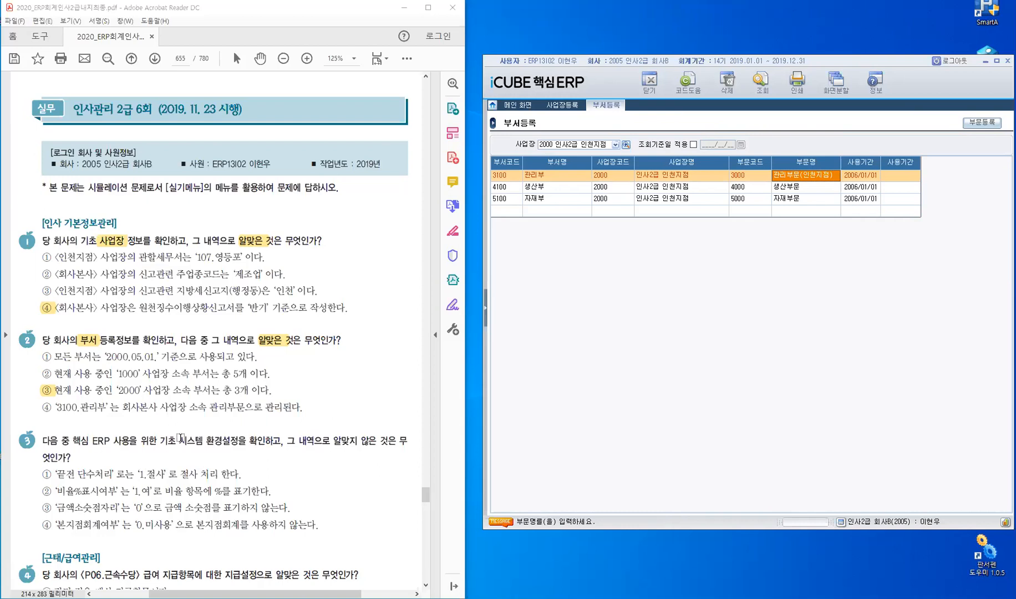
Highlight '시스템 환경설정' and '않은' in question 3 of the PDF
{"action": "left_click_drag", "start_coordinate": [179, 442], "coordinate": [248, 446]}
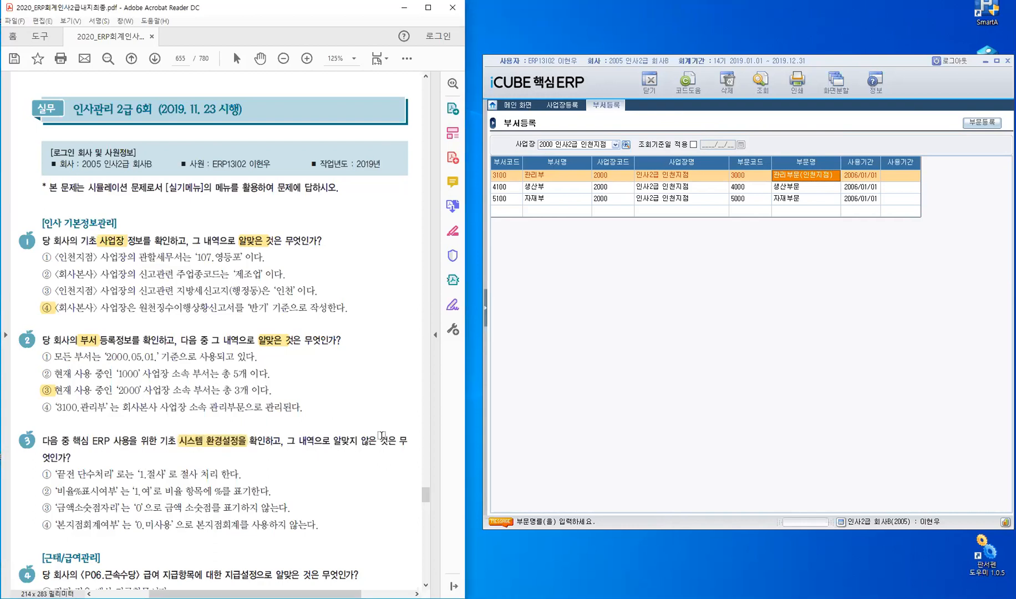
{"action": "left_click_drag", "start_coordinate": [359, 442], "coordinate": [370, 442]}
{"action": "left_click_drag", "start_coordinate": [375, 480], "coordinate": [374, 480]}
Open the 시스템환경설정 screen under 회사등록정보 and widen its table by hiding the menu tree
{"action": "left_click", "coordinate": [559, 306]}
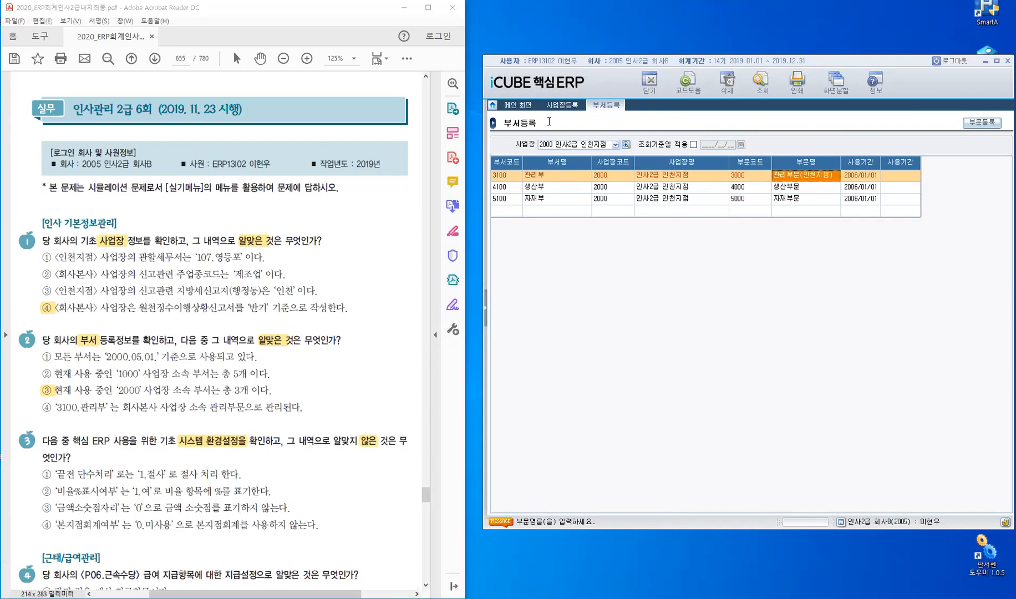
{"action": "left_click", "coordinate": [485, 308]}
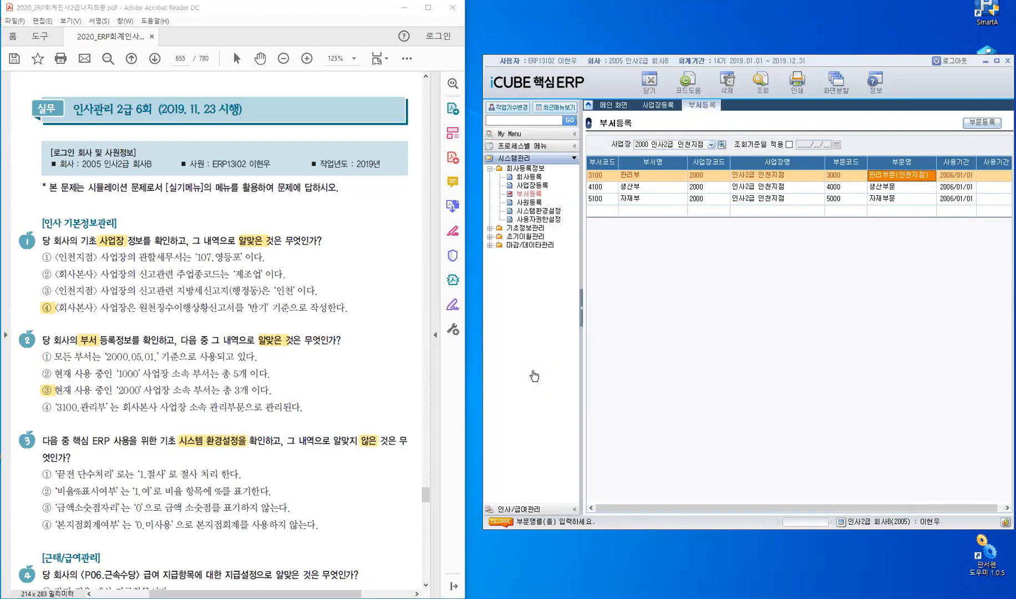
{"action": "left_click", "coordinate": [541, 214]}
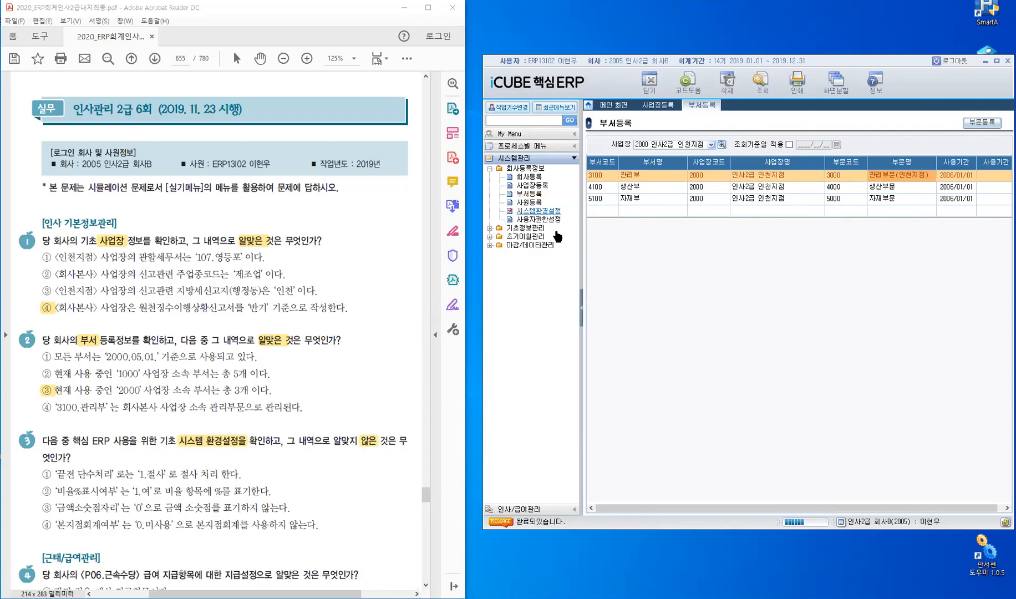
{"action": "left_click", "coordinate": [582, 317]}
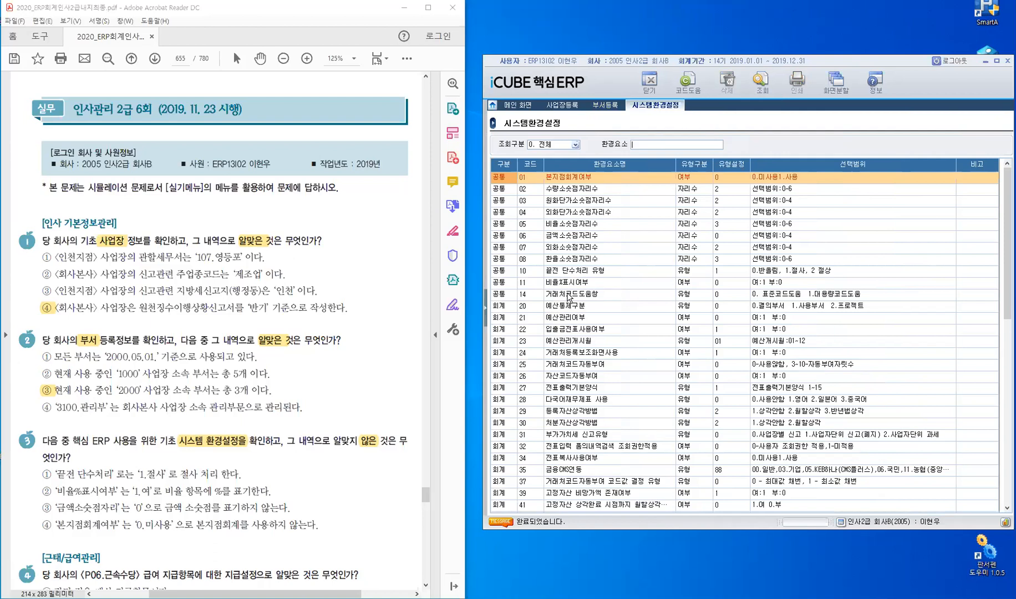
Filter the system settings list by 조회구분 3. 인사 and return it to 0. 전체
{"action": "left_click", "coordinate": [575, 146]}
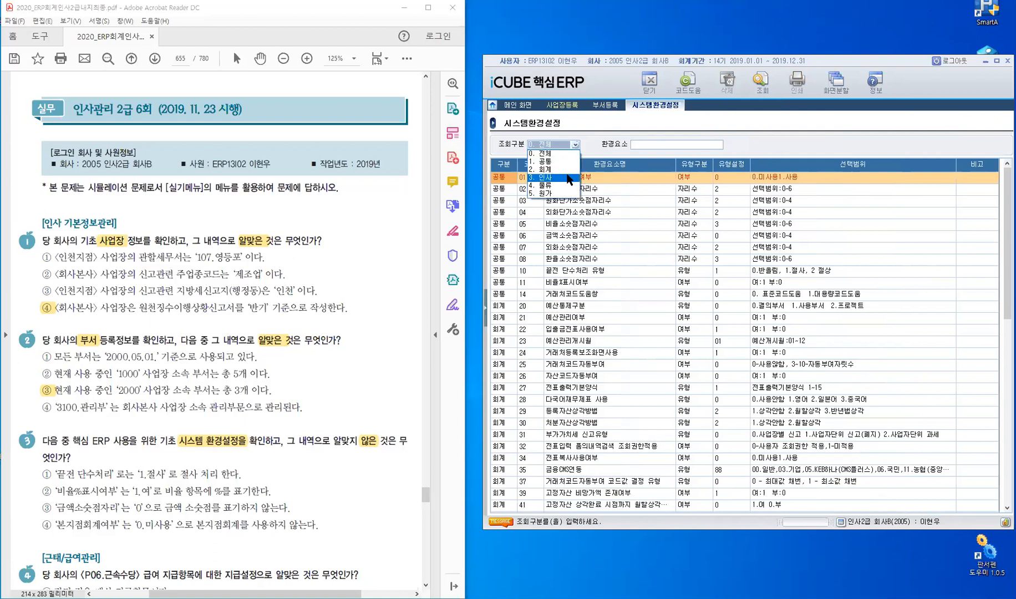
{"action": "left_click", "coordinate": [570, 177]}
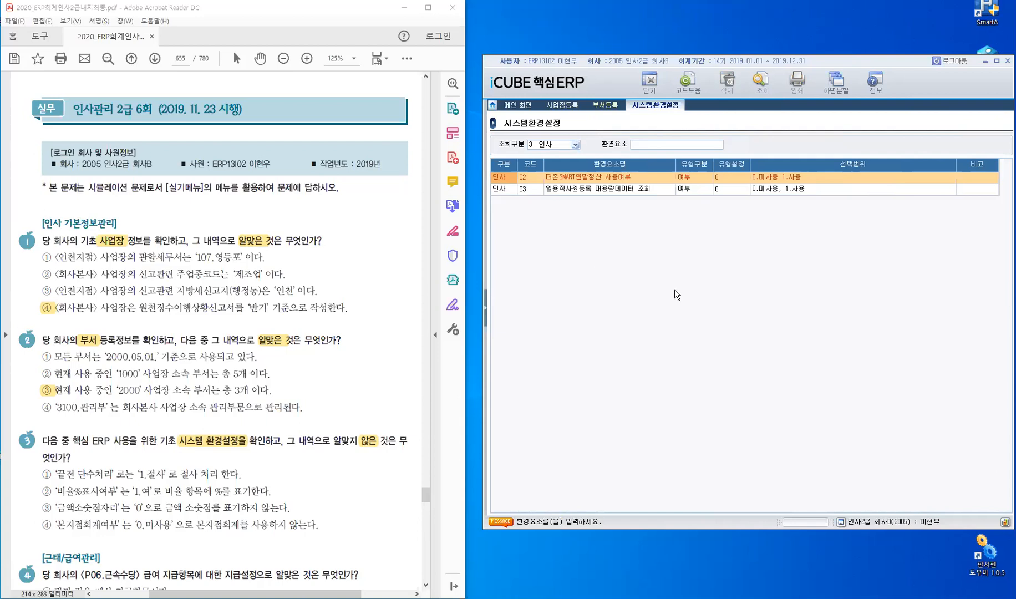
{"action": "left_click", "coordinate": [576, 145]}
{"action": "left_click", "coordinate": [570, 154]}
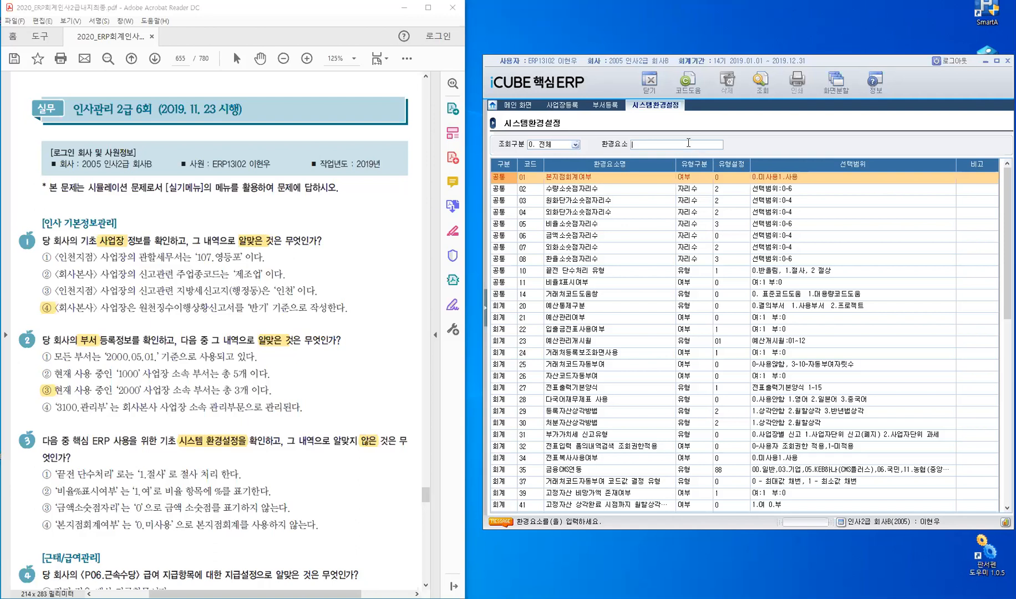
Search the system settings for 환경요소 '끝' and clear the search to list every setting again
{"action": "type", "text": "ㅠㅡ"}
{"action": "key", "text": "BackSpace"}
{"action": "key", "text": "BackSpace"}
{"action": "type", "text": "ㄲㅡㅌ"}
{"action": "key", "text": "Return"}
{"action": "left_click", "coordinate": [687, 144]}
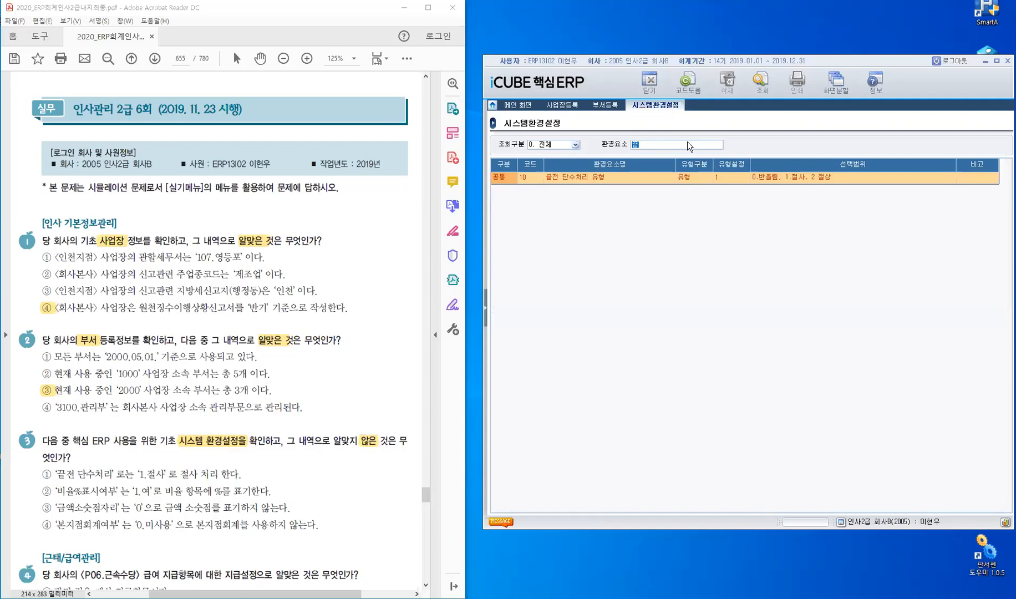
{"action": "key", "text": "BackSpace"}
{"action": "key", "text": "Return"}
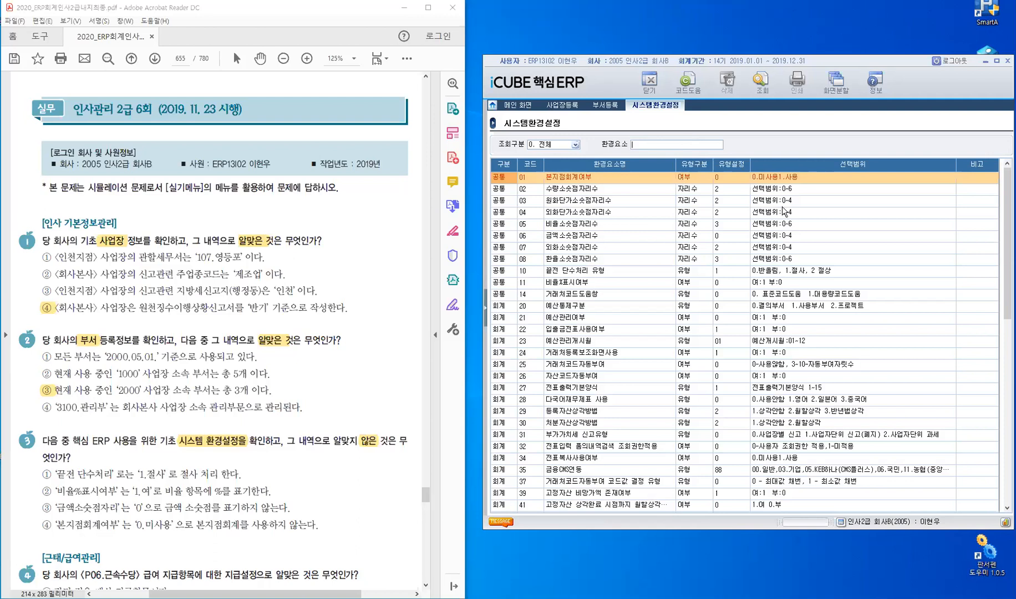
Check the 유형설정 values of 끝전 단수처리 유형 and 비율%표시여부 against choices ① and ② of question 3
{"action": "left_click", "coordinate": [606, 270]}
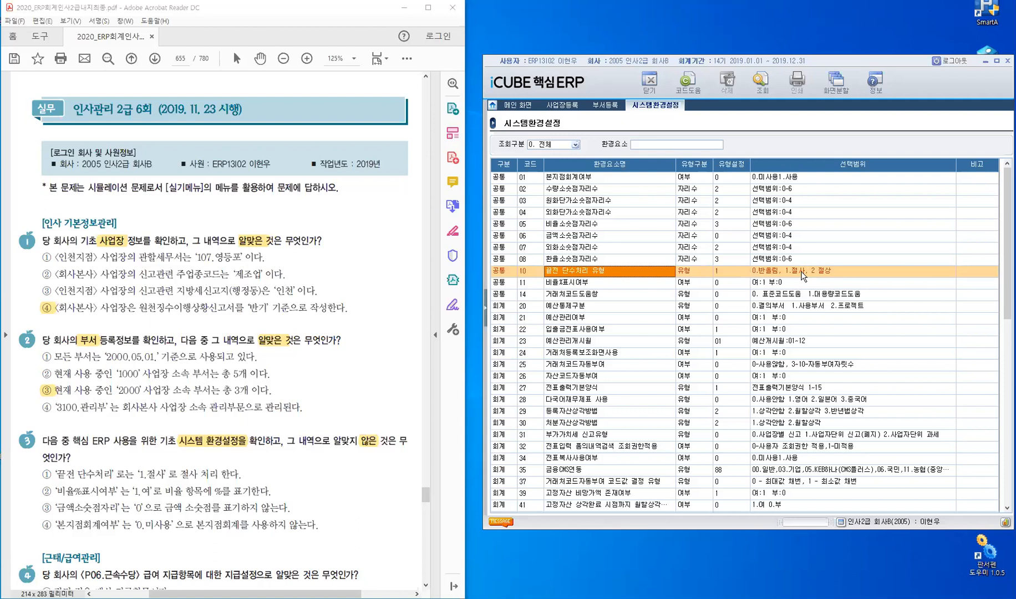
{"action": "left_click", "coordinate": [568, 285]}
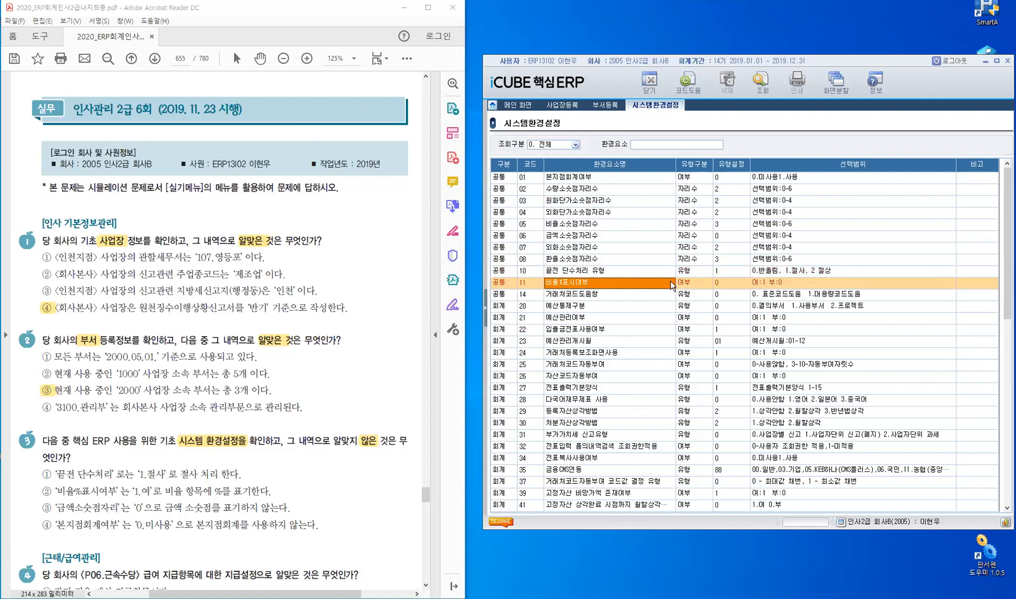
{"action": "left_click", "coordinate": [747, 285]}
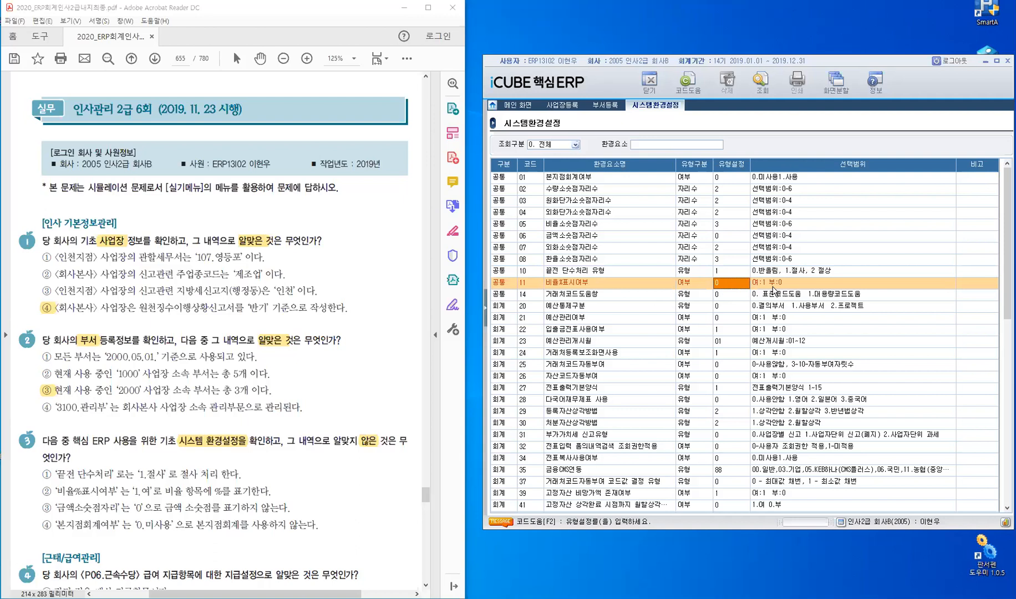
{"action": "left_click", "coordinate": [38, 492]}
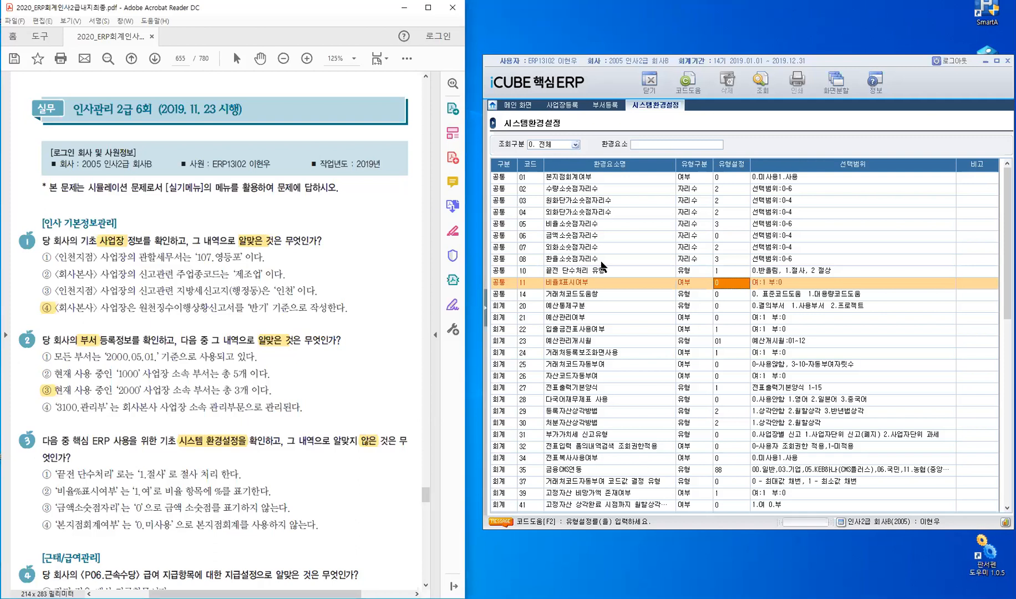
Check the 유형설정 values of 금액소숫점자리수 and 본지점회계여부 against choices ③ and ④ of question 3
{"action": "left_click", "coordinate": [561, 237]}
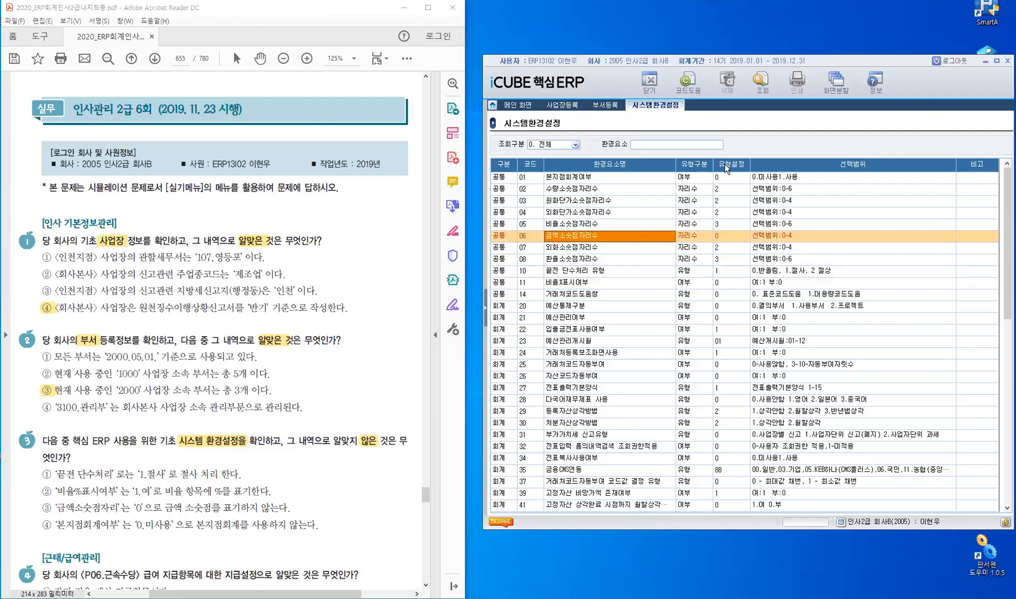
{"action": "left_click", "coordinate": [730, 234]}
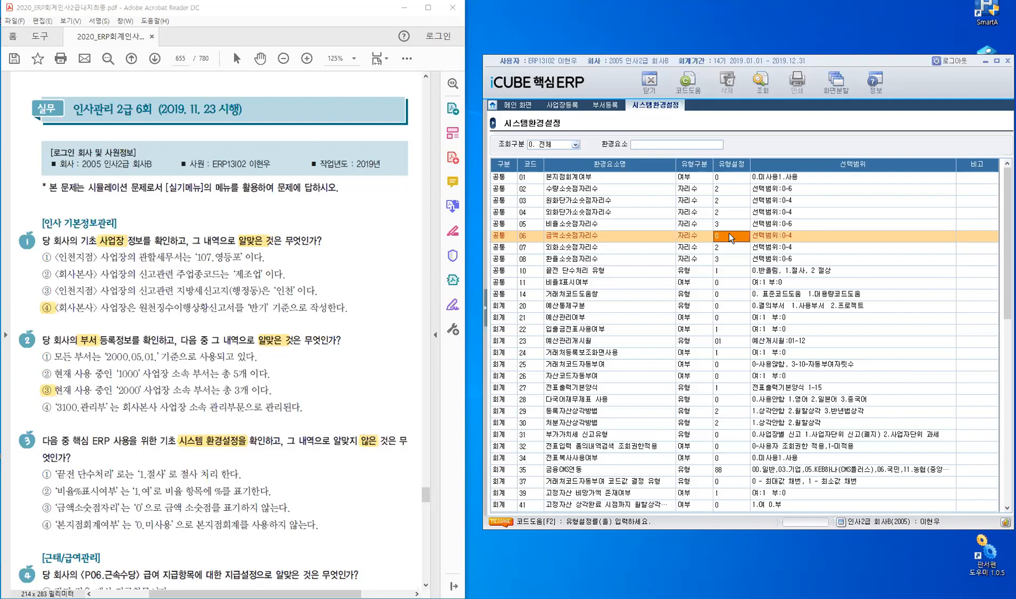
{"action": "left_click", "coordinate": [574, 180]}
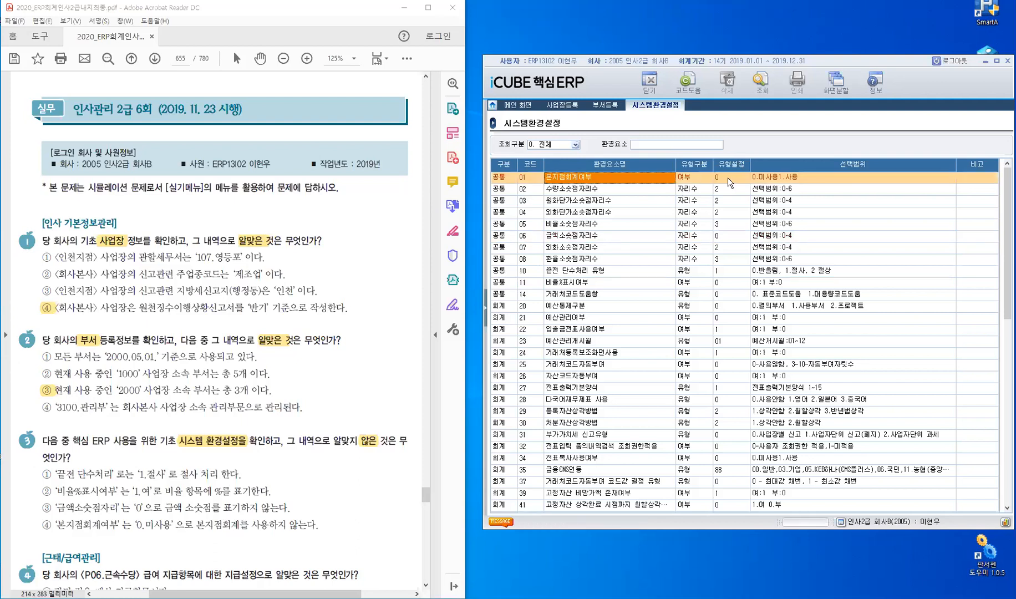
{"action": "left_click", "coordinate": [727, 178]}
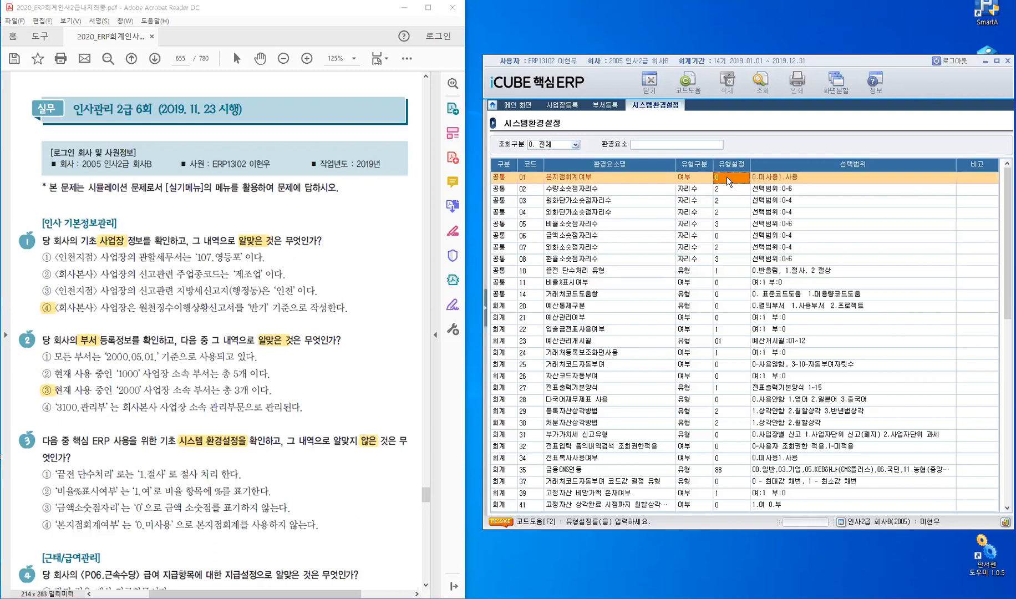
Show the ERP menu tree again and highlight '지급항목에' in question 4 of the PDF
{"action": "left_click", "coordinate": [488, 312]}
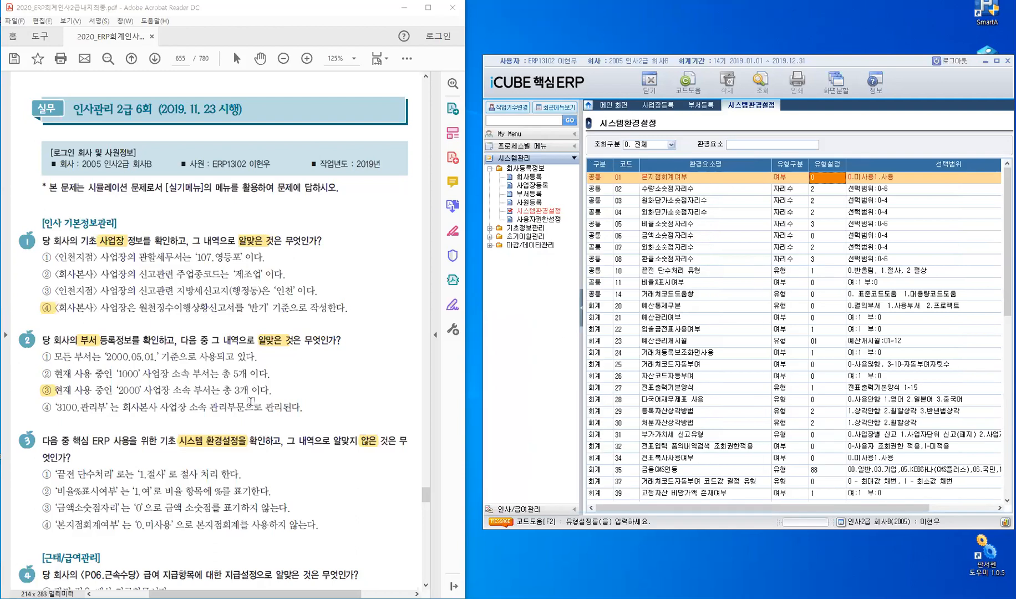
{"action": "left_click", "coordinate": [347, 488]}
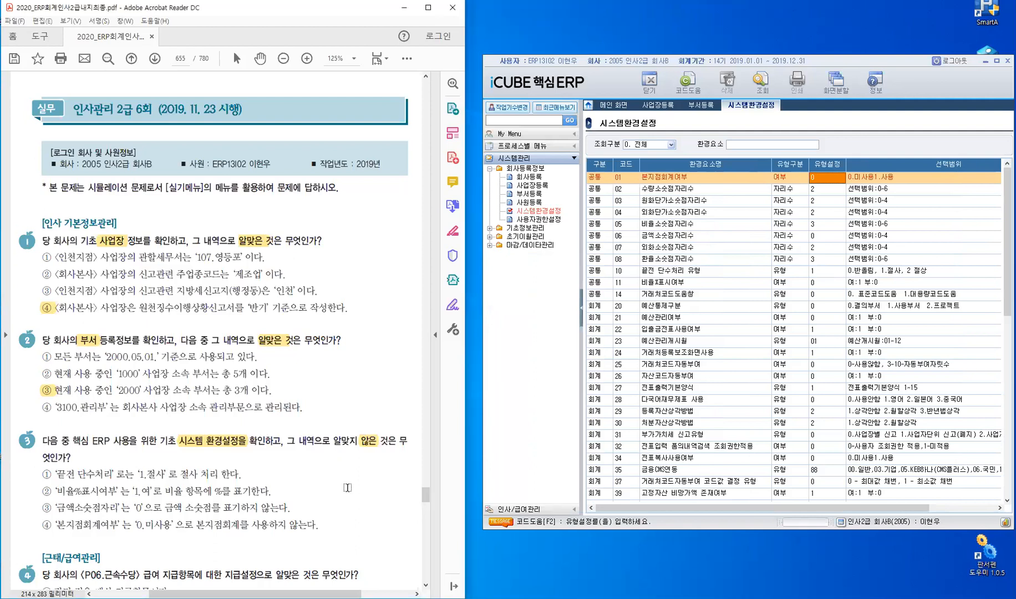
{"action": "scroll", "coordinate": [347, 488], "scroll_direction": "down", "scroll_amount": 3}
{"action": "scroll", "coordinate": [347, 488], "scroll_direction": "down", "scroll_amount": 7}
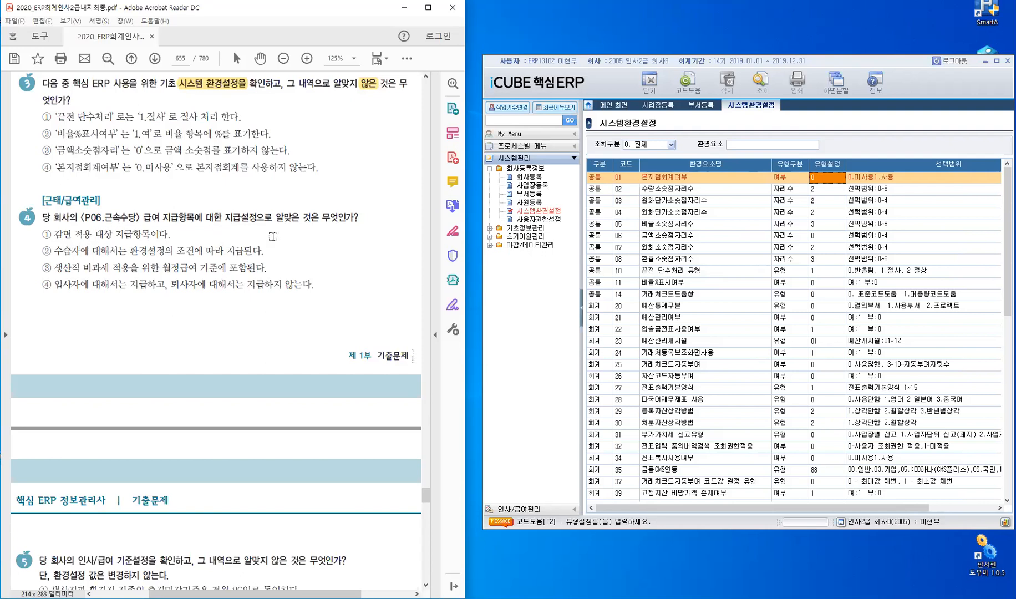
{"action": "double_click", "coordinate": [161, 219]}
{"action": "left_click", "coordinate": [175, 219]}
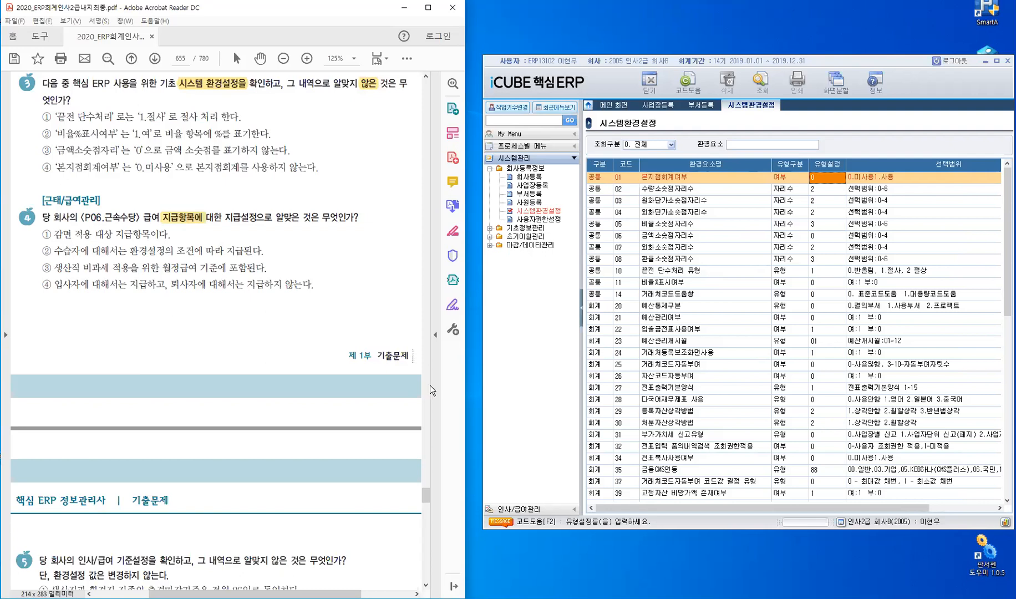
Close all open ERP screens and open 지급공제항목등록 under 기초환경설정 in 인사/급여관리
{"action": "left_click", "coordinate": [524, 509]}
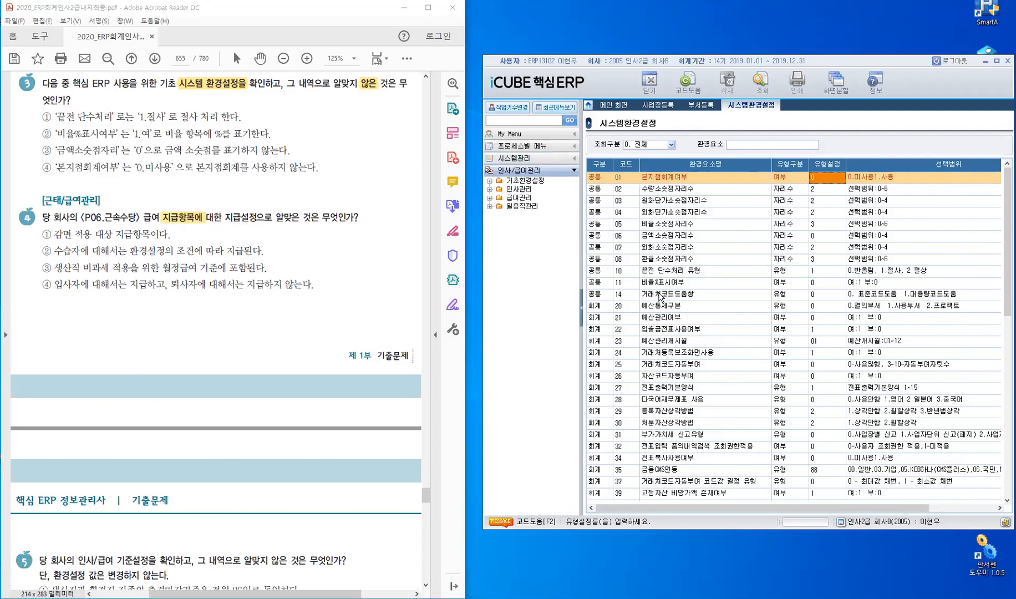
{"action": "right_click", "coordinate": [756, 104]}
{"action": "left_click", "coordinate": [774, 125]}
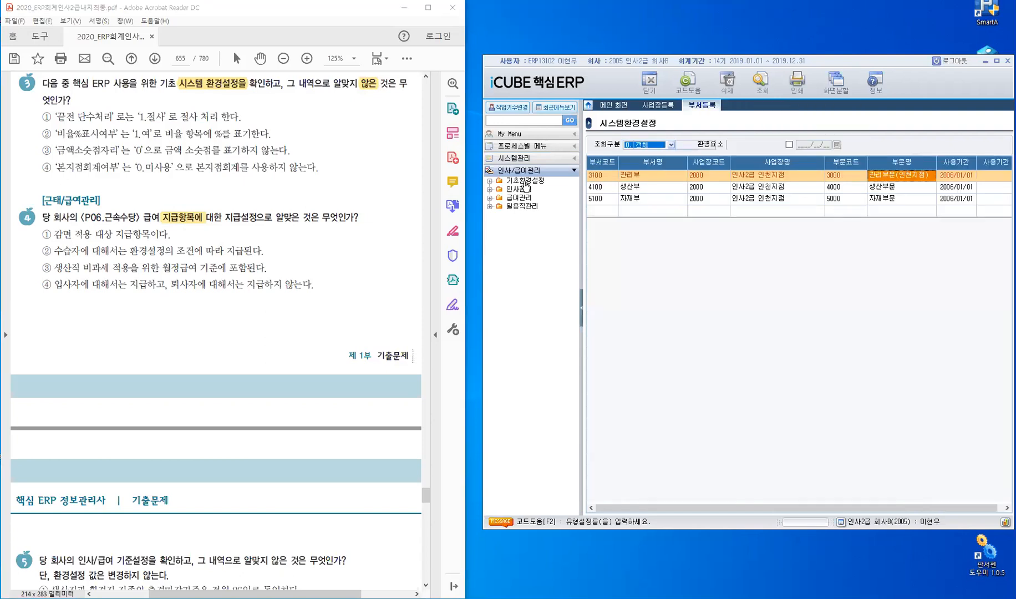
{"action": "left_click", "coordinate": [526, 183]}
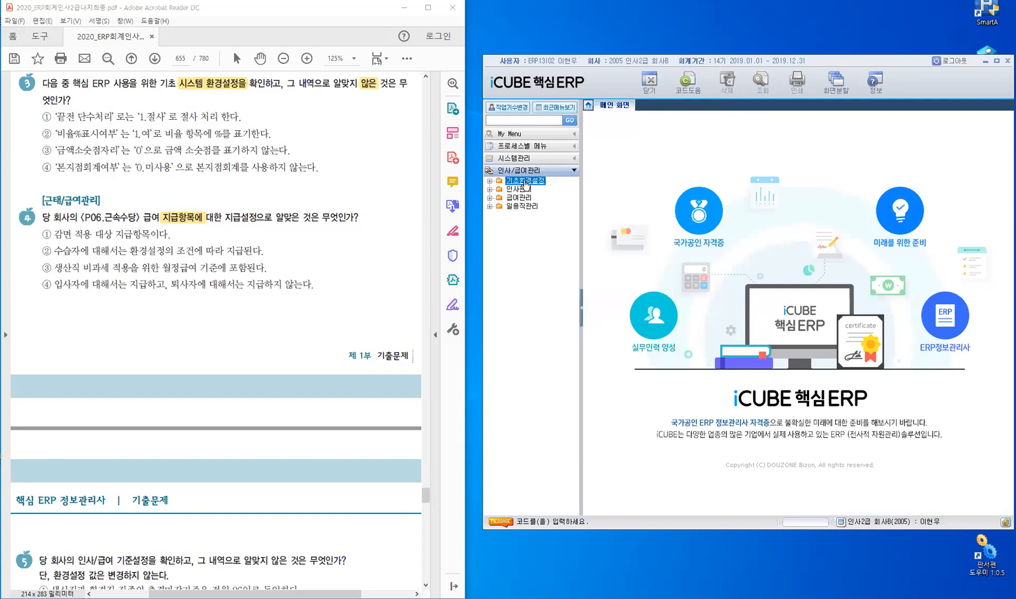
{"action": "double_click", "coordinate": [525, 183]}
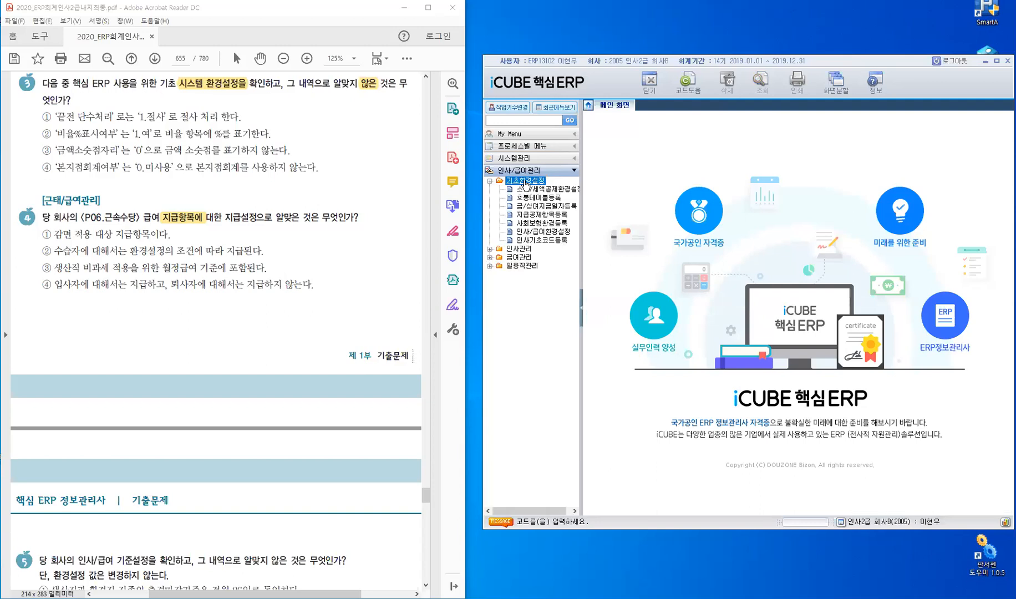
{"action": "left_click", "coordinate": [542, 215]}
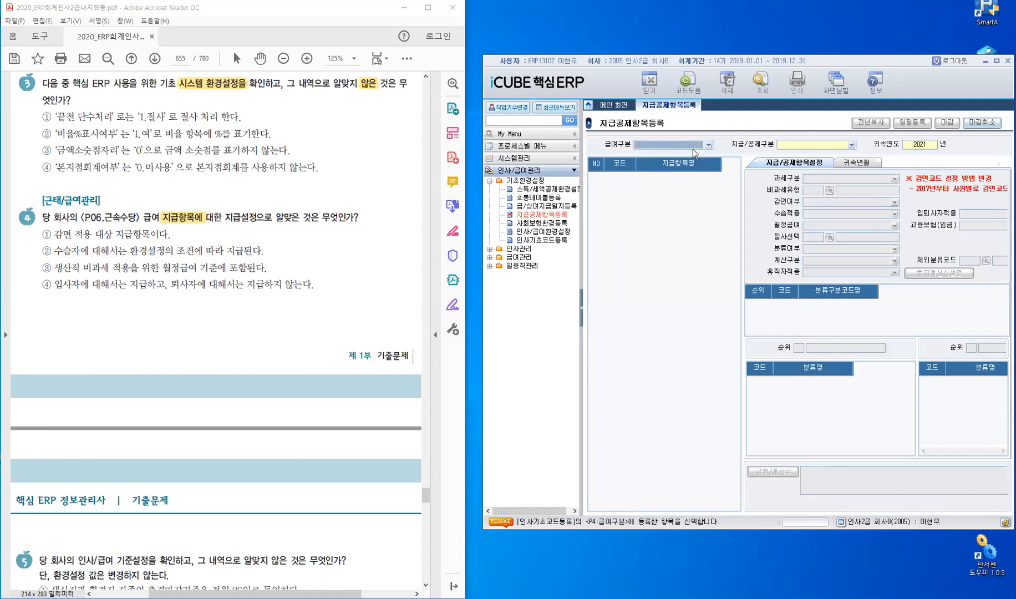
Retrieve the pay items with 급여구분 급여, 지급/공제구분 지급 and 귀속연도 2019
{"action": "left_click", "coordinate": [708, 145]}
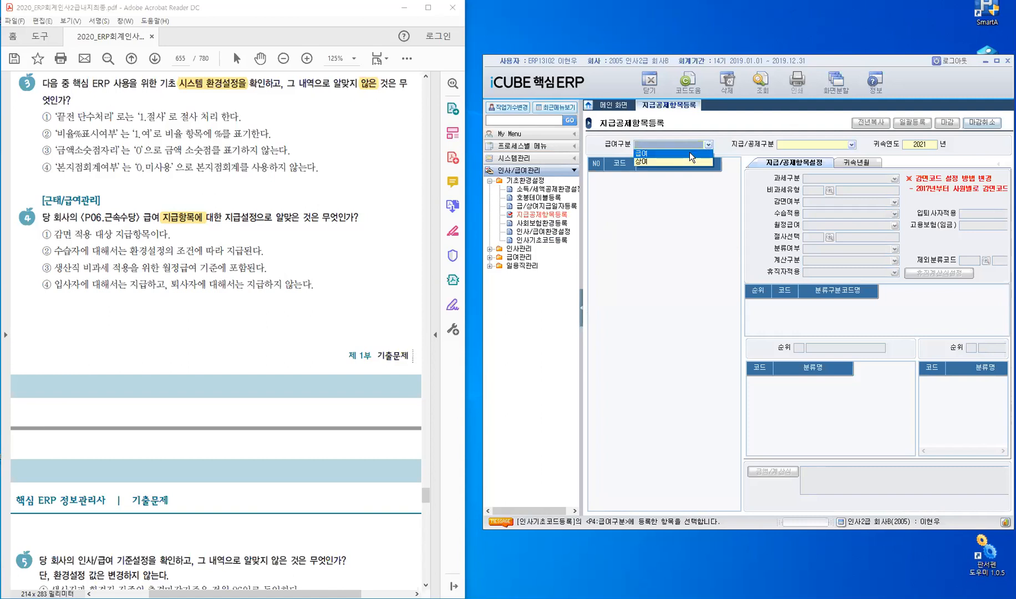
{"action": "left_click", "coordinate": [689, 151]}
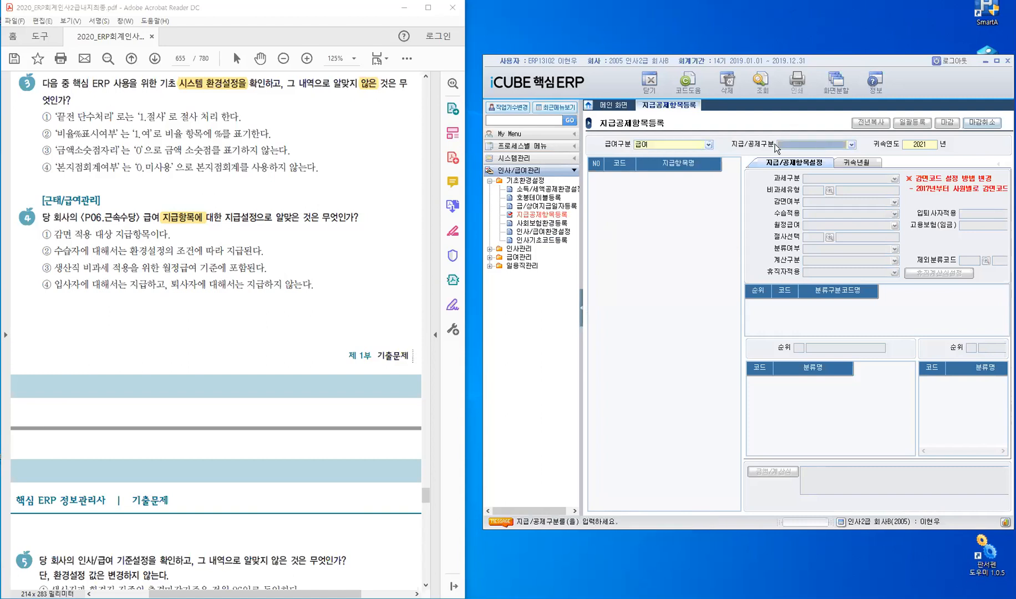
{"action": "left_click", "coordinate": [847, 146]}
{"action": "key", "text": "Return"}
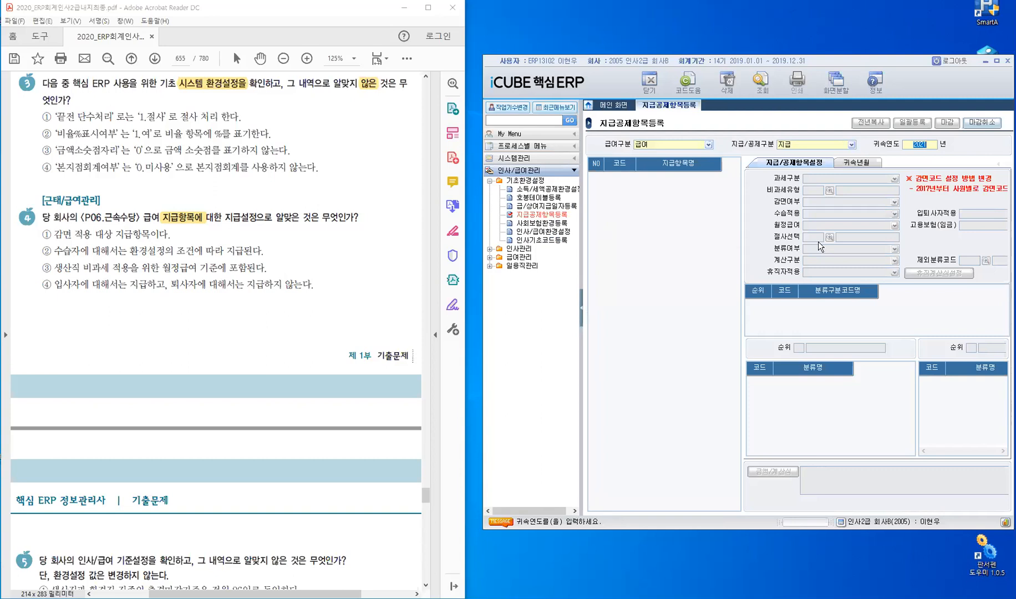
{"action": "type", "text": "2019"}
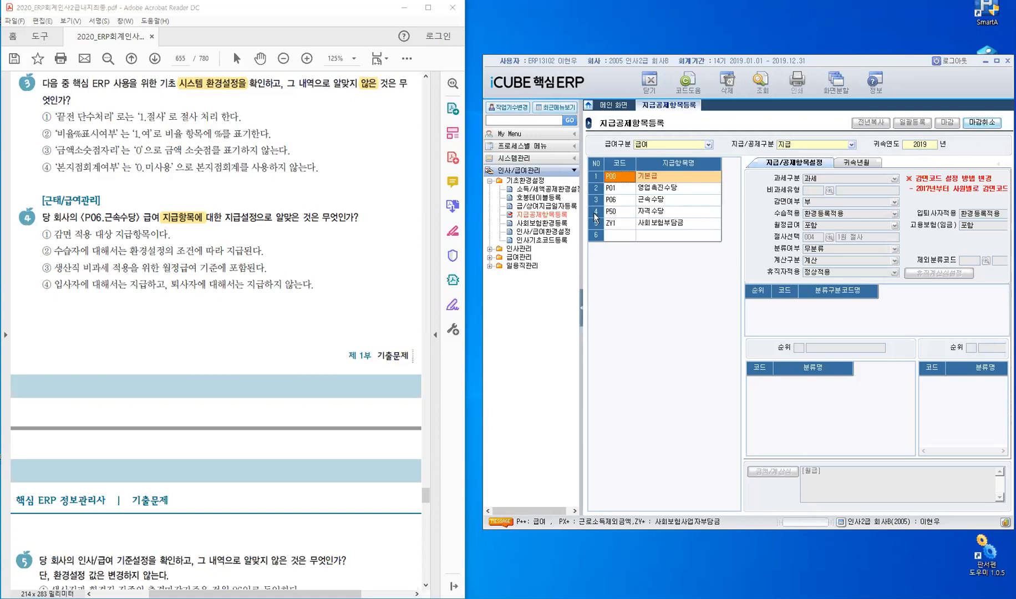
Select pay item P01 영업촉진수당 and reopen the closed items for editing with 마감취소
{"action": "left_click", "coordinate": [619, 193]}
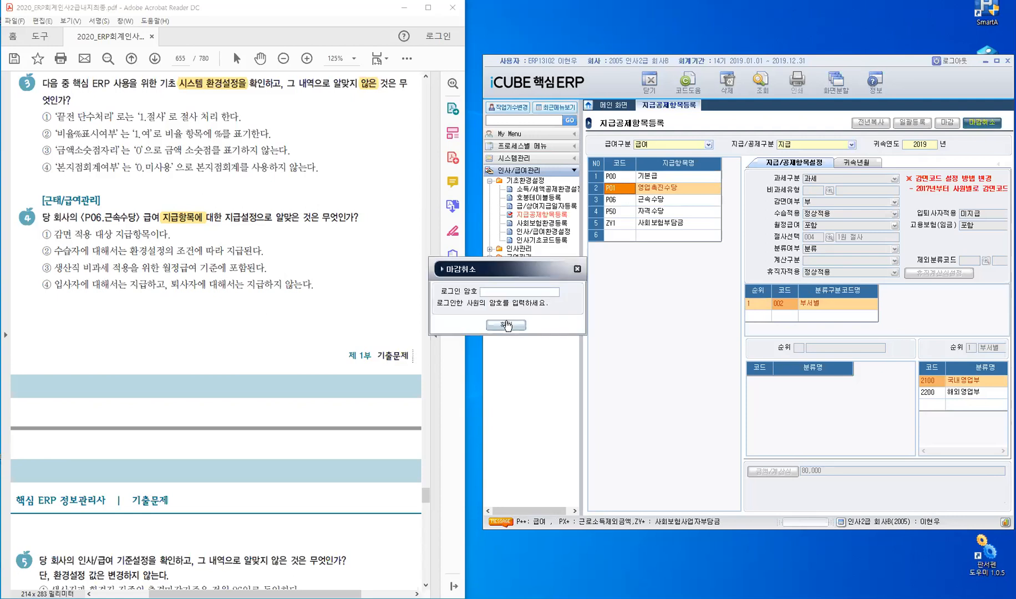
{"action": "left_click", "coordinate": [506, 326]}
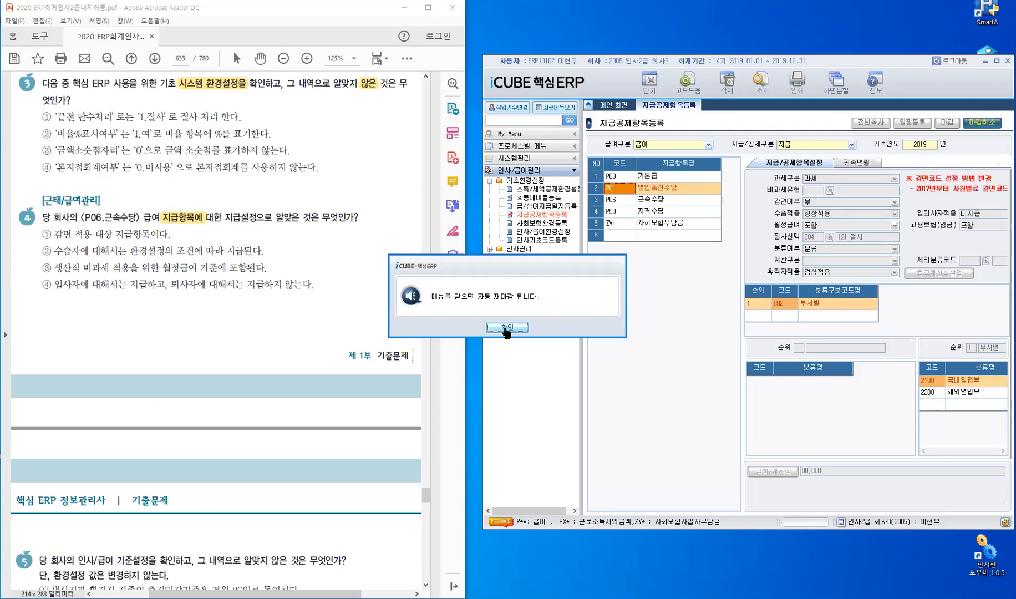
{"action": "left_click", "coordinate": [507, 327]}
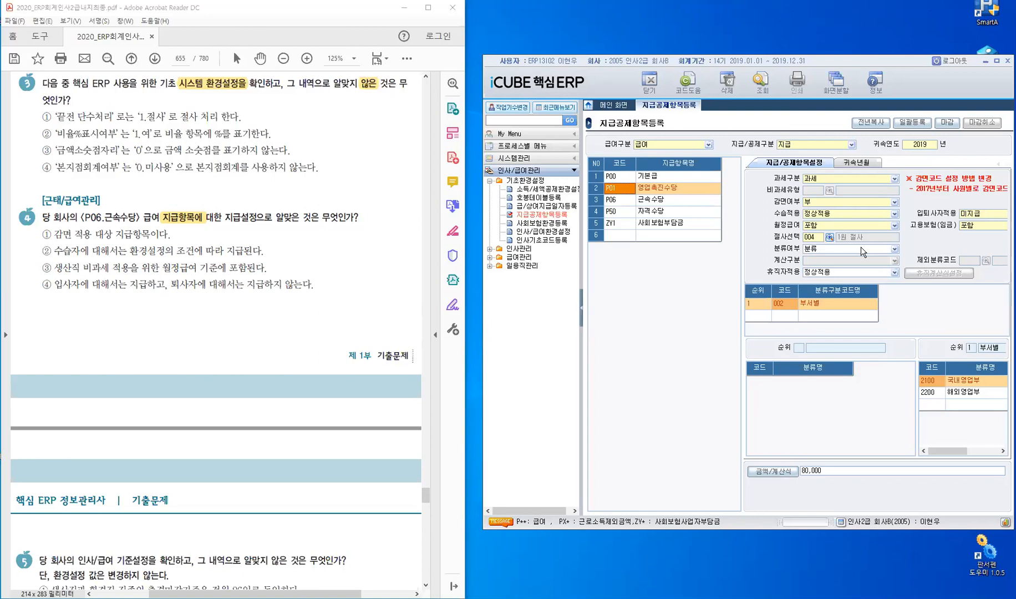
Examine the available options of 감면여부 and 수습적용 for 영업촉진수당 without changing them
{"action": "left_click", "coordinate": [895, 201]}
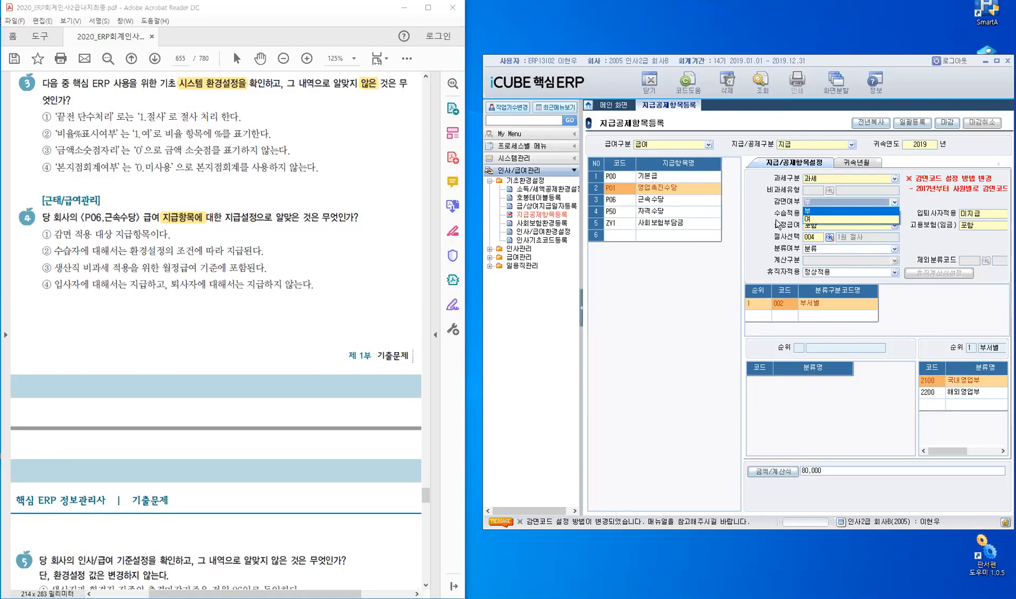
{"action": "left_click", "coordinate": [756, 203]}
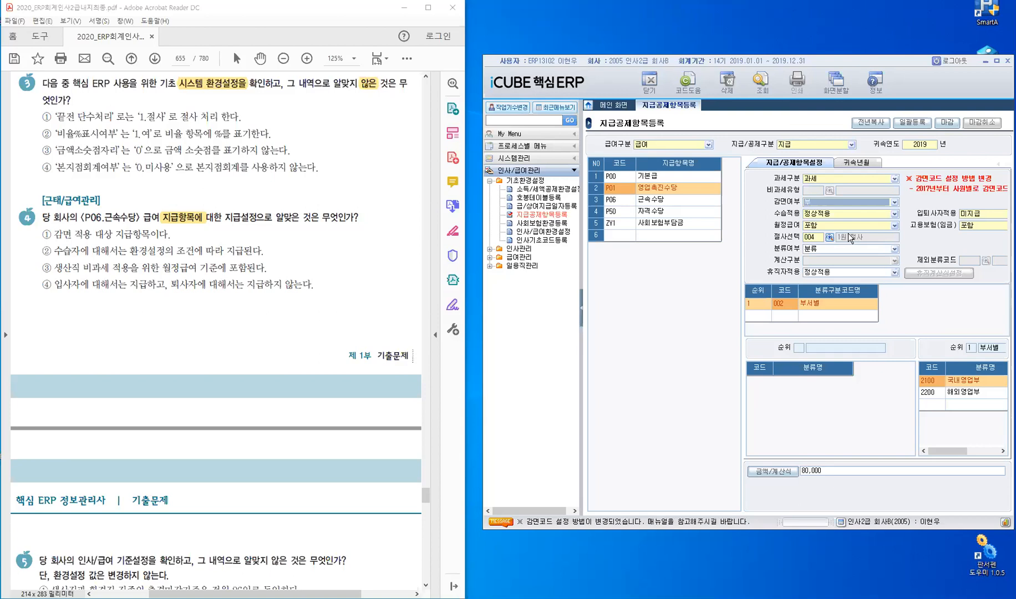
{"action": "left_click", "coordinate": [893, 214]}
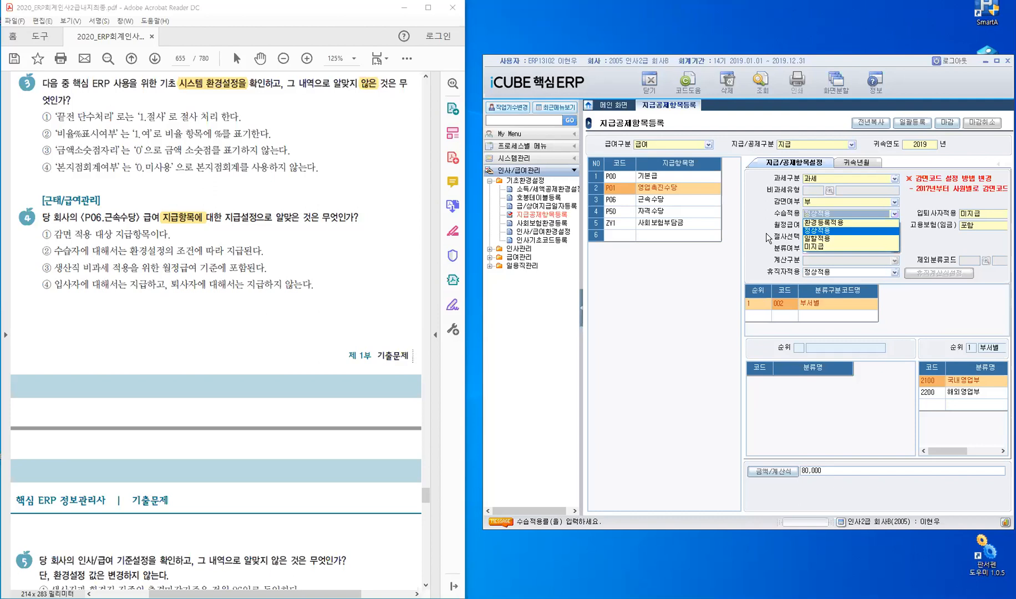
{"action": "left_click", "coordinate": [766, 233]}
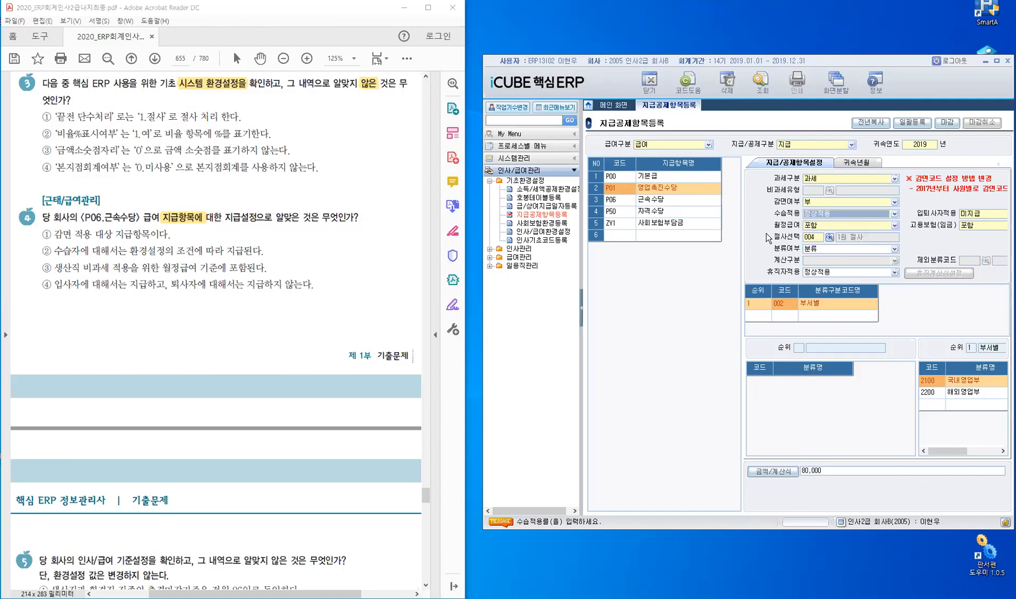
{"action": "left_click", "coordinate": [792, 231]}
Highlight answer choice ③ in question 4 of the PDF and widen the 지급/공제항목설정 area in the ERP
{"action": "left_click", "coordinate": [42, 268]}
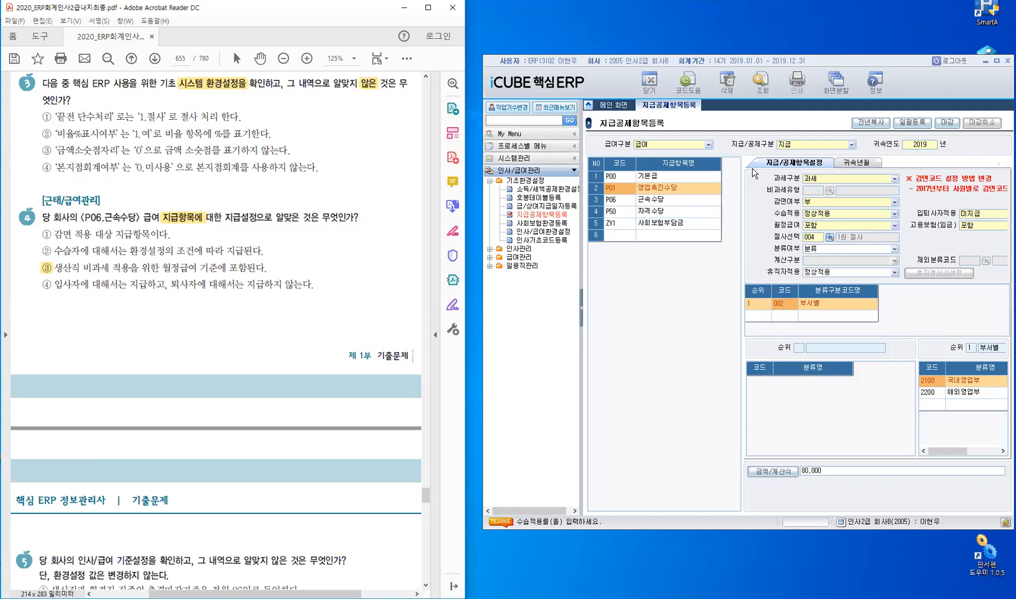
{"action": "left_click_drag", "start_coordinate": [741, 181], "coordinate": [724, 192]}
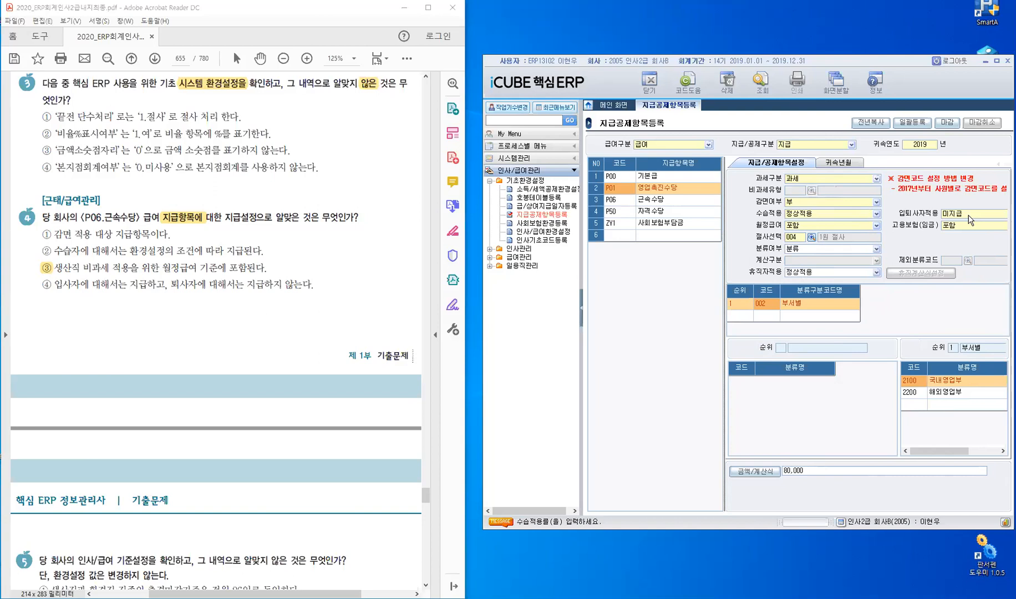
Check the available options of 입퇴사자적용 for 영업촉진수당, leaving 미지급 selected
{"action": "left_click", "coordinate": [970, 217]}
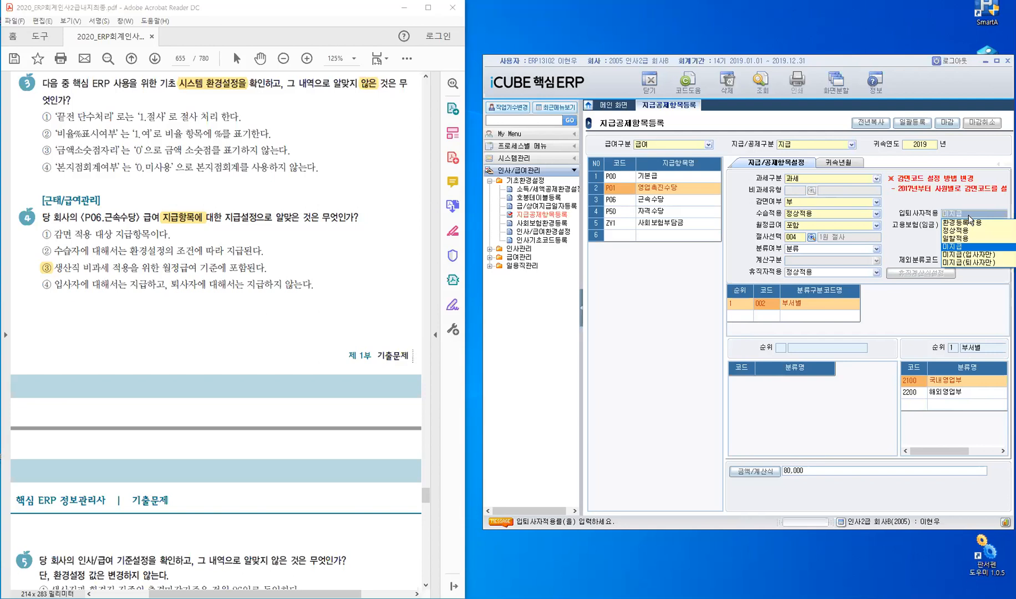
{"action": "left_click", "coordinate": [955, 248]}
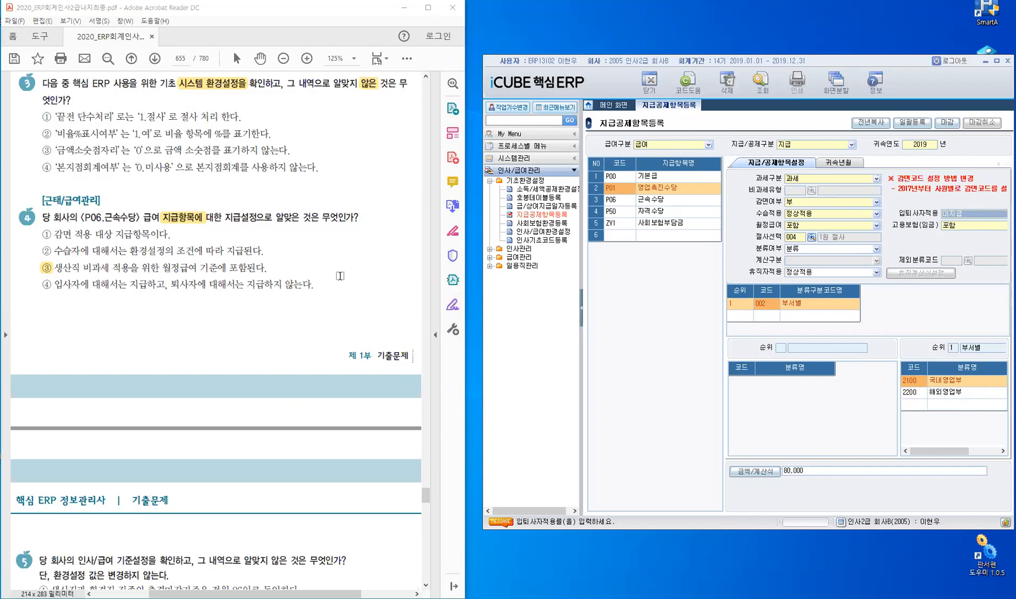
Bring question 5 of the PDF into view and open 인사/급여환경설정 in the ERP with the side menu collapsed
{"action": "scroll", "coordinate": [340, 276], "scroll_direction": "down", "scroll_amount": 5}
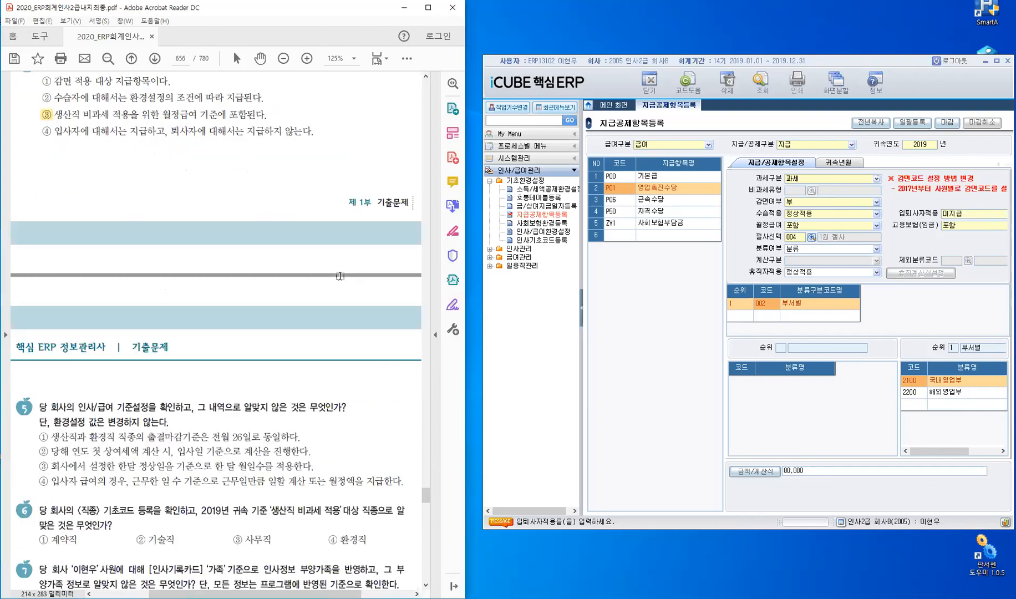
{"action": "scroll", "coordinate": [340, 275], "scroll_direction": "down", "scroll_amount": 10}
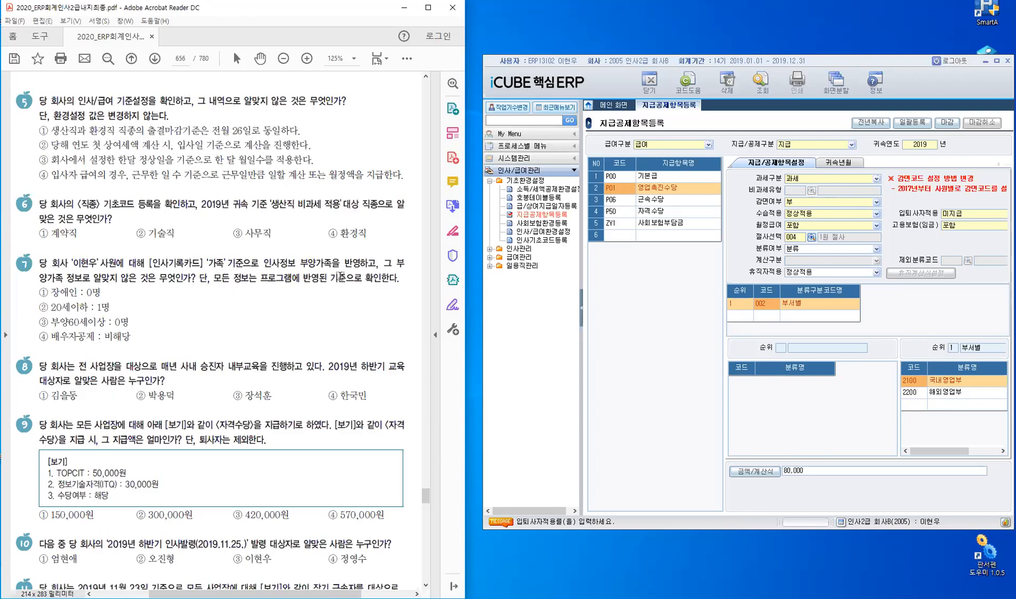
{"action": "left_click", "coordinate": [532, 184]}
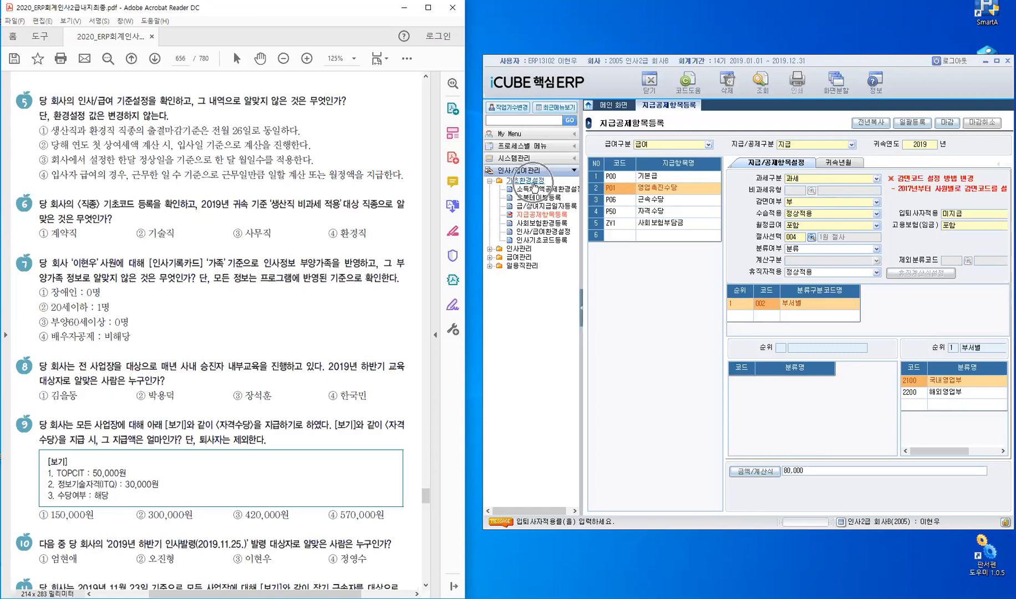
{"action": "left_click", "coordinate": [535, 234]}
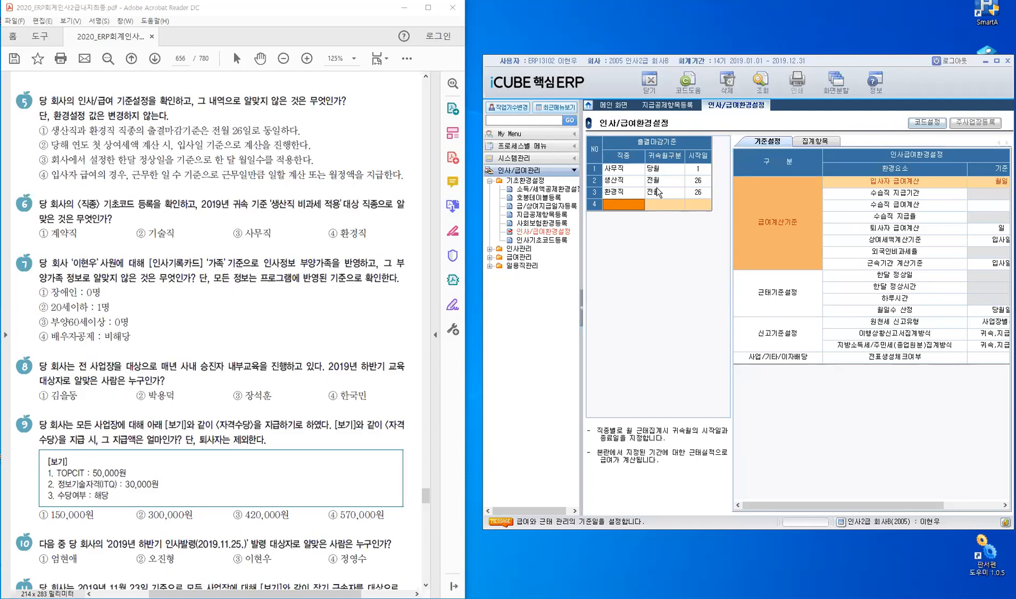
{"action": "left_click", "coordinate": [582, 310]}
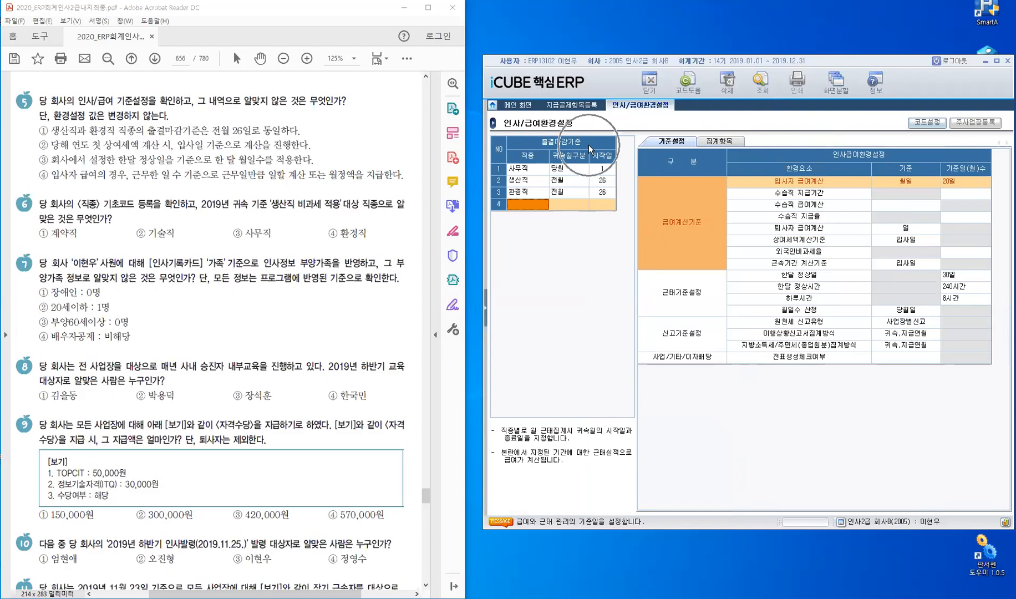
Examine the 생산직 출결마감기준 row and the code options of 상여세액계산기준 without changing the settings
{"action": "left_click", "coordinate": [533, 182]}
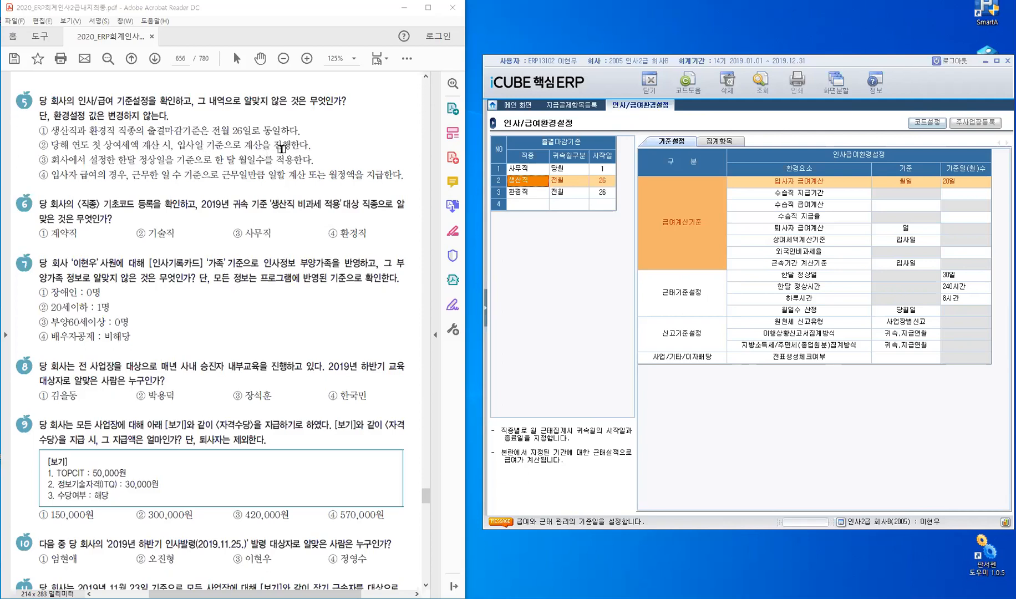
{"action": "left_click", "coordinate": [697, 239]}
{"action": "left_click", "coordinate": [825, 244]}
{"action": "left_click", "coordinate": [826, 244]}
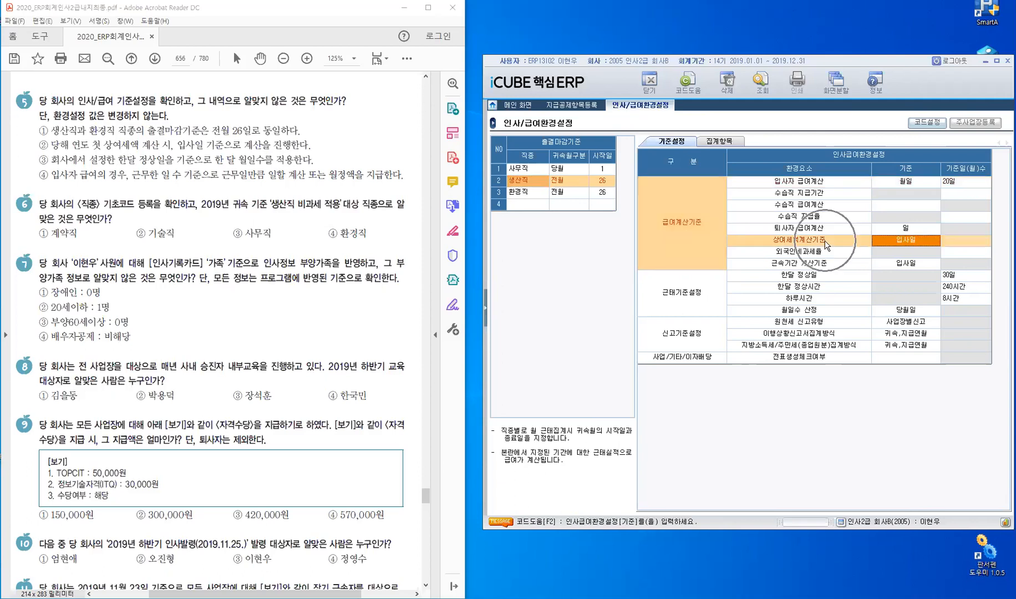
{"action": "double_click", "coordinate": [900, 241]}
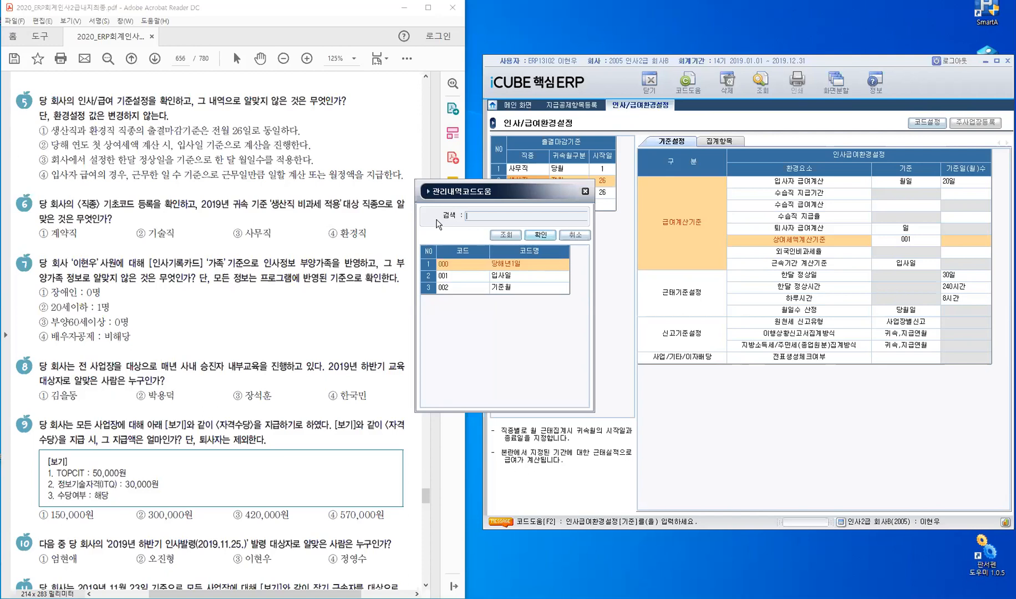
{"action": "left_click", "coordinate": [585, 192]}
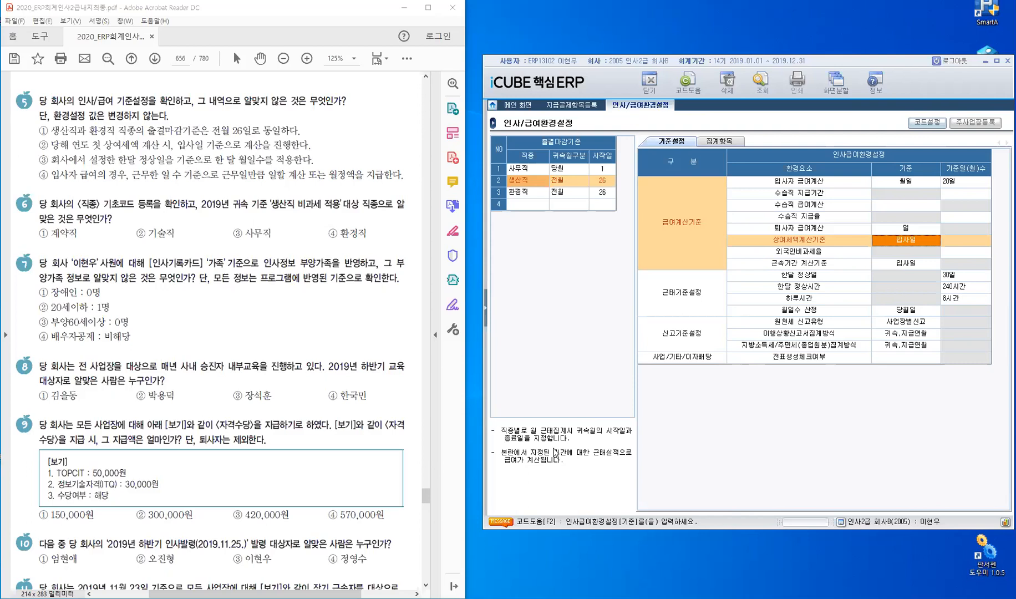
Check the code options of 월일수 산정 against 한달 정상일, and highlight answer choice ③ in question 5 of the PDF
{"action": "left_click", "coordinate": [802, 312]}
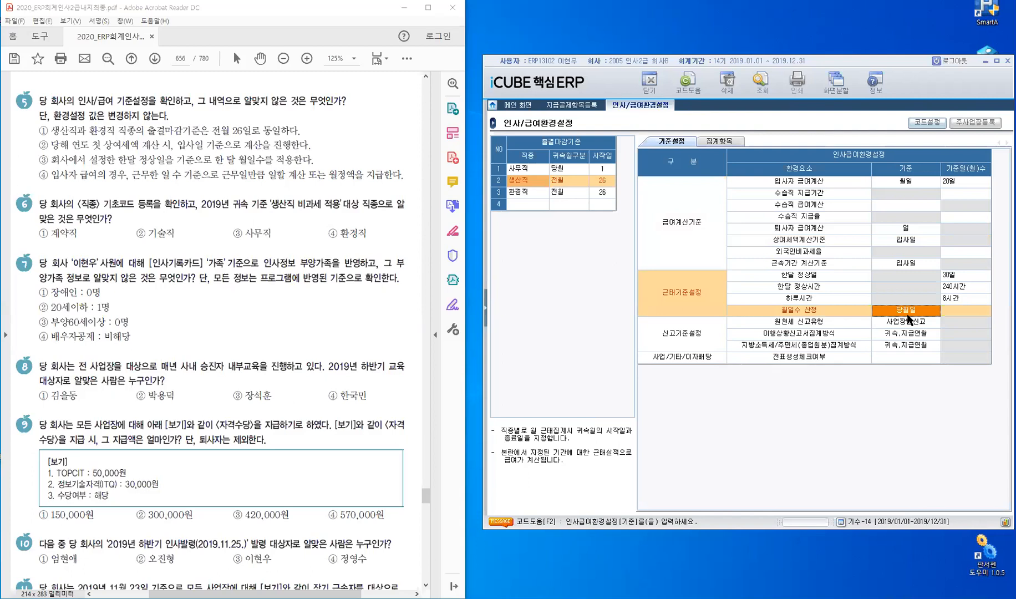
{"action": "key", "text": "F2"}
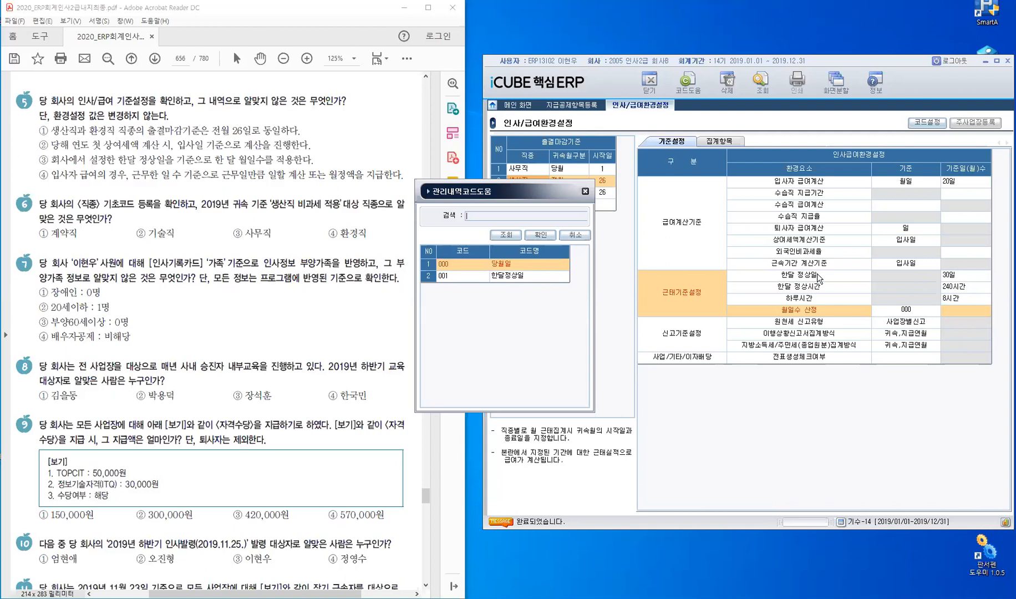
{"action": "left_click", "coordinate": [818, 276]}
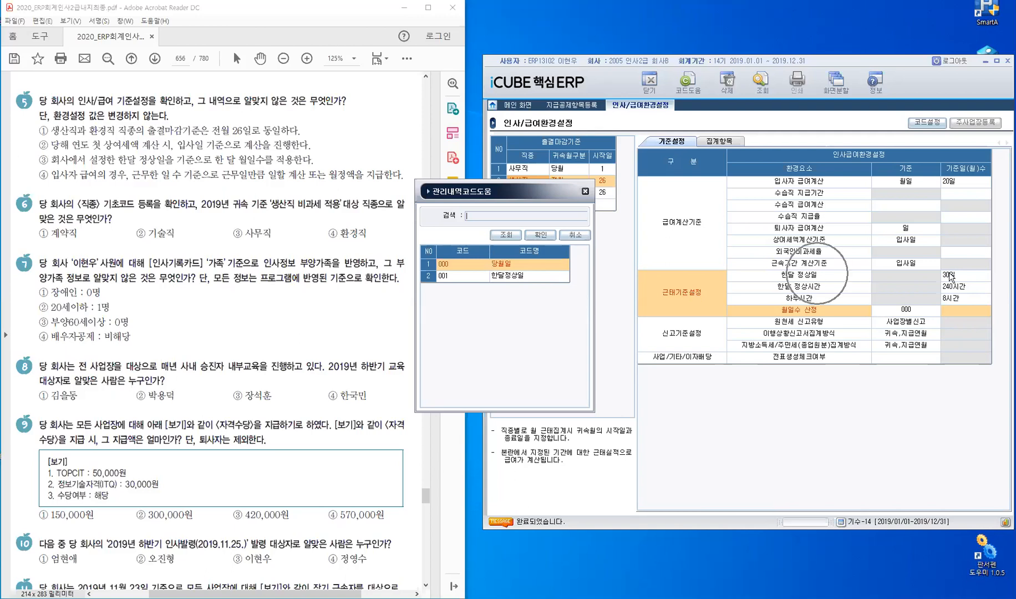
{"action": "left_click", "coordinate": [970, 281]}
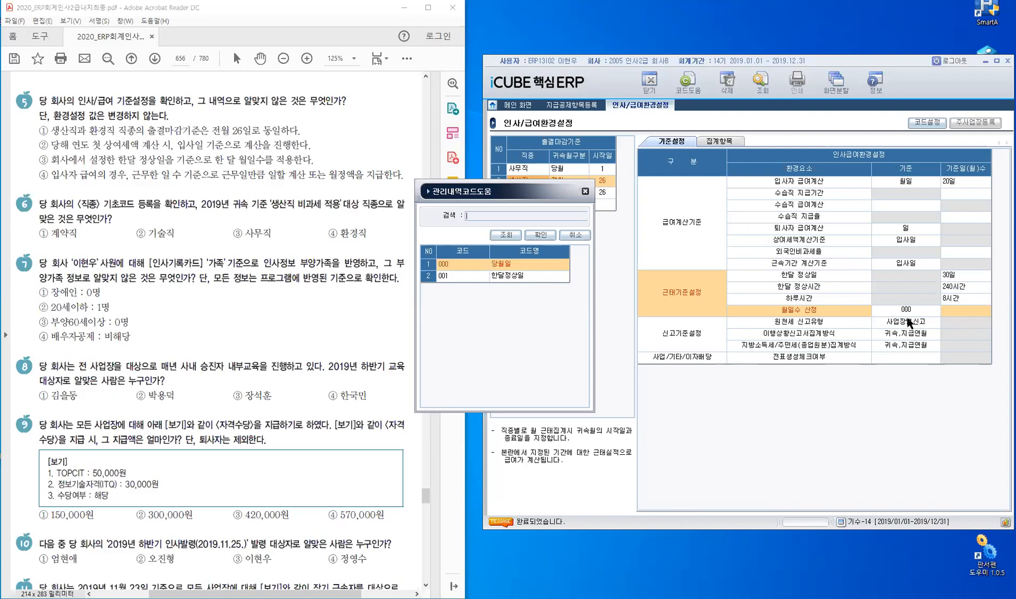
{"action": "left_click", "coordinate": [585, 191]}
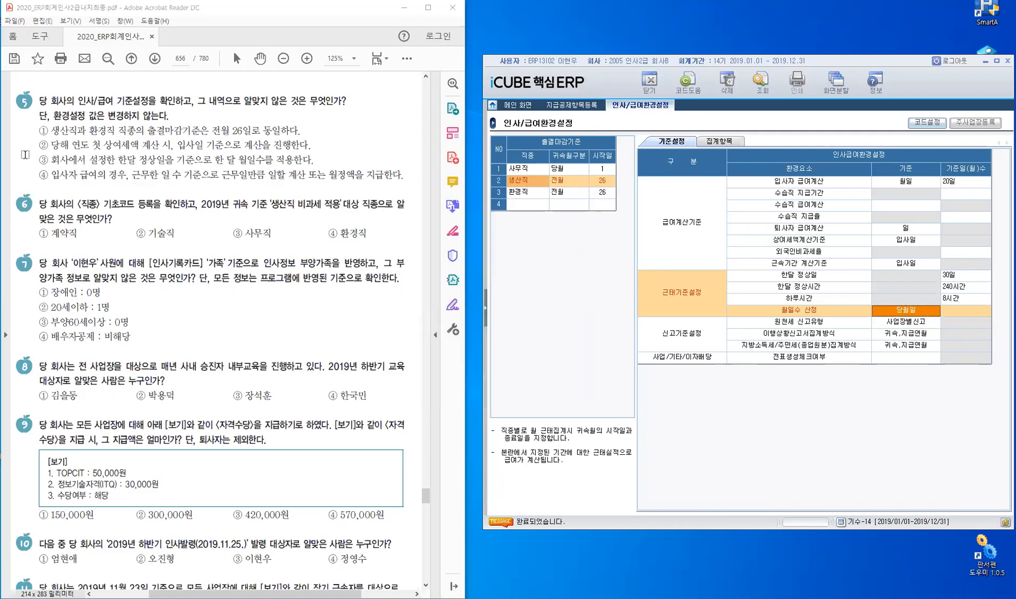
{"action": "double_click", "coordinate": [45, 160]}
{"action": "key", "text": "u"}
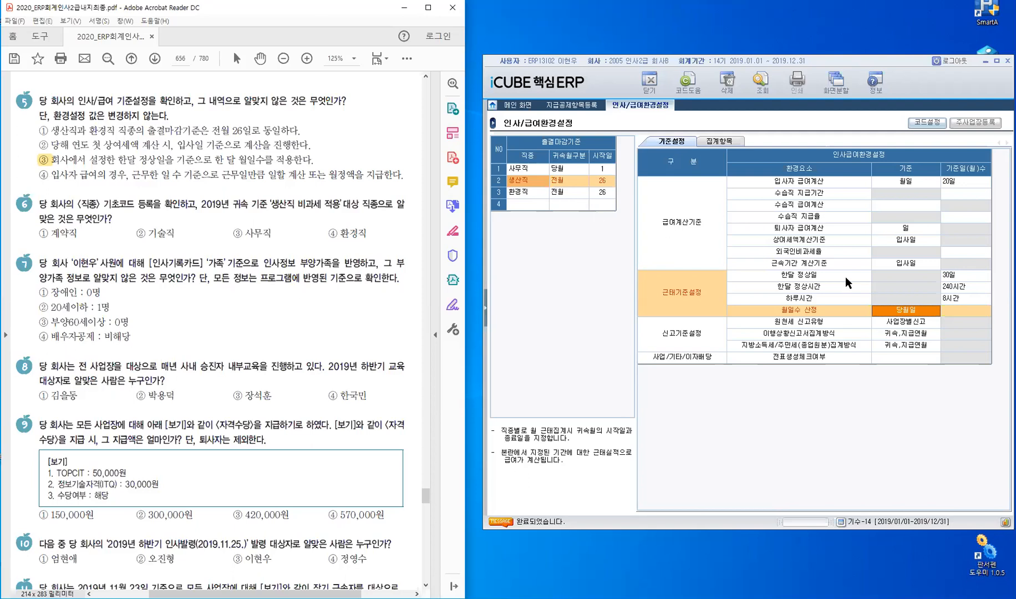
Examine the 기준 and 기준일(월)수 settings of 입사자 급여계산 under 급여계산기준
{"action": "left_click", "coordinate": [691, 226]}
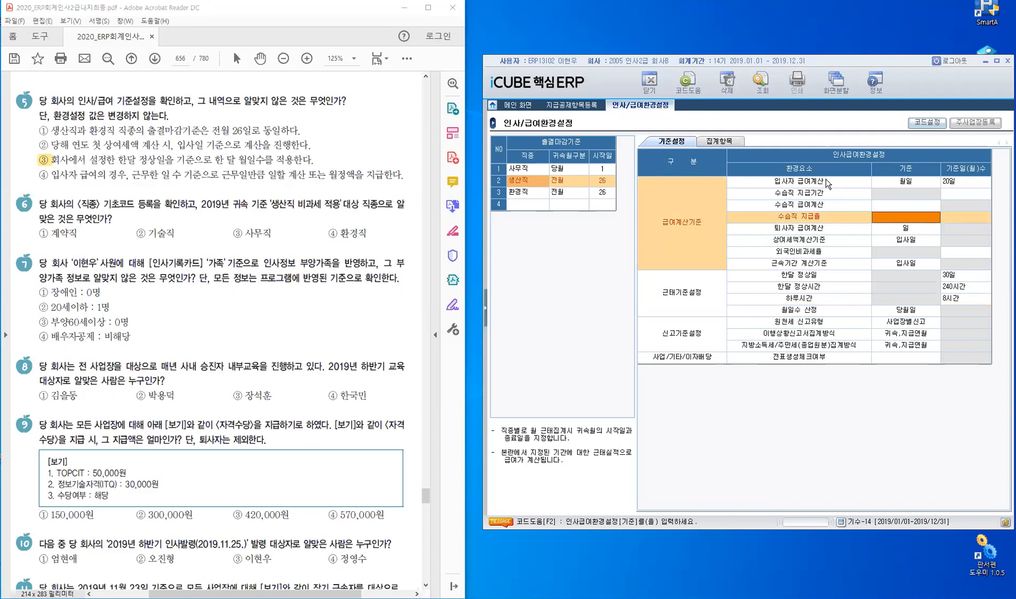
{"action": "left_click", "coordinate": [905, 182]}
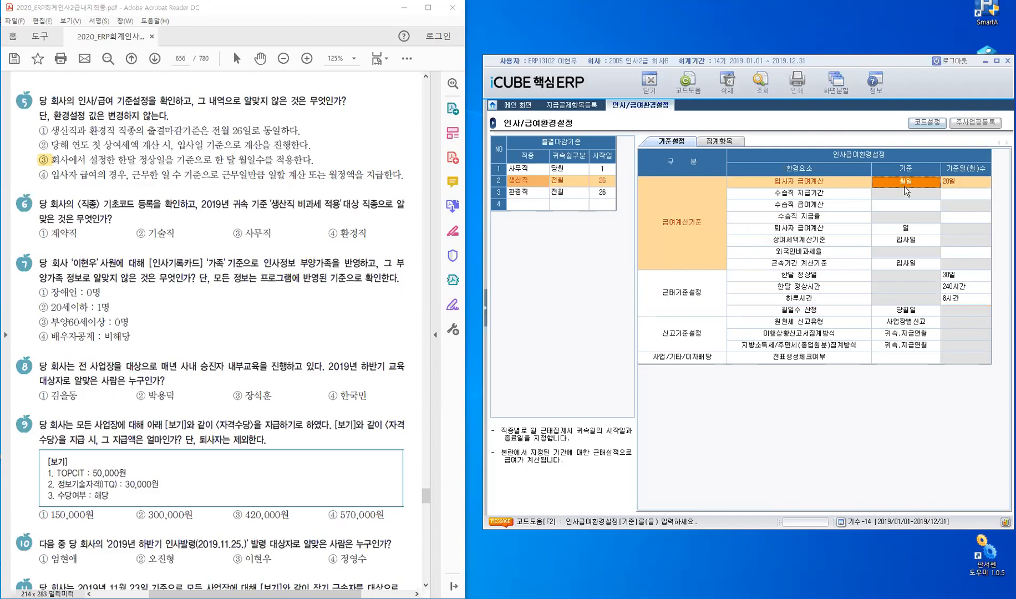
{"action": "left_click", "coordinate": [963, 189]}
{"action": "left_click", "coordinate": [962, 189]}
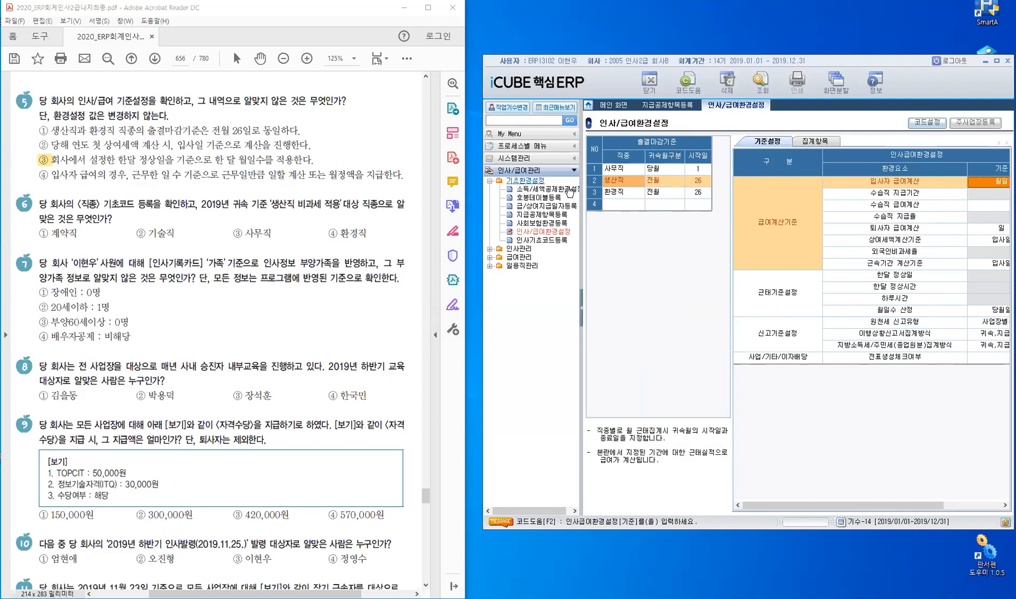
Open 인사기초코드등록 with the side menu collapsed and set 출력구분 to 4. 사원그룹(G)
{"action": "left_click", "coordinate": [554, 242]}
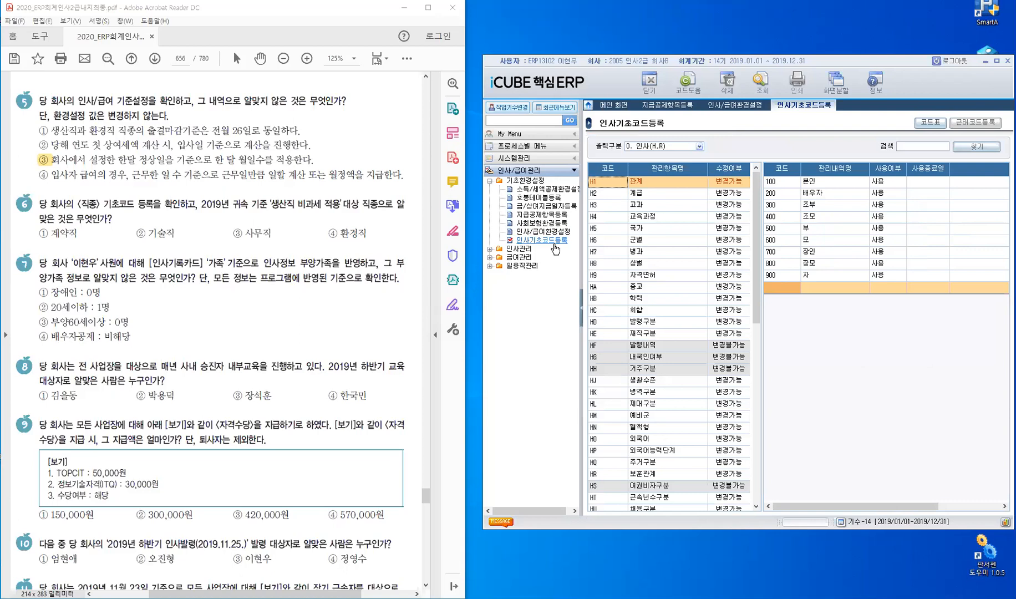
{"action": "left_click", "coordinate": [581, 312]}
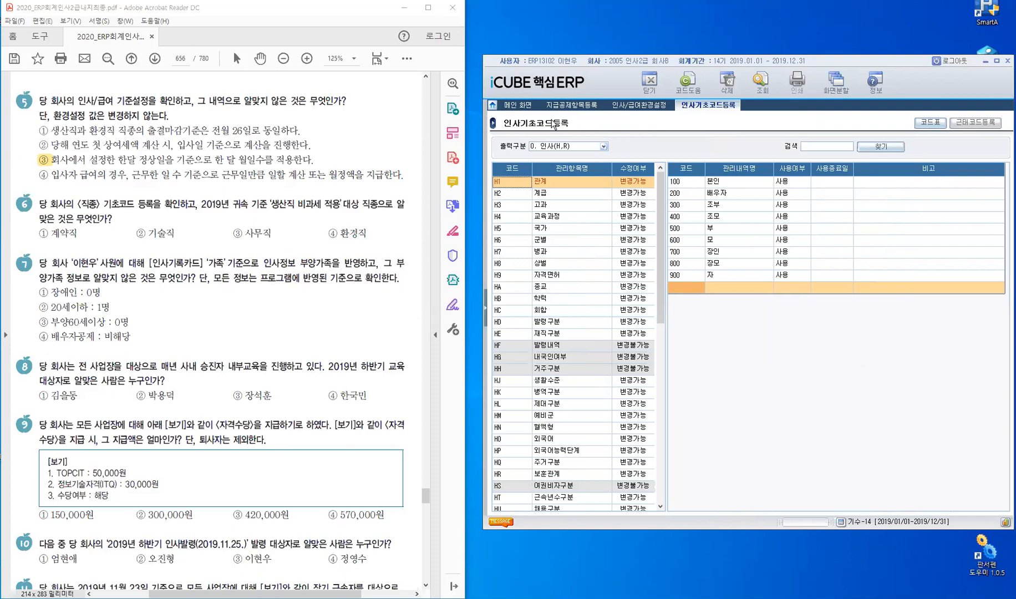
{"action": "left_click", "coordinate": [604, 147]}
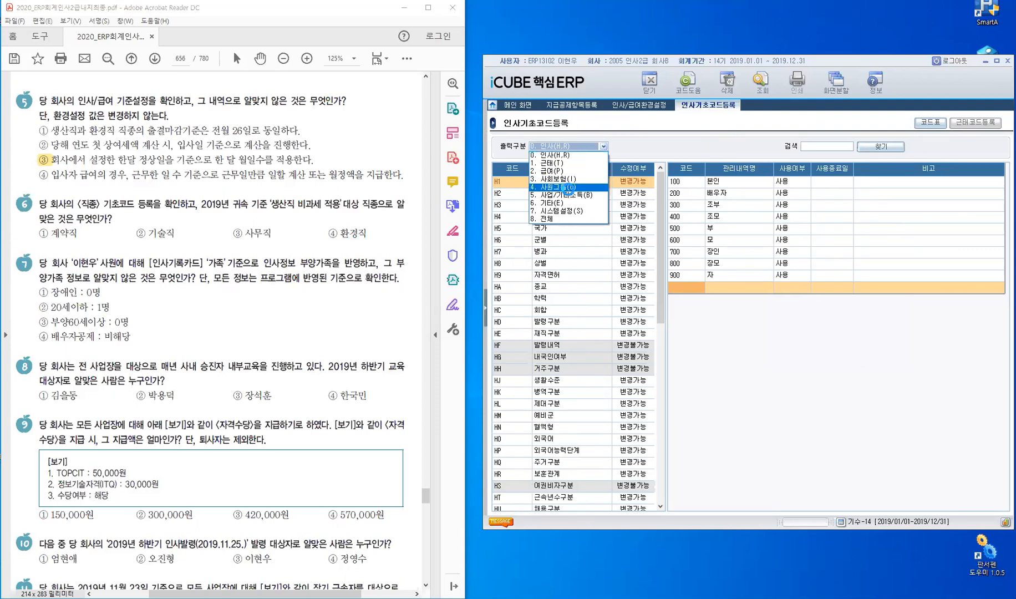
{"action": "left_click", "coordinate": [570, 189]}
{"action": "left_click", "coordinate": [570, 190]}
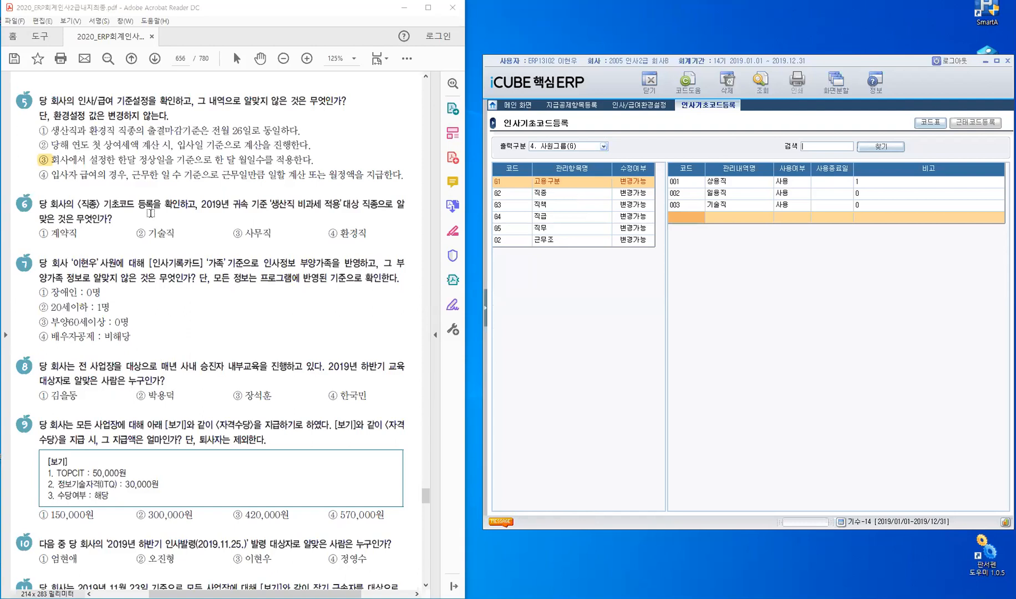
Display the 직종 codes, check the 비고 field of 사무직, and highlight the word 직종 in question 6 of the PDF
{"action": "key", "text": "ctrl"}
{"action": "left_click", "coordinate": [521, 191]}
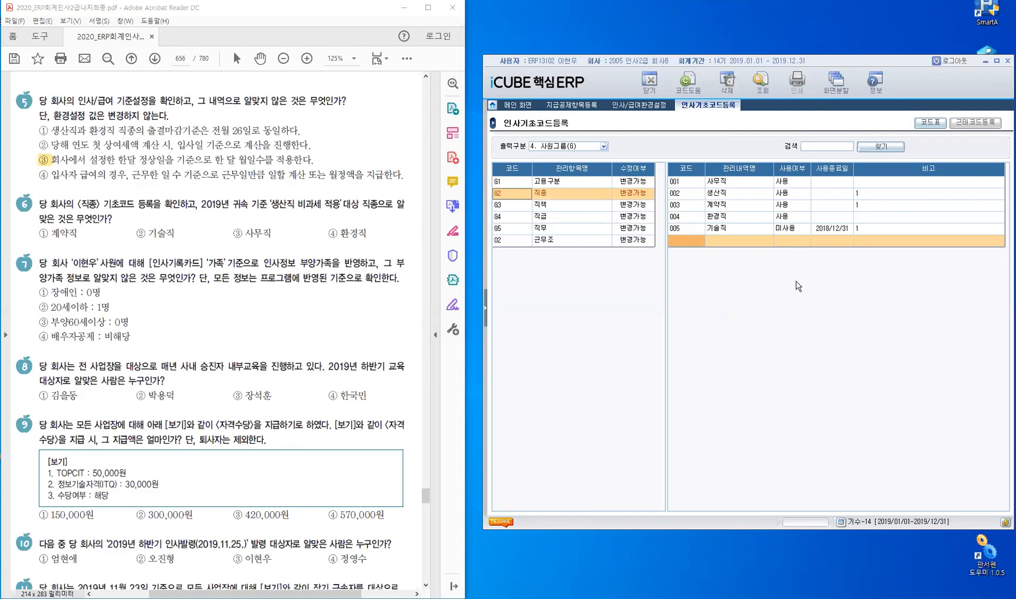
{"action": "left_click", "coordinate": [870, 185]}
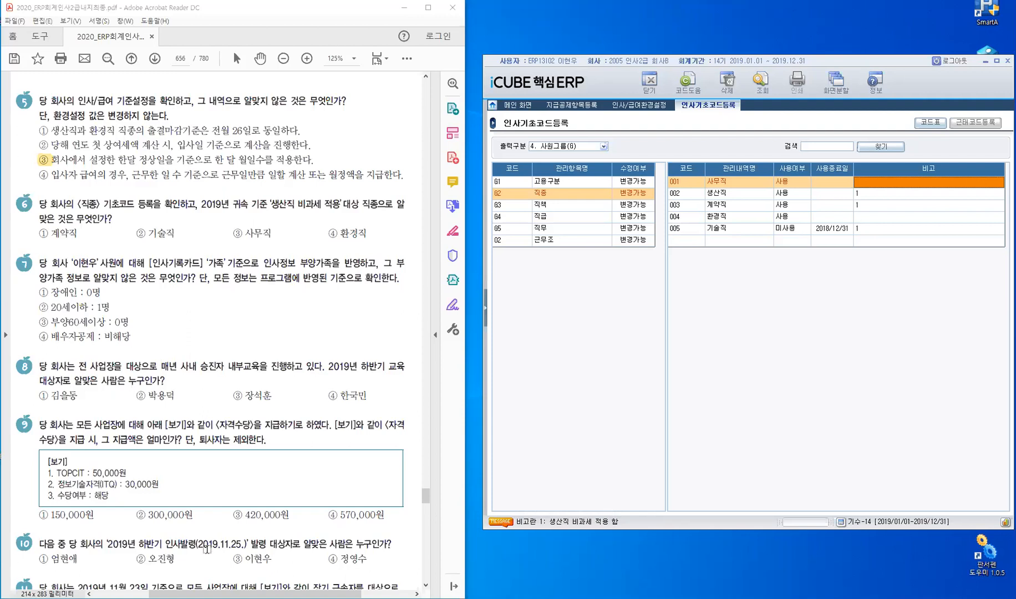
{"action": "left_click_drag", "start_coordinate": [362, 203], "coordinate": [377, 207]}
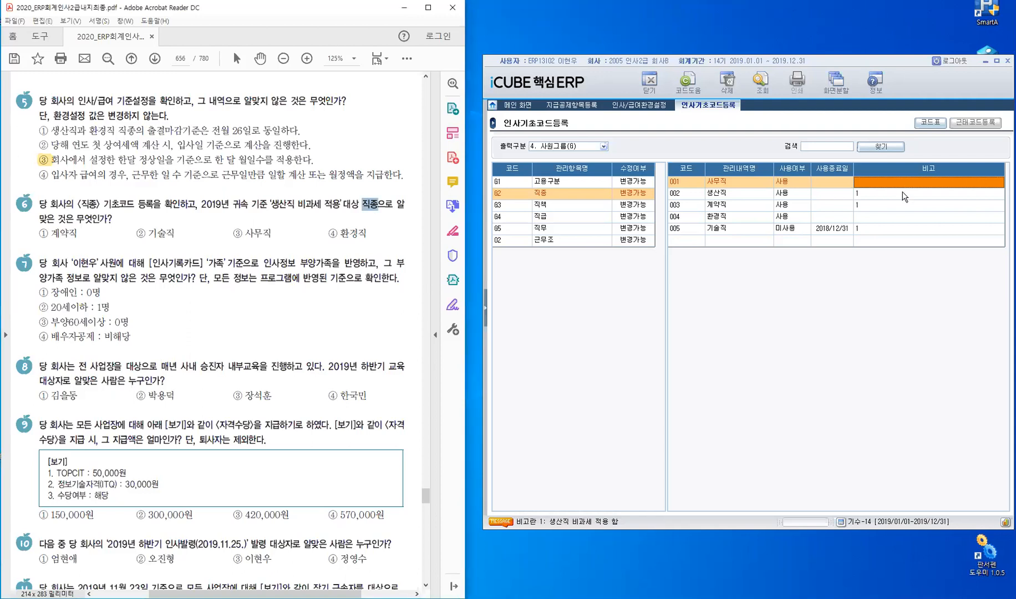
Compare the 사용종료일 fields of 계약직 and 기술직, and highlight answer choice ① in question 6 of the PDF
{"action": "left_click", "coordinate": [727, 194]}
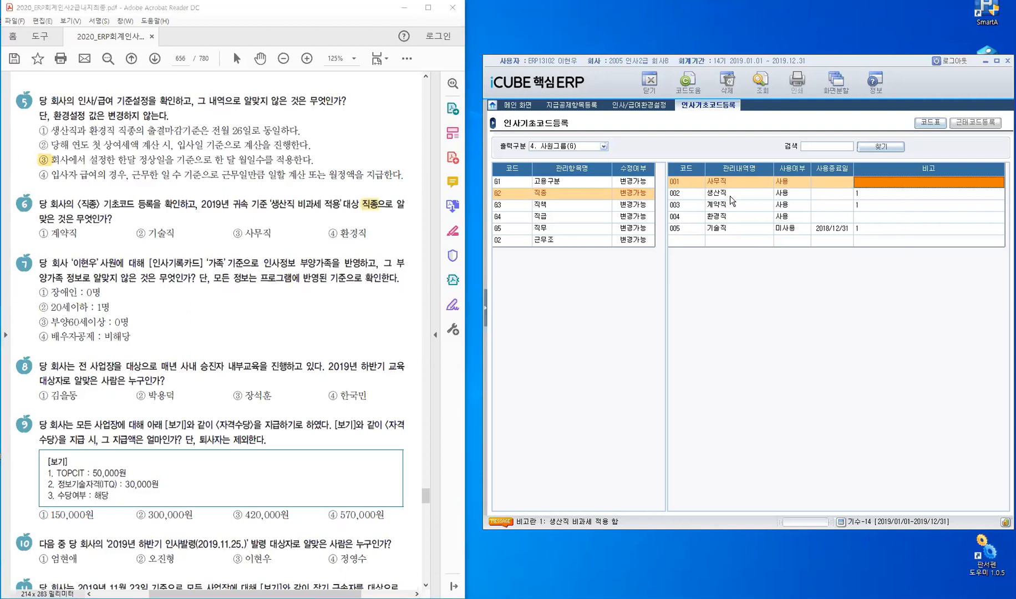
{"action": "left_click", "coordinate": [727, 205]}
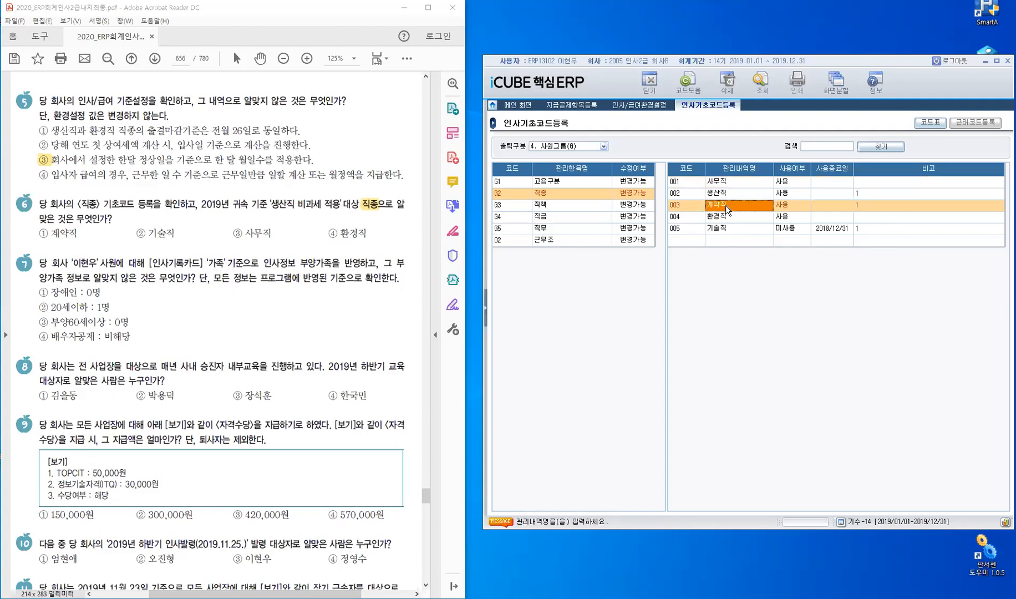
{"action": "left_click", "coordinate": [726, 228]}
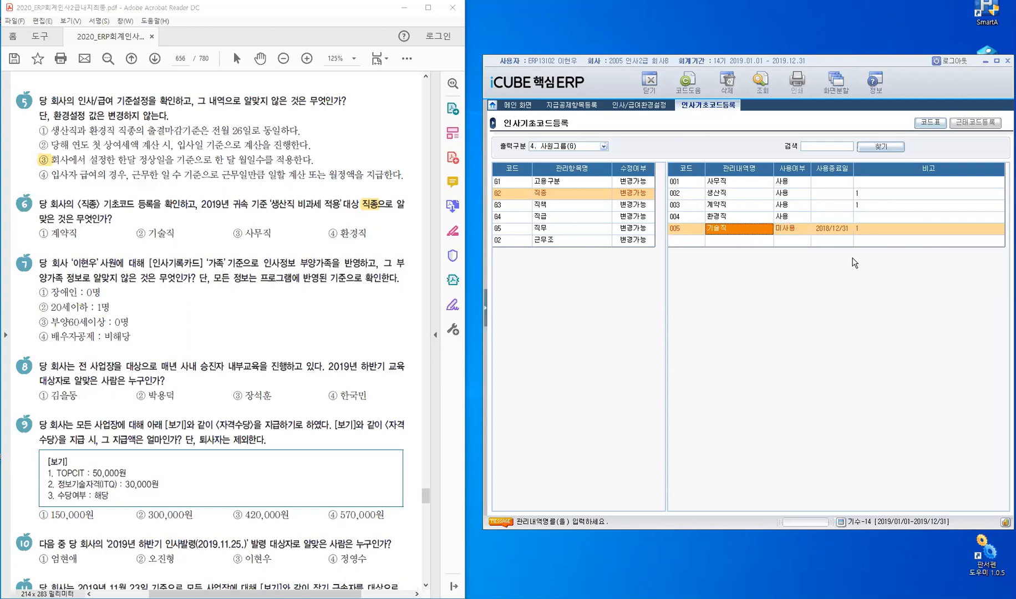
{"action": "left_click", "coordinate": [834, 227]}
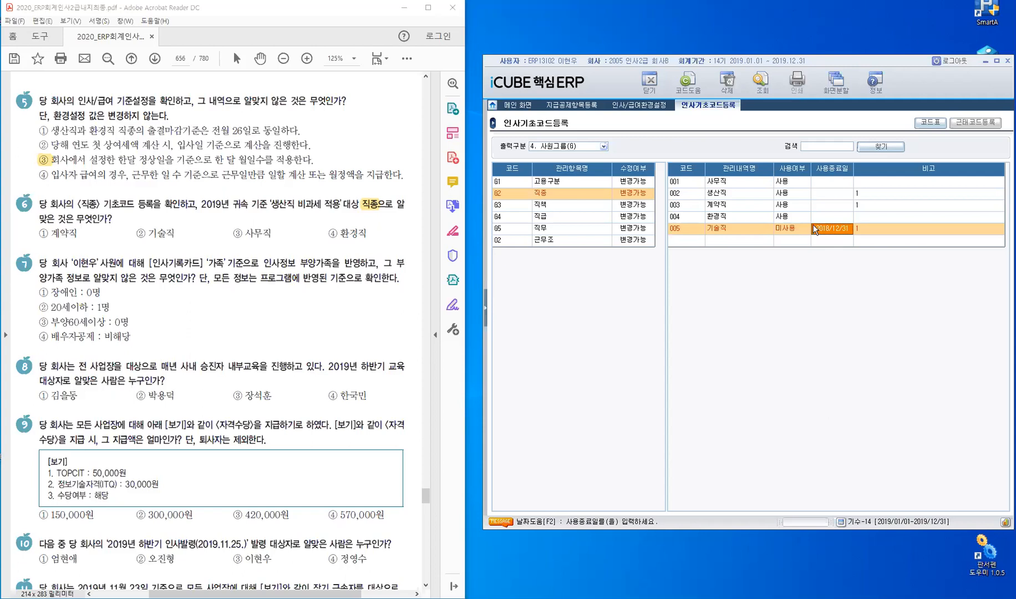
{"action": "left_click", "coordinate": [819, 204]}
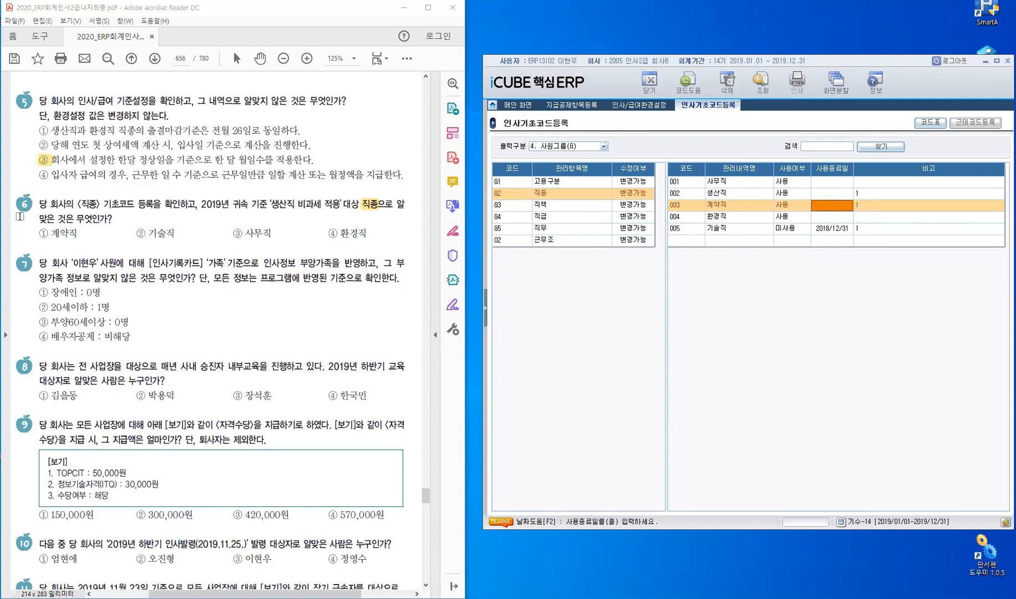
{"action": "left_click_drag", "start_coordinate": [39, 234], "coordinate": [51, 233]}
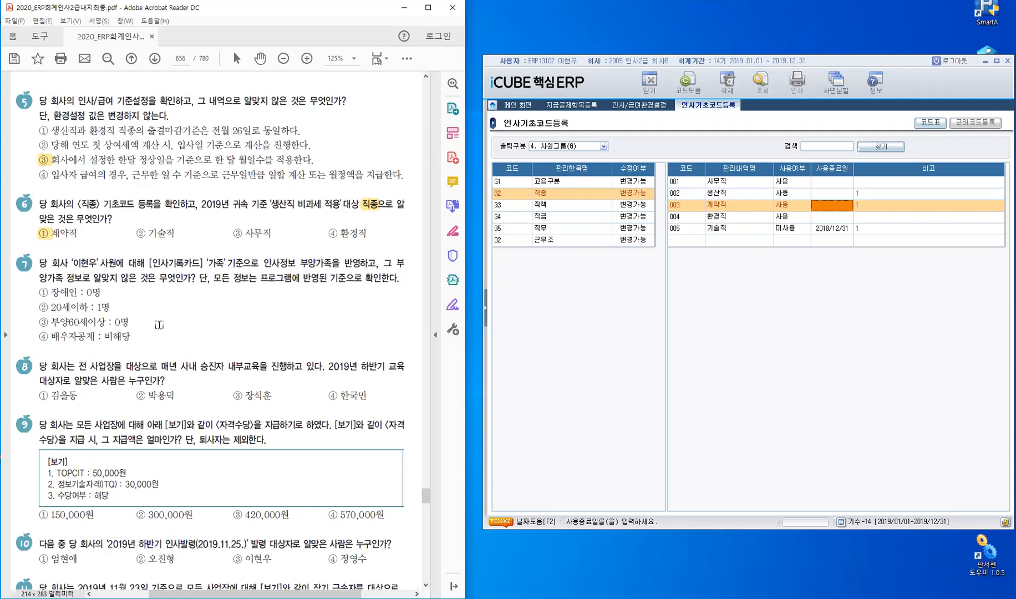
Highlight [인사기록카드], 부양가족 and 않은 in the text of question 7 in the PDF
{"action": "double_click", "coordinate": [192, 258]}
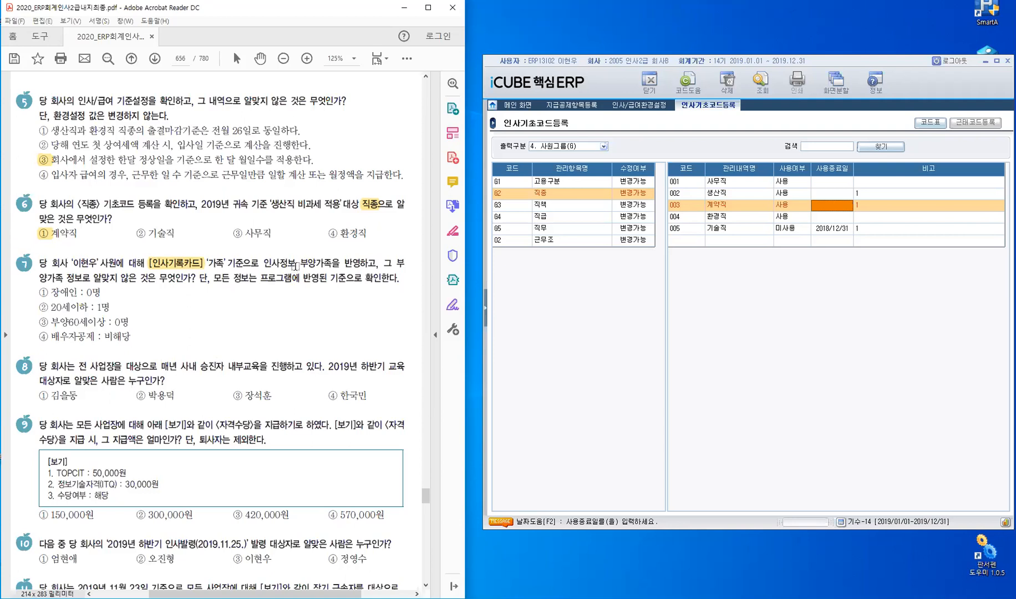
{"action": "left_click_drag", "start_coordinate": [324, 265], "coordinate": [300, 264]}
{"action": "left_click_drag", "start_coordinate": [120, 280], "coordinate": [137, 283]}
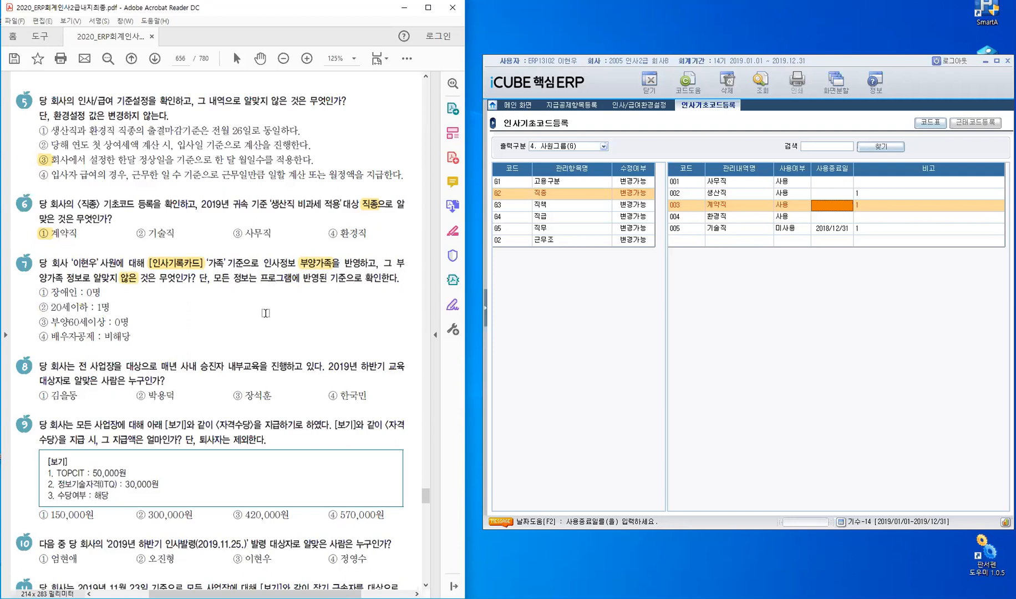
Open 인사기록카드 under 인사관리 and collapse the side menu
{"action": "left_click", "coordinate": [487, 316]}
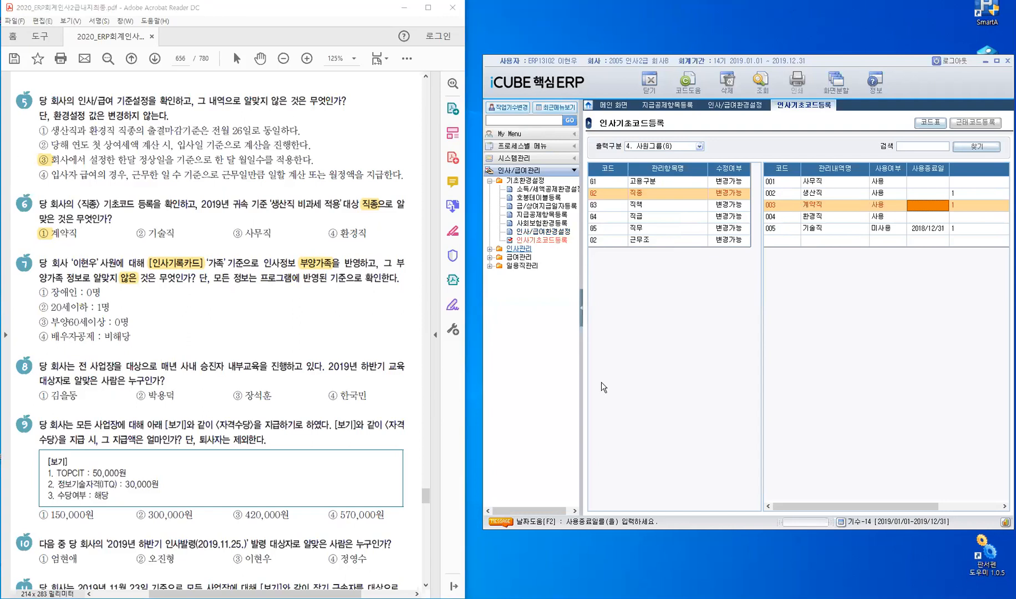
{"action": "left_click", "coordinate": [519, 248]}
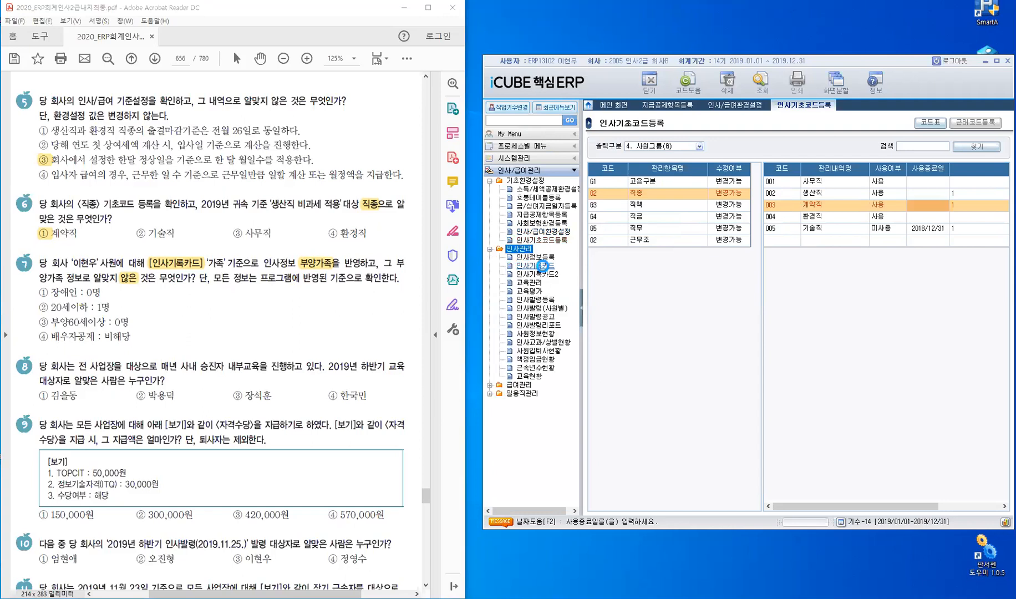
{"action": "left_click", "coordinate": [542, 265]}
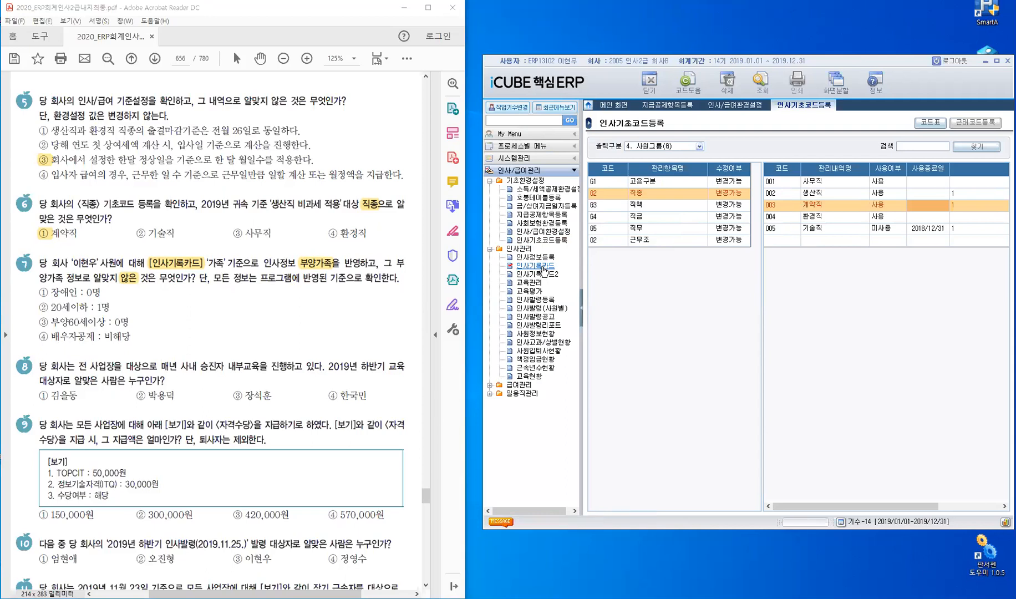
{"action": "left_click", "coordinate": [581, 307]}
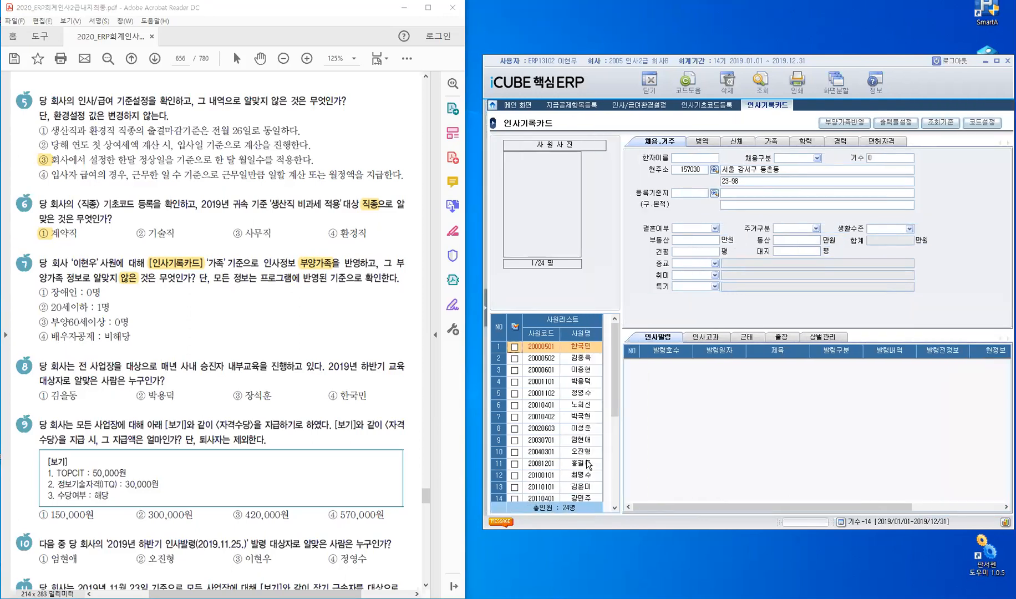
Display the 가족 records in 인사기록카드 for the employee named in question 7
{"action": "scroll", "coordinate": [587, 464], "scroll_direction": "down", "scroll_amount": 3}
{"action": "scroll", "coordinate": [591, 497], "scroll_direction": "down", "scroll_amount": 5}
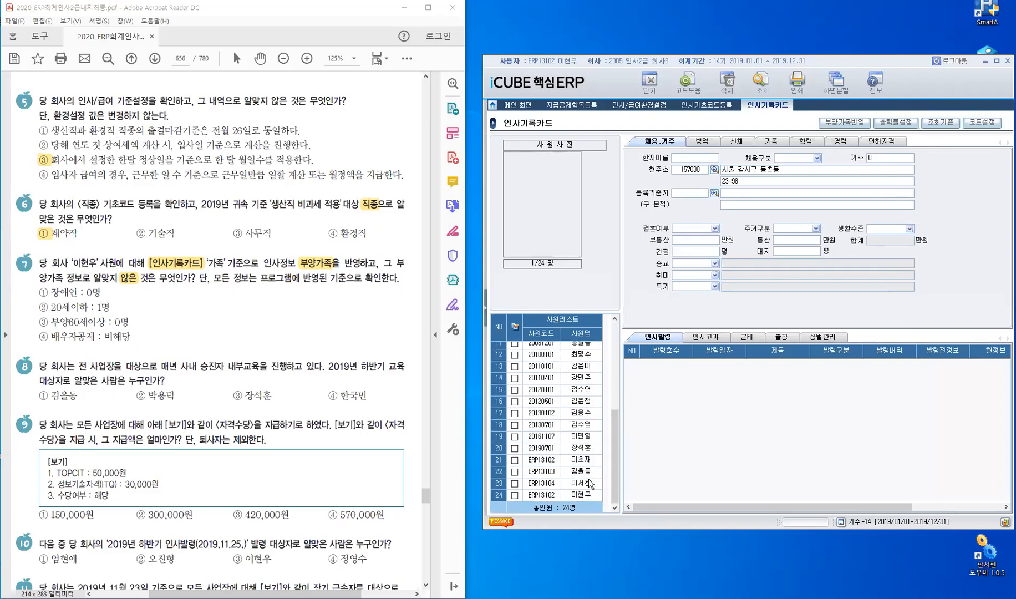
{"action": "left_click", "coordinate": [580, 494]}
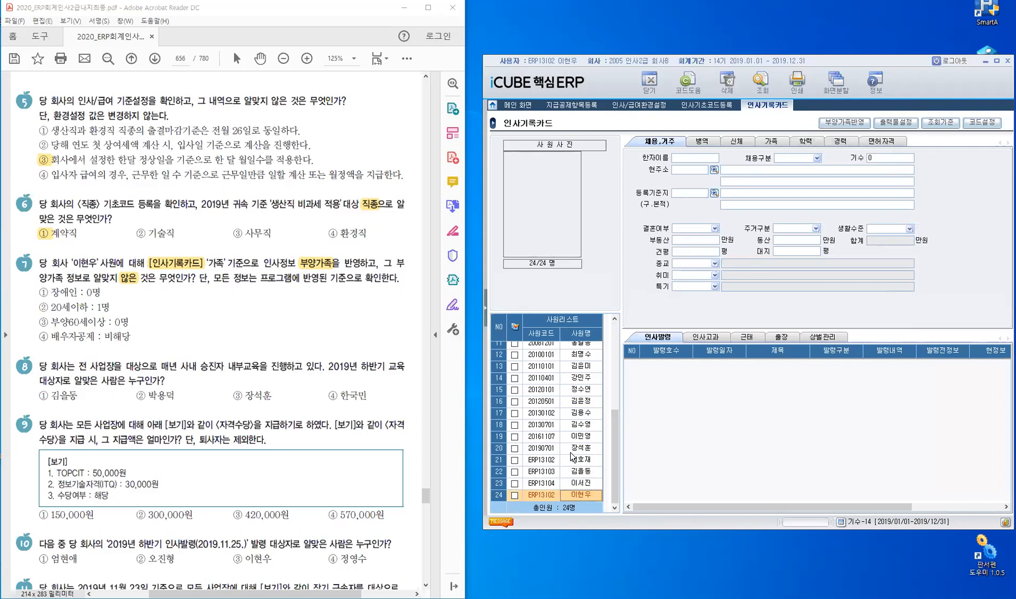
{"action": "left_click", "coordinate": [775, 142]}
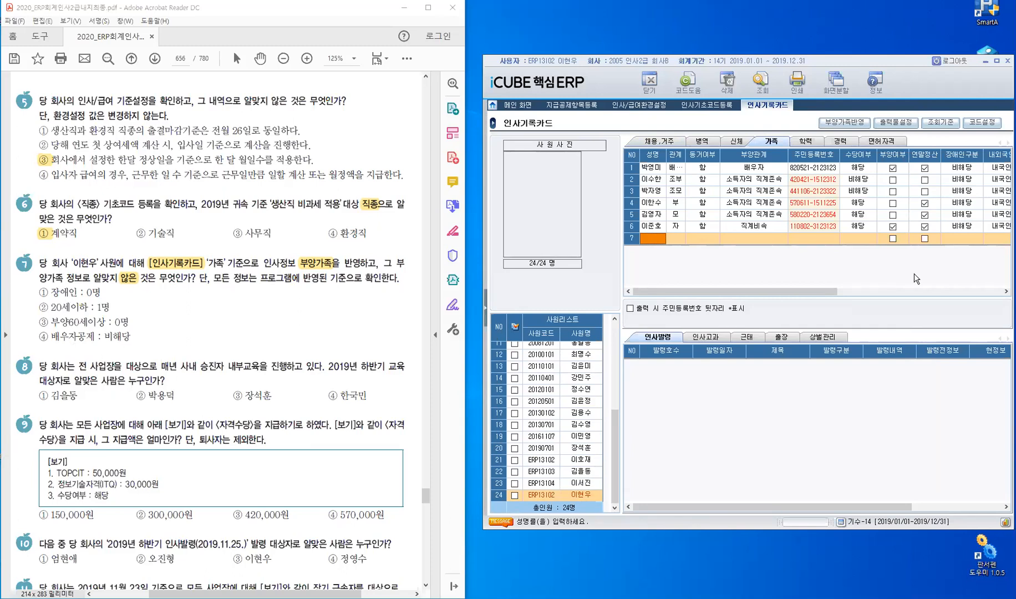
Open 인사정보등록 and display the 급여정보 of the question 7 employee, with the side menu collapsed
{"action": "left_click", "coordinate": [487, 310]}
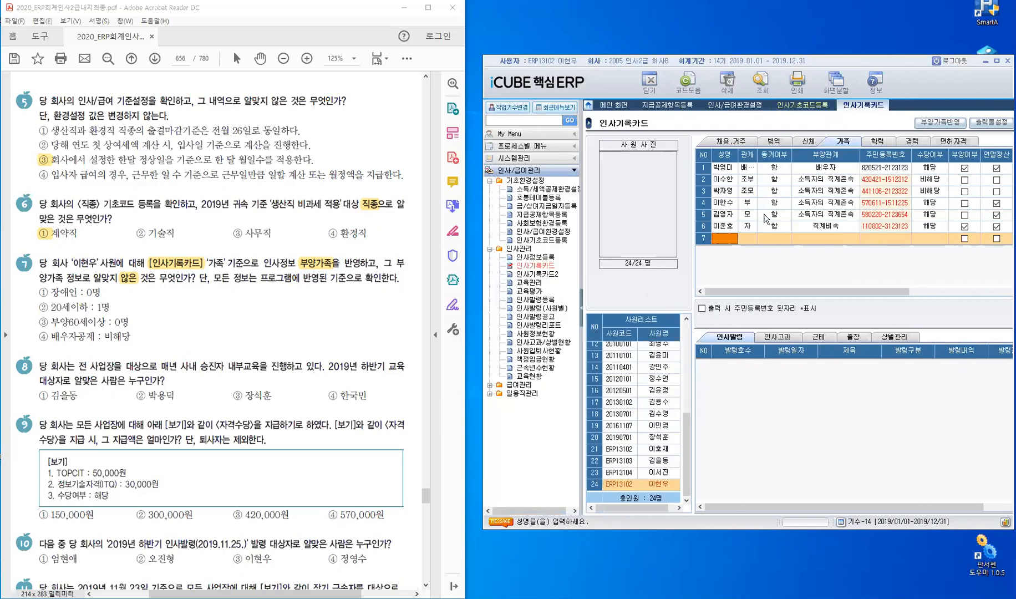
{"action": "left_click", "coordinate": [541, 258]}
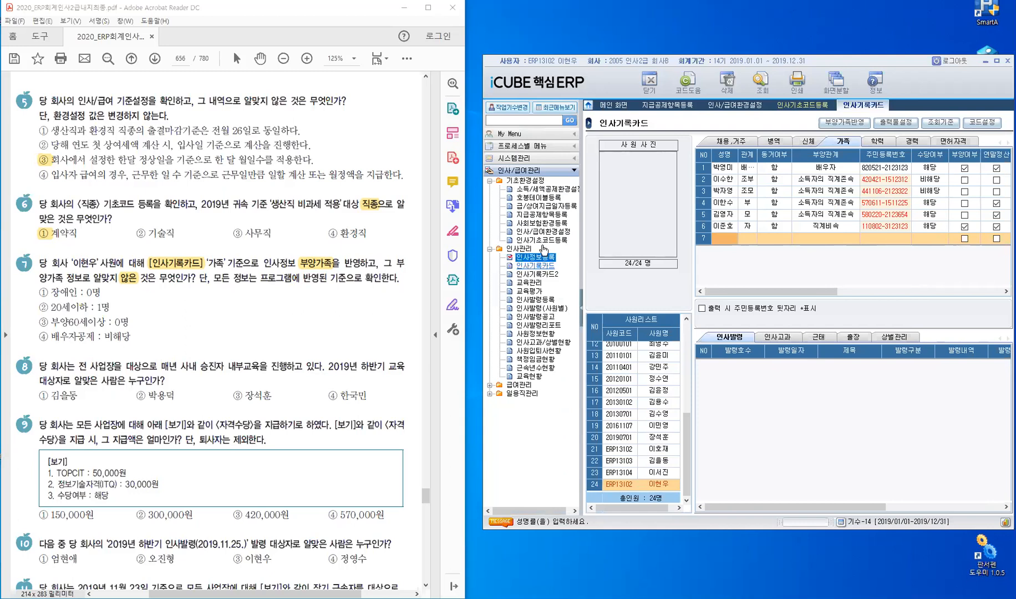
{"action": "double_click", "coordinate": [543, 257]}
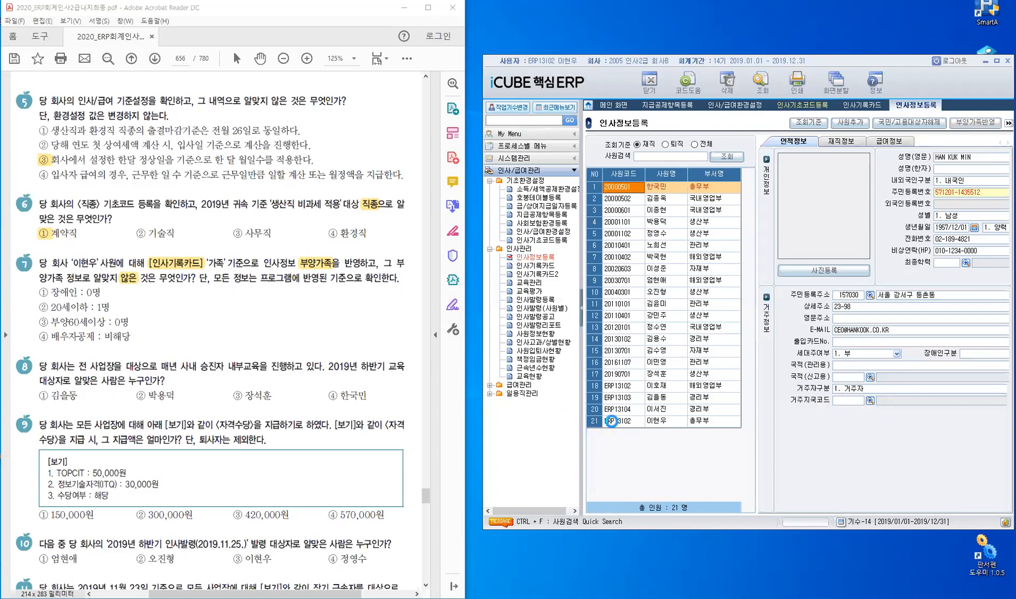
{"action": "left_click", "coordinate": [611, 421]}
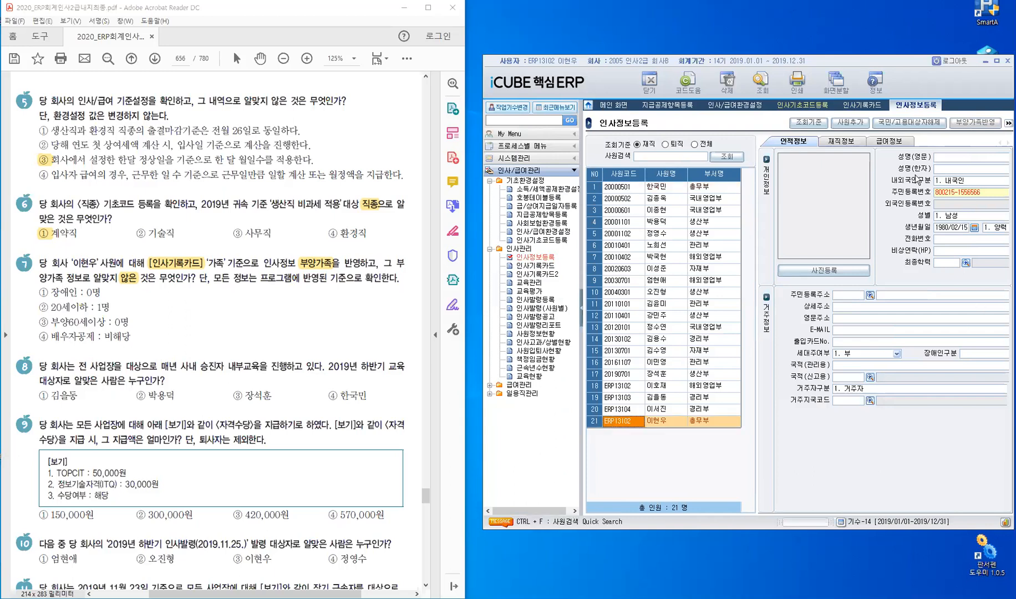
{"action": "left_click", "coordinate": [886, 143]}
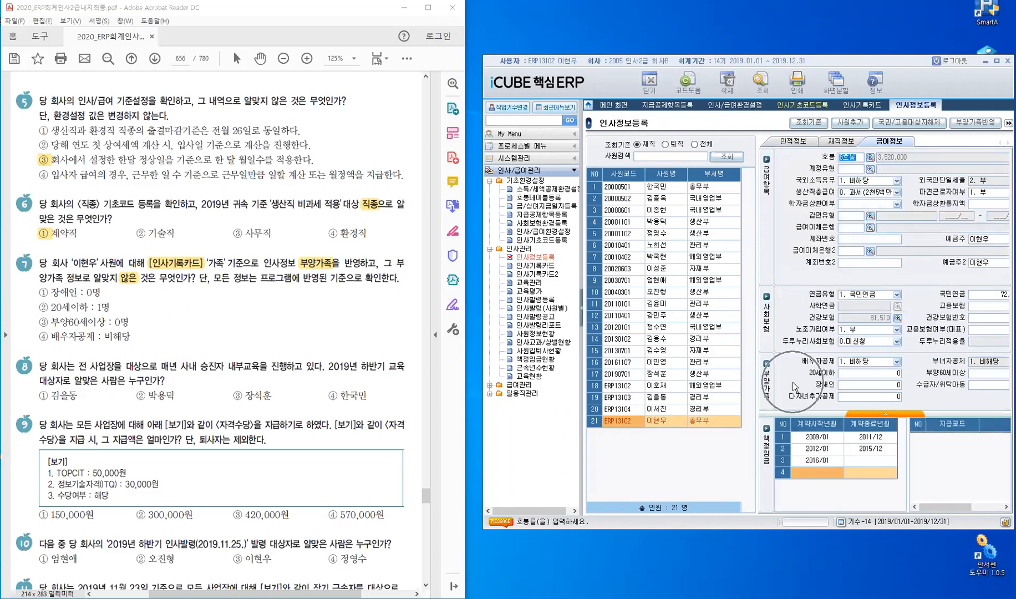
{"action": "left_click", "coordinate": [583, 315]}
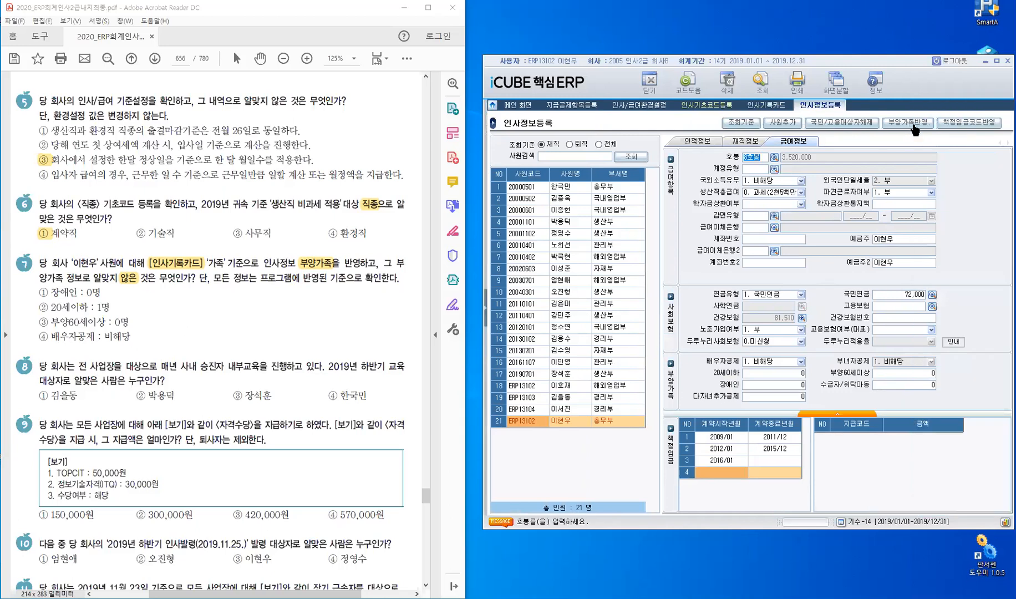
List employees in 부양가족반영 with 귀속년도 2019 and 기준일 2019/12/31, moving the dialog clear of the PDF
{"action": "left_click", "coordinate": [914, 129]}
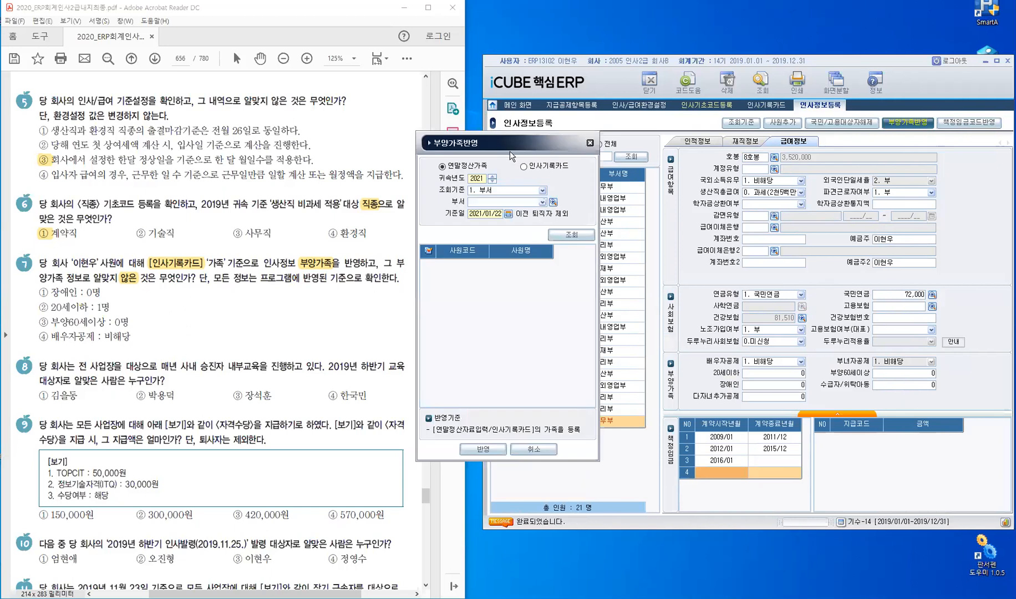
{"action": "left_click_drag", "start_coordinate": [505, 145], "coordinate": [605, 149]}
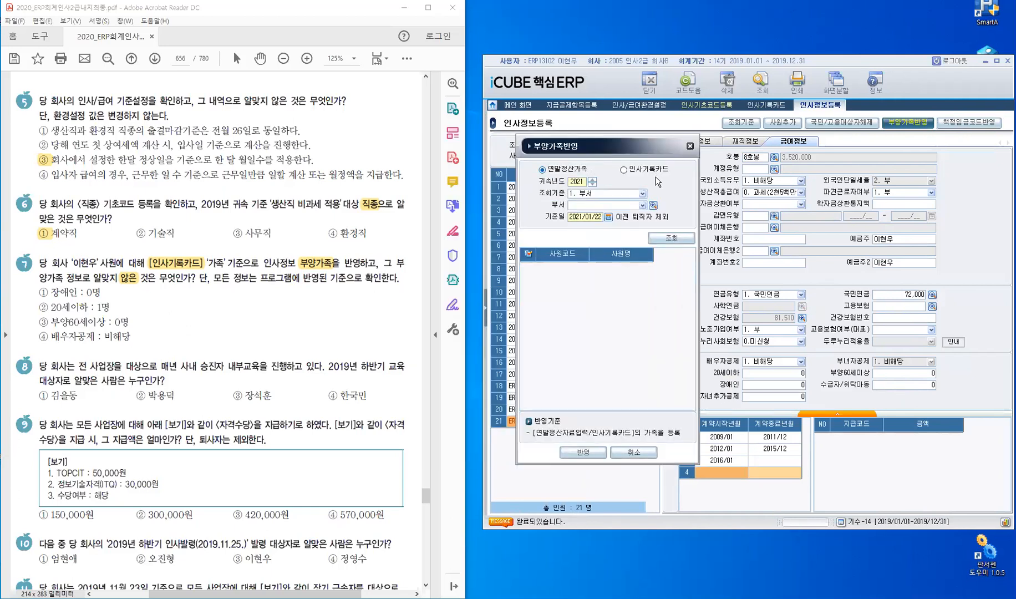
{"action": "double_click", "coordinate": [583, 181]}
{"action": "type", "text": "2019"}
{"action": "key", "text": "Return"}
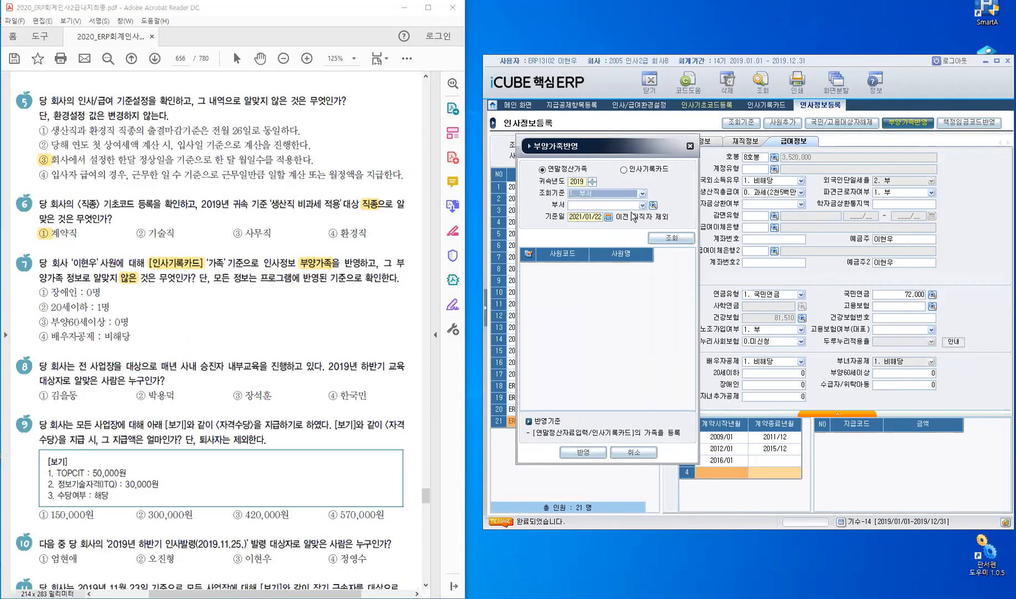
{"action": "key", "text": "Return"}
{"action": "type", "text": "2019/12/31"}
{"action": "left_click", "coordinate": [693, 242]}
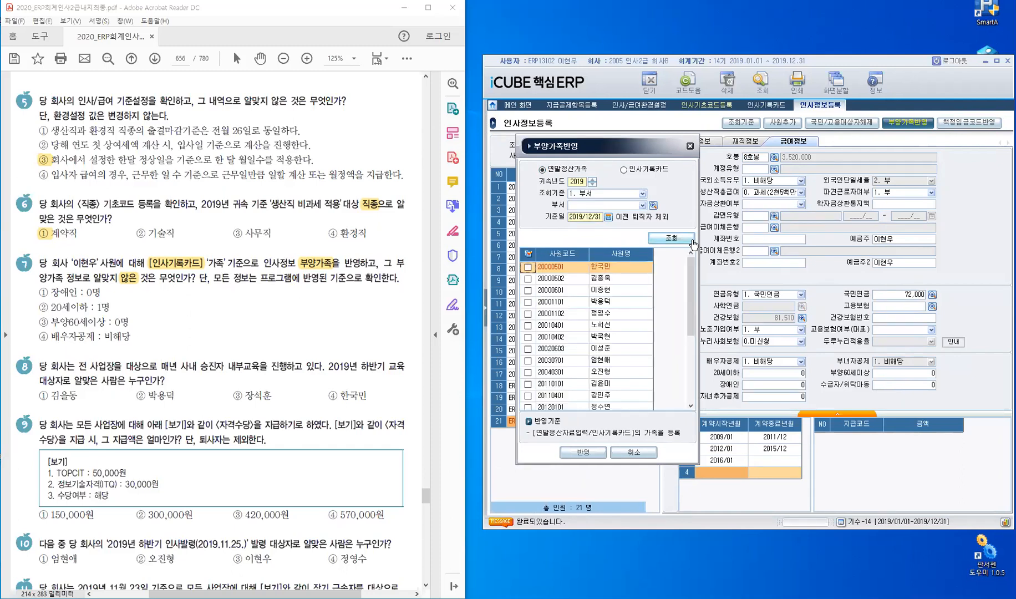
Apply the dependents based on 인사기록카드 to the question 7 employee only
{"action": "left_click", "coordinate": [624, 170]}
{"action": "left_click_drag", "start_coordinate": [694, 283], "coordinate": [688, 390]}
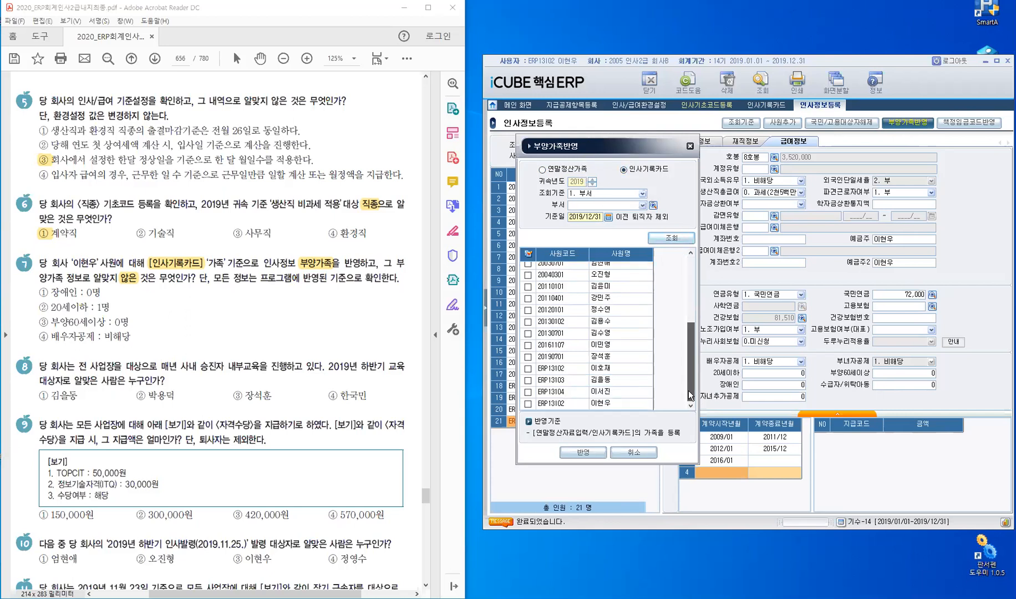
{"action": "left_click", "coordinate": [529, 404]}
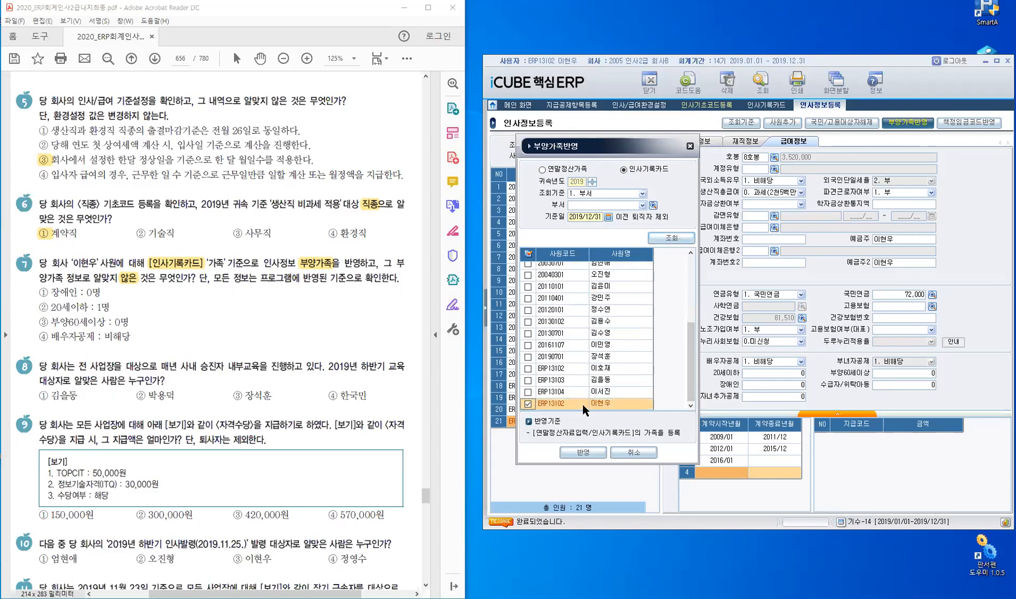
{"action": "left_click", "coordinate": [580, 458]}
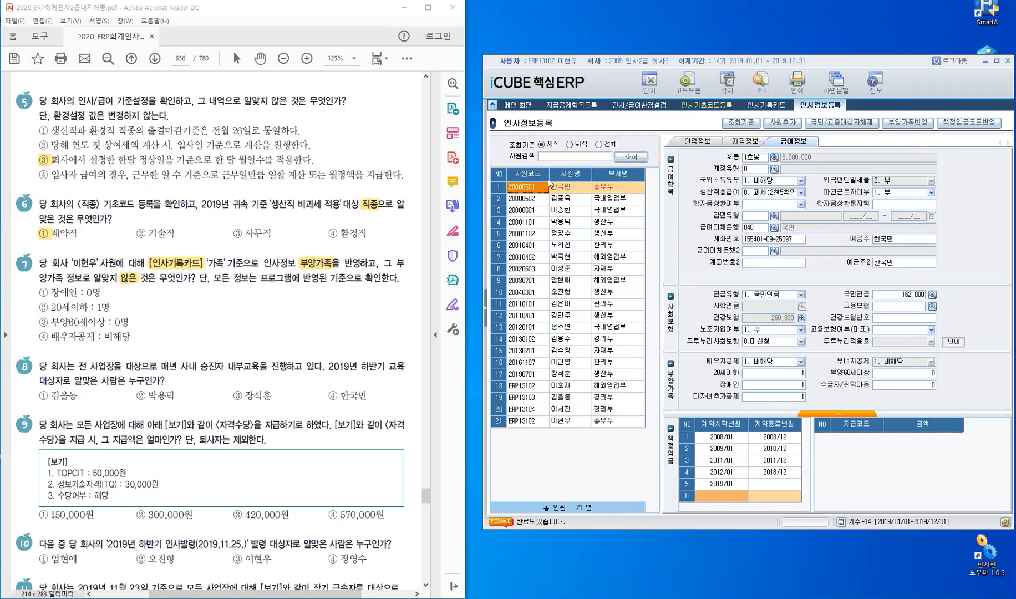
Check the employee's 부양가족 fields in 급여정보, and highlight answer choice ④ in question 7 of the PDF
{"action": "left_click", "coordinate": [524, 420]}
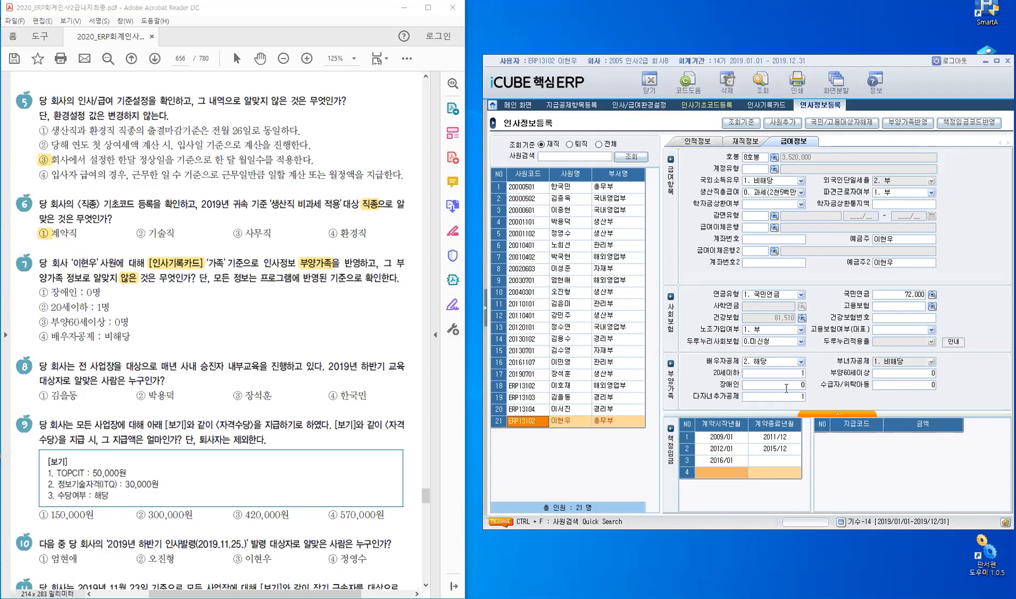
{"action": "left_click", "coordinate": [763, 376]}
{"action": "left_click", "coordinate": [43, 336]}
{"action": "left_click_drag", "start_coordinate": [43, 337], "coordinate": [52, 339]}
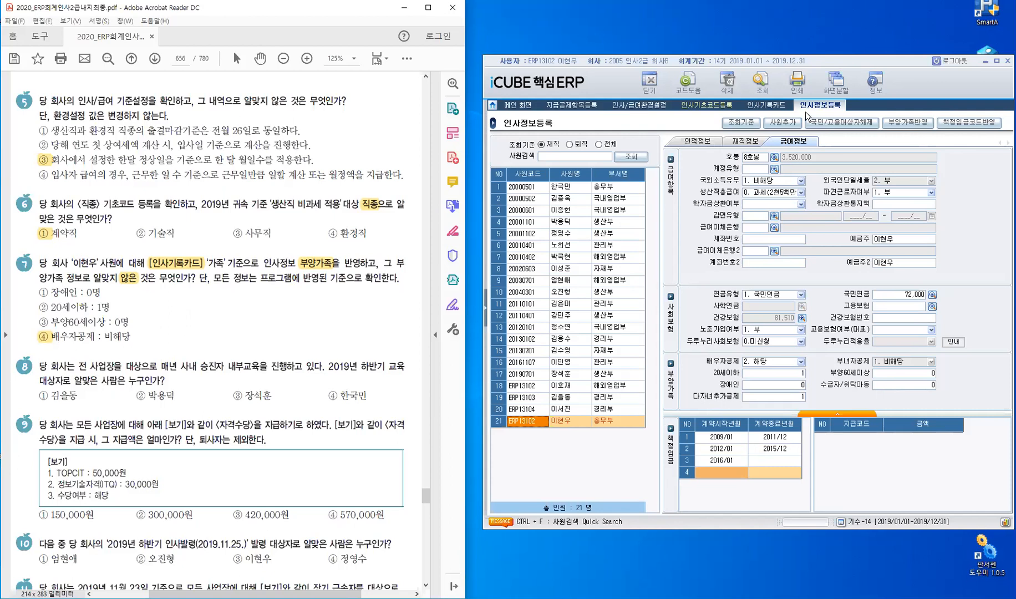
Close all open ERP screens and open 교육관리 under 인사관리, with the 기초환경설정 folder collapsed
{"action": "right_click", "coordinate": [830, 103]}
{"action": "left_click", "coordinate": [851, 127]}
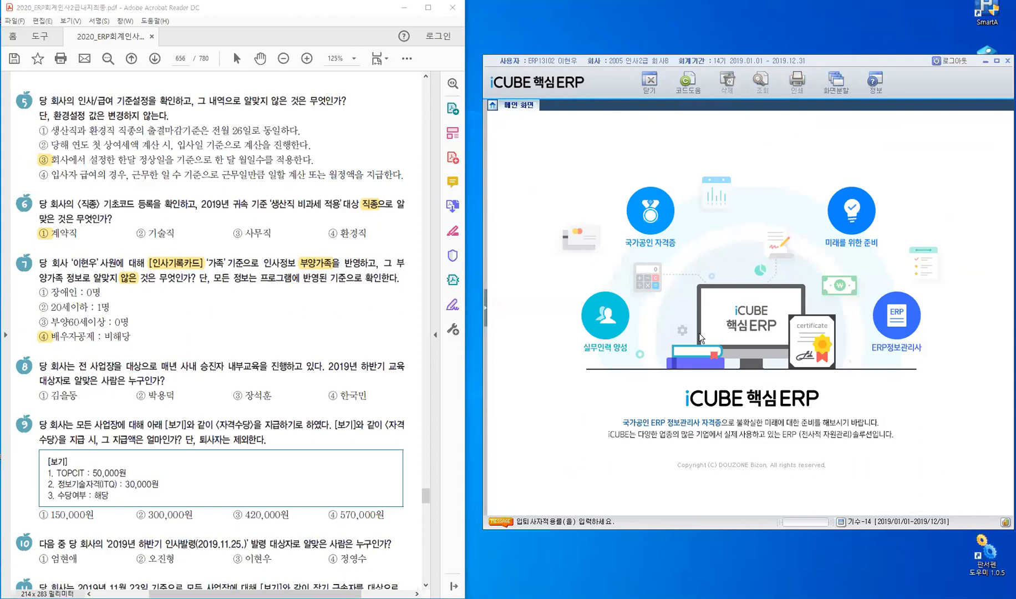
{"action": "left_click", "coordinate": [486, 310]}
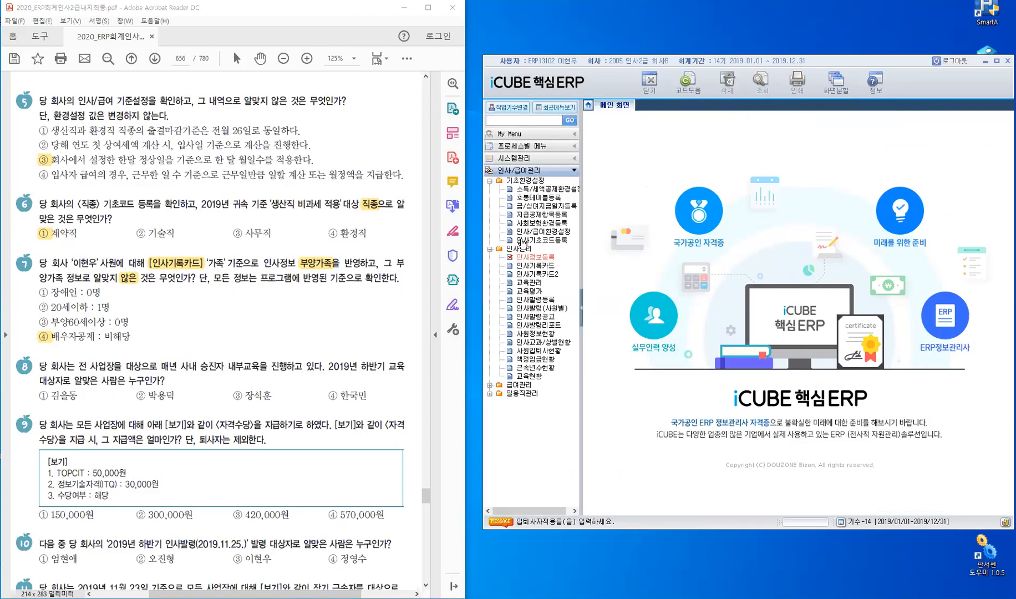
{"action": "left_click", "coordinate": [490, 181]}
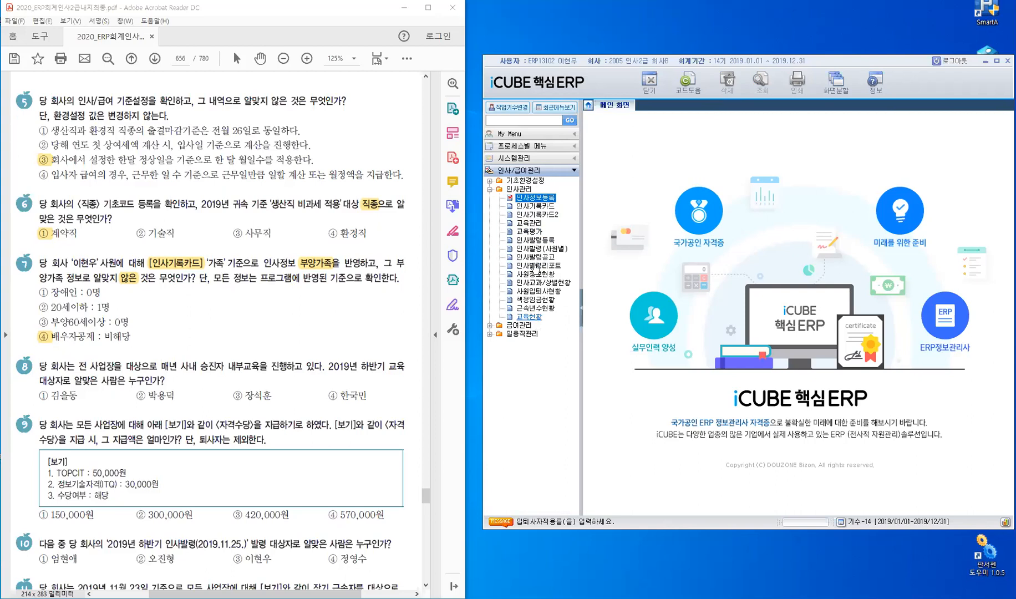
{"action": "left_click", "coordinate": [533, 225]}
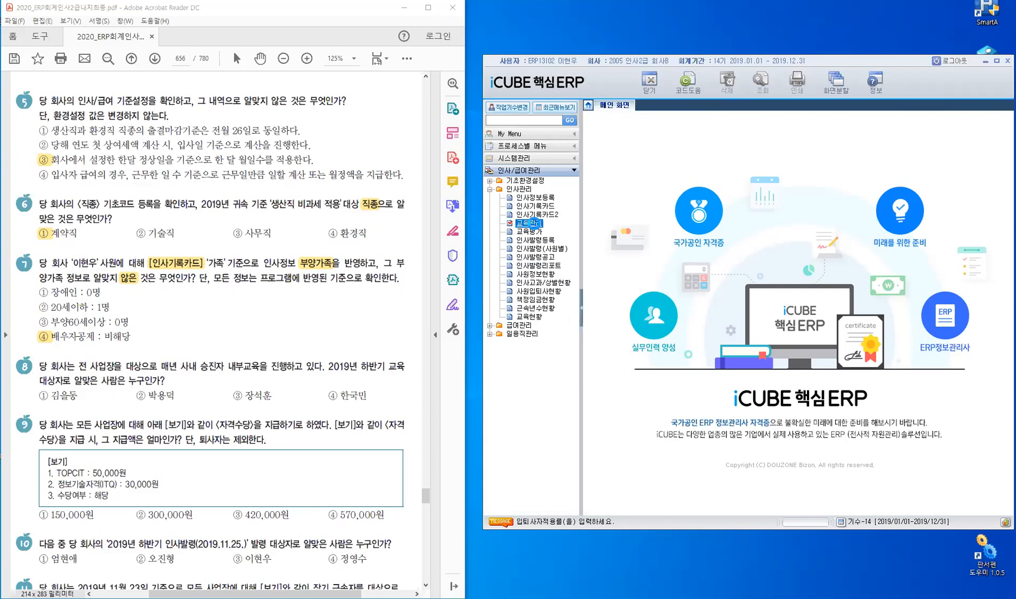
{"action": "double_click", "coordinate": [529, 223]}
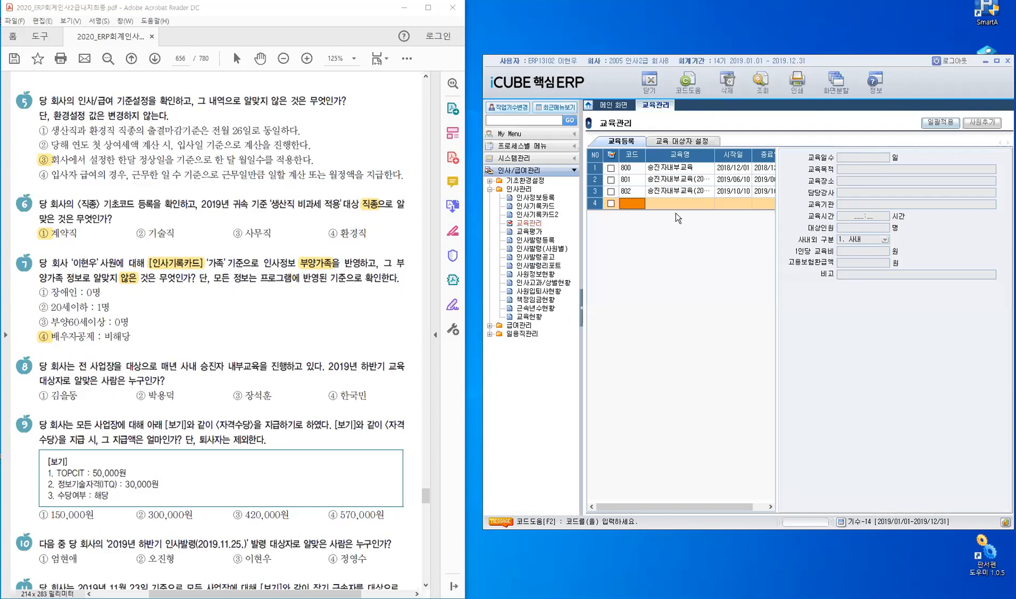
List the trainees of 교육코드 802, 승진자내부교육(2019년 하반기), in 교육 대상자 설정, and highlight 알맞은 in question 8 of the PDF
{"action": "left_click", "coordinate": [635, 168]}
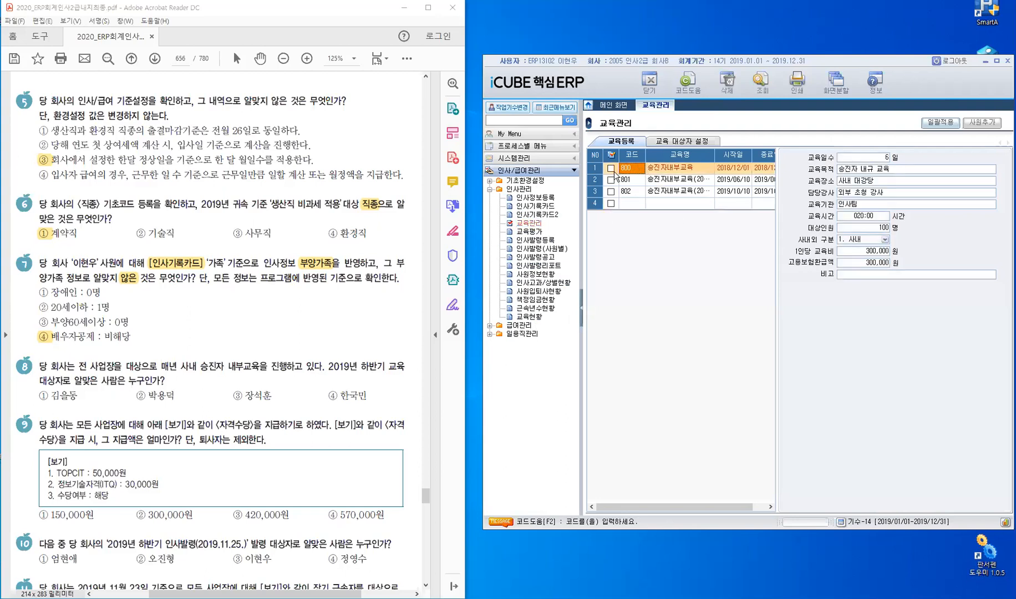
{"action": "left_click", "coordinate": [582, 315]}
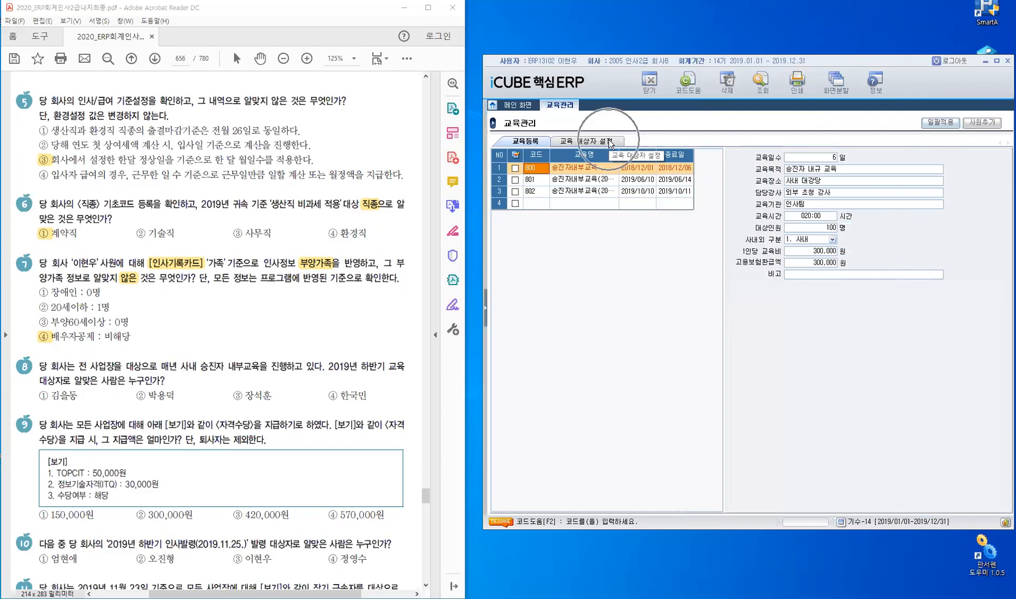
{"action": "left_click", "coordinate": [610, 144]}
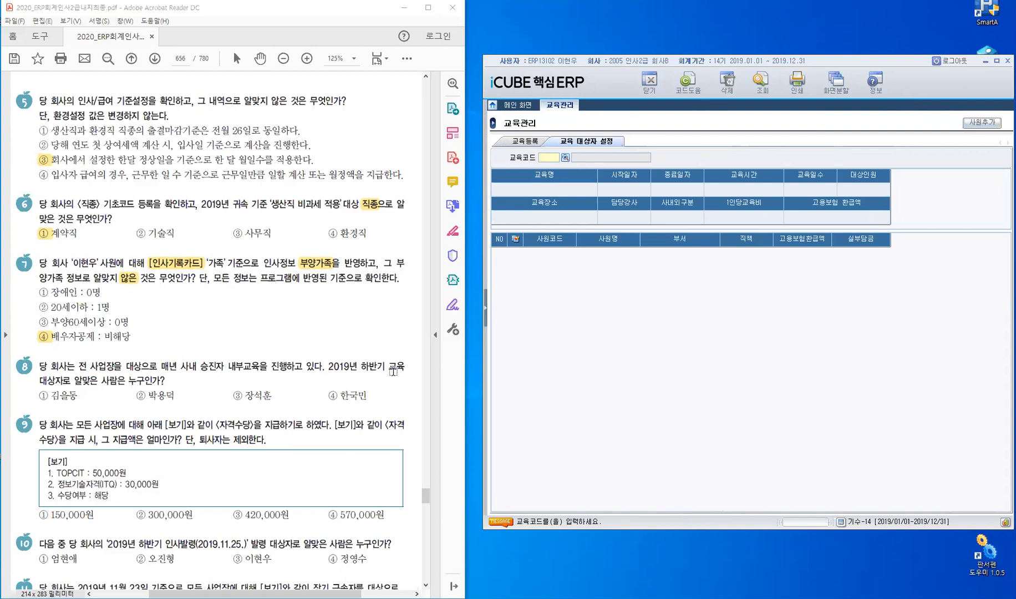
{"action": "double_click", "coordinate": [547, 157]}
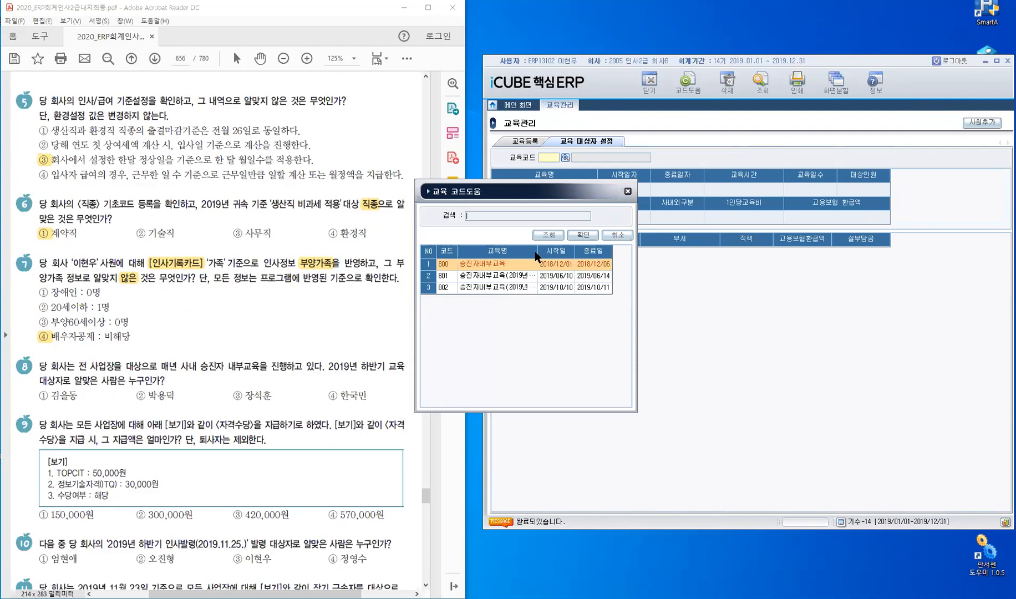
{"action": "left_click_drag", "start_coordinate": [538, 253], "coordinate": [558, 254]}
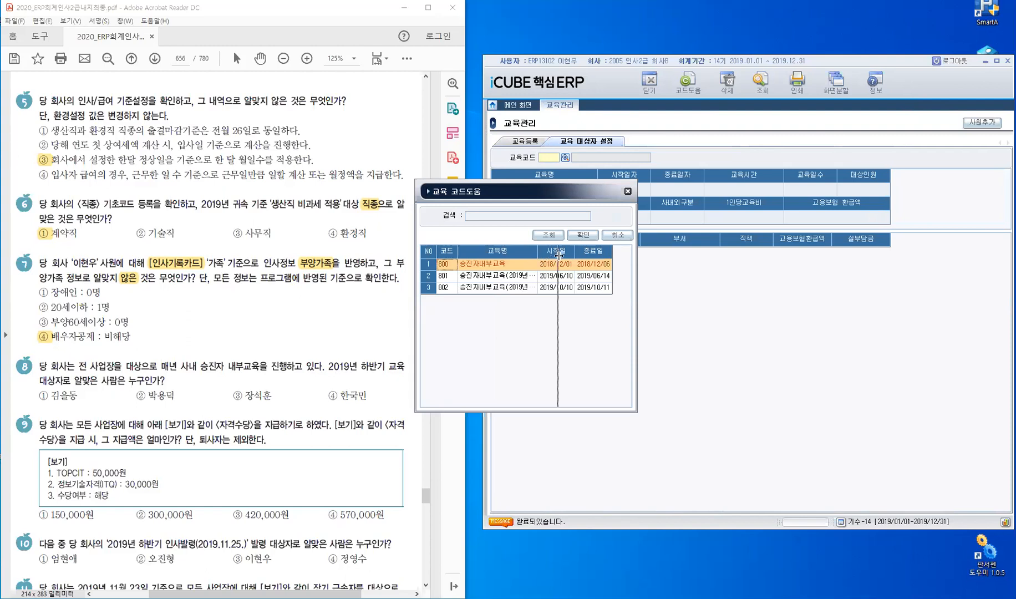
{"action": "left_click", "coordinate": [542, 289]}
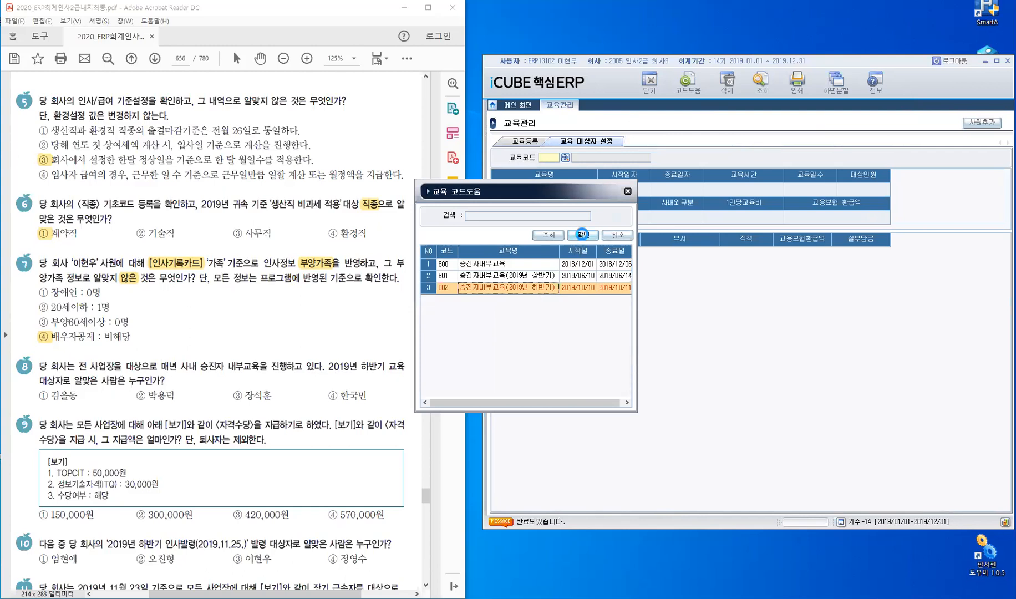
{"action": "left_click", "coordinate": [582, 235]}
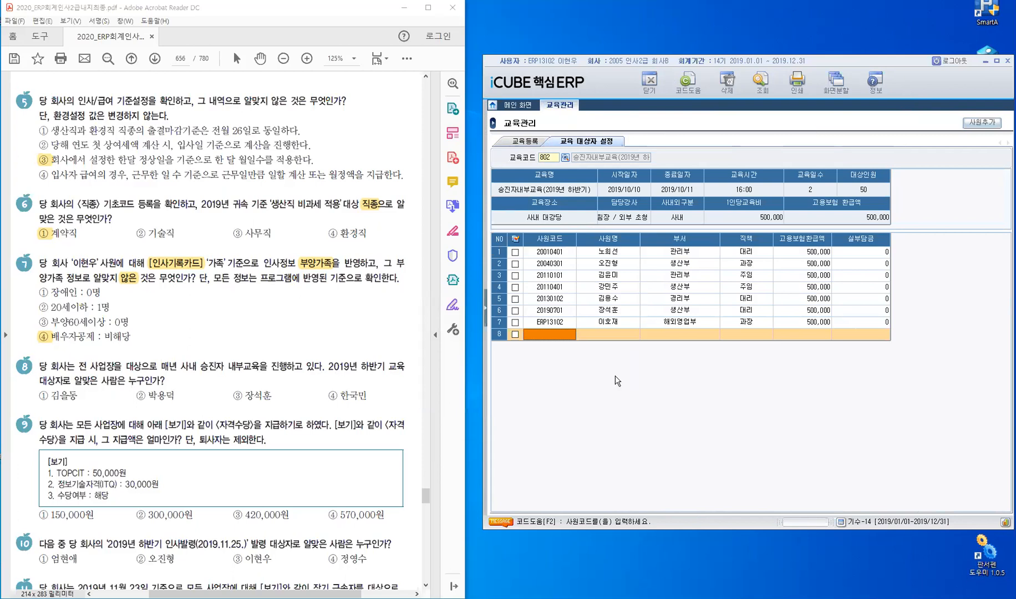
{"action": "left_click_drag", "start_coordinate": [76, 381], "coordinate": [99, 382]}
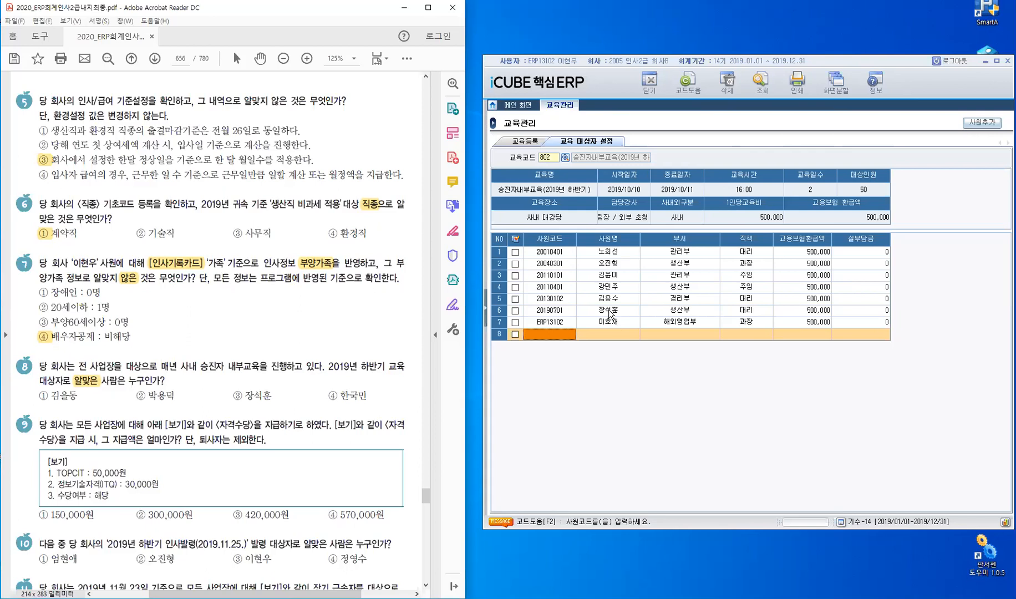
Check the 생산부 trainee with 사원코드 20190701 and highlight answer choice ③ in question 8 of the PDF
{"action": "left_click", "coordinate": [584, 311]}
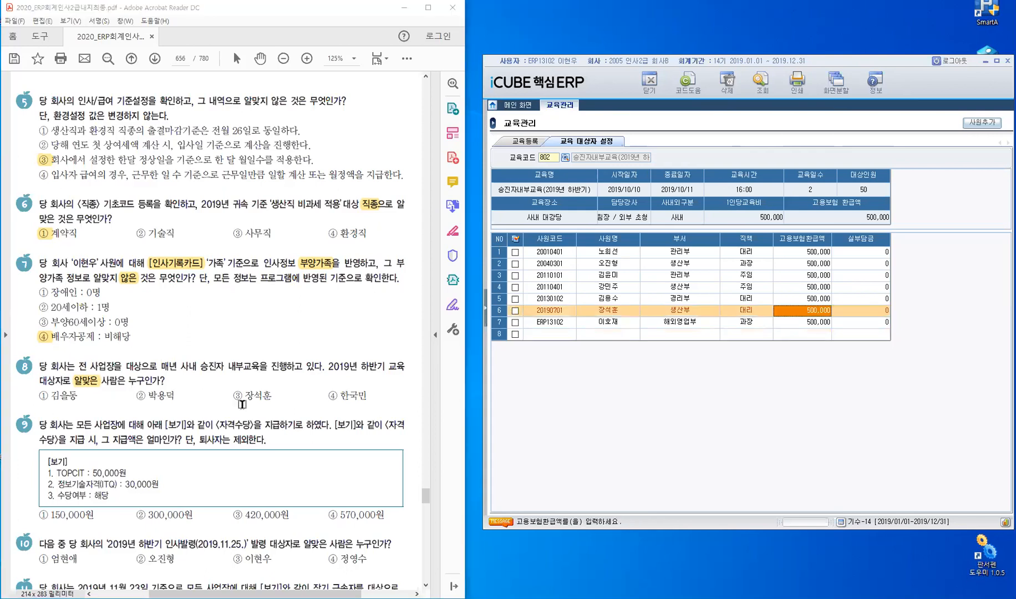
{"action": "left_click_drag", "start_coordinate": [235, 396], "coordinate": [271, 396]}
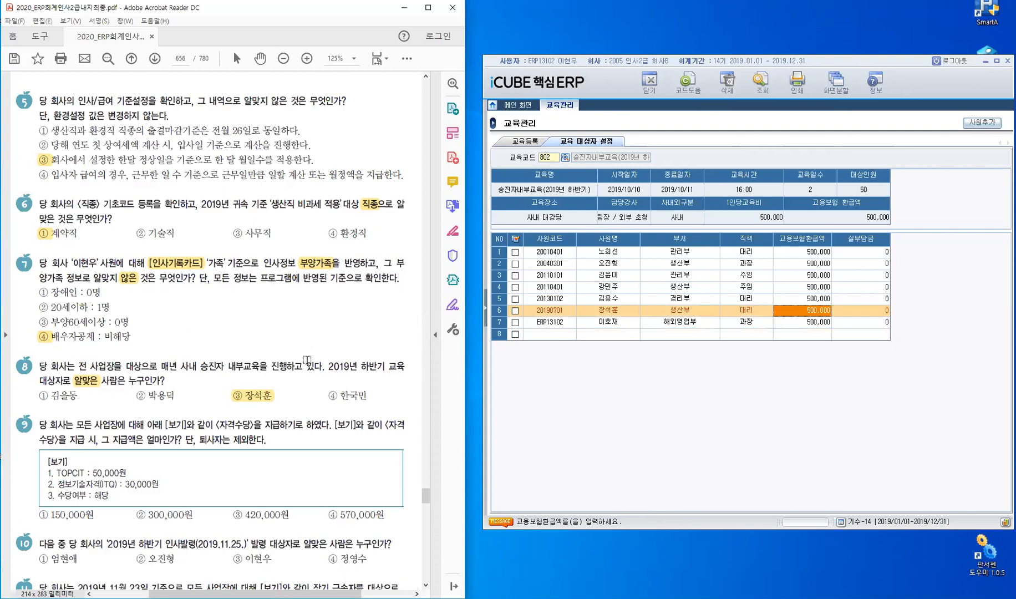
Highlight 〈자격수당〉 and 제외한다 in question 9 of the PDF
{"action": "scroll", "coordinate": [307, 359], "scroll_direction": "down", "scroll_amount": 4}
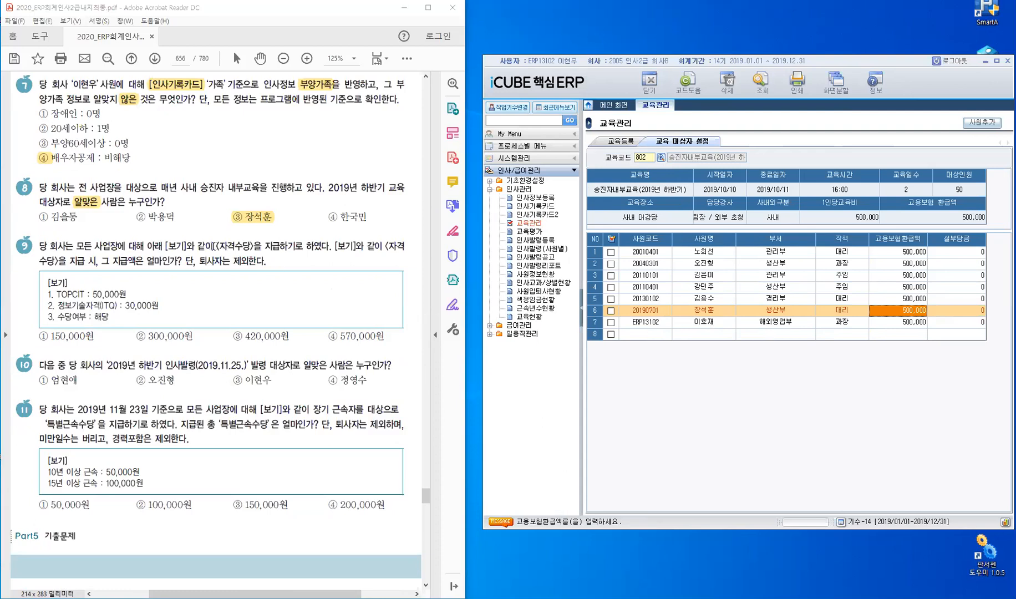
{"action": "left_click", "coordinate": [224, 246]}
{"action": "left_click_drag", "start_coordinate": [250, 243], "coordinate": [253, 243]}
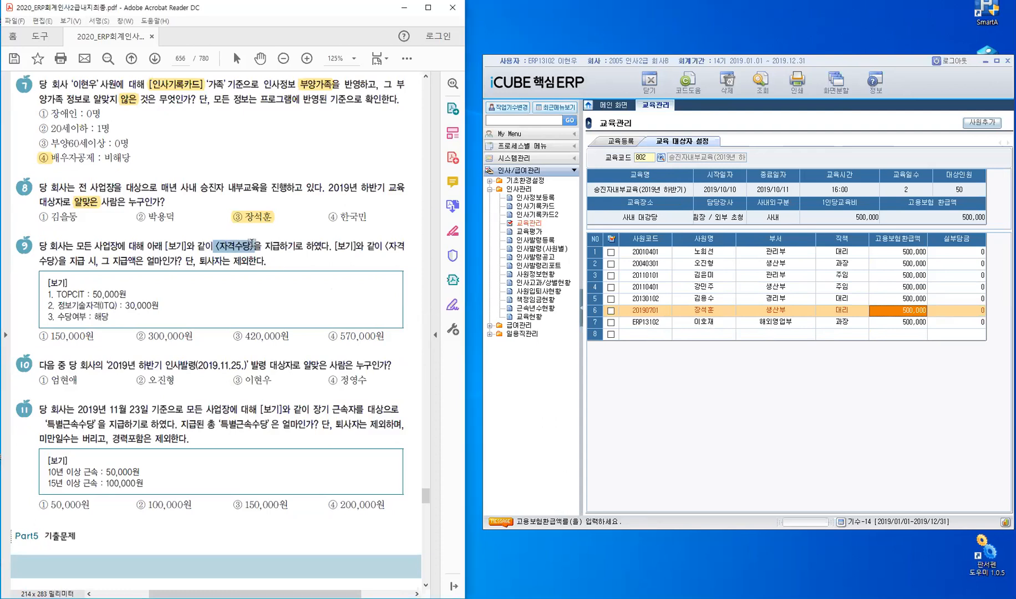
{"action": "left_click", "coordinate": [292, 266]}
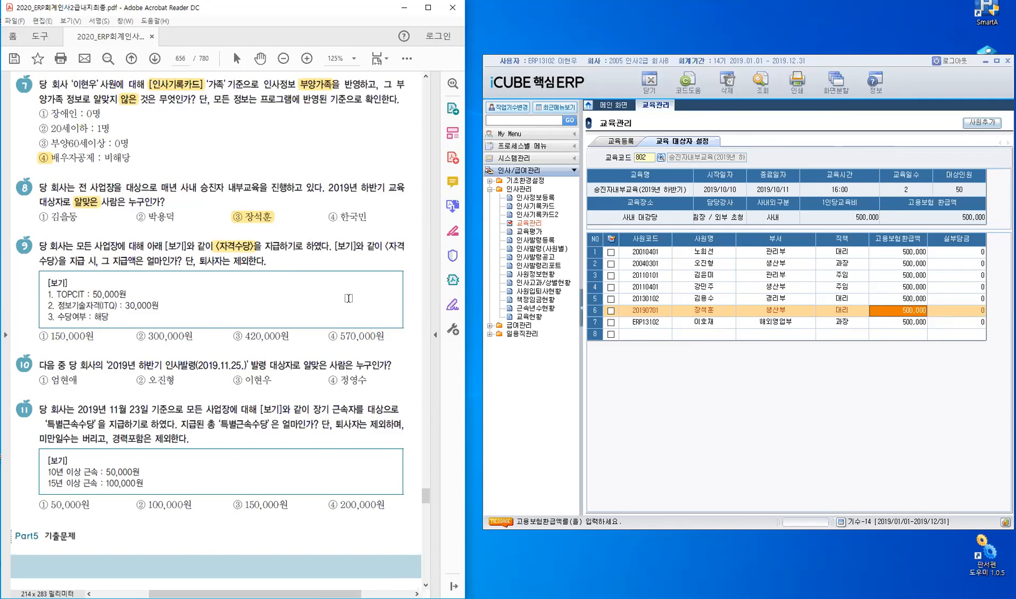
{"action": "left_click", "coordinate": [231, 259]}
{"action": "left_click_drag", "start_coordinate": [335, 305], "coordinate": [336, 300]}
Open 사원정보현황 under 인사관리 and set the list to exclude retired employees with 퇴직제외
{"action": "left_click", "coordinate": [543, 274]}
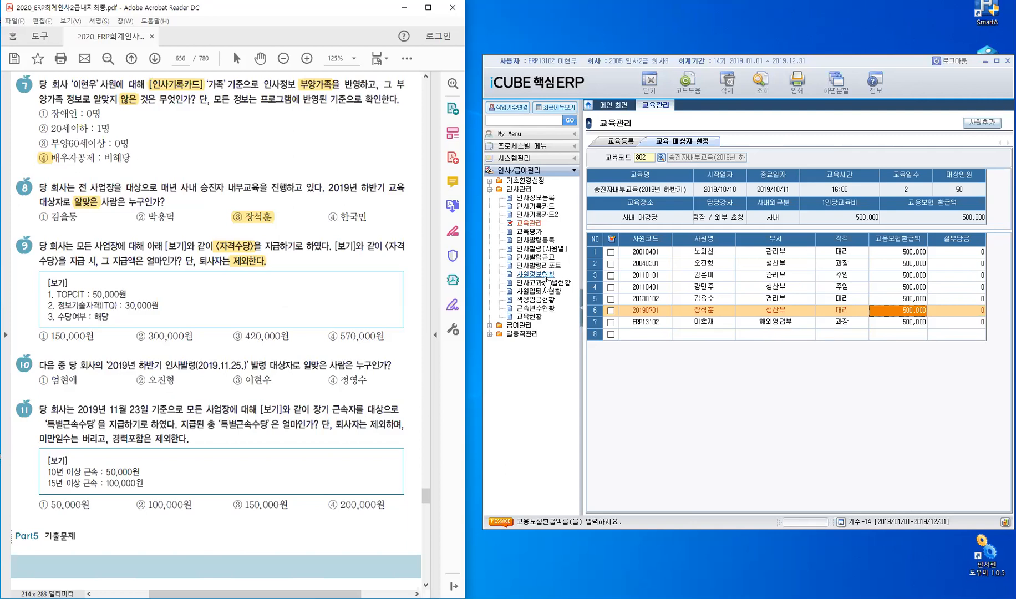
{"action": "double_click", "coordinate": [531, 277]}
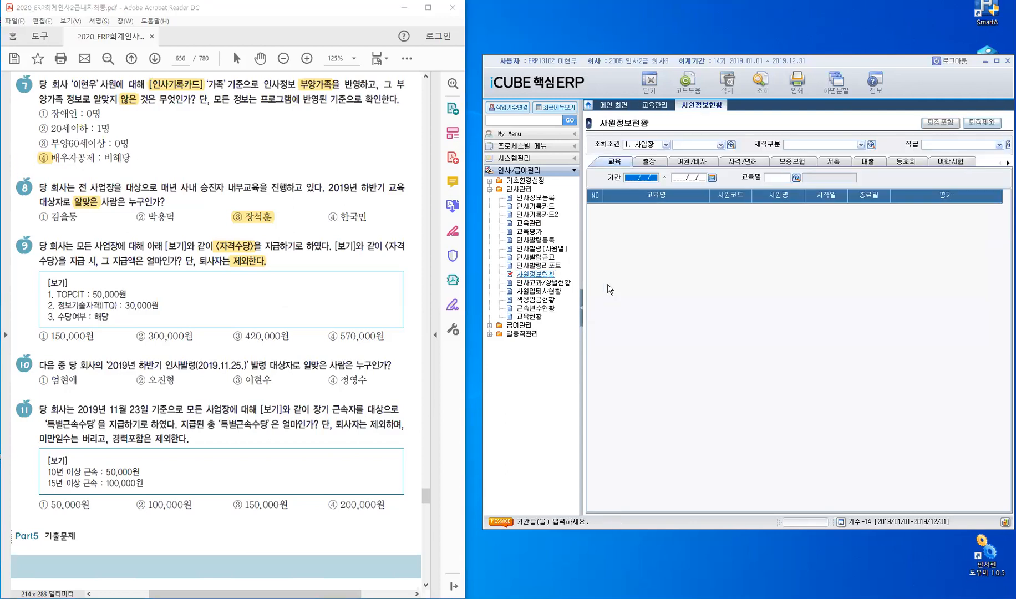
{"action": "left_click", "coordinate": [580, 316]}
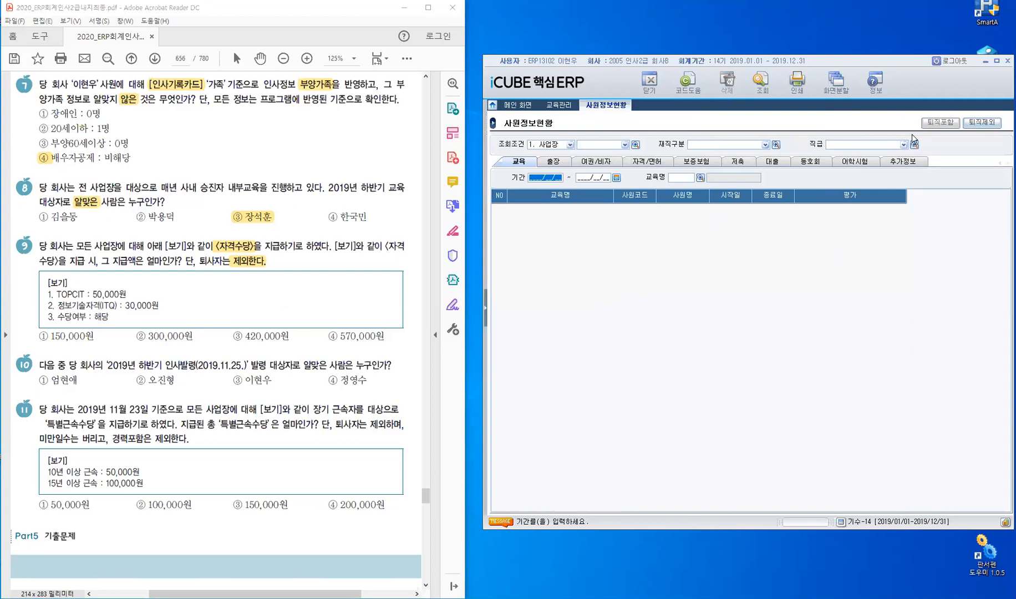
{"action": "left_click", "coordinate": [990, 126]}
{"action": "left_click", "coordinate": [990, 126]}
{"action": "left_click", "coordinate": [981, 124]}
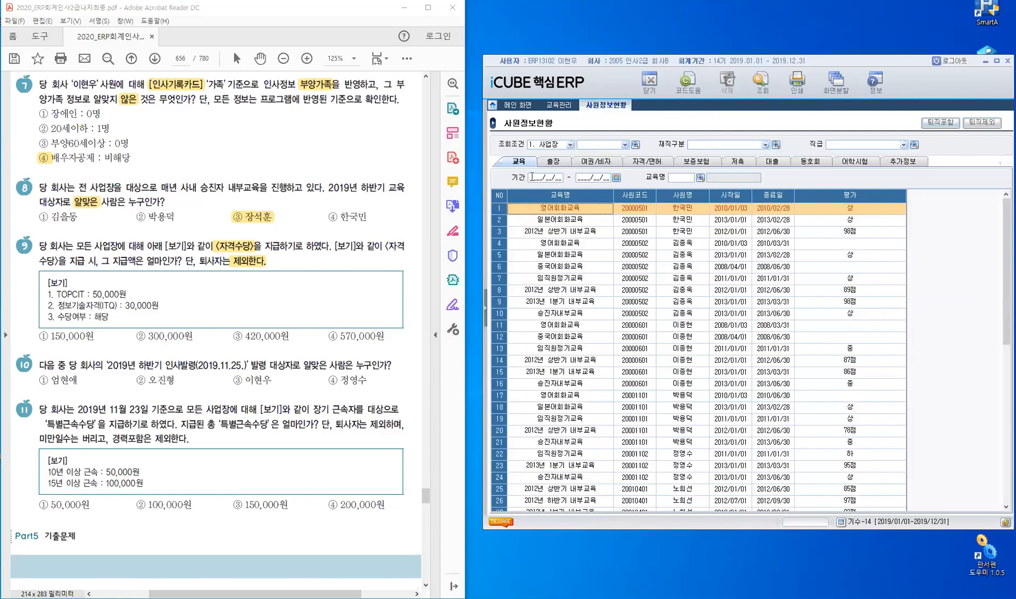
List the employees holding 자격증 code 600, TOPCIT, under 자격/면허 in 사원정보현황
{"action": "left_click", "coordinate": [646, 163]}
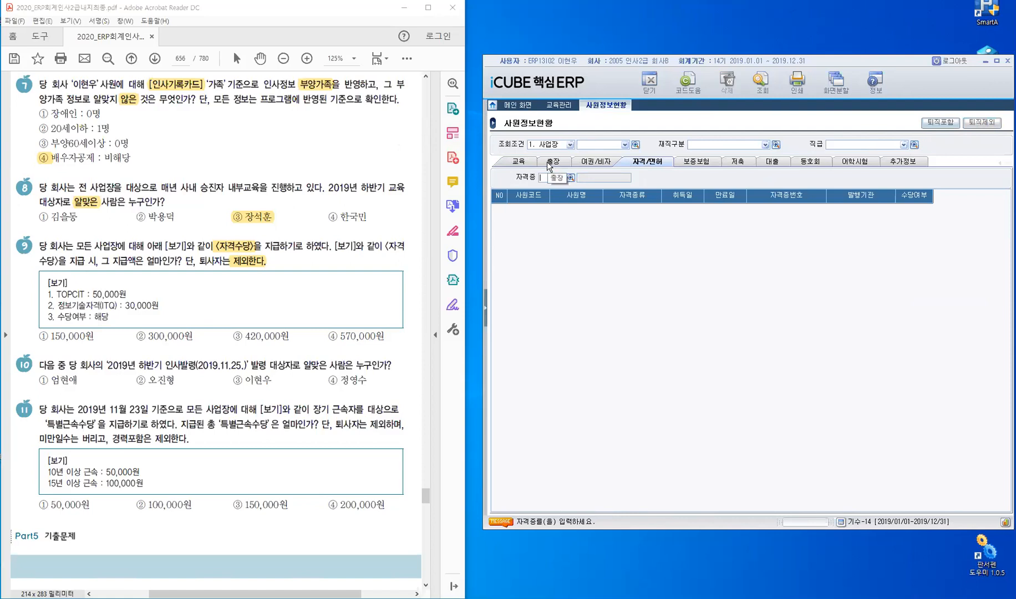
{"action": "left_click", "coordinate": [570, 177]}
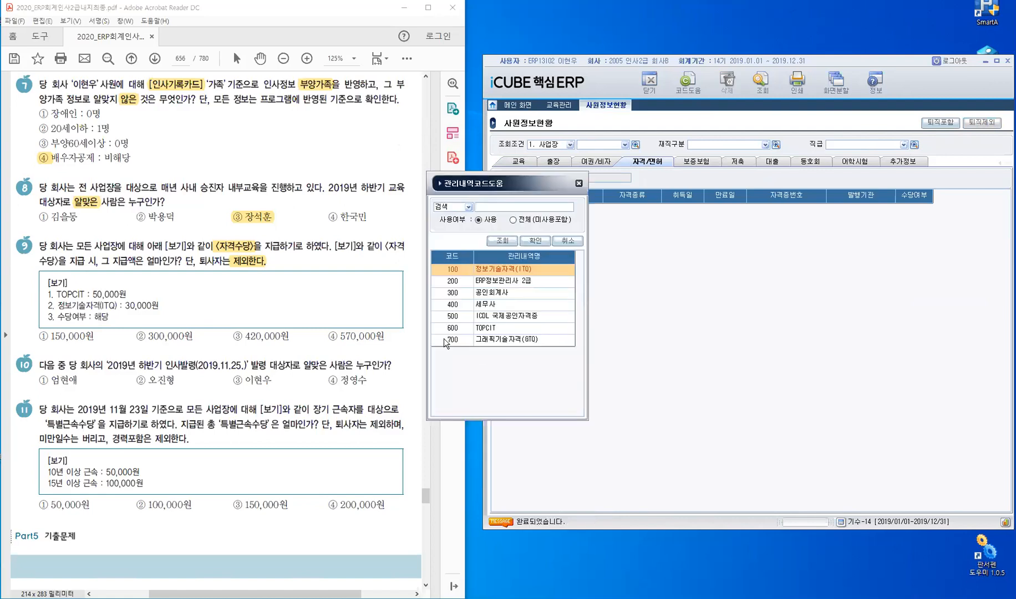
{"action": "left_click", "coordinate": [458, 331]}
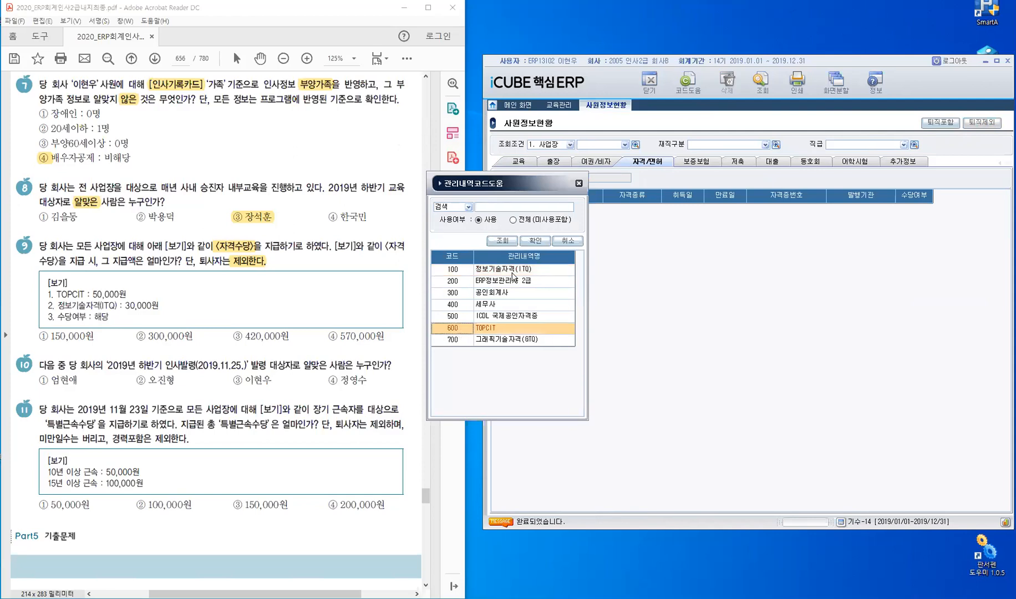
{"action": "left_click", "coordinate": [529, 243]}
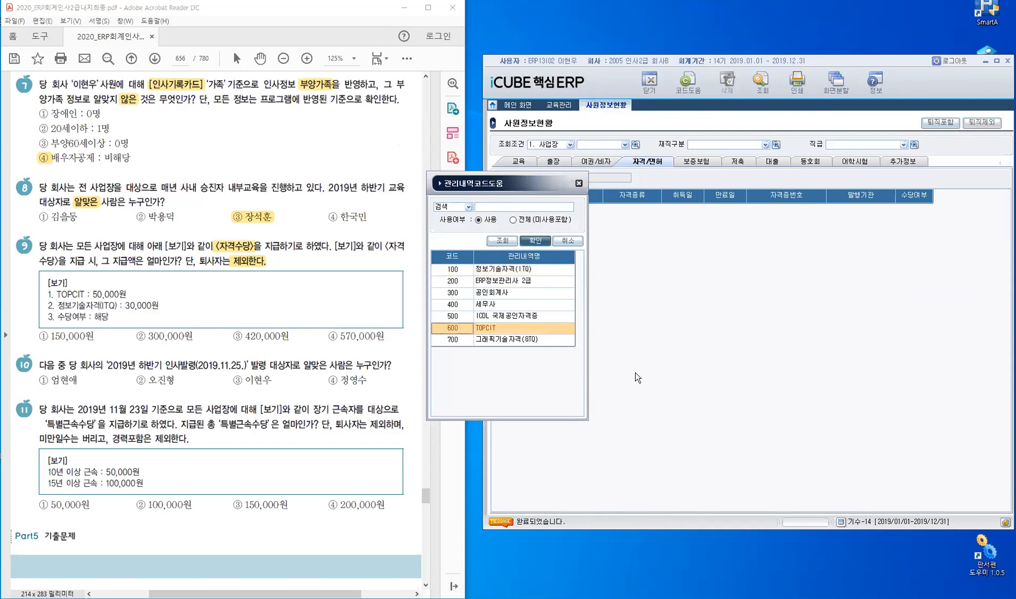
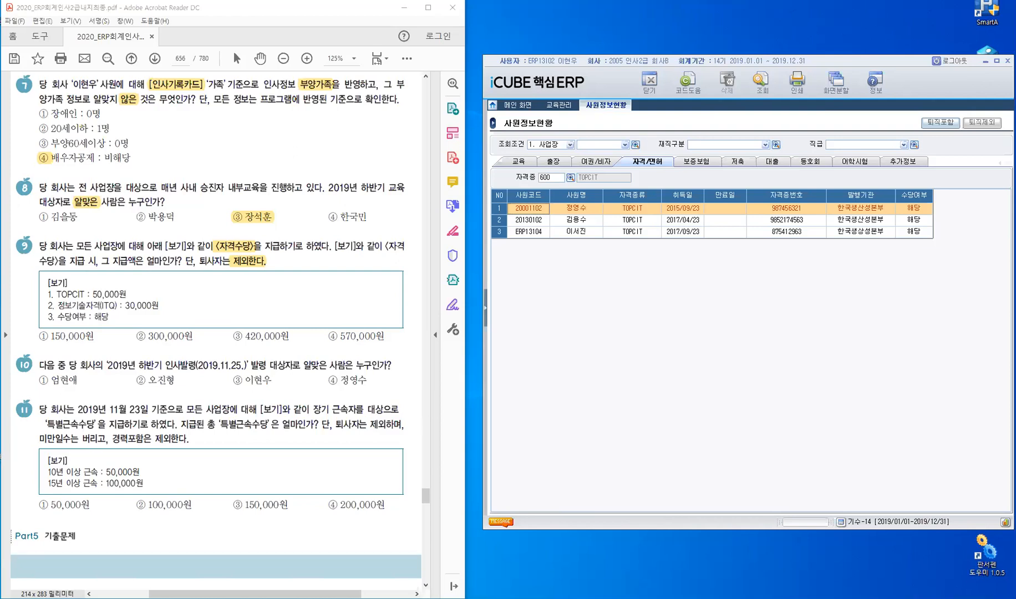
Switch to the Notepad memo, replace all its text with "50,000*3명 +", and move its window below the ERP result list
{"action": "key", "text": "alt+Tab"}
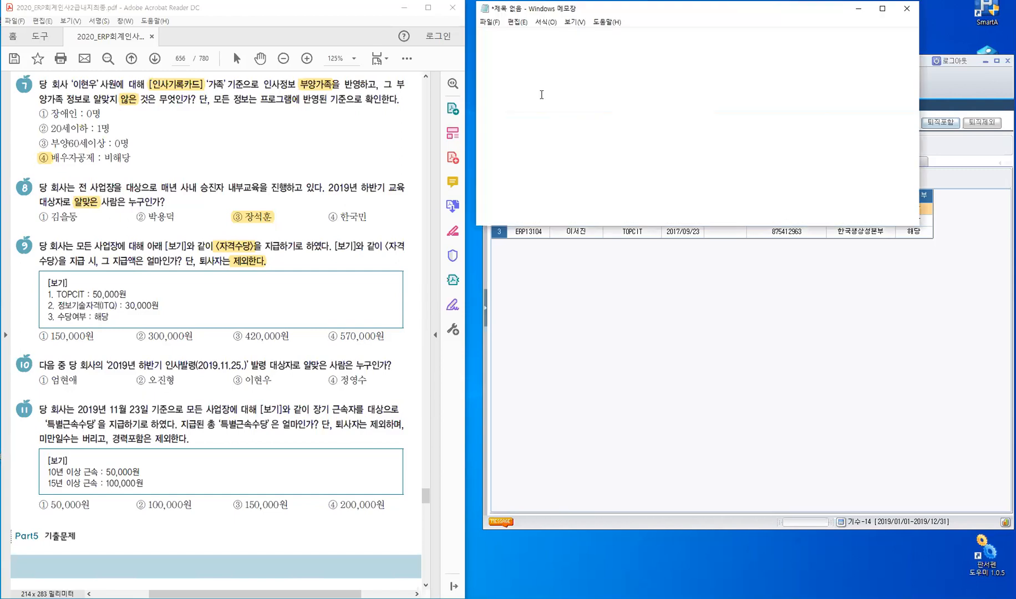
{"action": "scroll", "coordinate": [634, 40], "scroll_direction": "down", "scroll_amount": 1}
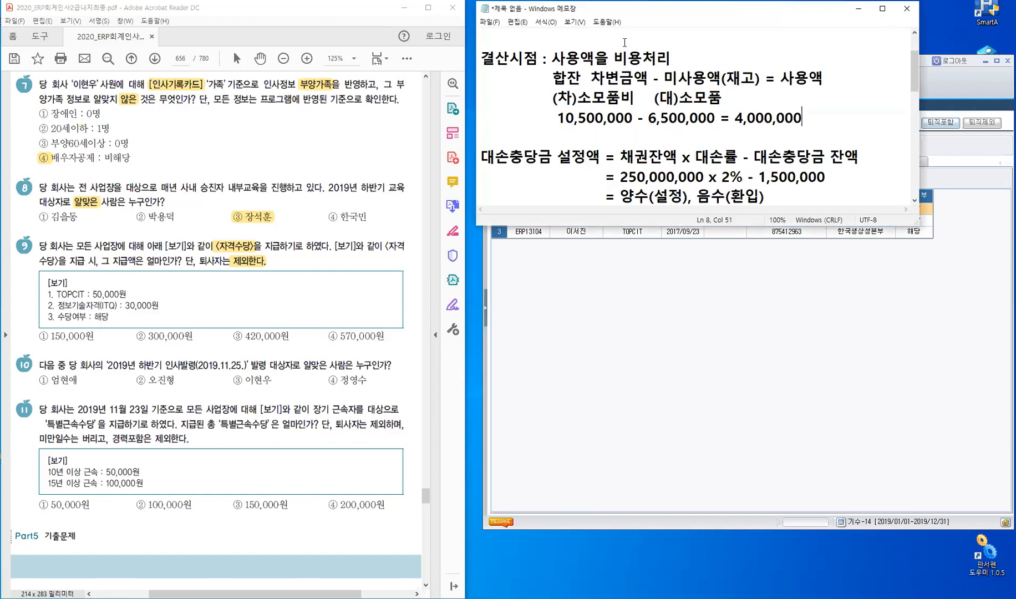
{"action": "scroll", "coordinate": [488, 46], "scroll_direction": "up", "scroll_amount": 1}
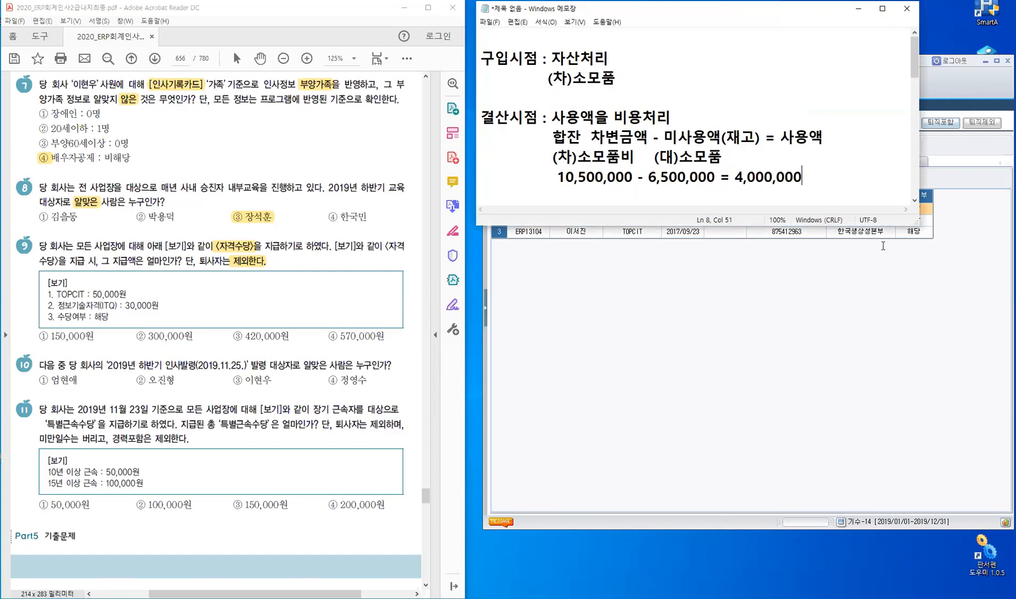
{"action": "key", "text": "ctrl+a"}
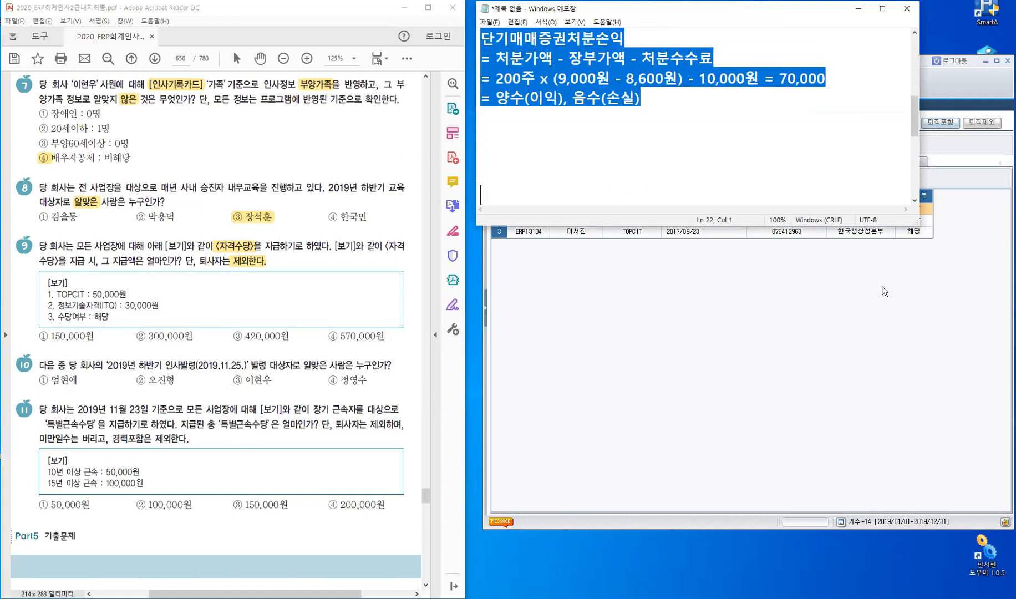
{"action": "key", "text": "BackSpace"}
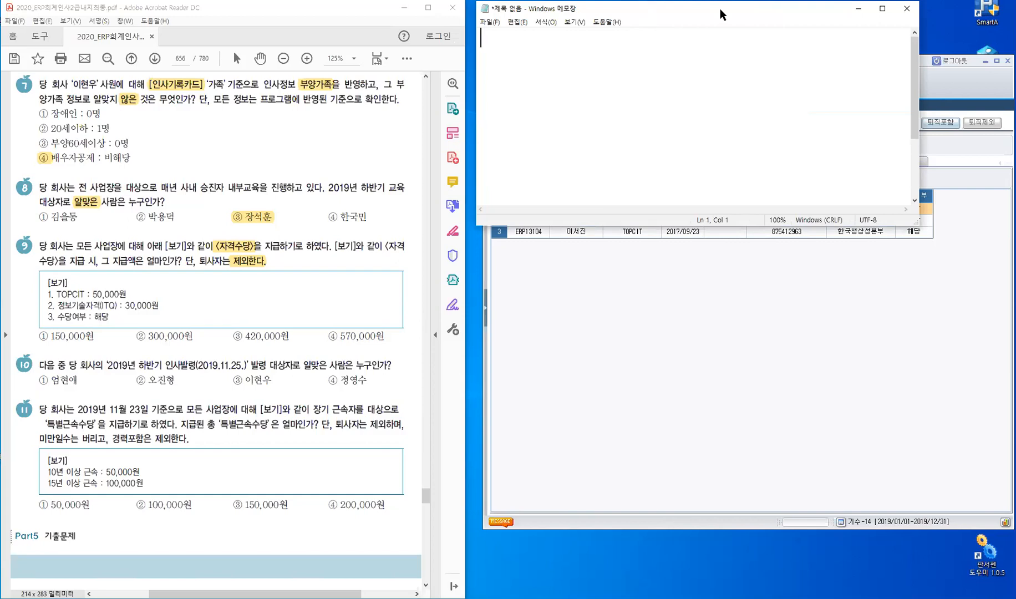
{"action": "left_click_drag", "start_coordinate": [720, 9], "coordinate": [636, 284]}
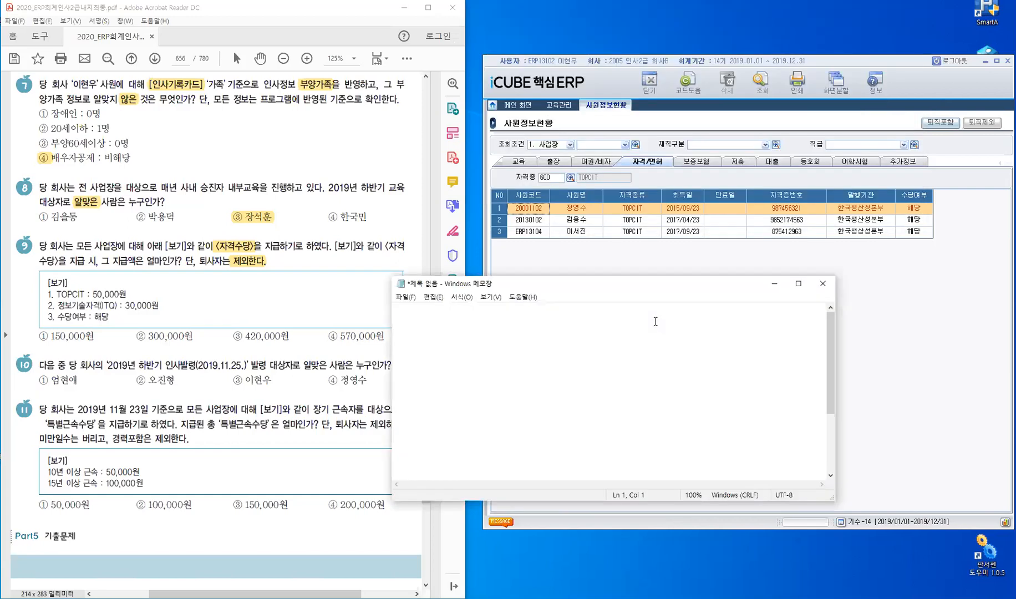
{"action": "type", "text": "50,000*3명 +"}
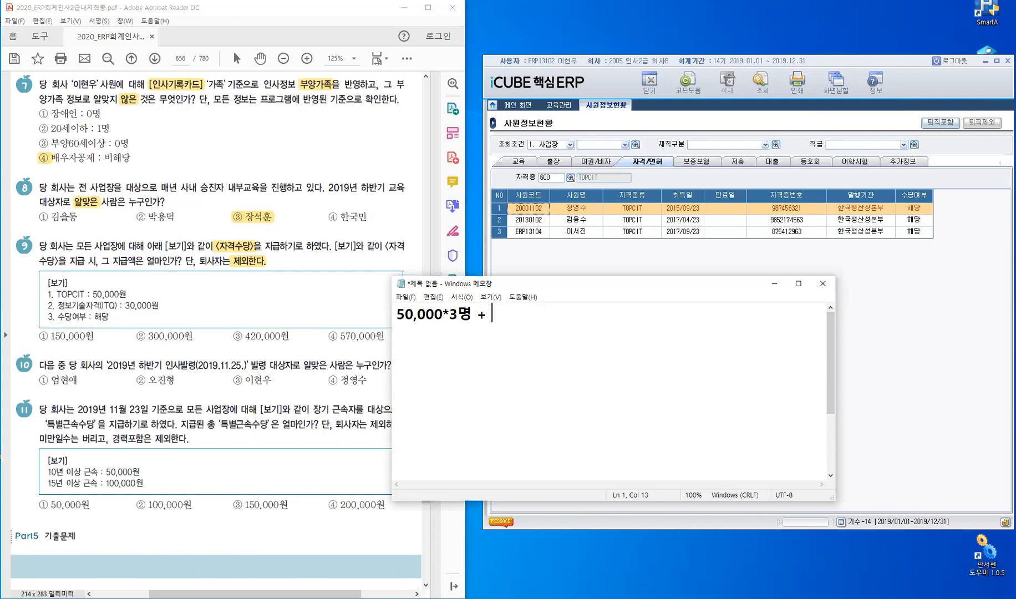
List the holders of 자격증 code 100, 정보기술자격(ITQ), and check which rows have 수당여부 marked 해당
{"action": "left_click", "coordinate": [570, 177]}
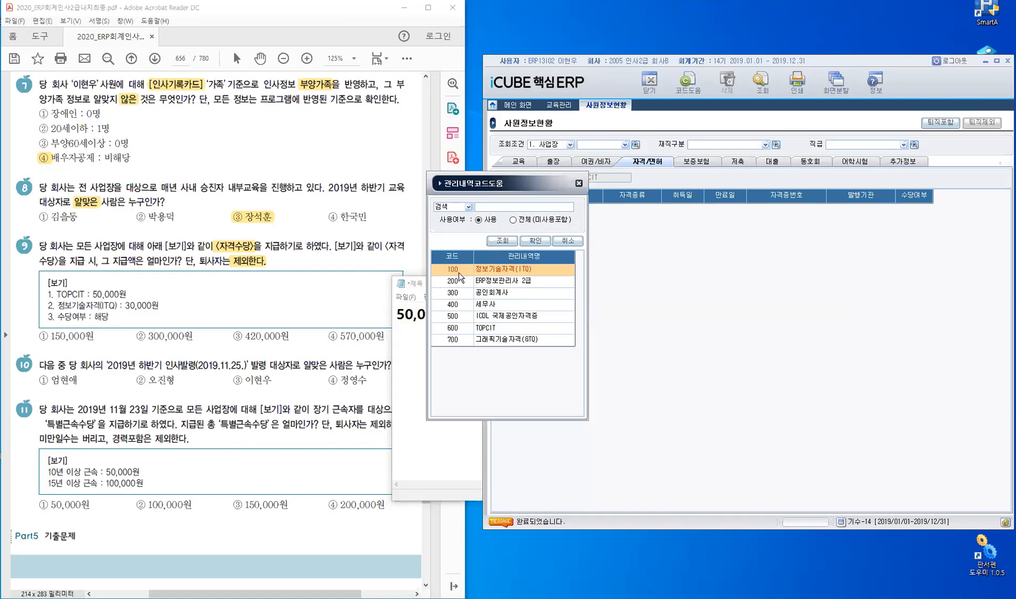
{"action": "left_click", "coordinate": [529, 241]}
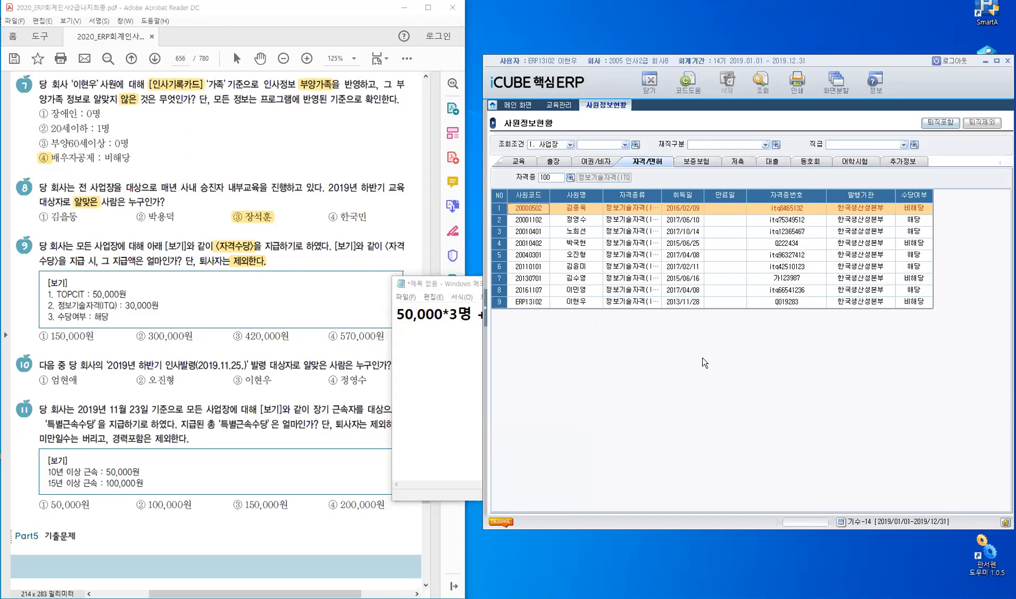
{"action": "left_click", "coordinate": [914, 224]}
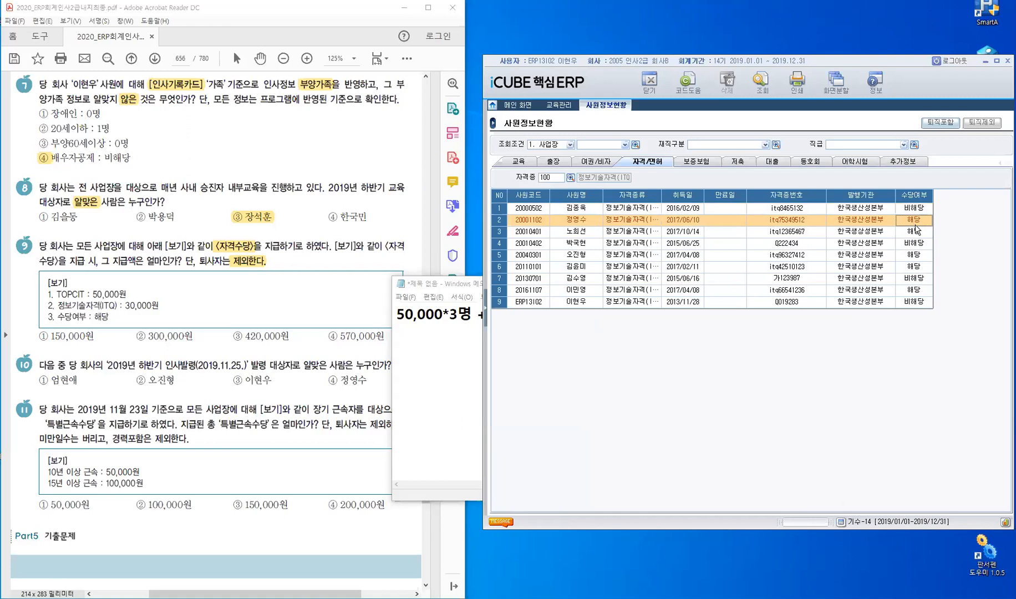
{"action": "left_click", "coordinate": [916, 233]}
{"action": "left_click", "coordinate": [918, 267]}
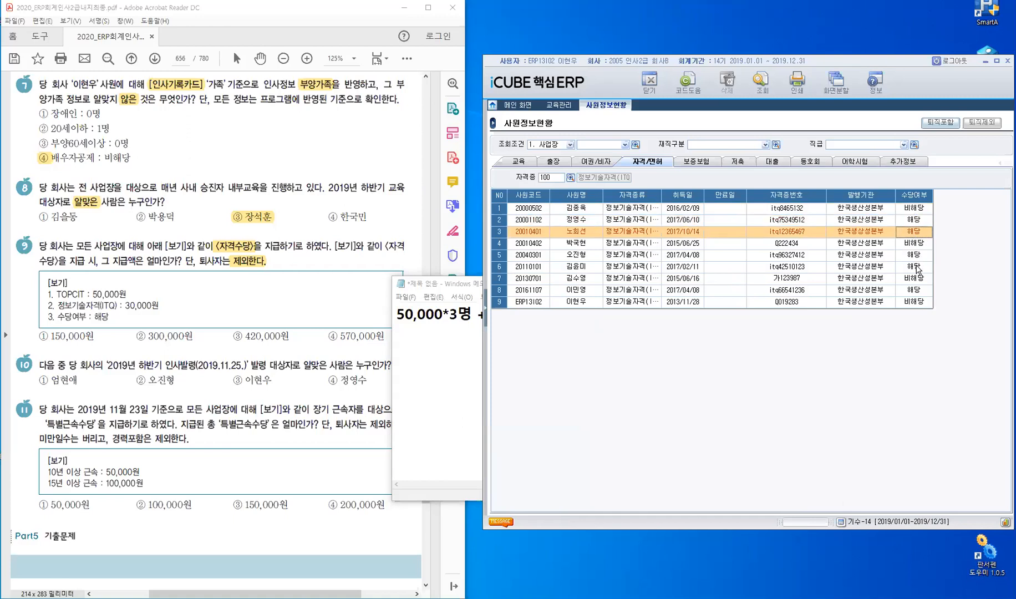
{"action": "left_click", "coordinate": [915, 290]}
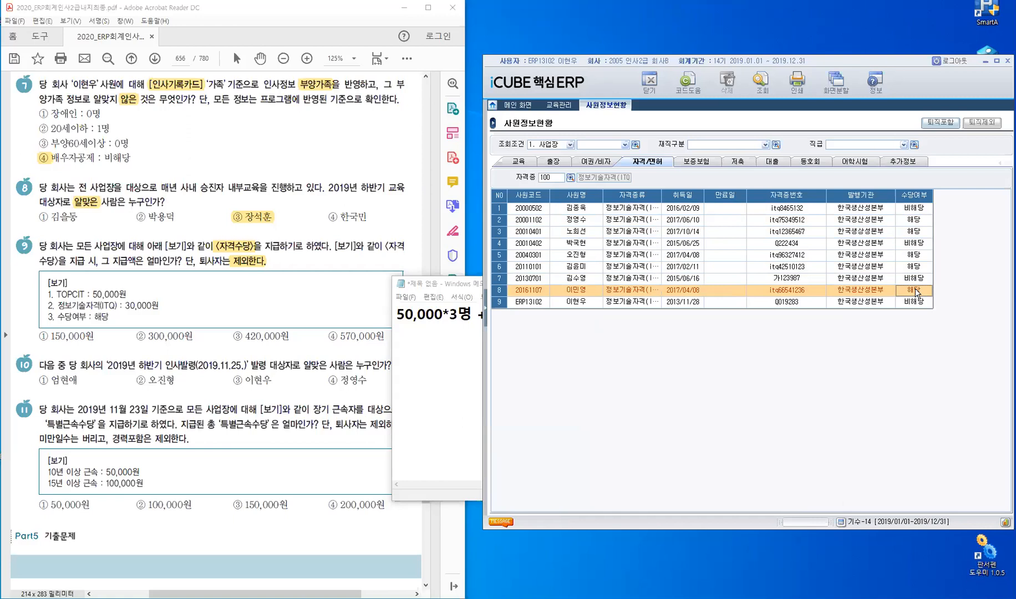
Complete the Notepad calculation with "30,000*5명 = 300,000" and highlight answer choice ② 300,000원 in question 9 of the PDF
{"action": "left_click", "coordinate": [438, 355]}
{"action": "left_click", "coordinate": [513, 315]}
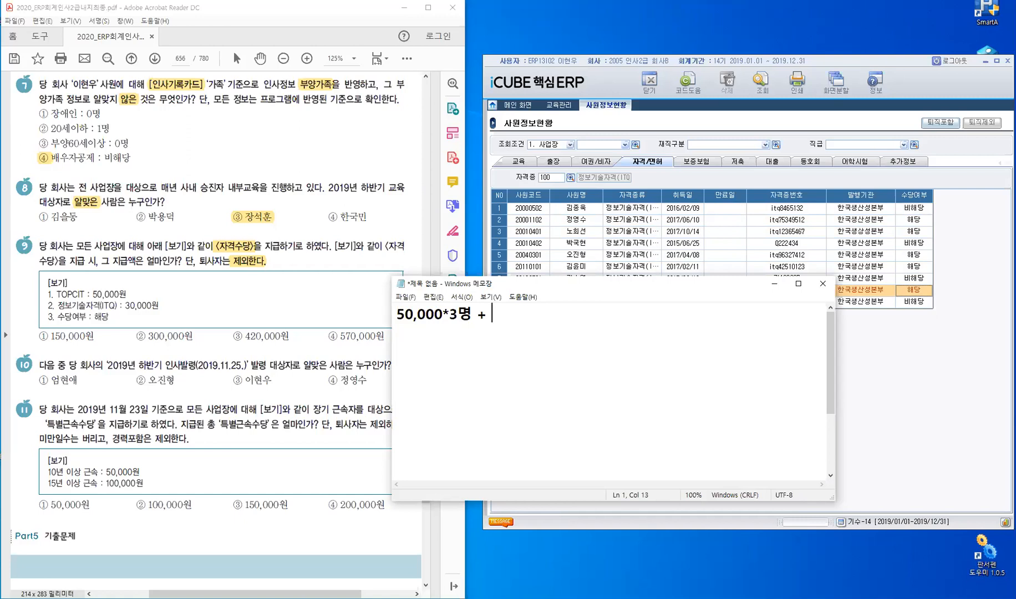
{"action": "type", "text": "30,000*"}
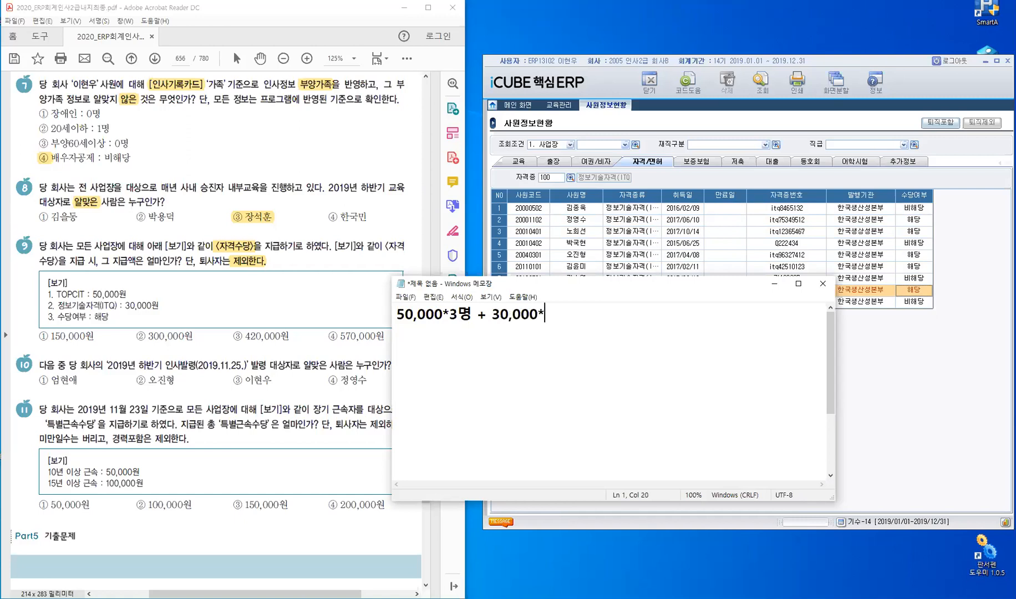
{"action": "type", "text": "5명 ="}
{"action": "type", "text": "300,000"}
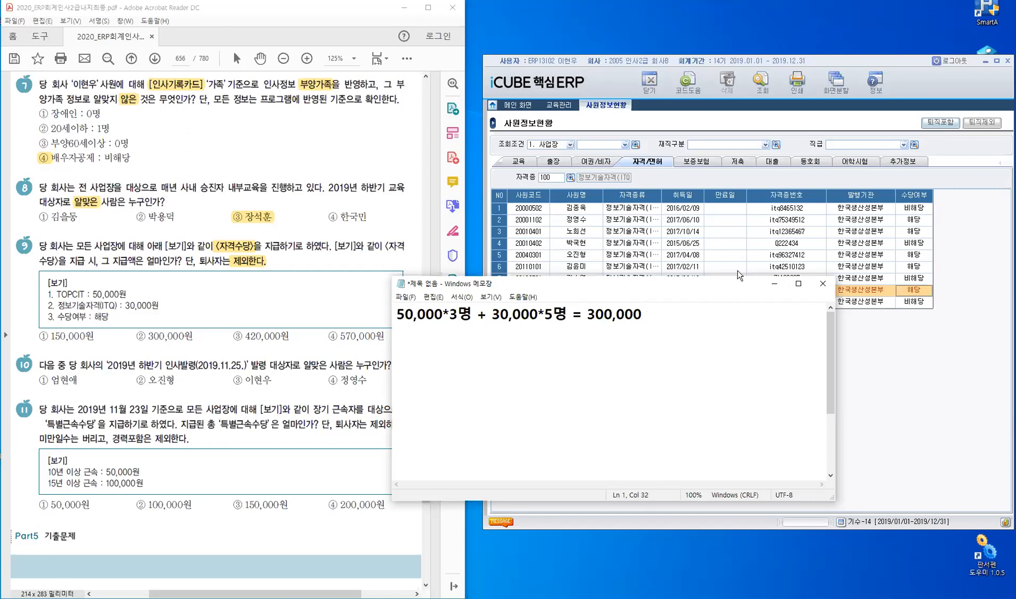
{"action": "left_click", "coordinate": [775, 285]}
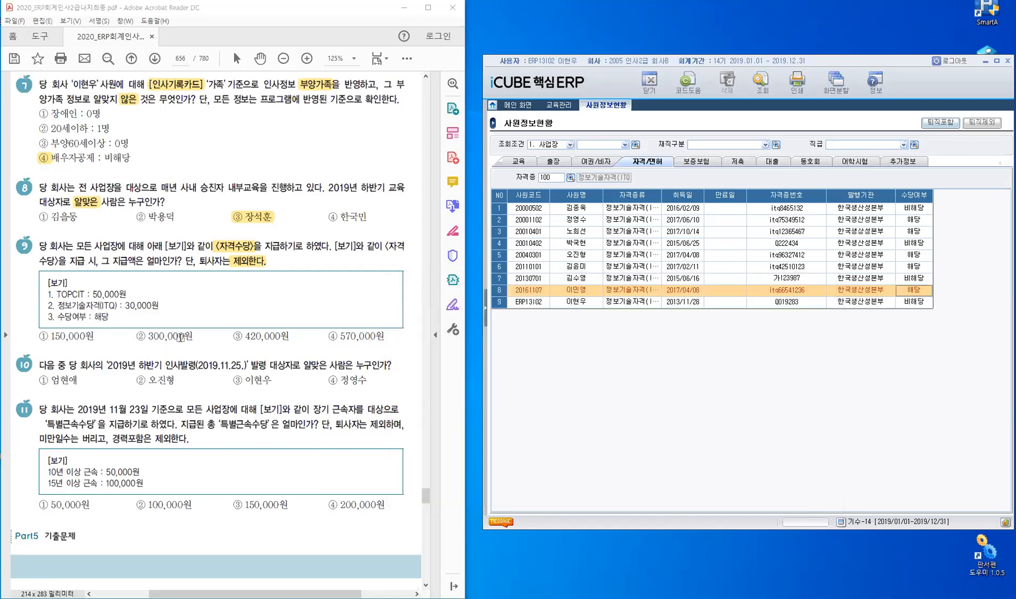
{"action": "left_click_drag", "start_coordinate": [180, 337], "coordinate": [223, 324]}
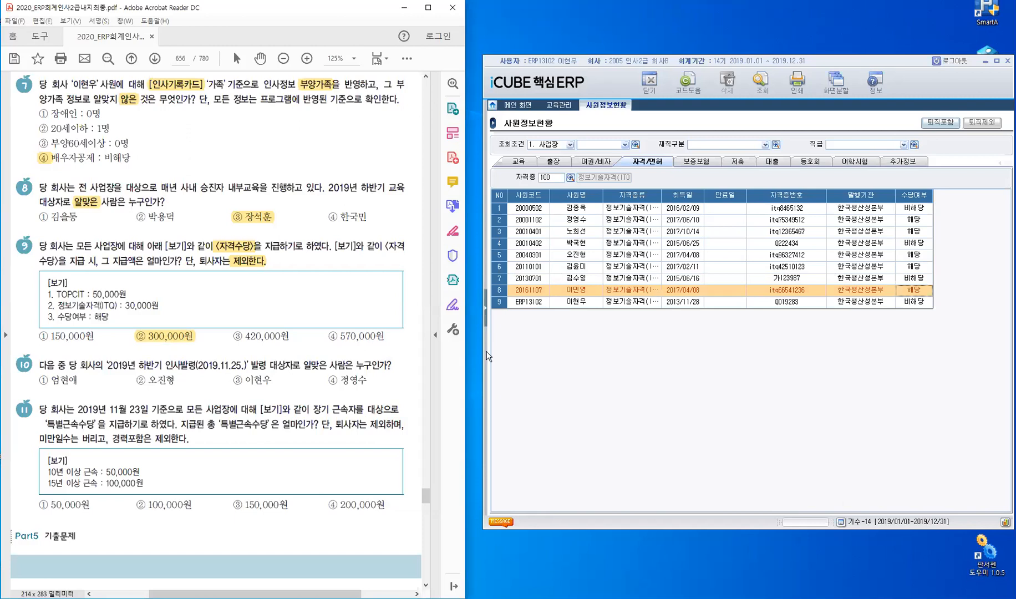
Open 인사발령등록 and show the 대상자 of the 2019년 하반기 인사발령 dated 2019/11/25
{"action": "left_click", "coordinate": [486, 327]}
{"action": "left_click", "coordinate": [488, 315]}
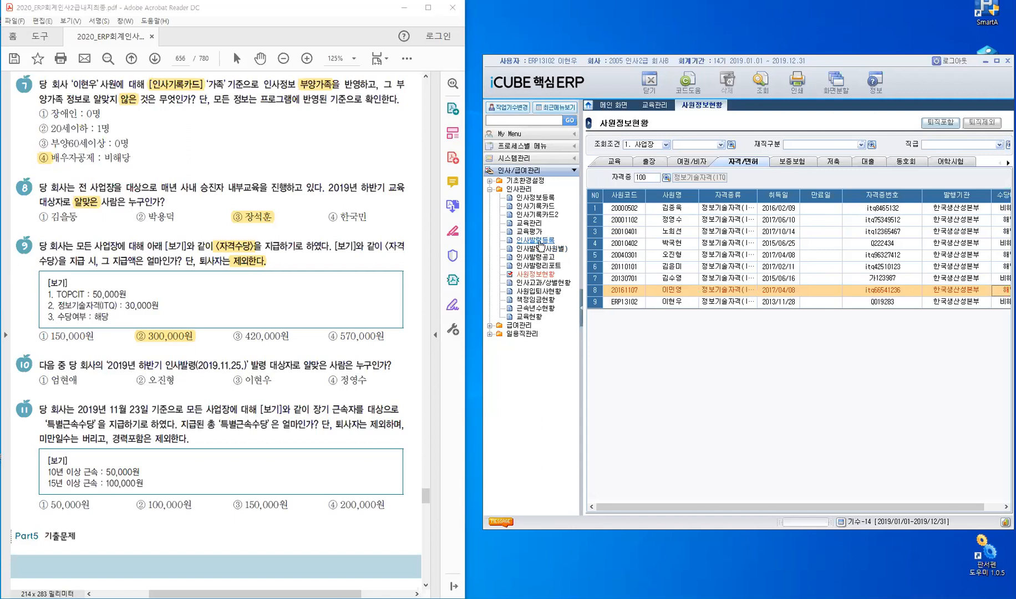
{"action": "left_click", "coordinate": [538, 240]}
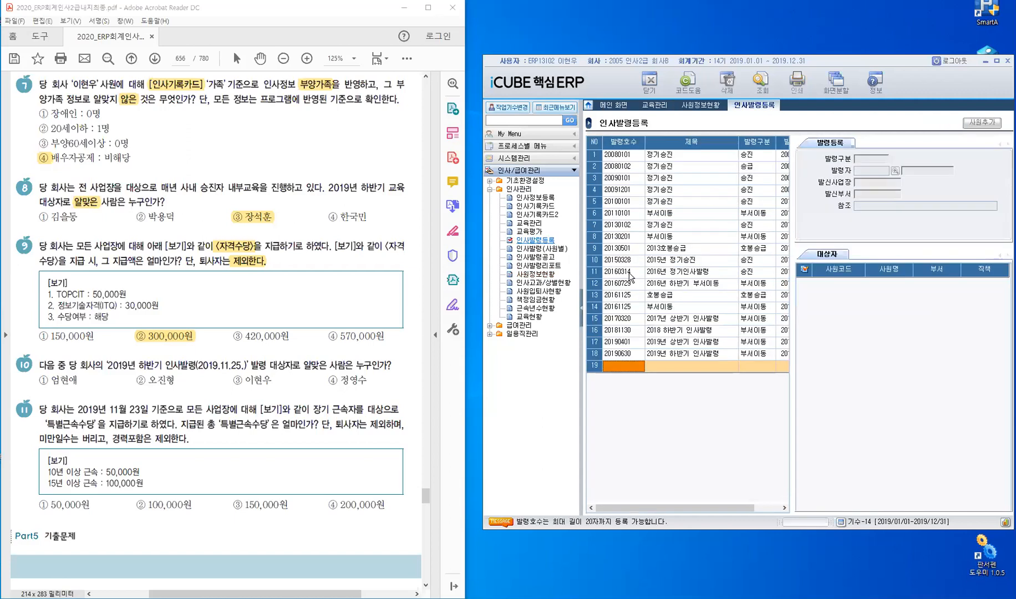
{"action": "left_click", "coordinate": [581, 307]}
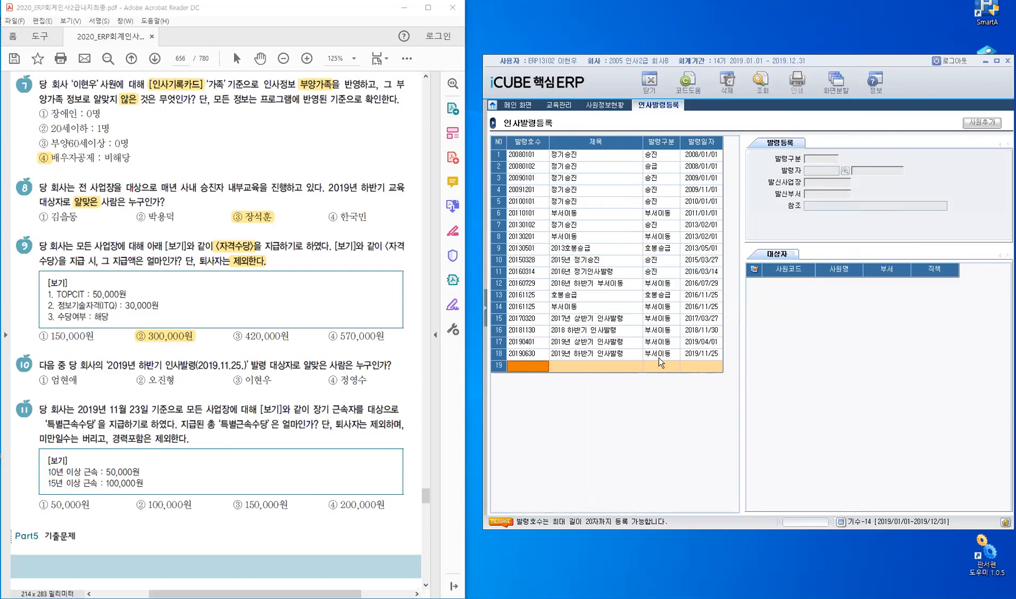
{"action": "left_click", "coordinate": [689, 355]}
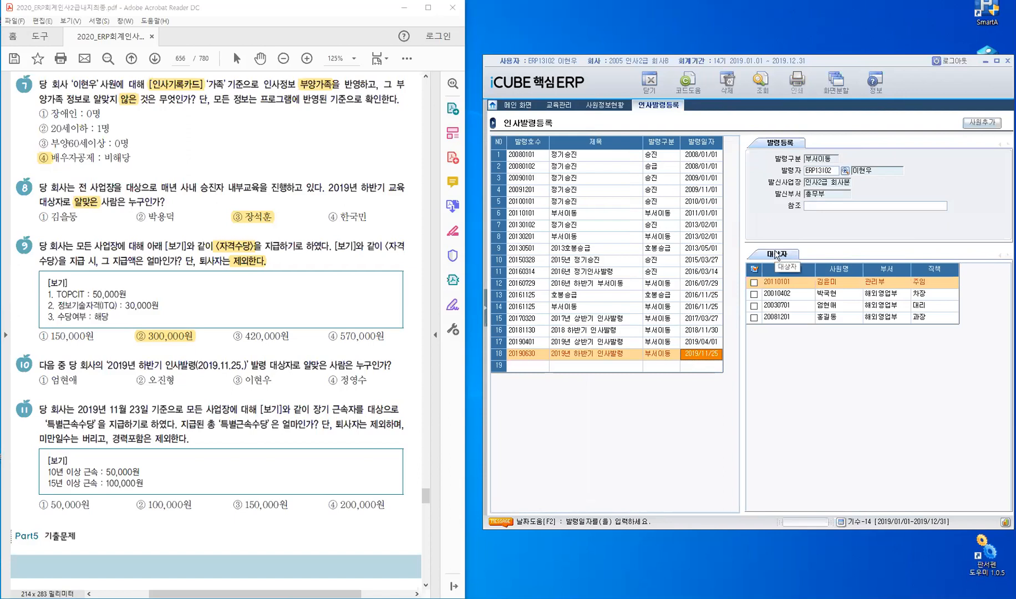
Highlight 알맞은 and answer choice ① in question 10, ticking the matching employee, code 20030701, in the 대상자 list
{"action": "left_click_drag", "start_coordinate": [301, 366], "coordinate": [327, 367]}
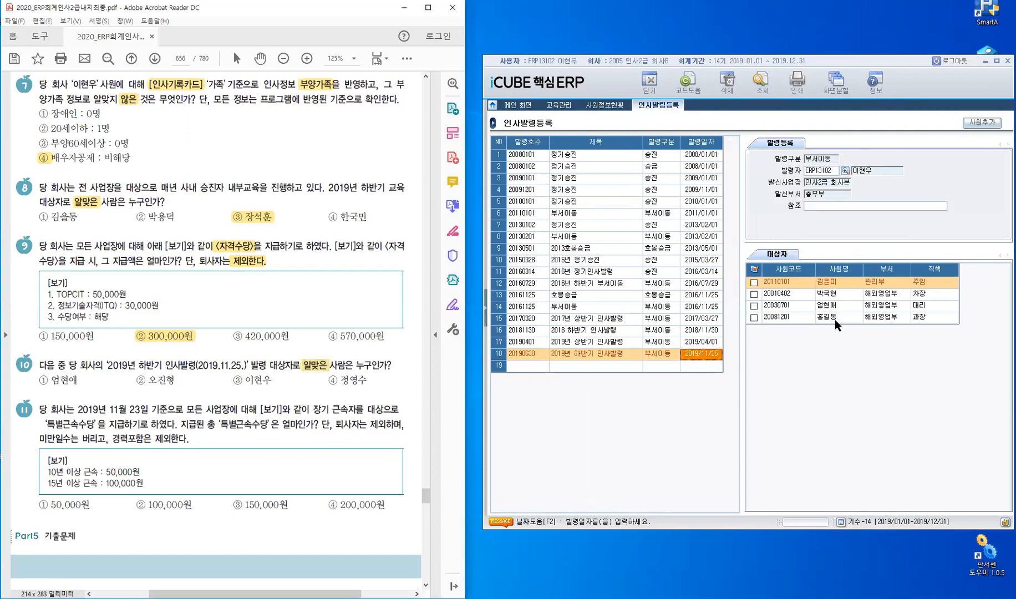
{"action": "left_click", "coordinate": [754, 306]}
{"action": "left_click_drag", "start_coordinate": [37, 383], "coordinate": [53, 382]}
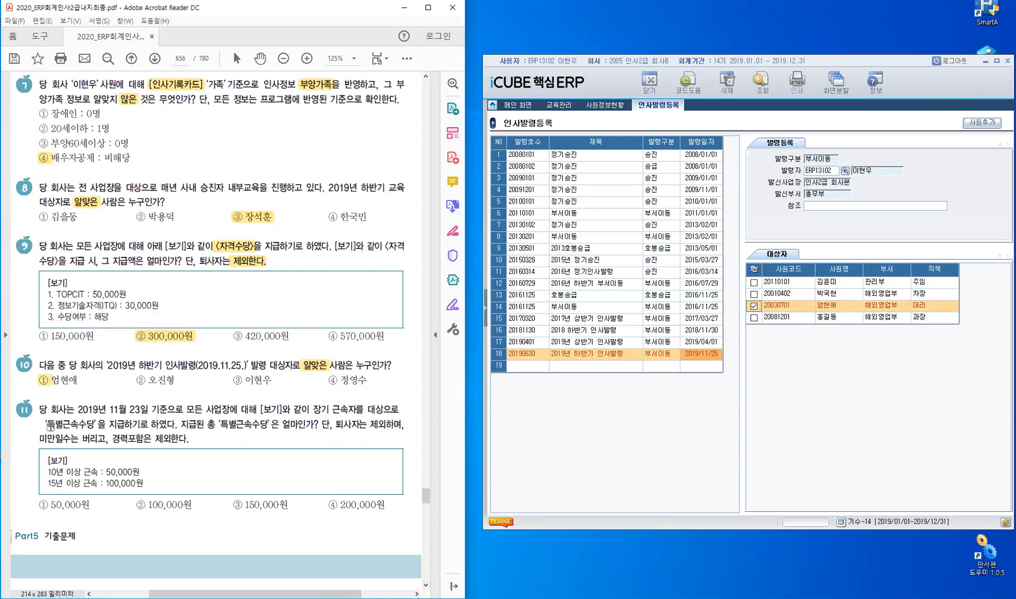
Highlight the key conditions '특별근속수당', 제외, 버리 and 제외한다 in question 11 of the PDF
{"action": "left_click_drag", "start_coordinate": [41, 425], "coordinate": [98, 428]}
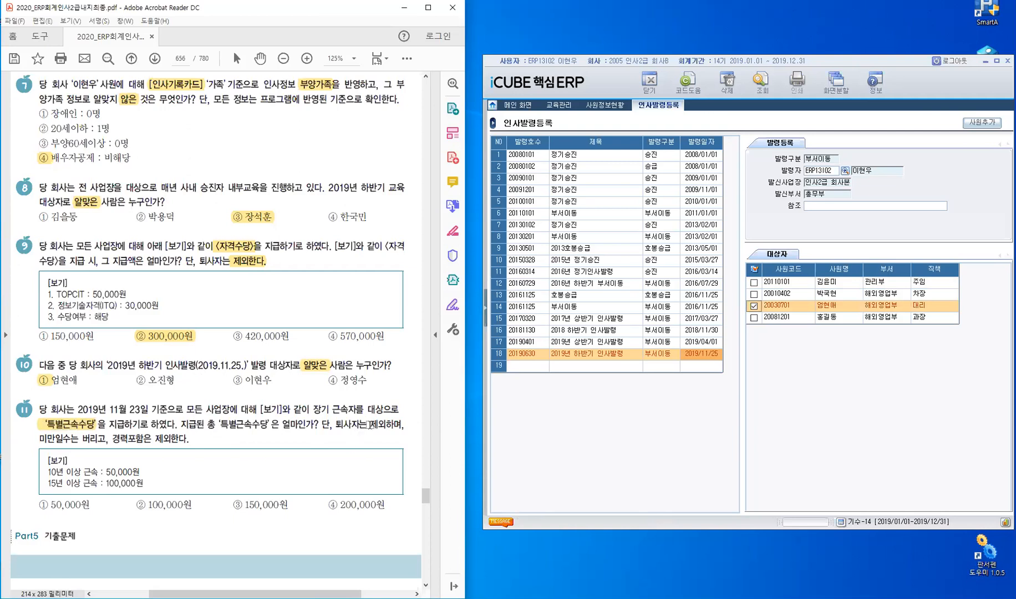
{"action": "left_click_drag", "start_coordinate": [387, 424], "coordinate": [369, 425]}
{"action": "left_click_drag", "start_coordinate": [82, 438], "coordinate": [98, 438]}
{"action": "left_click_drag", "start_coordinate": [153, 439], "coordinate": [190, 438]}
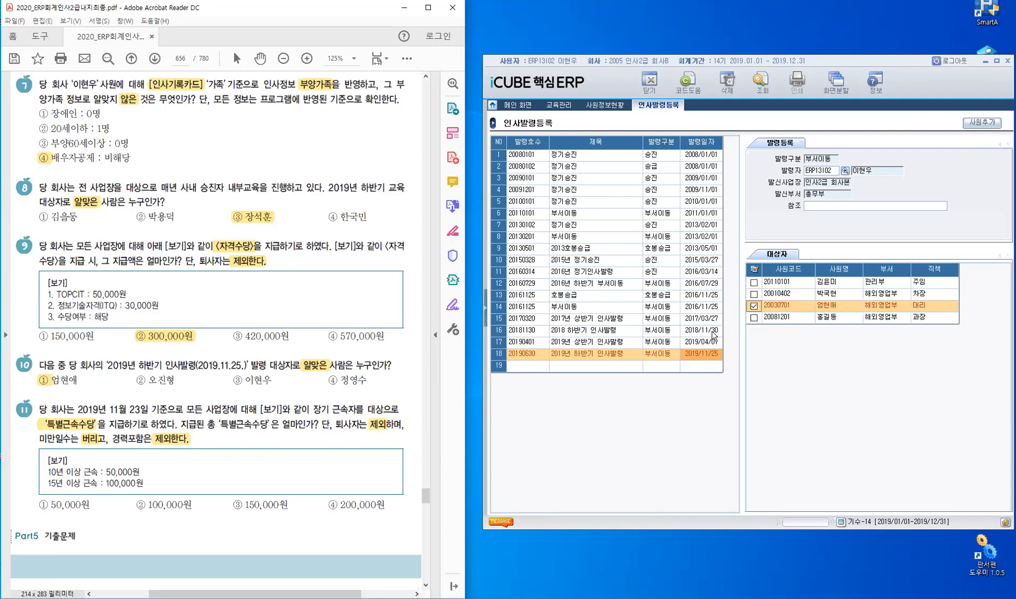
Open 근속년수현황 in the ERP and highlight the word 모든 in question 11 of the PDF
{"action": "left_click", "coordinate": [486, 312]}
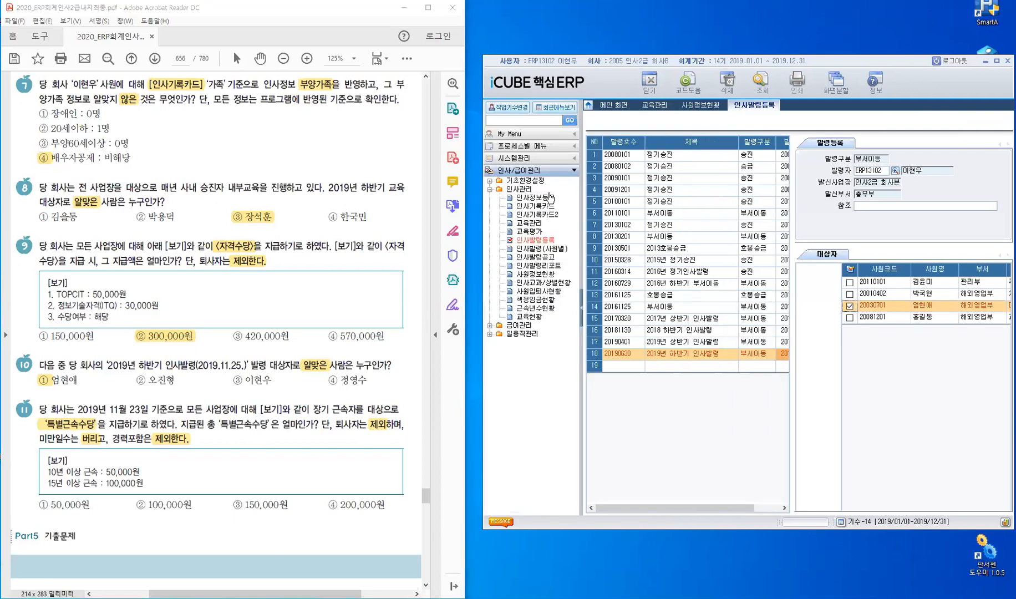
{"action": "left_click", "coordinate": [544, 308]}
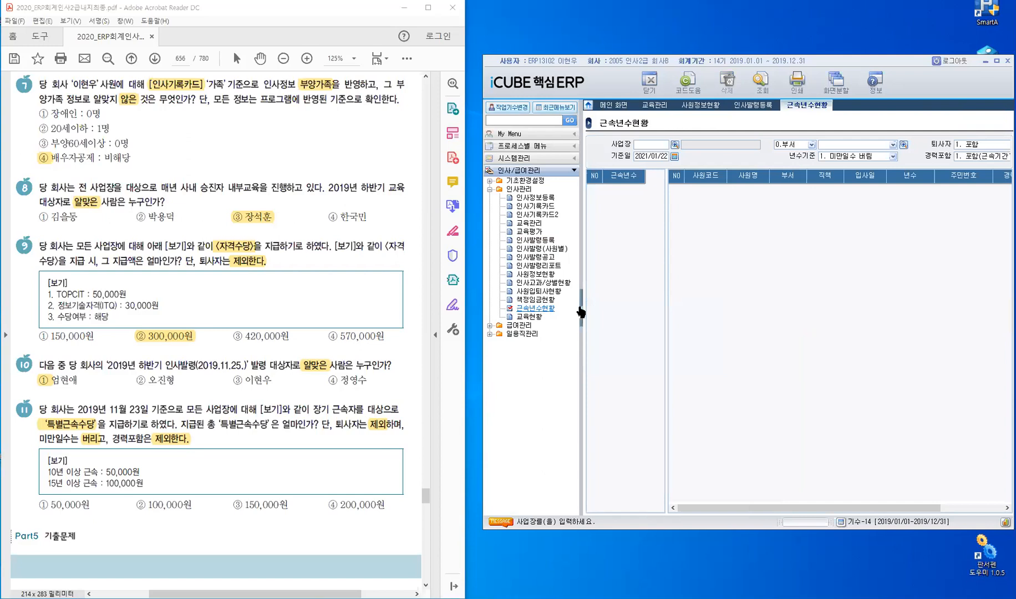
{"action": "left_click", "coordinate": [580, 312]}
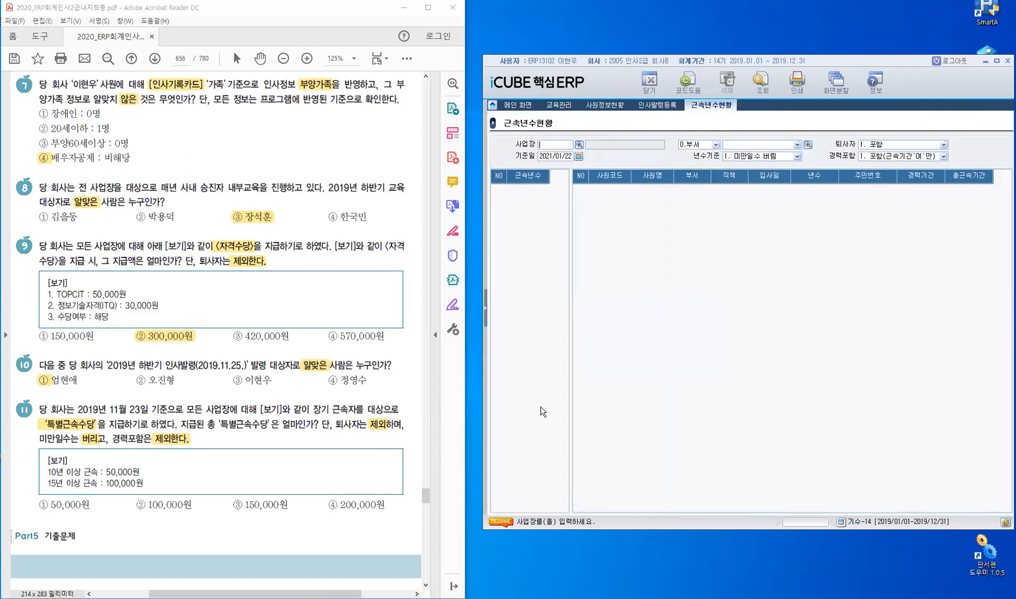
{"action": "double_click", "coordinate": [204, 413]}
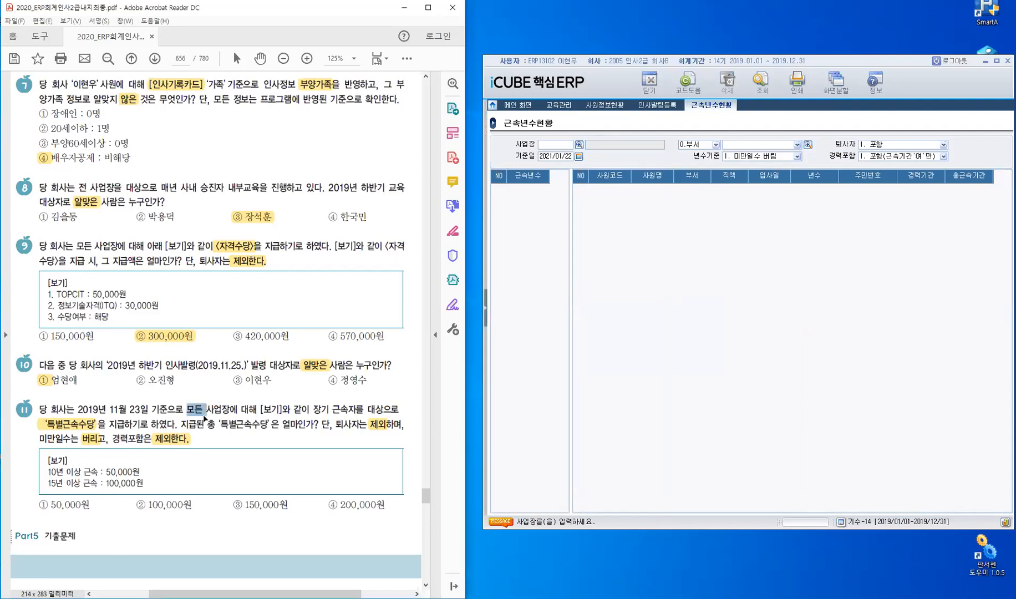
Leave 사업장 and 부서 blank, set 퇴사자 to 0. 제외 and set 기준일 to 2019/11/23
{"action": "left_click", "coordinate": [553, 144]}
{"action": "key", "text": "Return"}
{"action": "key", "text": "Return"}
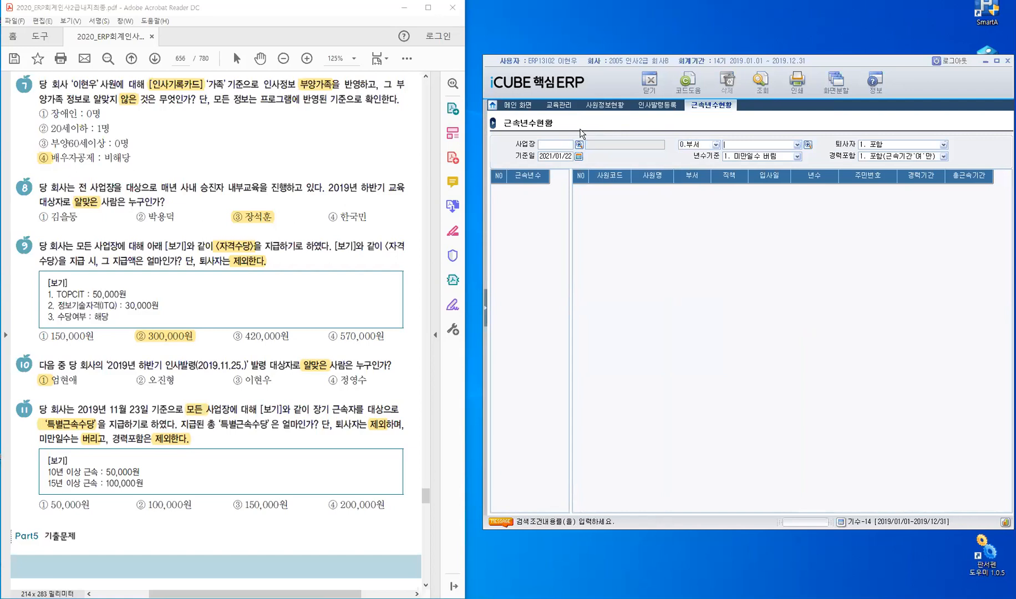
{"action": "key", "text": "Return"}
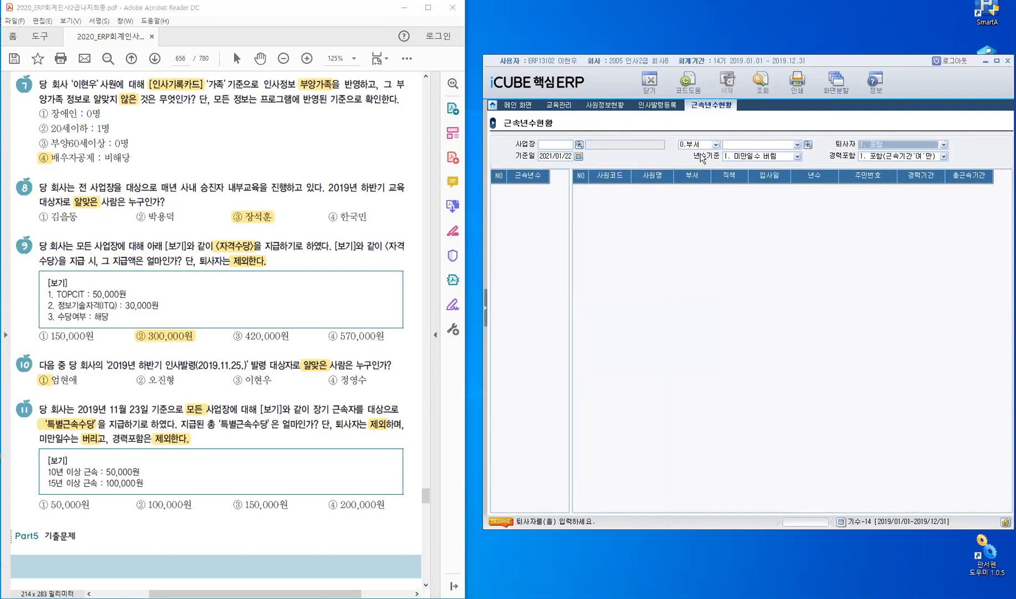
{"action": "key", "text": "Down"}
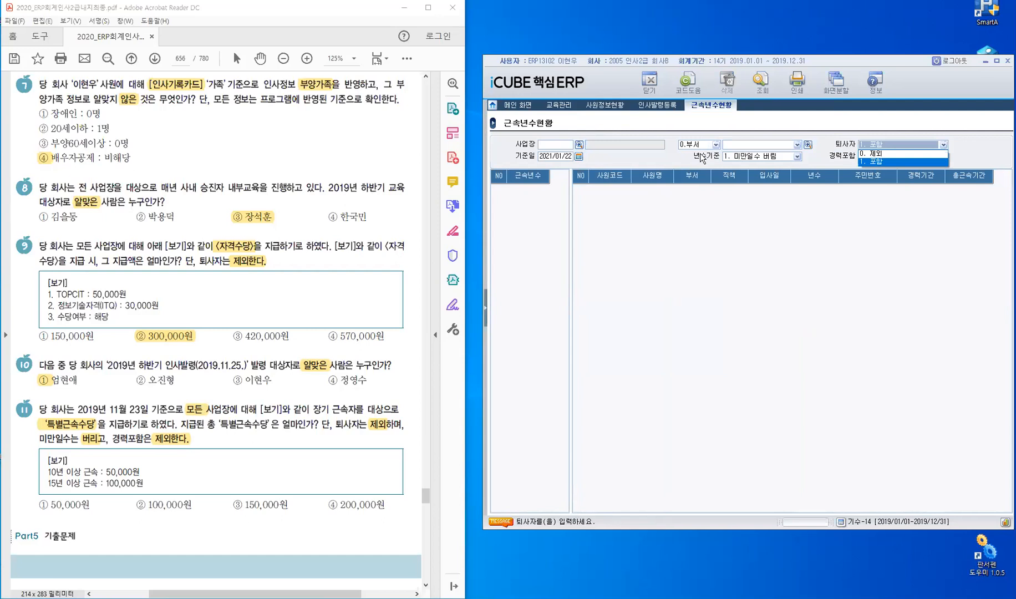
{"action": "key", "text": "Up"}
{"action": "key", "text": "Return"}
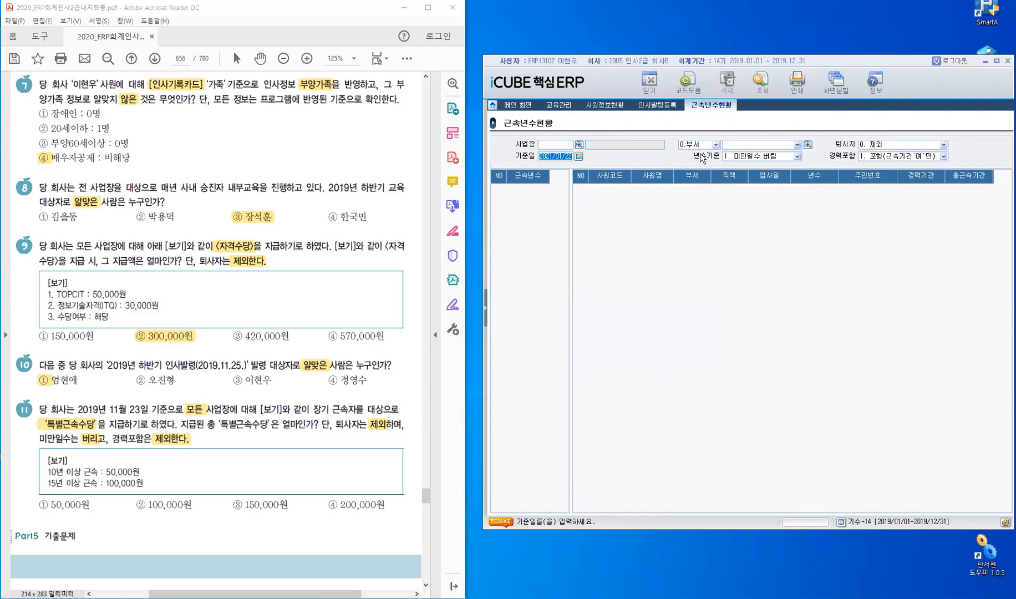
{"action": "type", "text": "2019/11/23"}
{"action": "key", "text": "Return"}
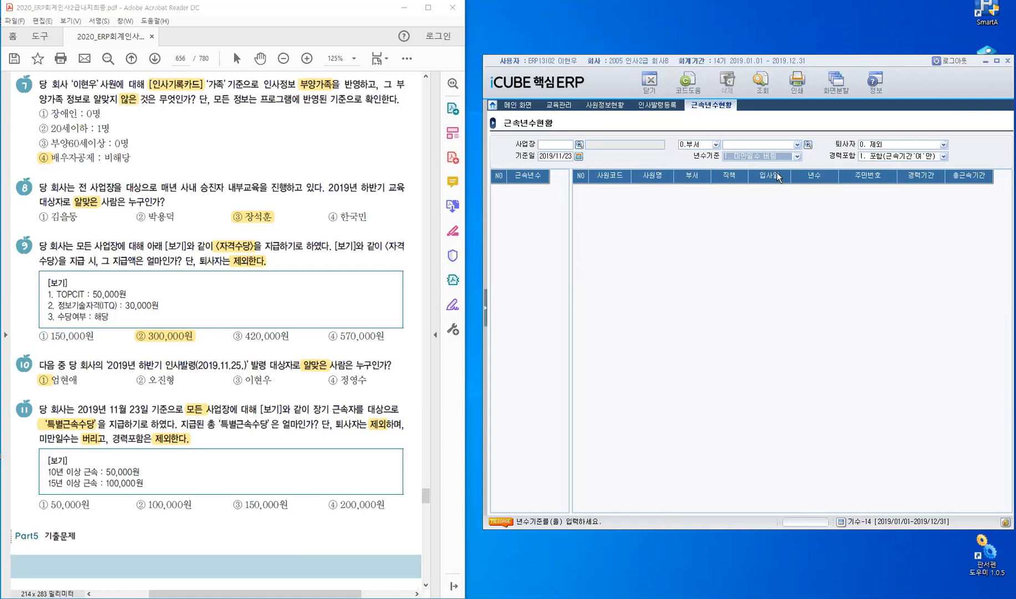
Keep 년수기준 at 1. 미만일수 버림, set 경력포함 to 0. 제외, and check the employees under 10년 이하 and 15년 이하
{"action": "key", "text": "Return"}
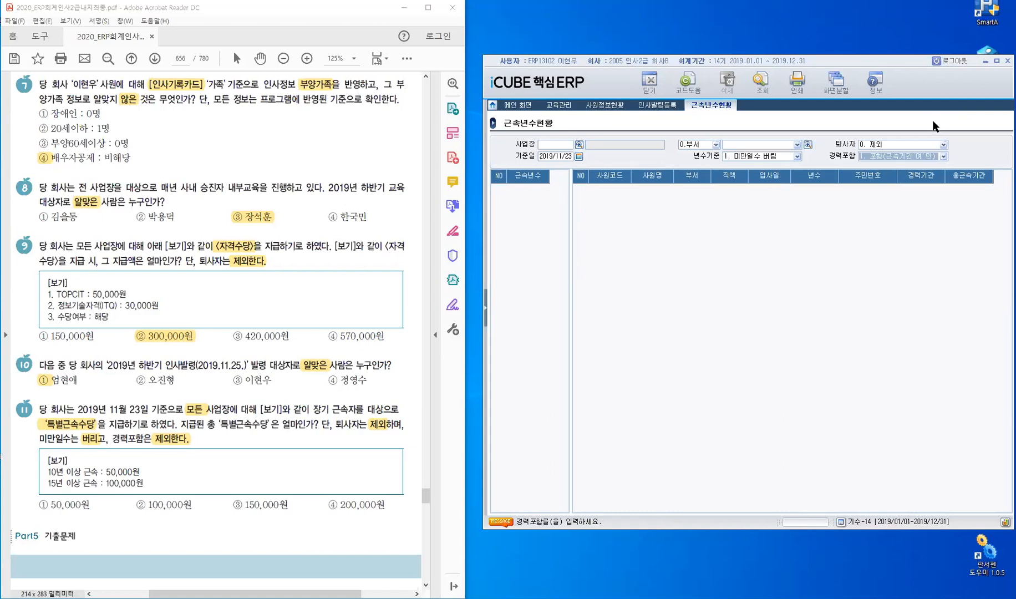
{"action": "key", "text": "F2"}
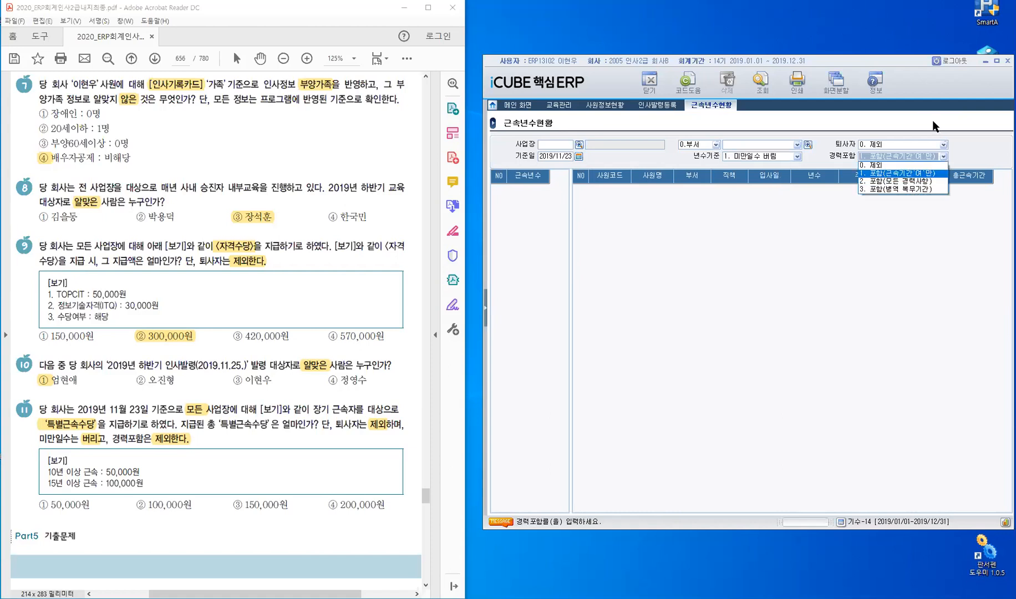
{"action": "key", "text": "Up"}
{"action": "key", "text": "Return"}
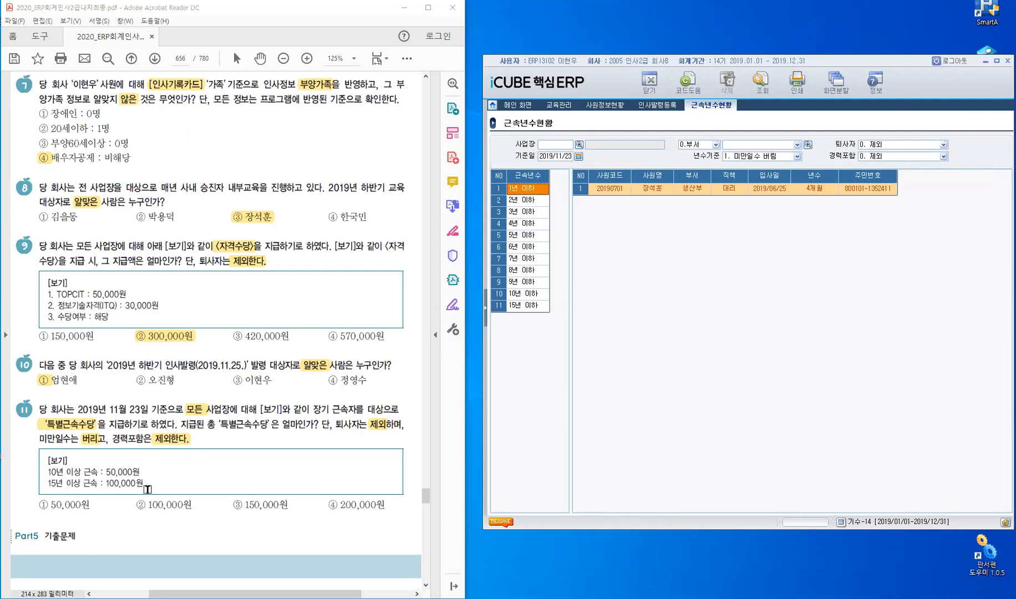
{"action": "left_click", "coordinate": [527, 295]}
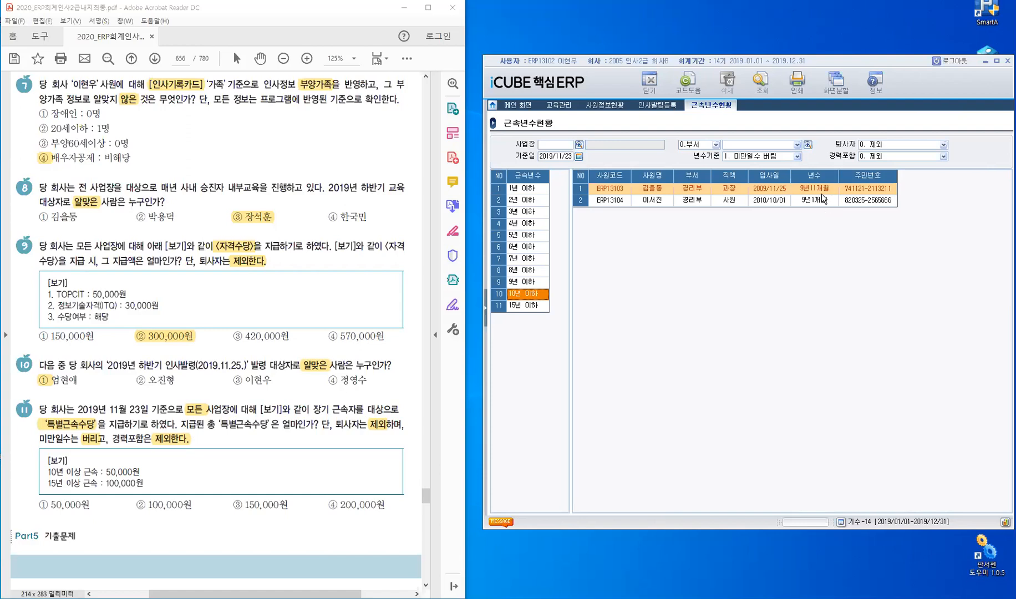
{"action": "left_click", "coordinate": [537, 307]}
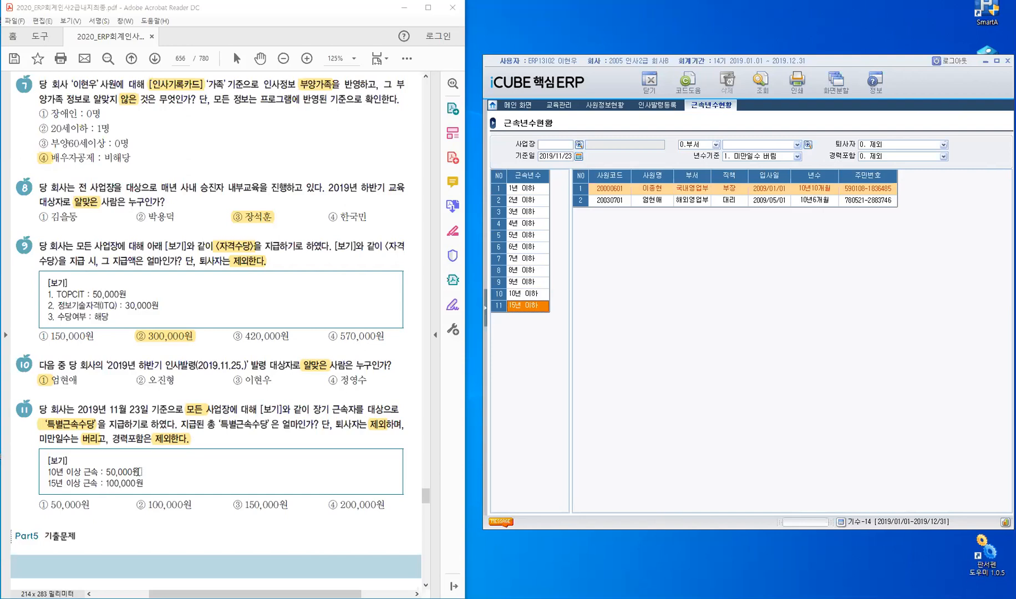
Highlight 50,000원 in the [보기] and answer choice ② in question 11, and close all open ERP screens
{"action": "left_click_drag", "start_coordinate": [139, 471], "coordinate": [103, 469]}
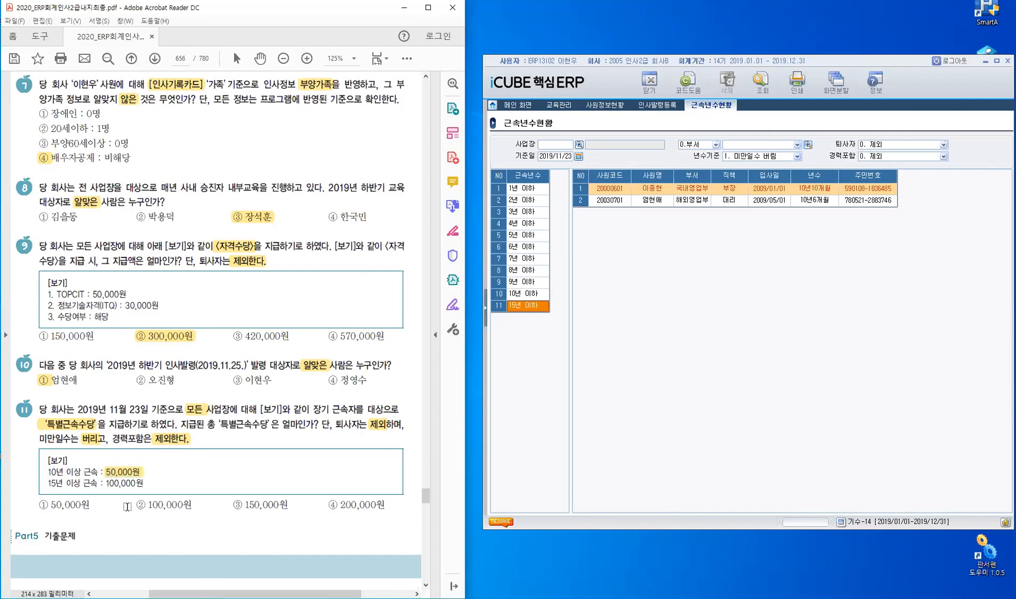
{"action": "left_click_drag", "start_coordinate": [134, 509], "coordinate": [149, 507]}
{"action": "right_click", "coordinate": [708, 107]}
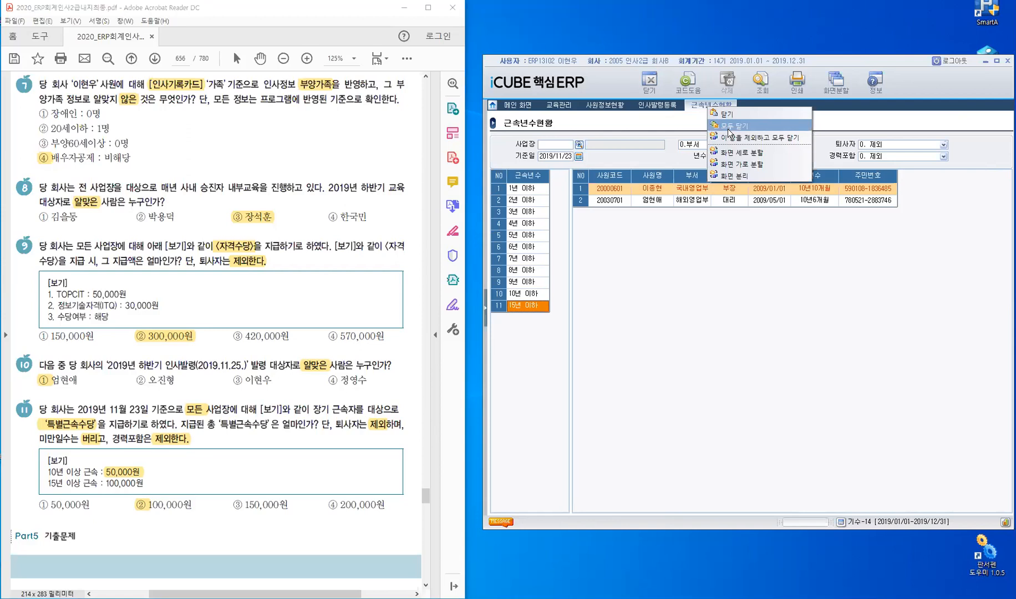
{"action": "left_click", "coordinate": [728, 128]}
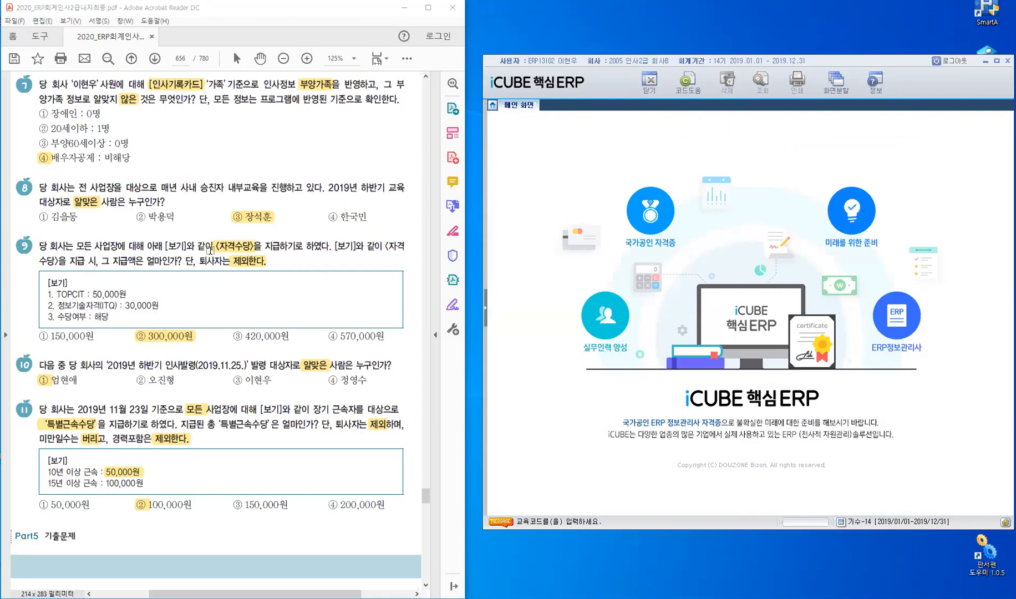
Highlight '급여', 지급일을 추가, 급여 계산을 and 총 '과세' 금액은 in question 12 of the PDF
{"action": "scroll", "coordinate": [211, 255], "scroll_direction": "down", "scroll_amount": 5}
{"action": "scroll", "coordinate": [212, 257], "scroll_direction": "down", "scroll_amount": 4}
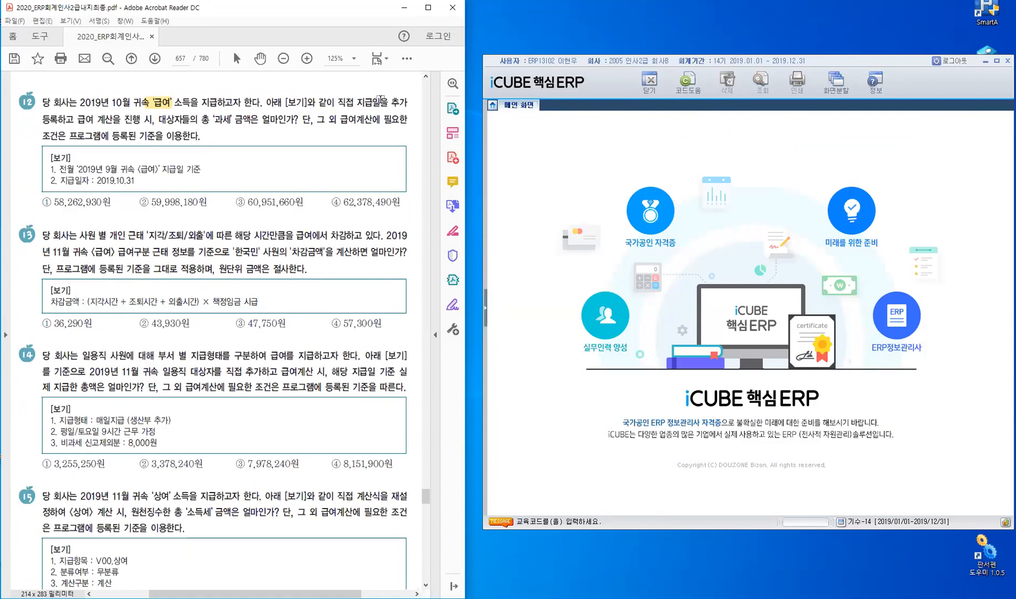
{"action": "left_click_drag", "start_coordinate": [356, 102], "coordinate": [409, 102]}
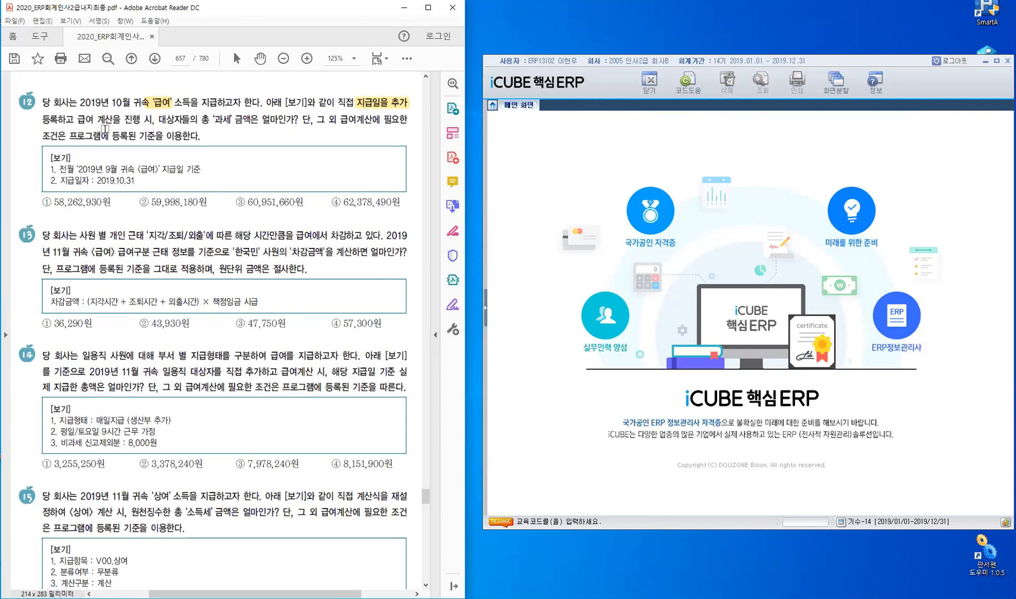
{"action": "left_click_drag", "start_coordinate": [78, 117], "coordinate": [121, 119]}
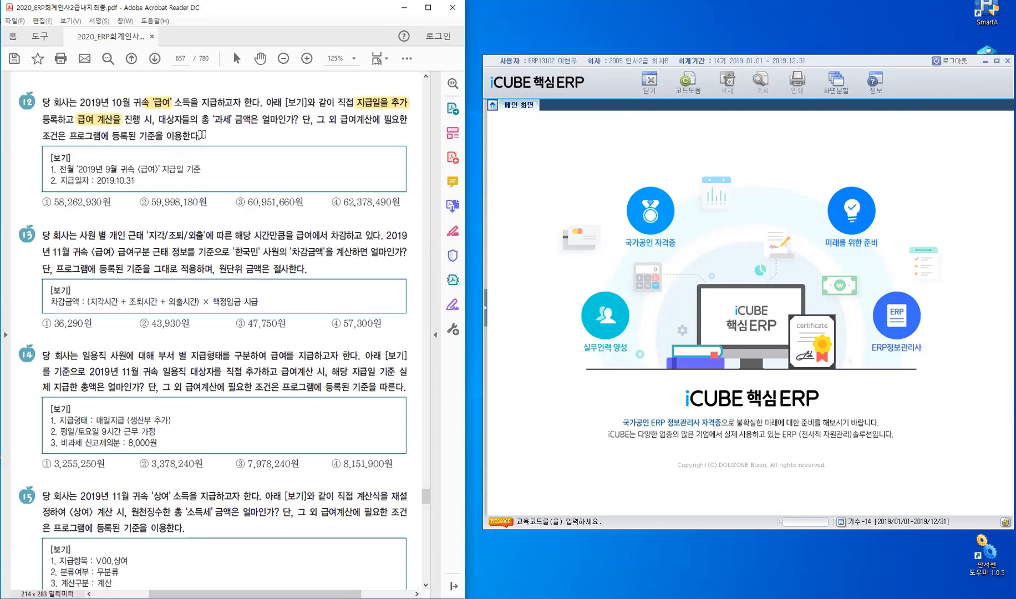
{"action": "left_click_drag", "start_coordinate": [198, 127], "coordinate": [258, 130]}
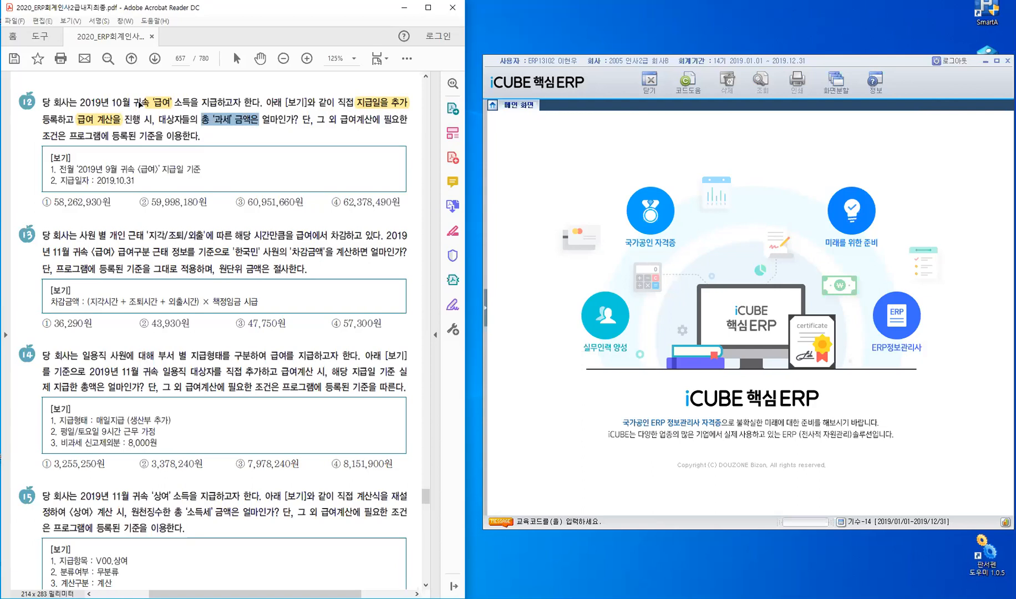
{"action": "left_click", "coordinate": [250, 176]}
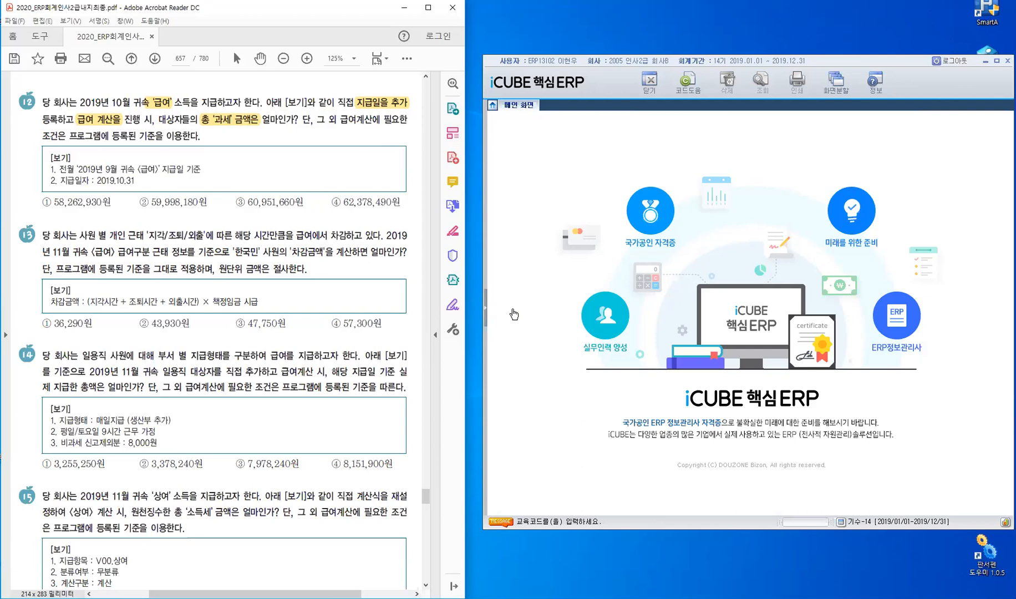
Open 급/상여지급일자등록 under 기초환경설정 in the ERP
{"action": "left_click", "coordinate": [486, 308]}
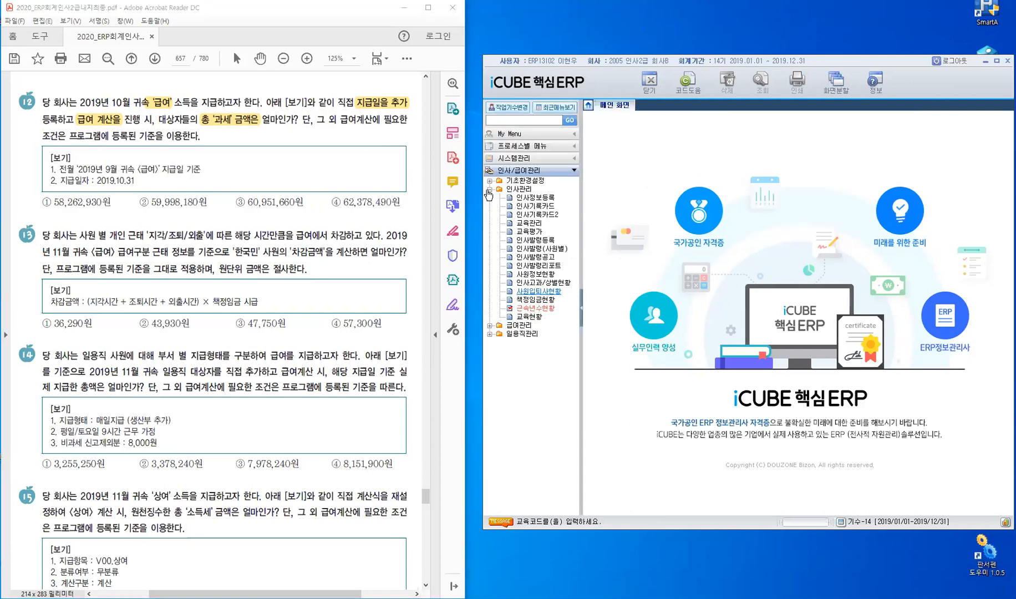
{"action": "left_click", "coordinate": [489, 189]}
{"action": "left_click", "coordinate": [524, 189]}
{"action": "left_click", "coordinate": [525, 189]}
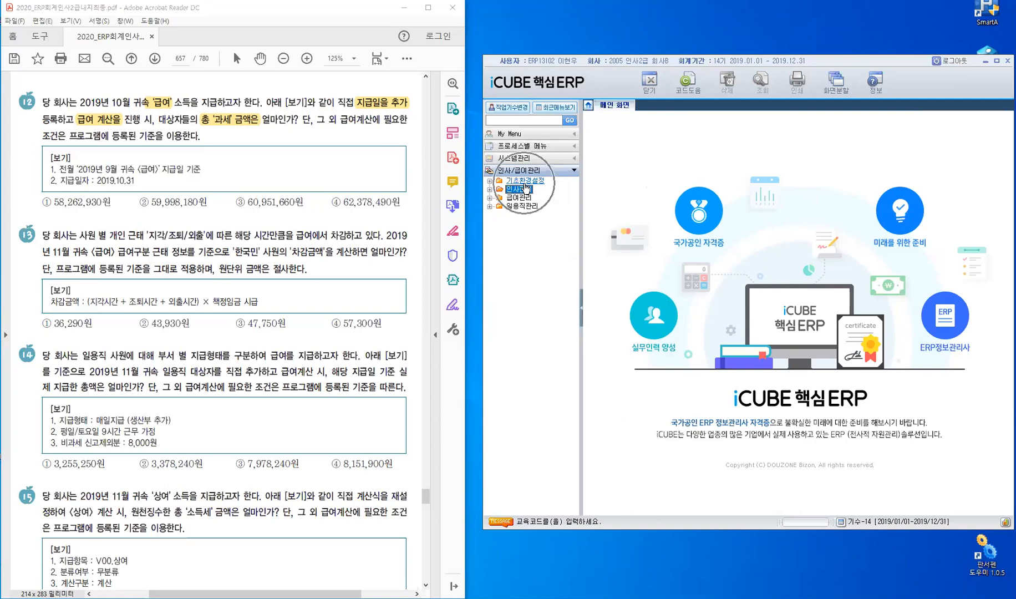
{"action": "left_click", "coordinate": [524, 181]}
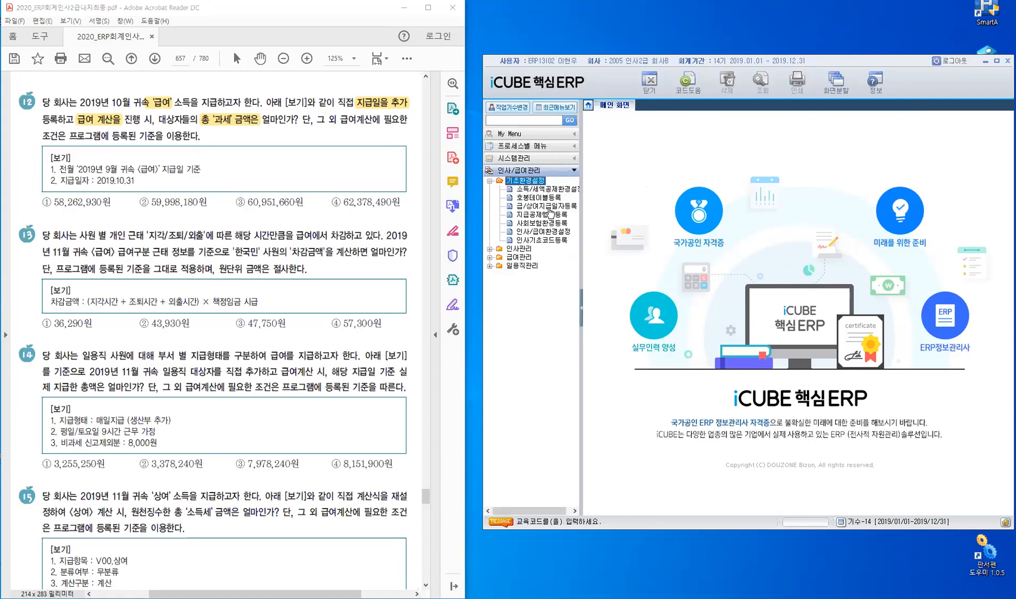
{"action": "left_click", "coordinate": [548, 206]}
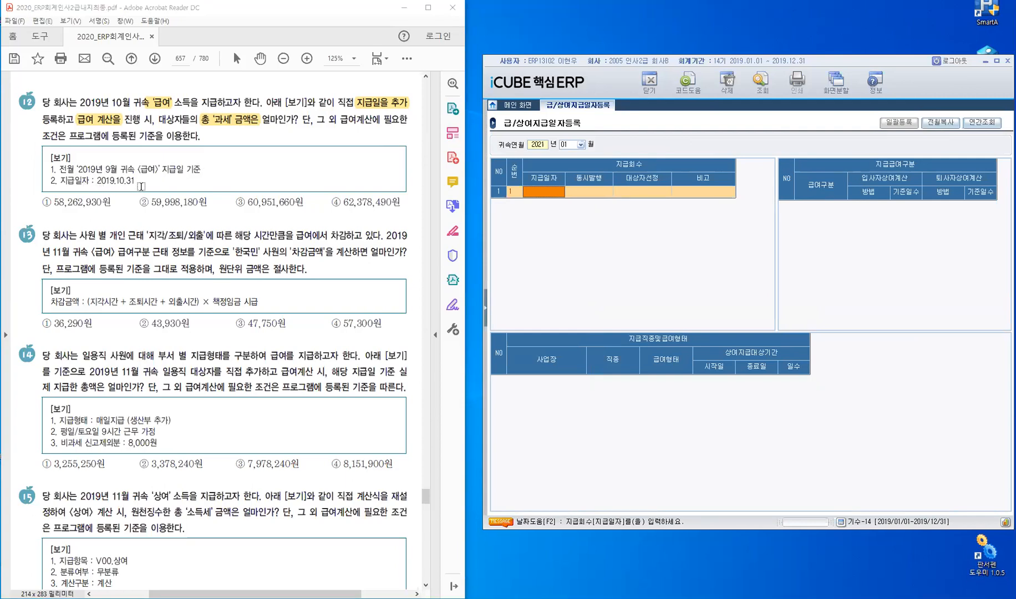
Load the payment dates for 귀속연월 2019년 10월 and select the empty second row's 지급일자
{"action": "left_click", "coordinate": [544, 143]}
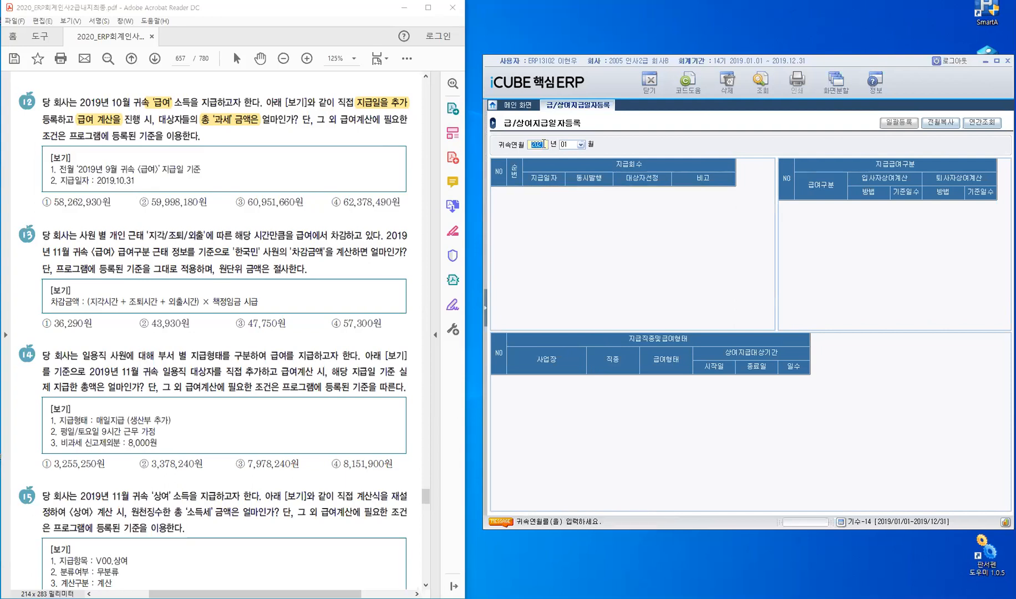
{"action": "type", "text": "2019"}
{"action": "key", "text": "Return"}
{"action": "key", "text": "F2"}
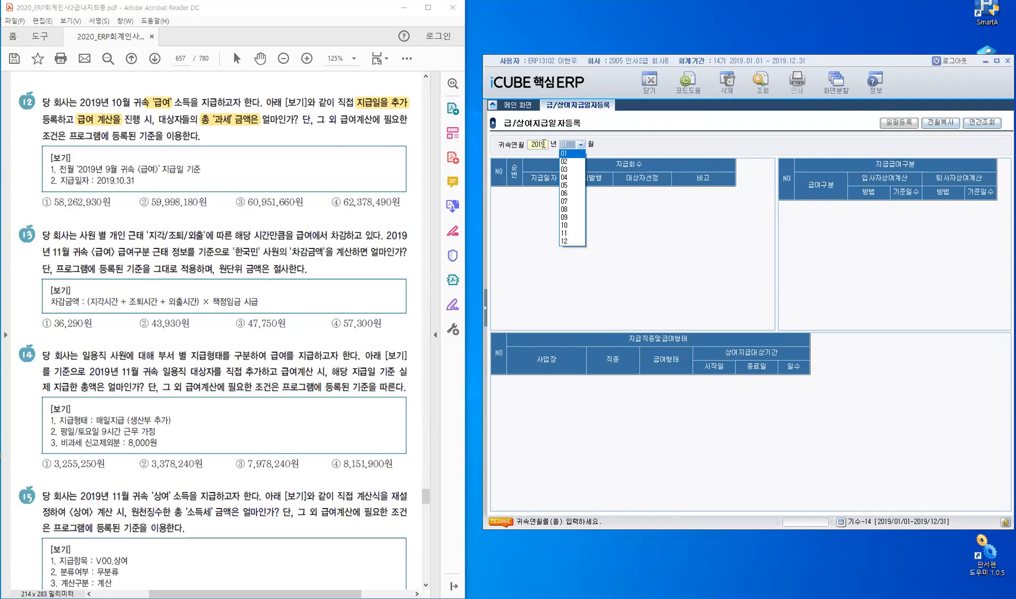
{"action": "key", "text": "Down"}
{"action": "key", "text": "Down"}
{"action": "key", "text": "Down"}
{"action": "key", "text": "Down"}
{"action": "key", "text": "Down"}
{"action": "key", "text": "Down"}
{"action": "key", "text": "Down"}
{"action": "key", "text": "Down"}
{"action": "key", "text": "Down"}
{"action": "key", "text": "Return"}
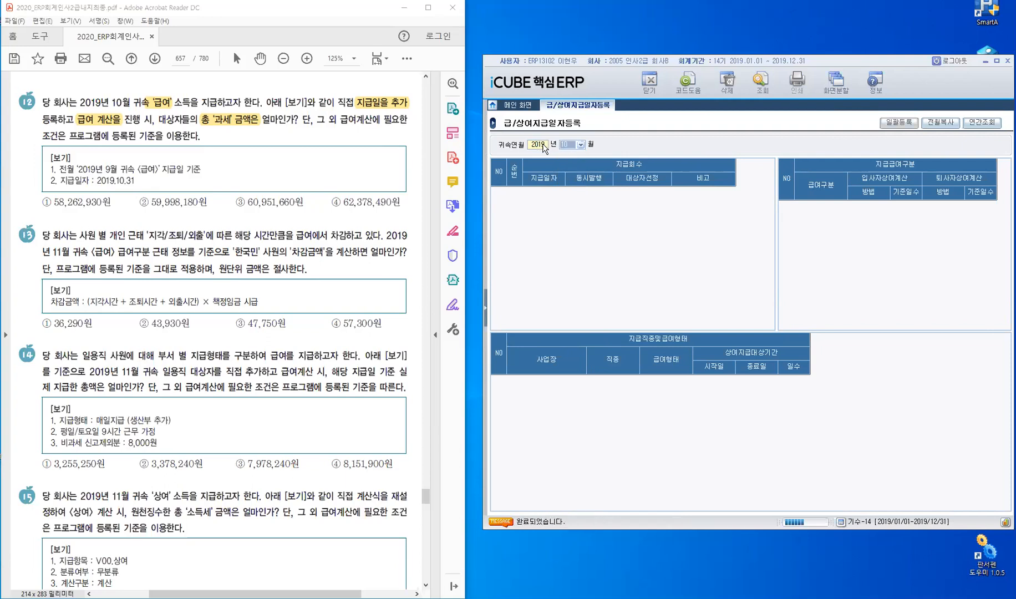
{"action": "key", "text": "Return"}
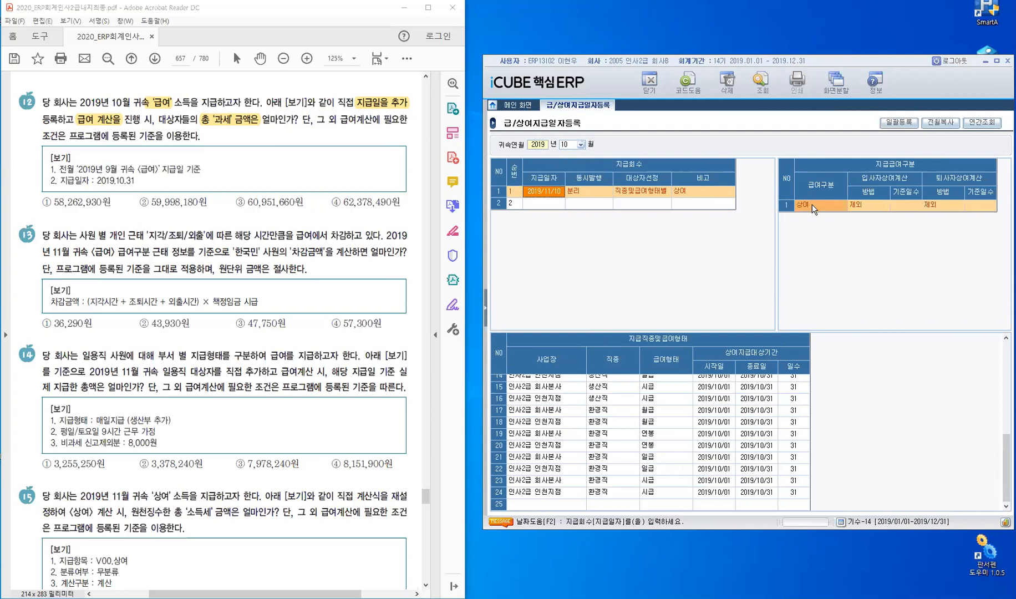
{"action": "left_click", "coordinate": [537, 205]}
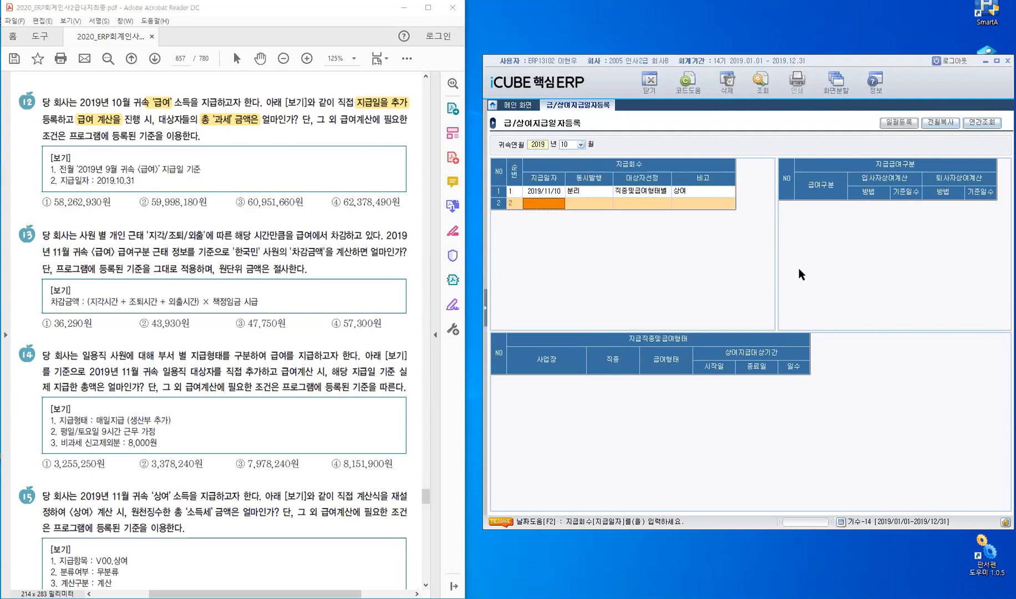
Copy the 2019/09 급여 payment record into October 2019 using 전월복사 and dismiss the resulting notice
{"action": "left_click", "coordinate": [947, 125]}
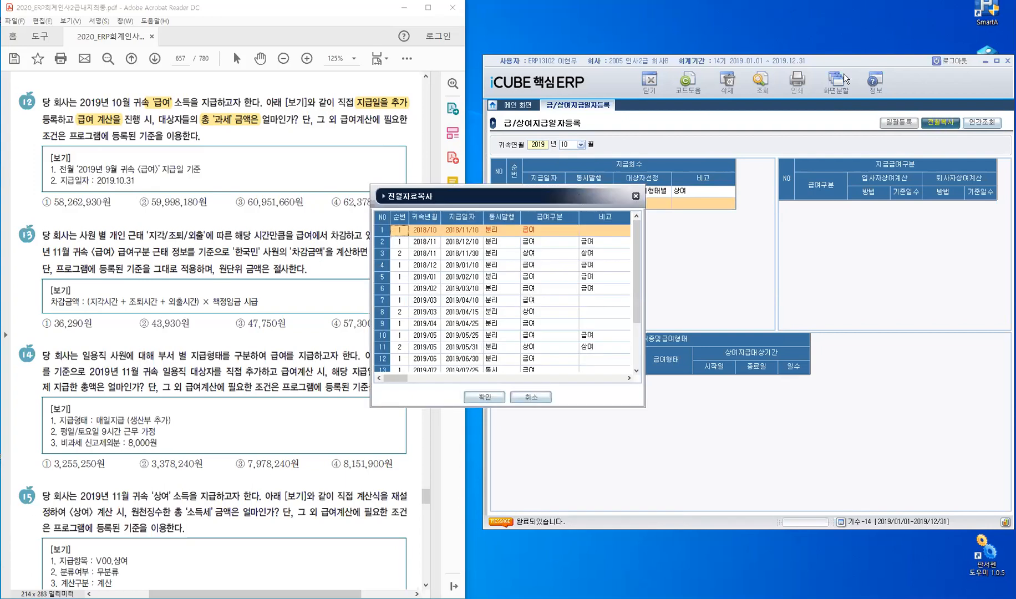
{"action": "scroll", "coordinate": [771, 226], "scroll_direction": "down", "scroll_amount": 1}
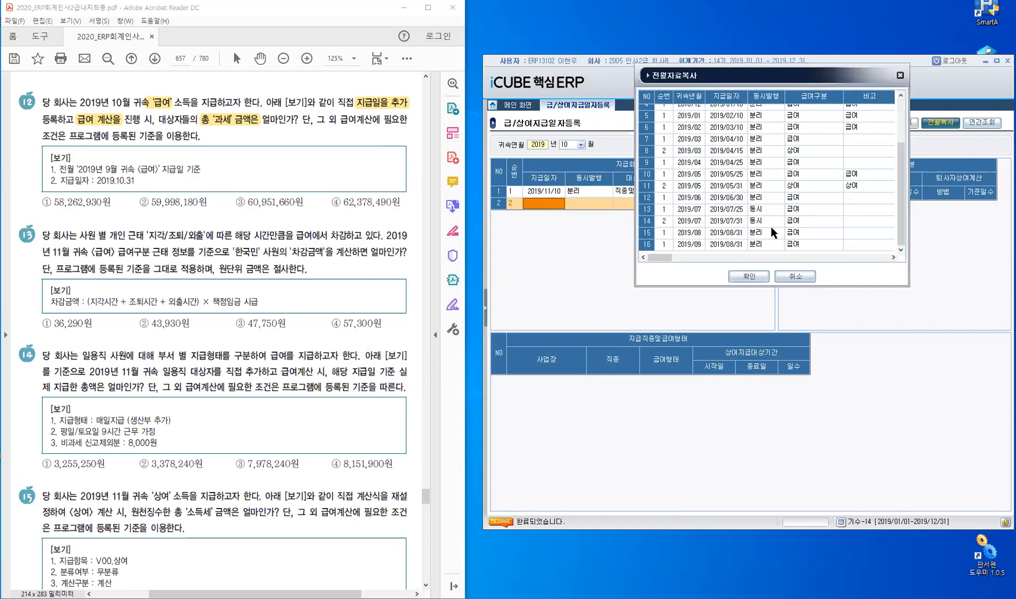
{"action": "left_click", "coordinate": [689, 247]}
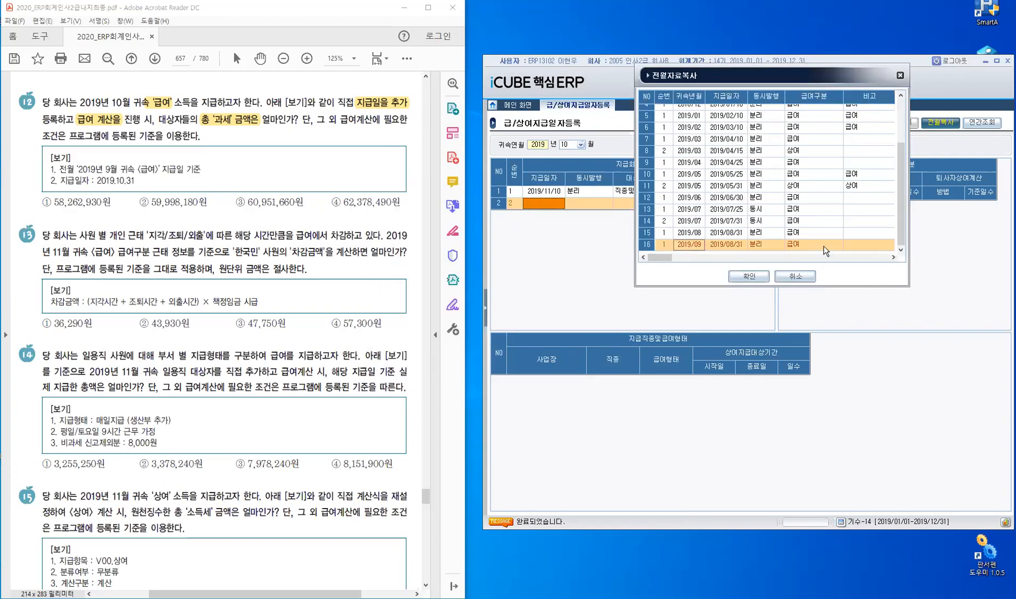
{"action": "left_click", "coordinate": [797, 245]}
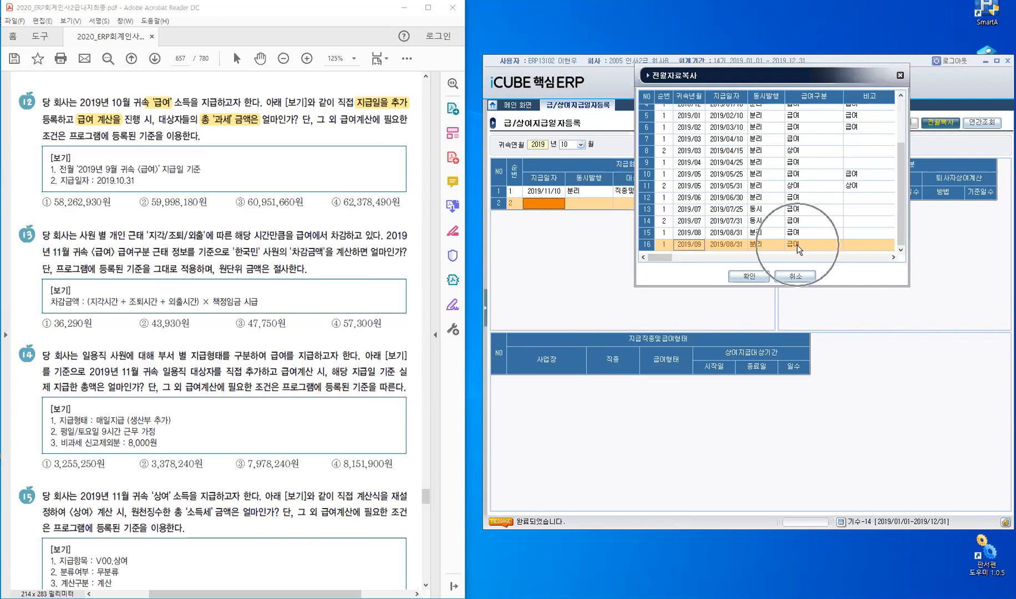
{"action": "left_click", "coordinate": [750, 276]}
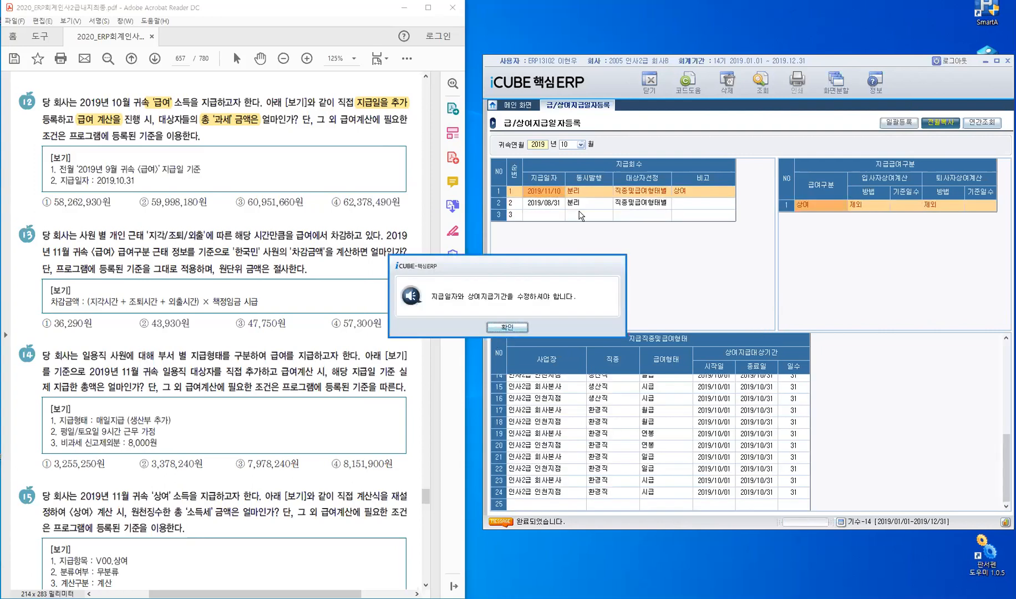
{"action": "key", "text": "Return"}
Set the copied 급여 row's 지급일자 to 2019/10/31, keep 분리 and 직종및급여형태별, and save the row
{"action": "left_click", "coordinate": [555, 205]}
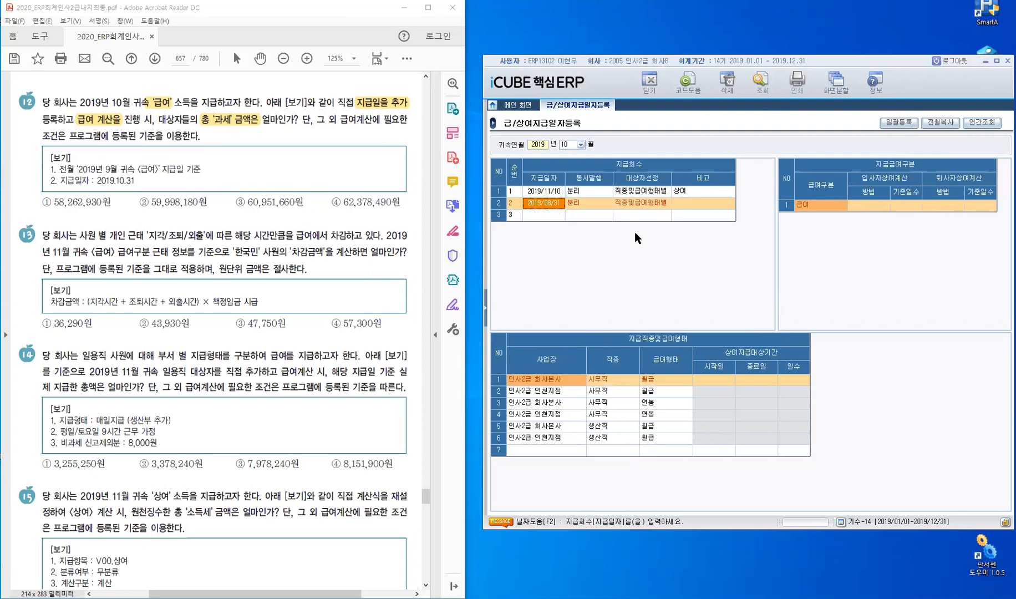
{"action": "type", "text": "2019/10/31"}
{"action": "key", "text": "Return"}
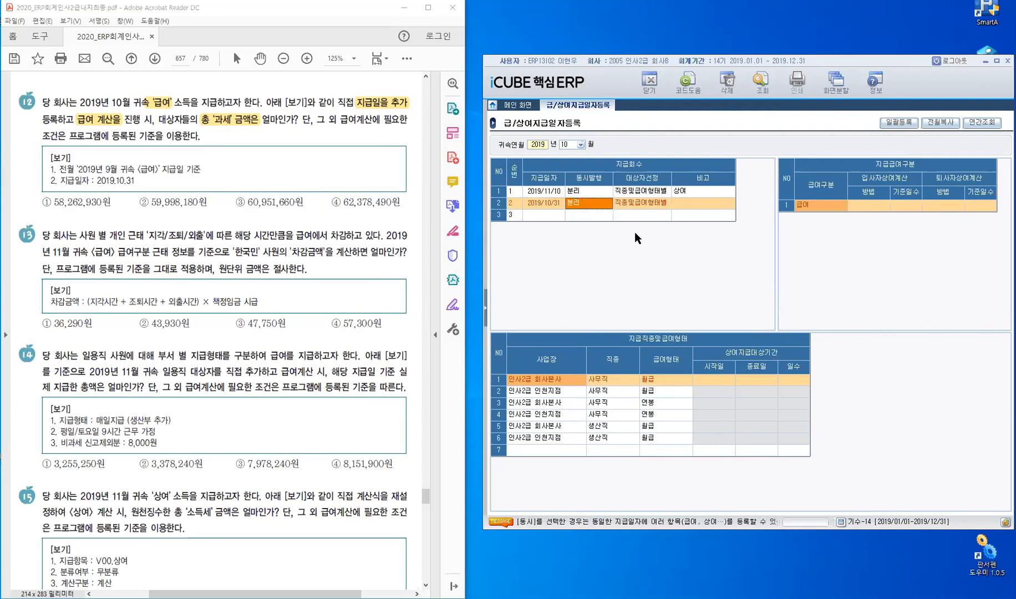
{"action": "key", "text": "Return"}
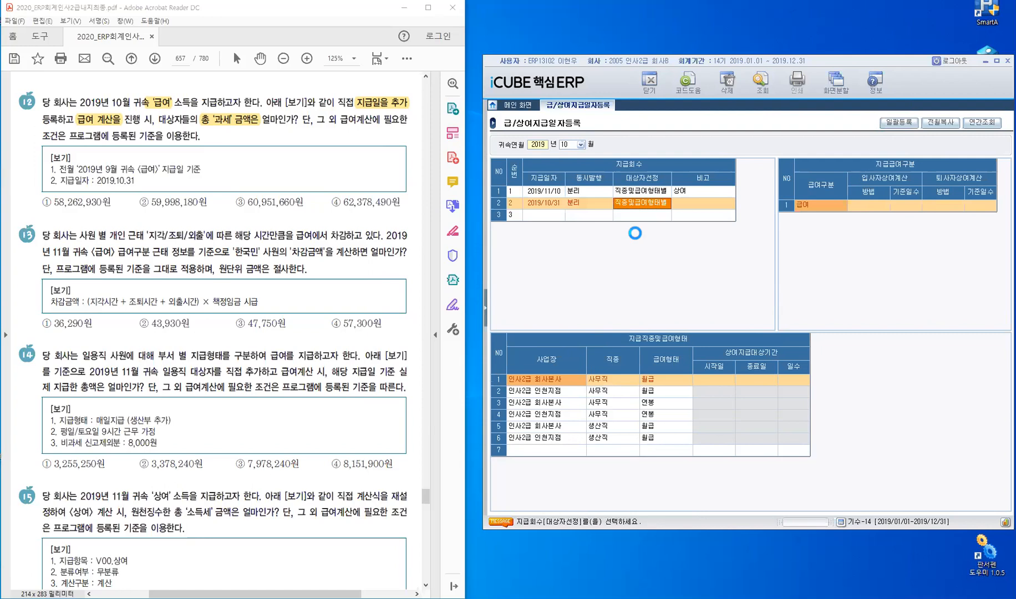
{"action": "key", "text": "Return"}
{"action": "left_click", "coordinate": [543, 214]}
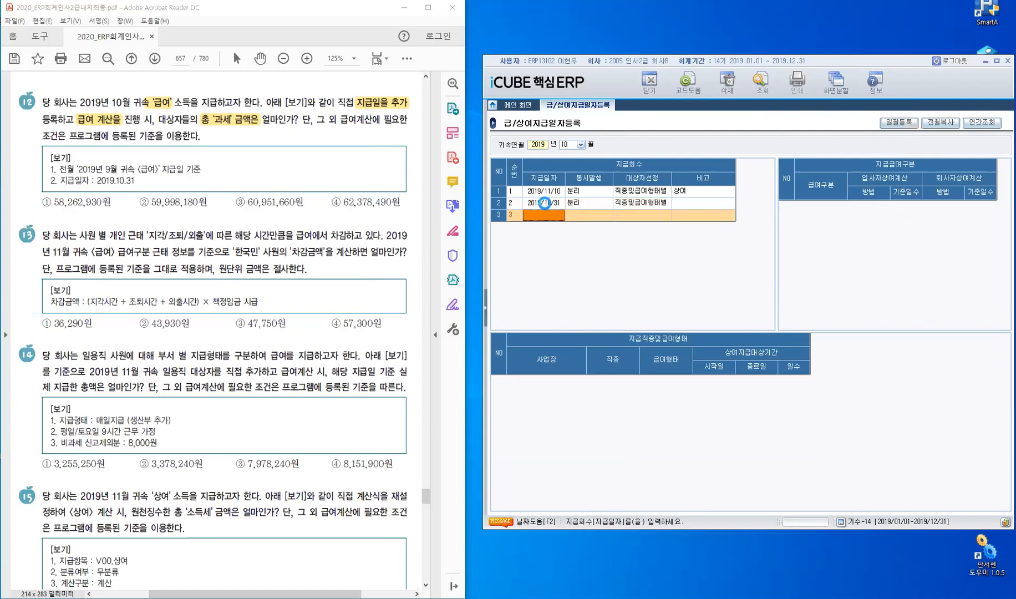
{"action": "left_click", "coordinate": [544, 203]}
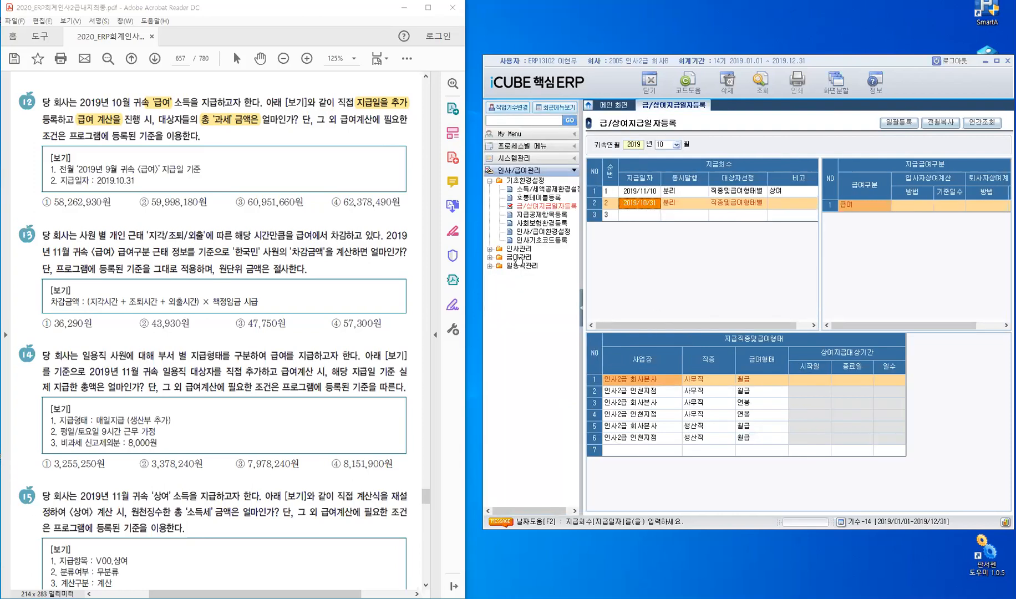
Open 상용직급여입력및계산 under 급여관리 and collapse the menu tree
{"action": "left_click", "coordinate": [519, 258]}
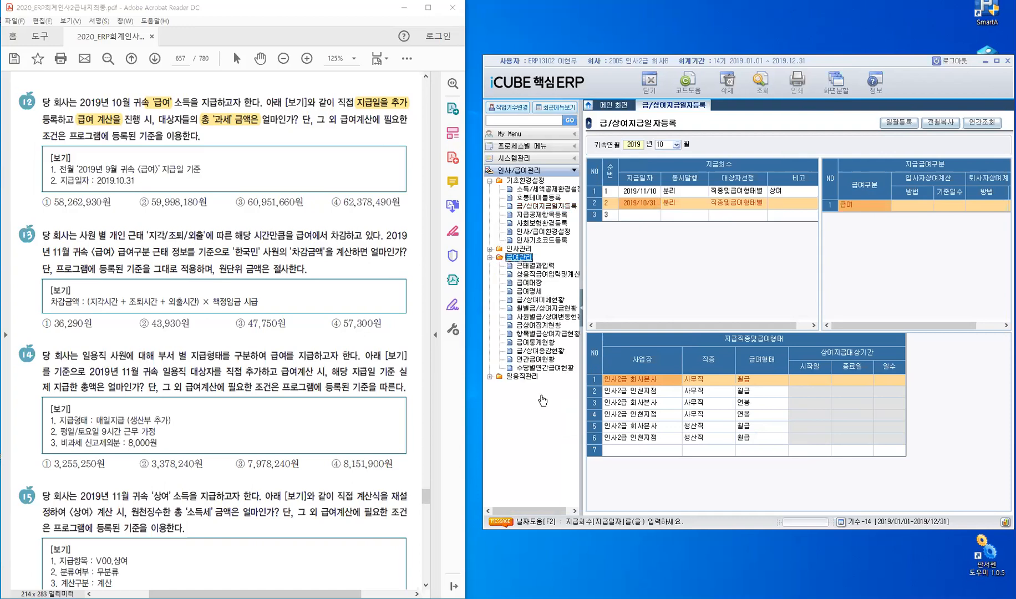
{"action": "left_click", "coordinate": [553, 273]}
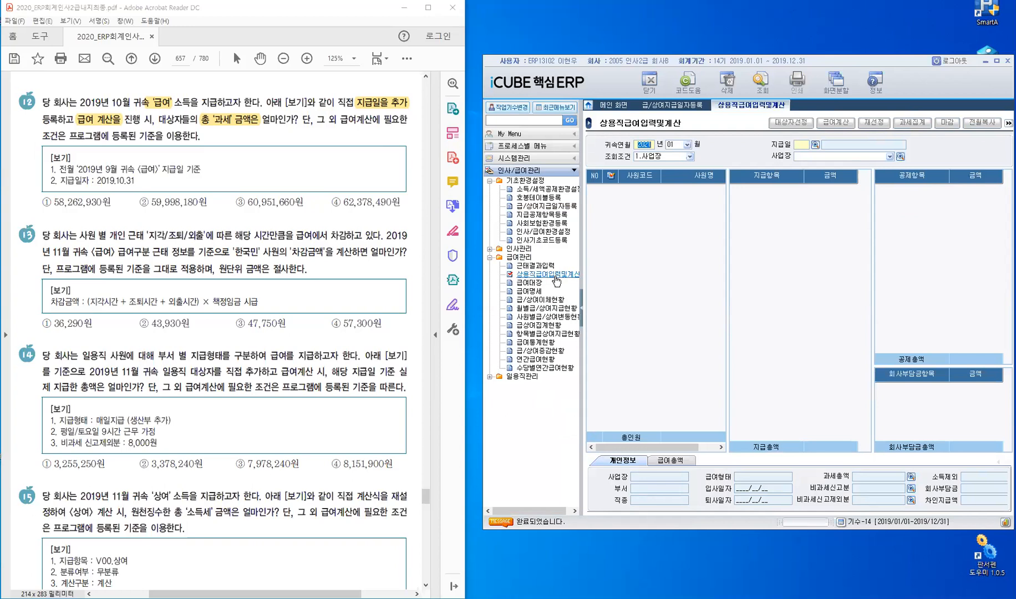
{"action": "left_click", "coordinate": [581, 314]}
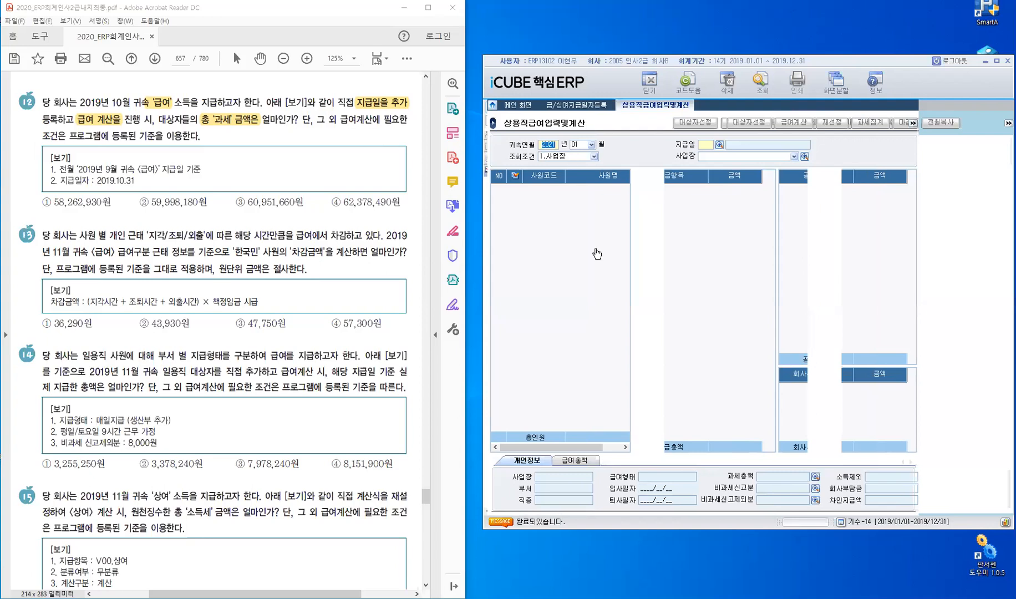
Load the payroll employees for 귀속연월 2019년 10월 with the 2019/10/31 급여 분리 지급일
{"action": "type", "text": "2019"}
{"action": "key", "text": "Down"}
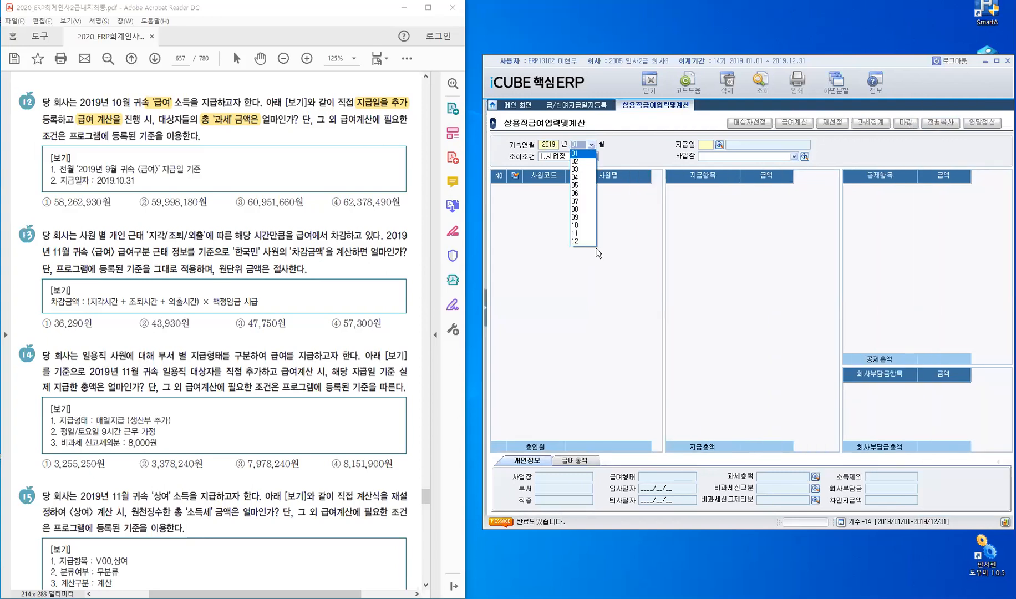
{"action": "key", "text": "Down"}
{"action": "type", "text": "10"}
{"action": "key", "text": "Return"}
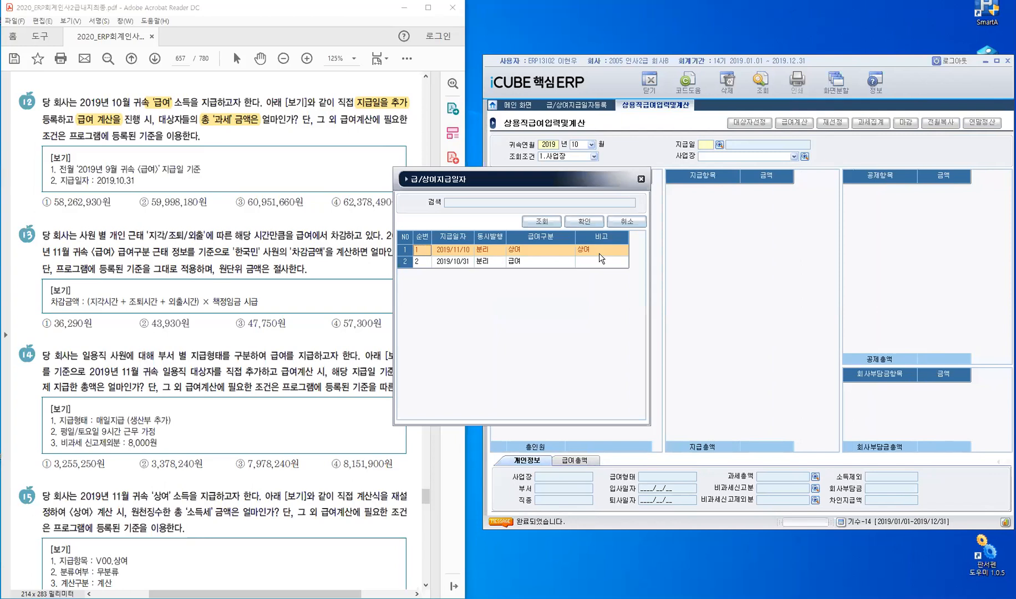
{"action": "left_click", "coordinate": [443, 261]}
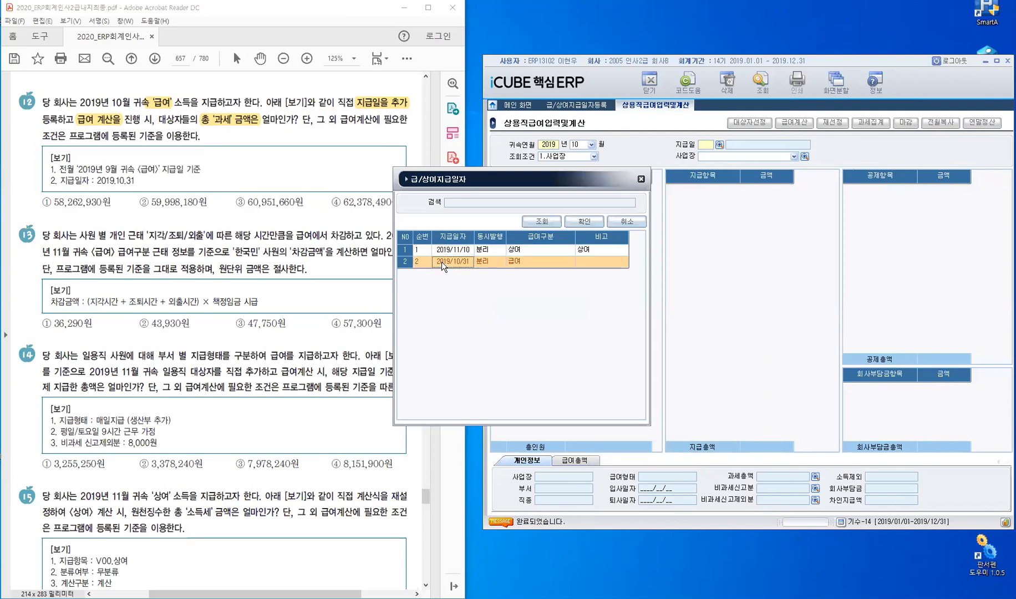
{"action": "left_click", "coordinate": [585, 222]}
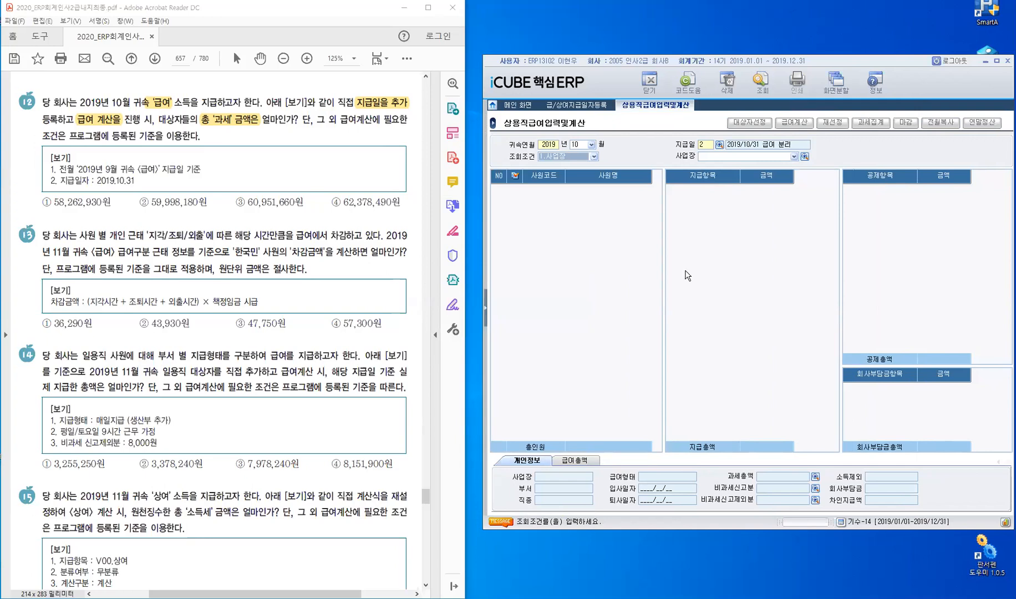
{"action": "key", "text": "Return"}
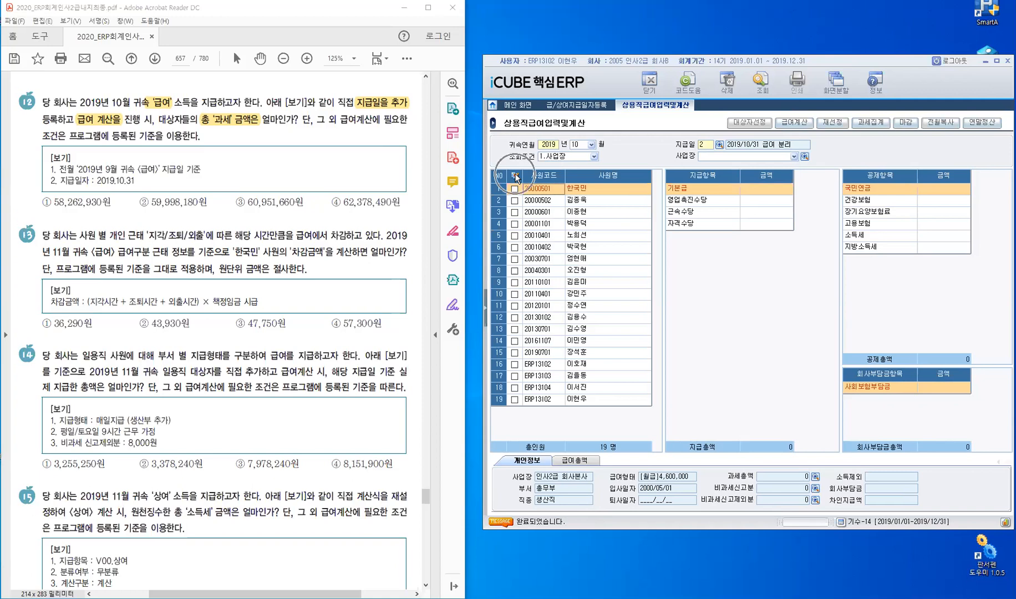
Calculate the October 2019 payroll for all employees with every pay and deduction item included, and display the 급여총액 totals
{"action": "left_click", "coordinate": [795, 125]}
{"action": "left_click", "coordinate": [795, 125]}
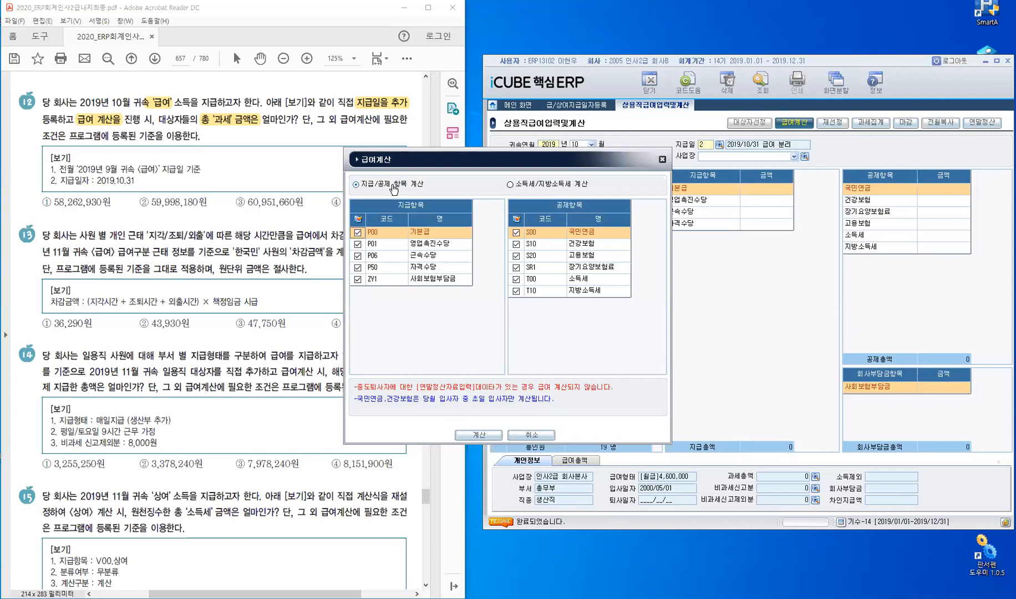
{"action": "left_click", "coordinate": [478, 435]}
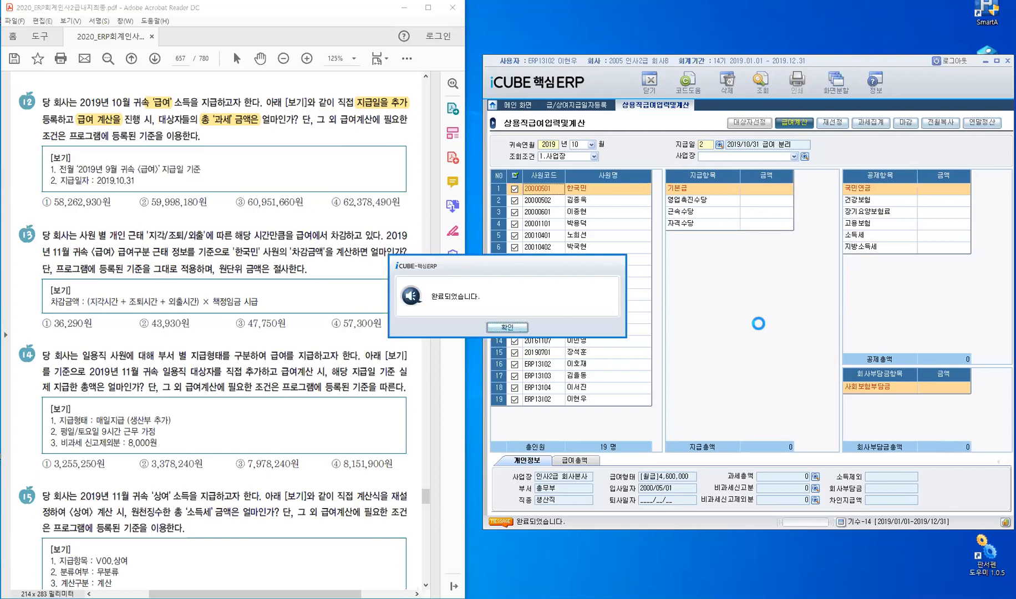
{"action": "key", "text": "Return"}
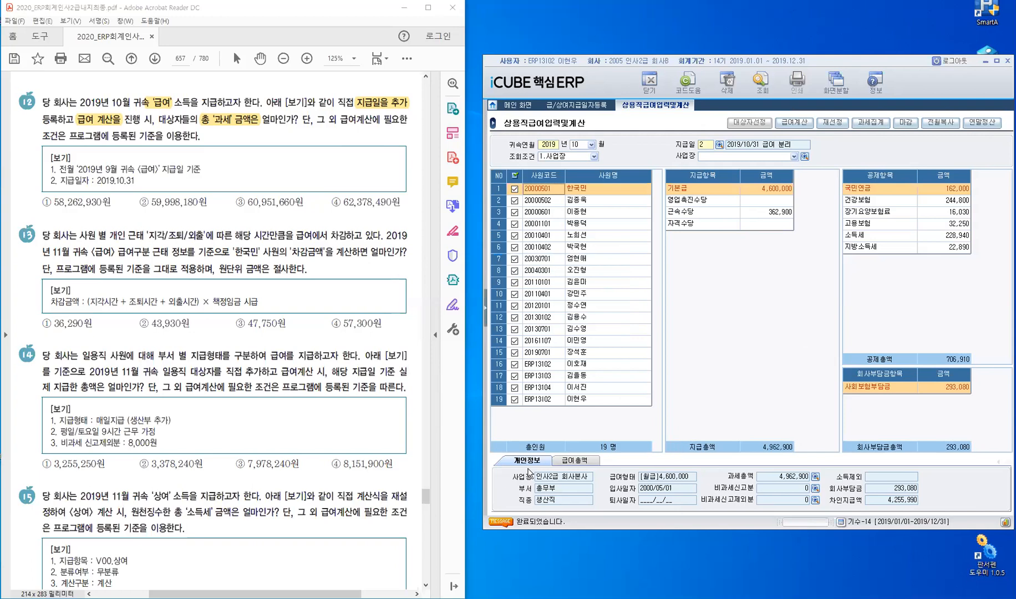
{"action": "key", "text": "ctrl"}
{"action": "left_click", "coordinate": [582, 463]}
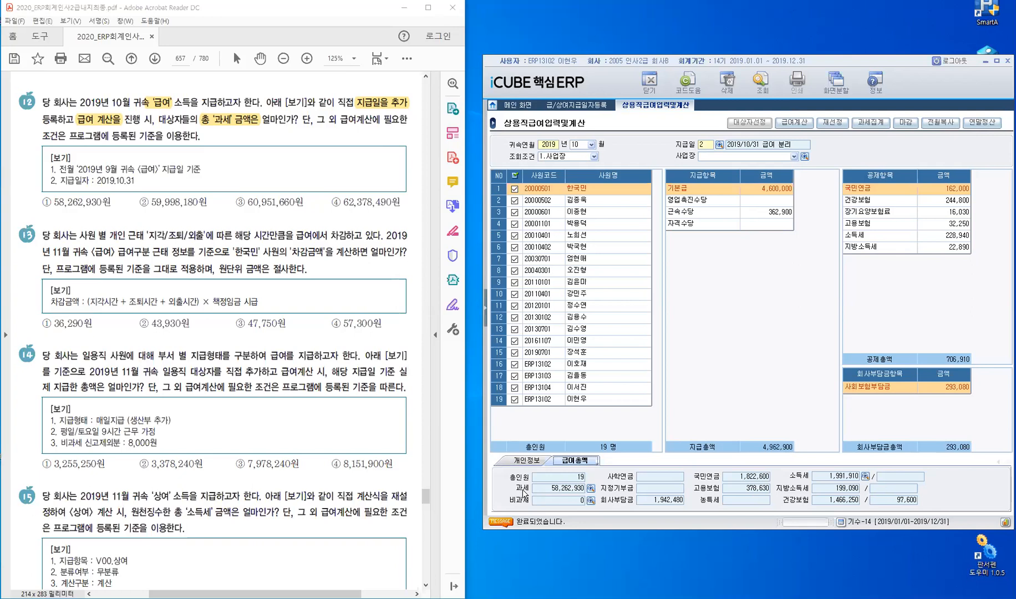
In the PDF, highlight answer ① of question 12 and the key terms '지각/조퇴/외출', the employee's name, '차감금액' and '시급' in question 13
{"action": "left_click", "coordinate": [45, 202]}
{"action": "left_click_drag", "start_coordinate": [45, 201], "coordinate": [55, 206]}
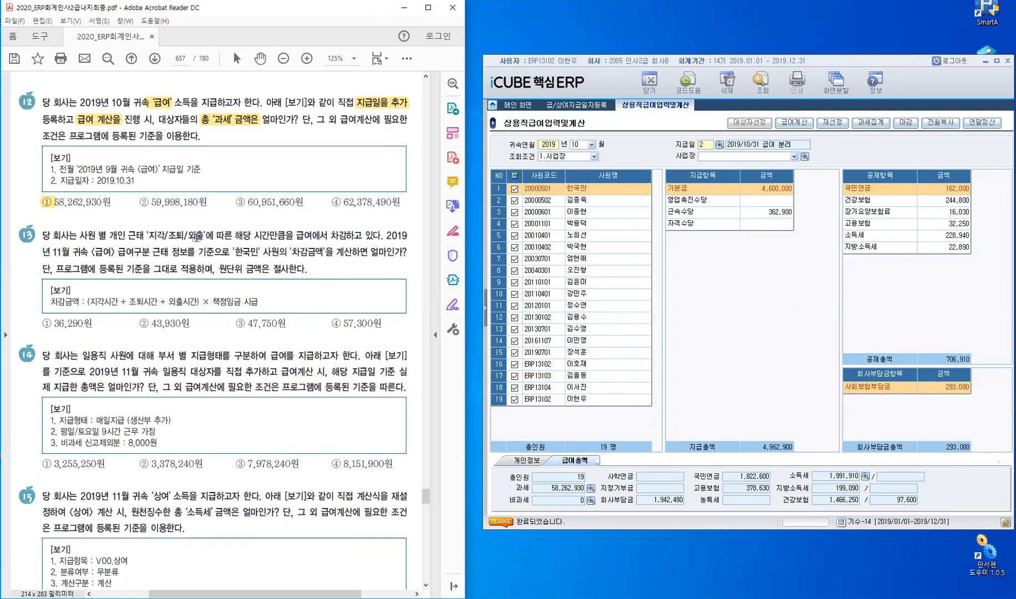
{"action": "left_click_drag", "start_coordinate": [148, 235], "coordinate": [197, 237]}
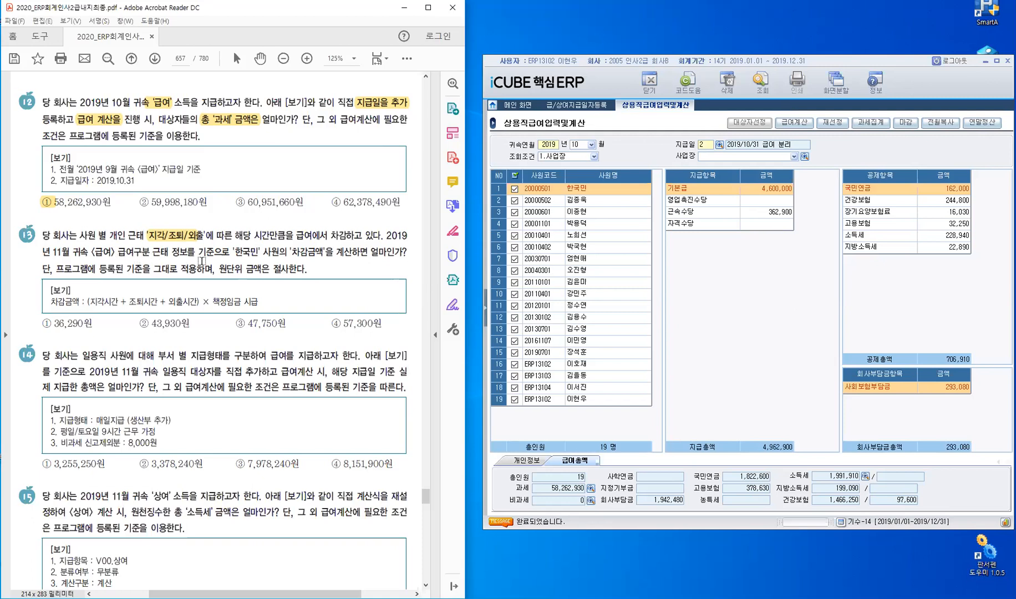
{"action": "left_click_drag", "start_coordinate": [231, 252], "coordinate": [324, 253]}
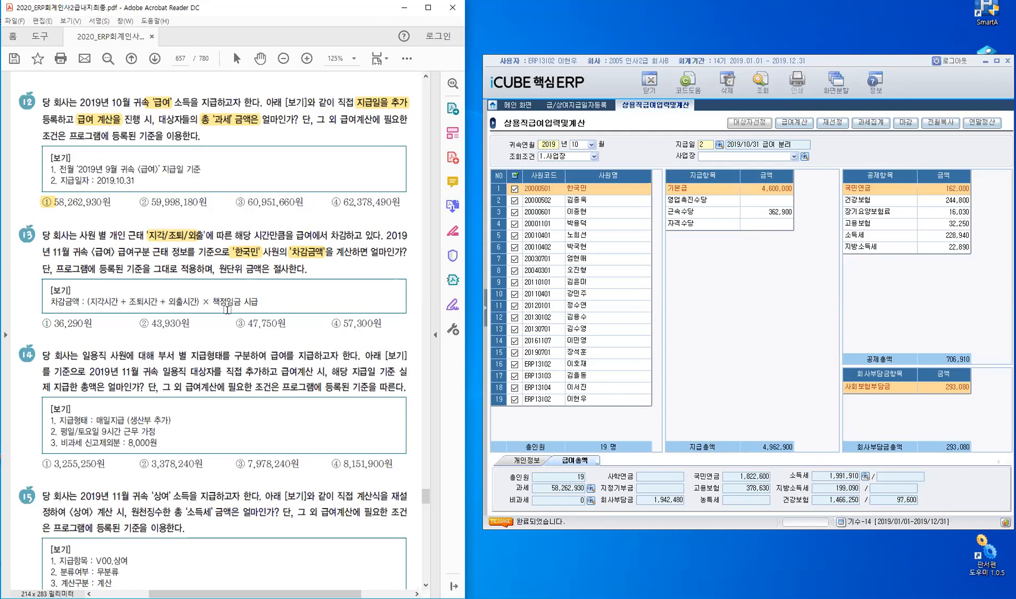
{"action": "left_click_drag", "start_coordinate": [245, 303], "coordinate": [258, 304]}
In 근태결과입력, look up the attendance for 2019/11 with the 2019/11/30 급여 payment date and select the first employee
{"action": "left_click", "coordinate": [486, 307]}
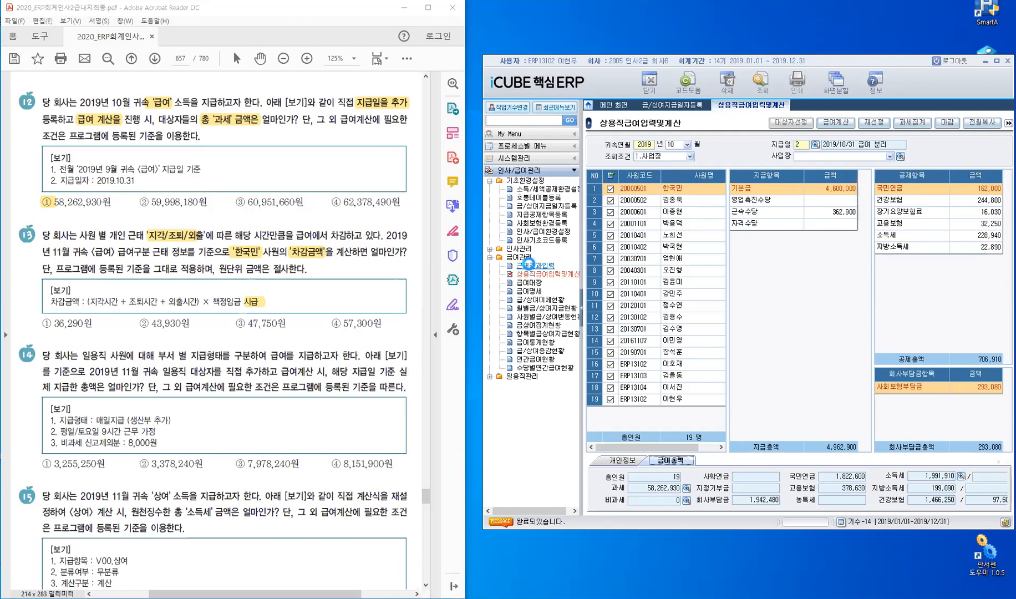
{"action": "left_click", "coordinate": [529, 265]}
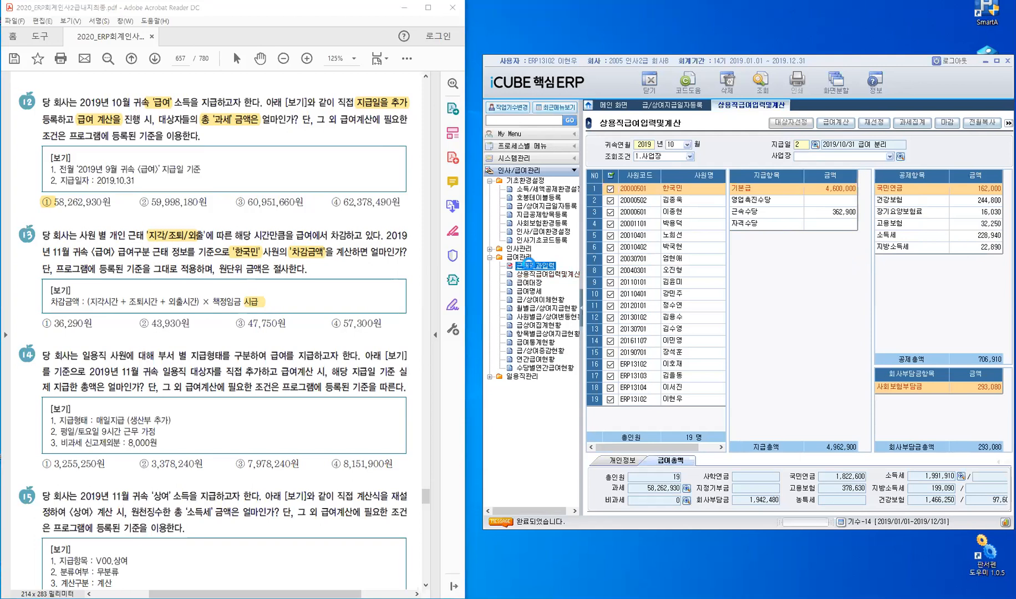
{"action": "double_click", "coordinate": [532, 268]}
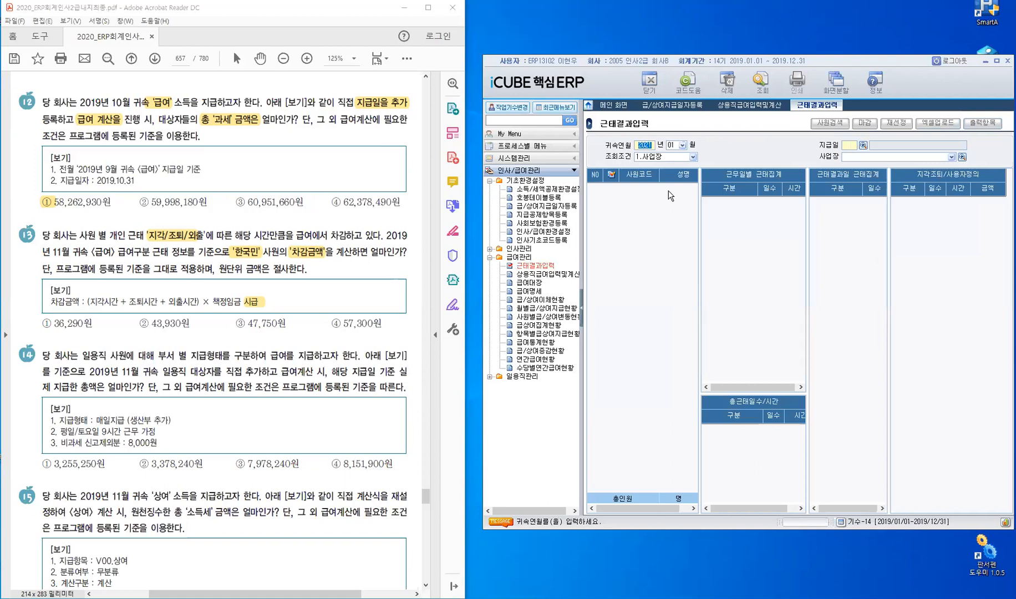
{"action": "type", "text": "2019"}
{"action": "key", "text": "Return"}
{"action": "type", "text": "1"}
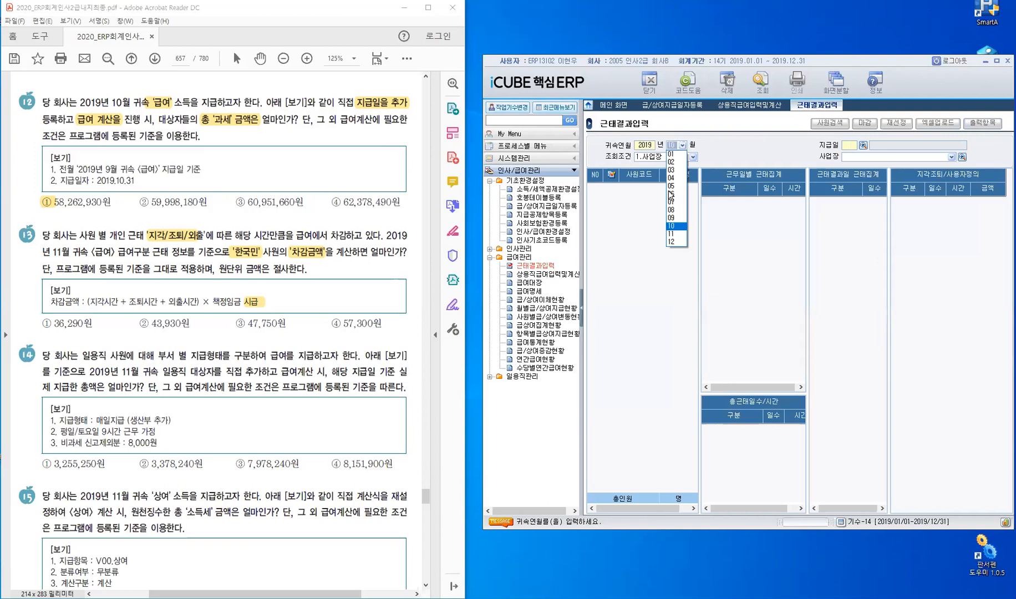
{"action": "type", "text": "1"}
{"action": "key", "text": "Return"}
{"action": "key", "text": "F2"}
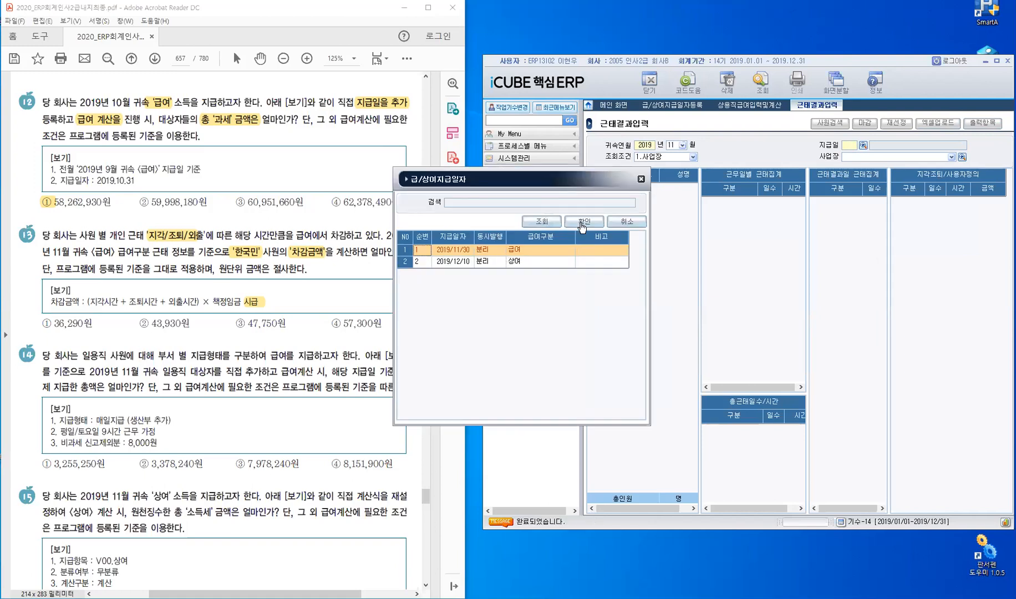
{"action": "double_click", "coordinate": [440, 250]}
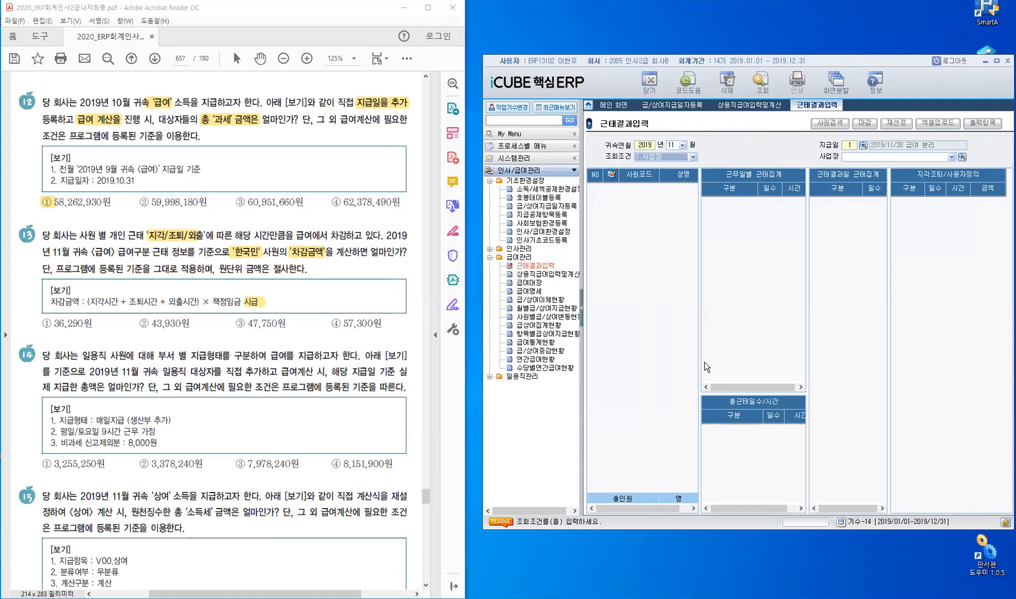
{"action": "left_click", "coordinate": [760, 83]}
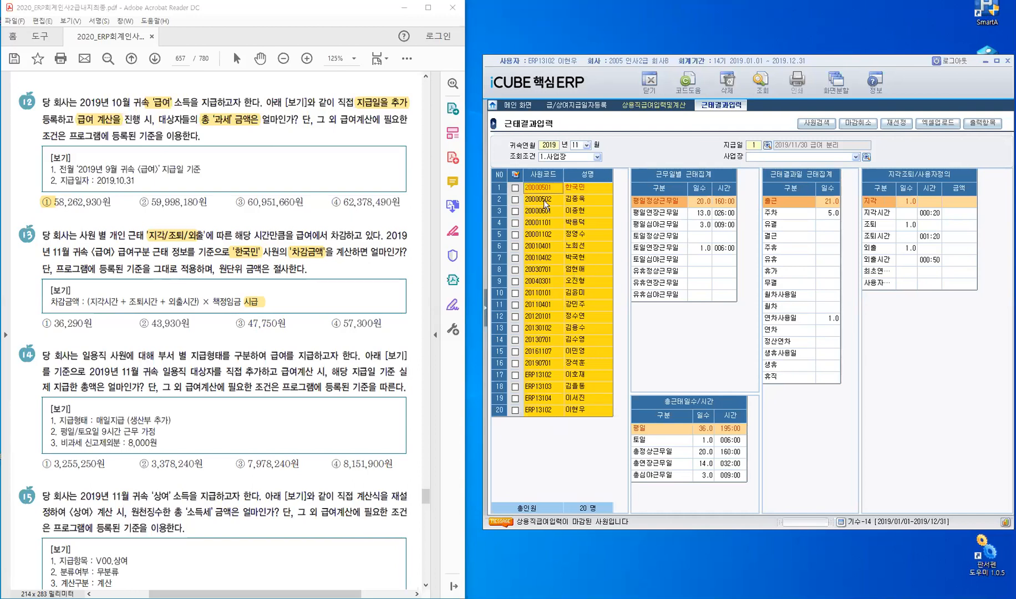
{"action": "left_click", "coordinate": [515, 188]}
Switch to Notepad and clear the old calculation line
{"action": "key", "text": "alt+Tab"}
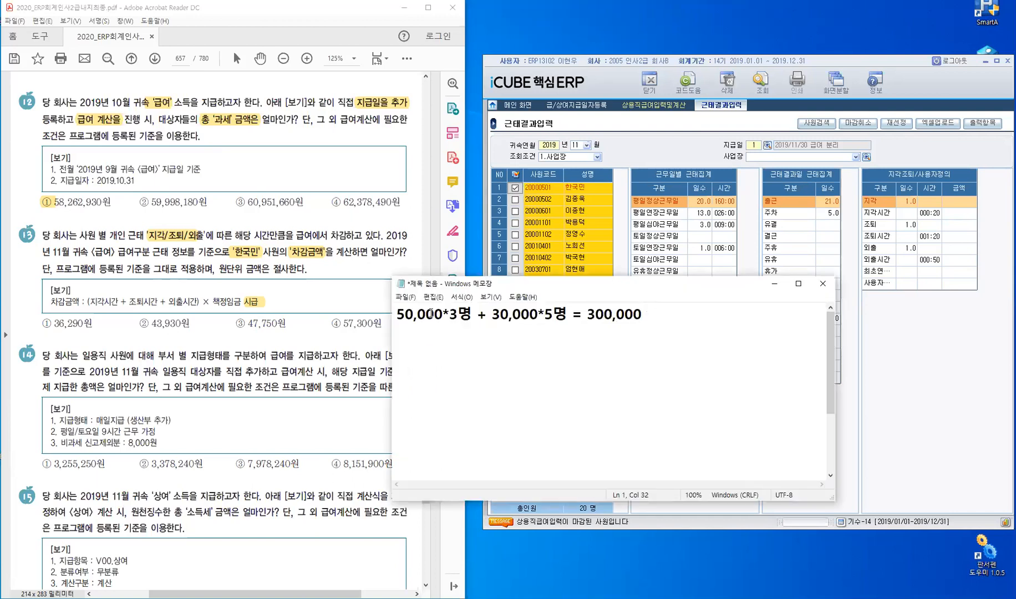
{"action": "key", "text": "shift+Home"}
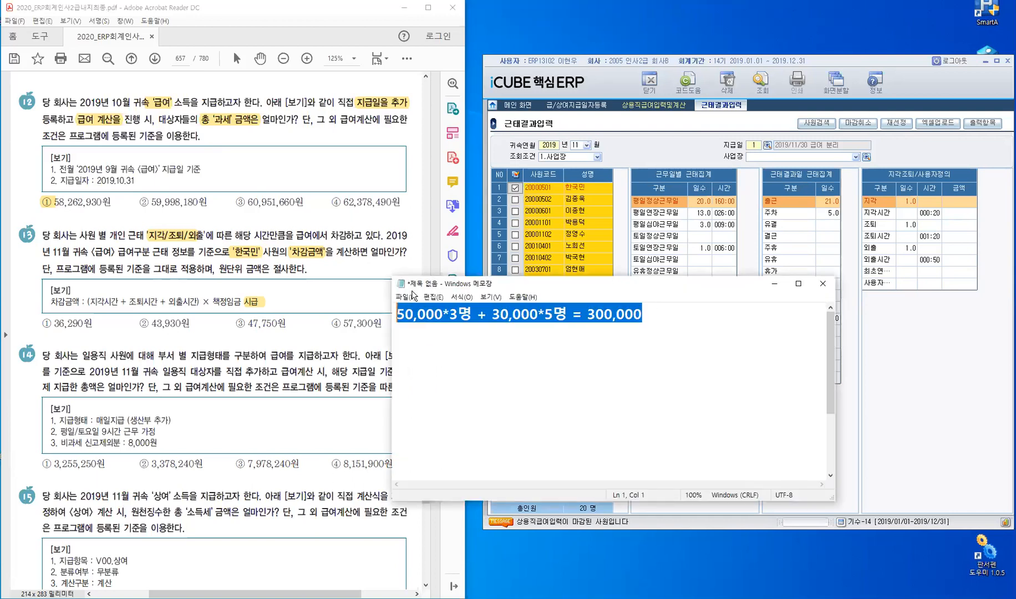
{"action": "key", "text": "BackSpace"}
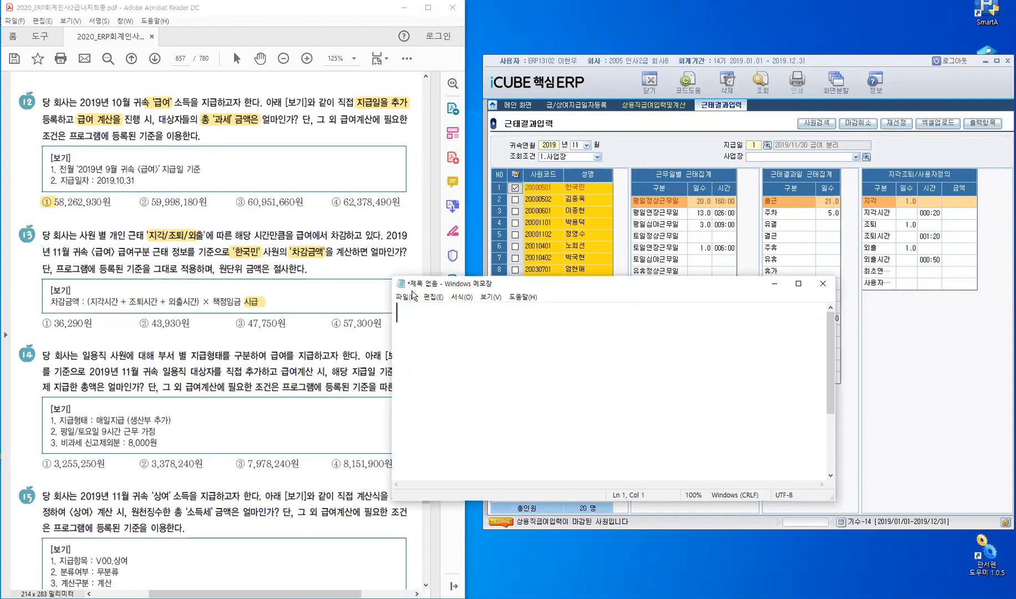
Note the employee's attendance times in Notepad as '지각 : 20분 조퇴 : 1시간 20분 외출 : 50분' and start a new line
{"action": "type", "text": "지"}
{"action": "type", "text": "가"}
{"action": "type", "text": "ㄱ :"}
{"action": "type", "text": "20"}
{"action": "type", "text": "분"}
{"action": "type", "text": "   조토"}
{"action": "type", "text": "ㅣ ;"}
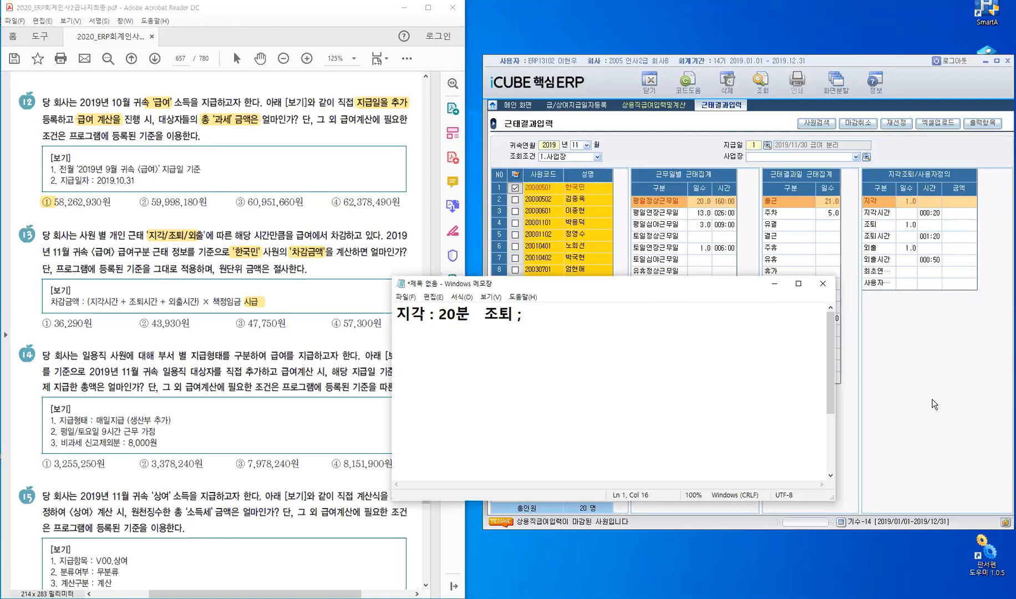
{"action": "type", "text": " :"}
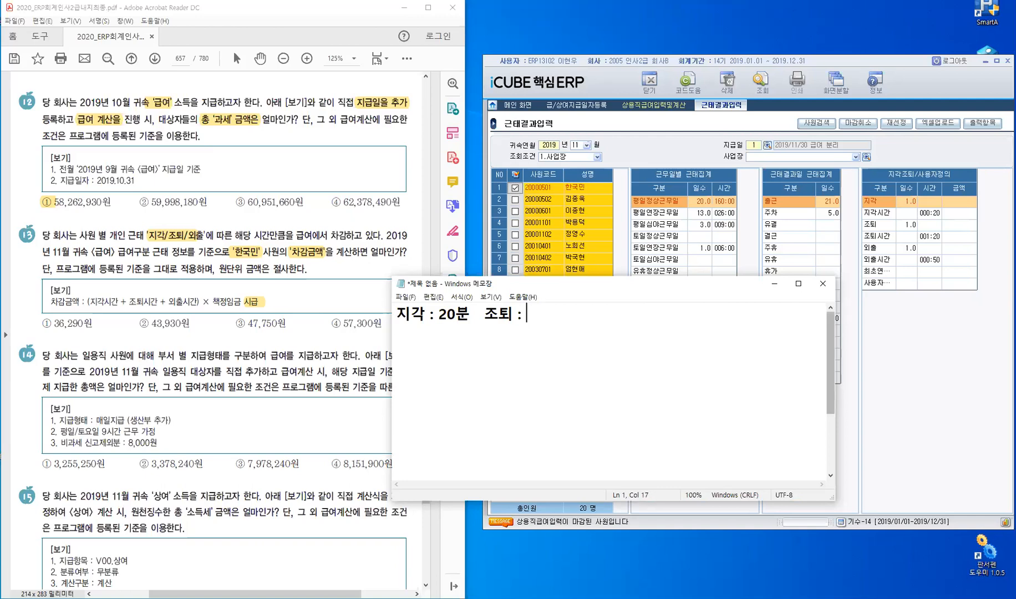
{"action": "type", "text": "1ㅅ히간"}
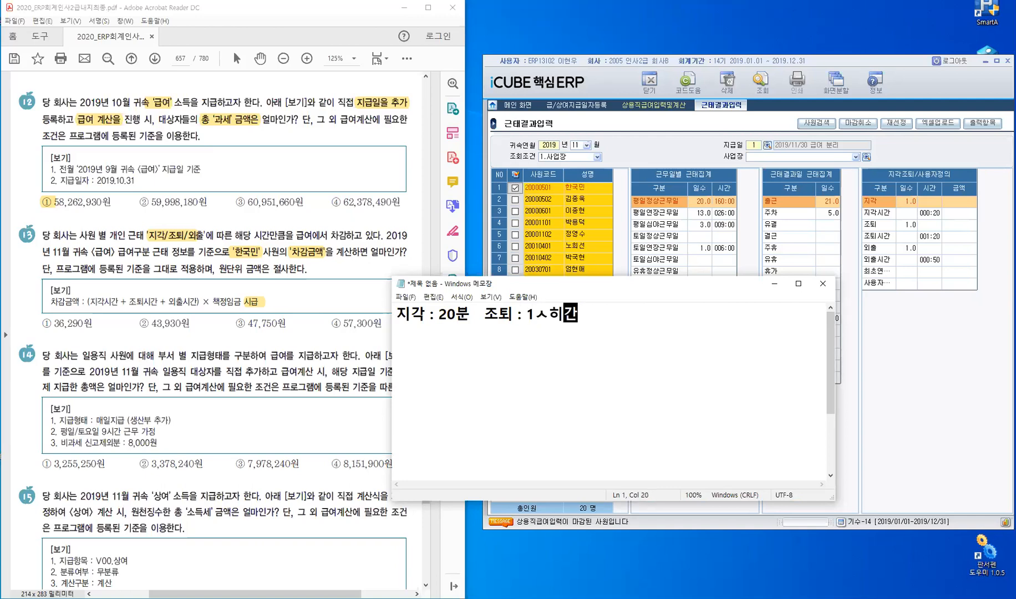
{"action": "key", "text": "BackSpace"}
{"action": "key", "text": "BackSpace"}
{"action": "key", "text": "BackSpace"}
{"action": "type", "text": "ㅅ"}
{"action": "type", "text": "ㅣ간 20"}
{"action": "type", "text": "분"}
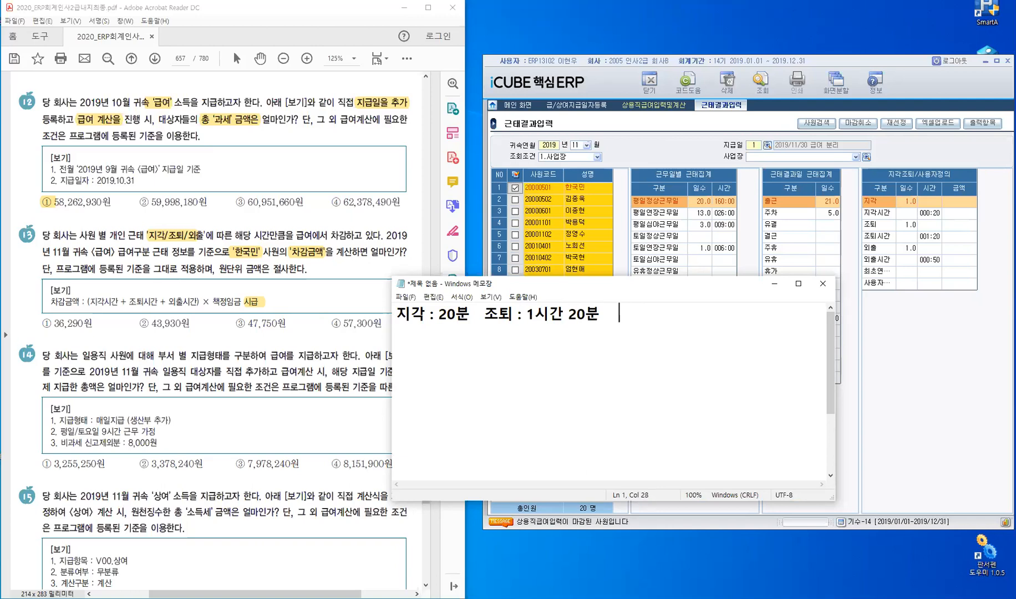
{"action": "type", "text": "    외출 : 50분"}
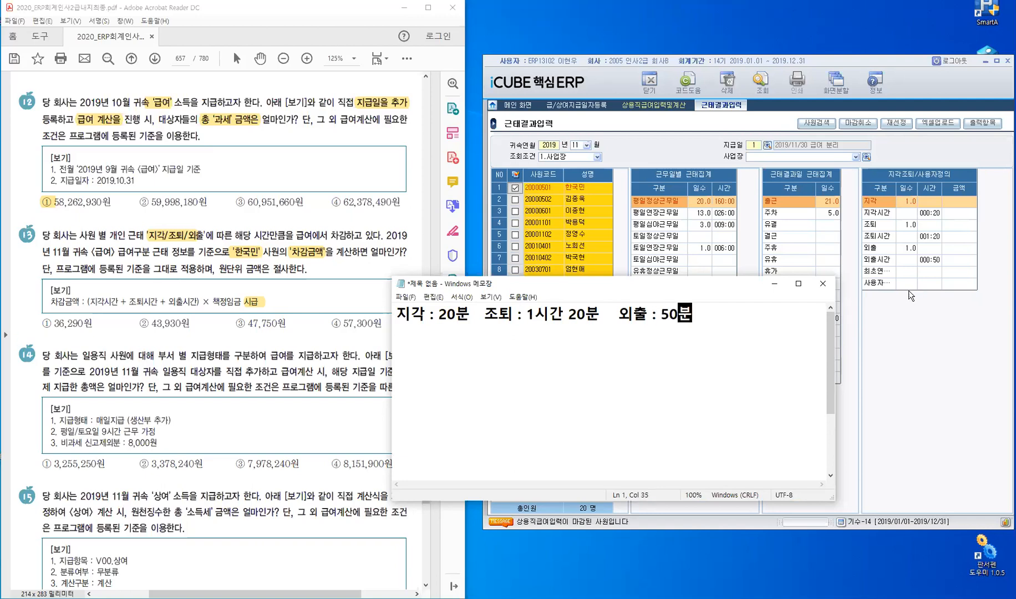
{"action": "key", "text": "Return"}
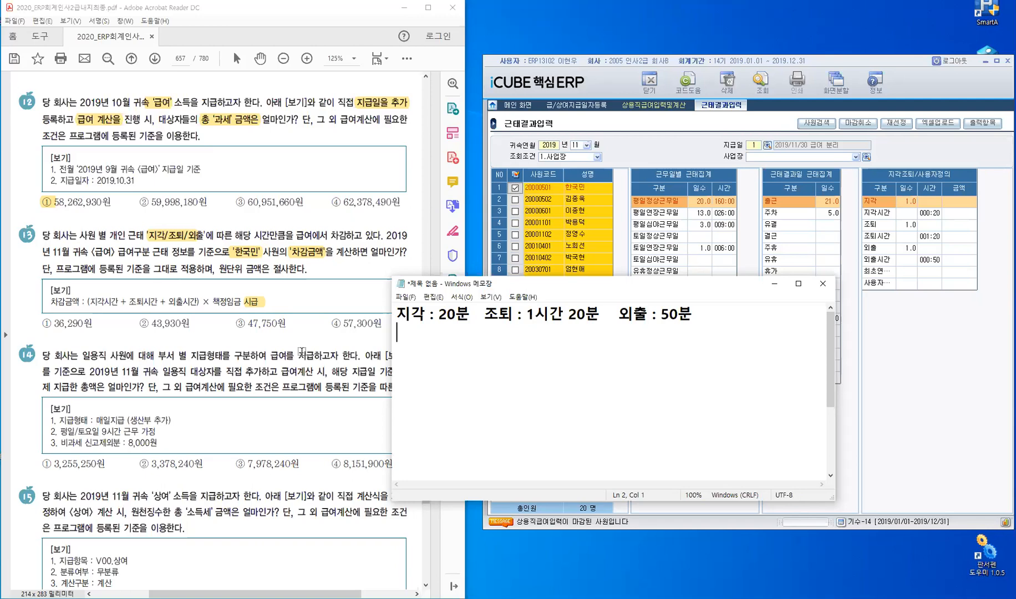
Write the deduction formula '(20+80+50)/60*' on the second line of the note
{"action": "type", "text": "20+89"}
{"action": "key", "text": "BackSpace"}
{"action": "type", "text": "0+50"}
{"action": "key", "text": "Home"}
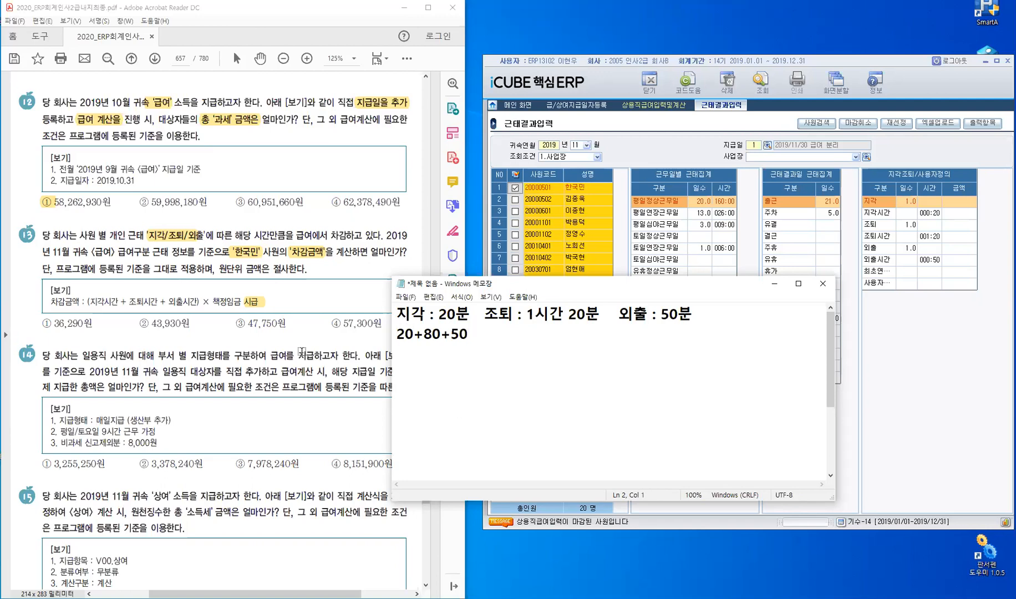
{"action": "type", "text": "9"}
{"action": "key", "text": "BackSpace"}
{"action": "type", "text": "("}
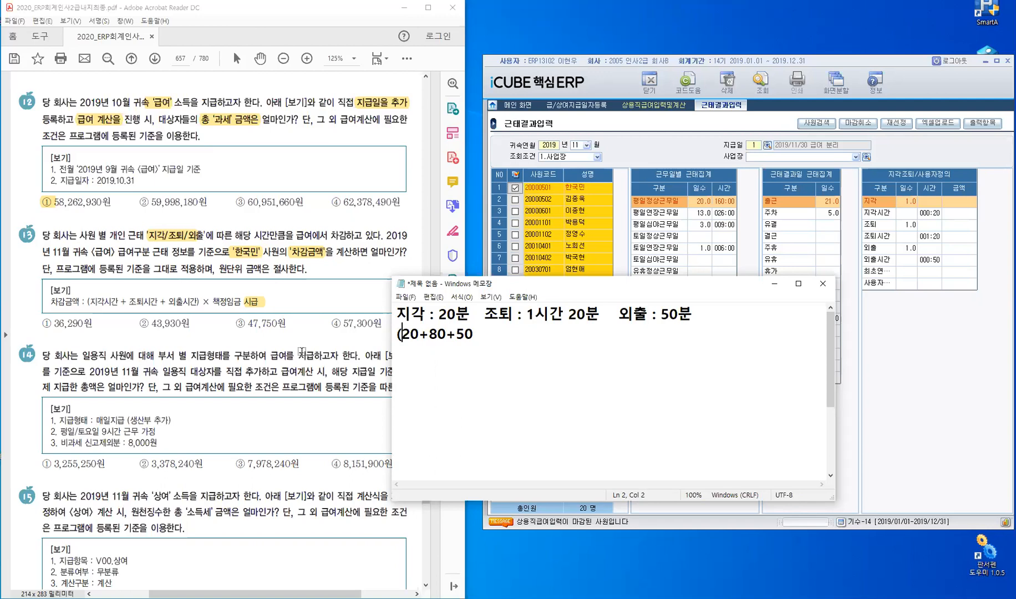
{"action": "key", "text": "End"}
{"action": "type", "text": ")/60*"}
Move the Notepad window clear of the ERP data and show the first employee's 급여정보 in 인사정보등록
{"action": "left_click_drag", "start_coordinate": [707, 287], "coordinate": [515, 354]}
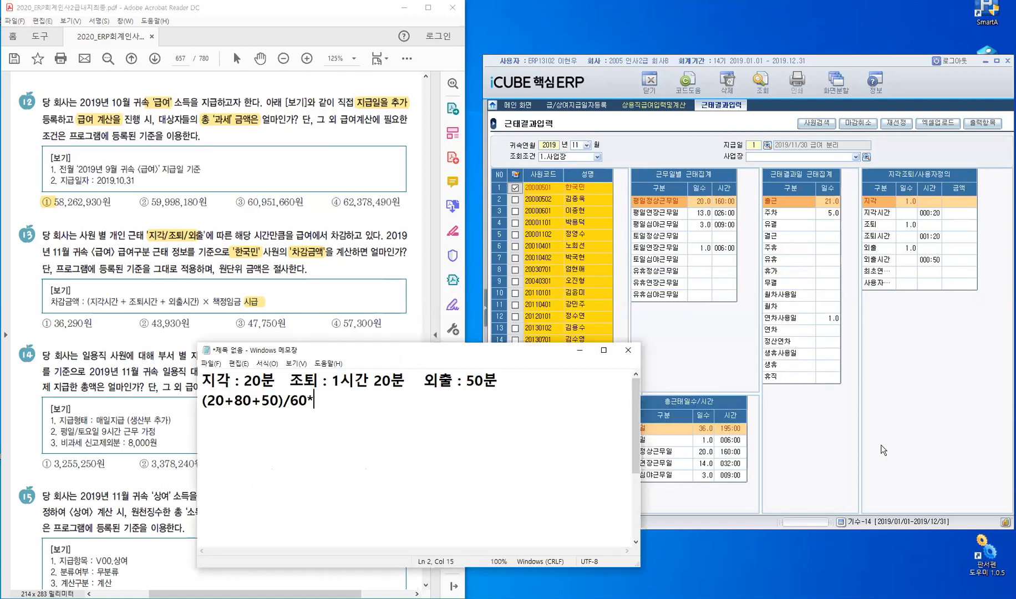
{"action": "left_click", "coordinate": [488, 312]}
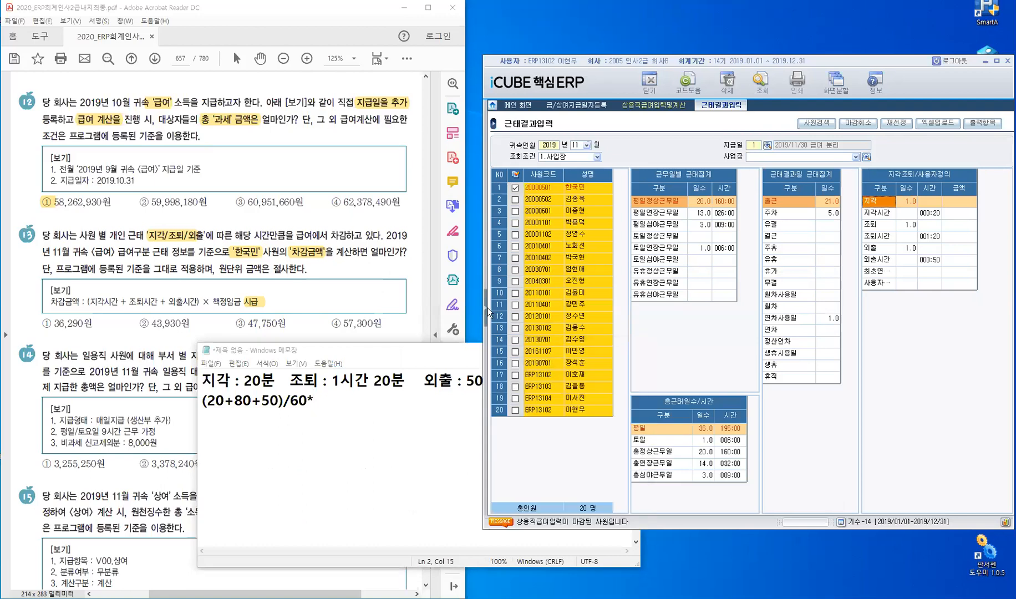
{"action": "left_click", "coordinate": [487, 308]}
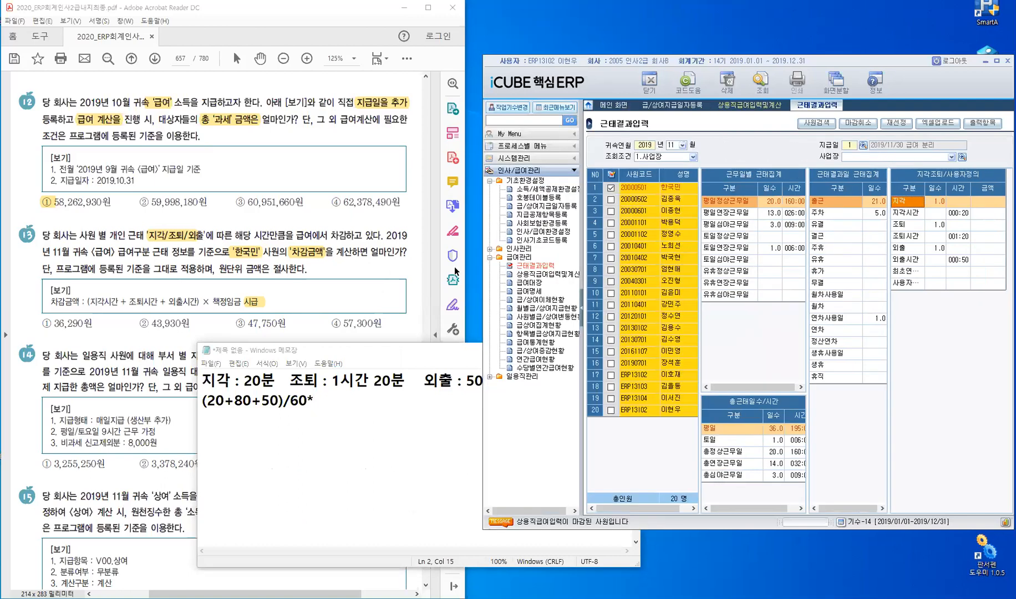
{"action": "left_click", "coordinate": [524, 250]}
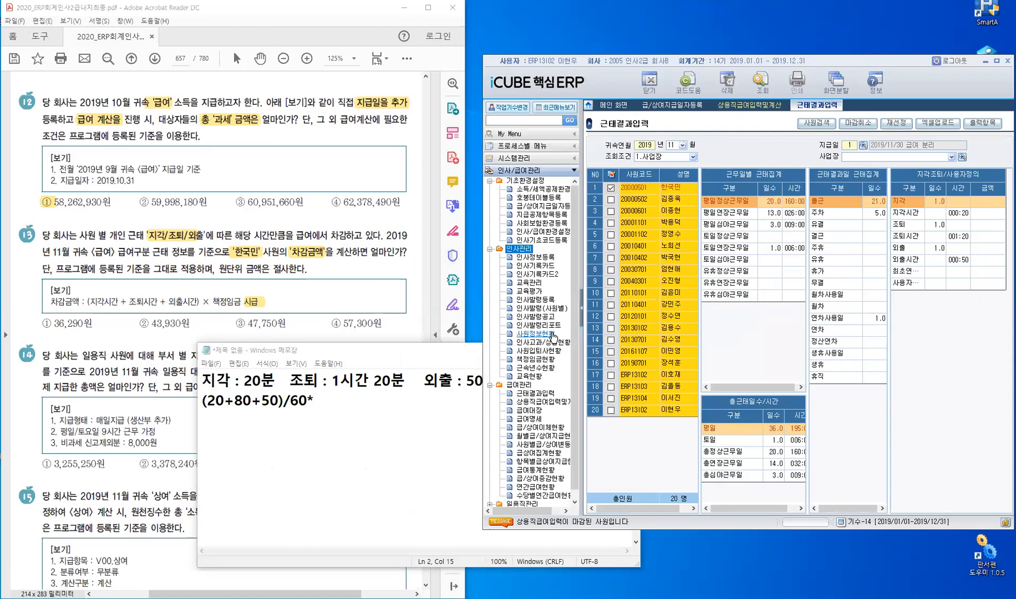
{"action": "left_click", "coordinate": [544, 257]}
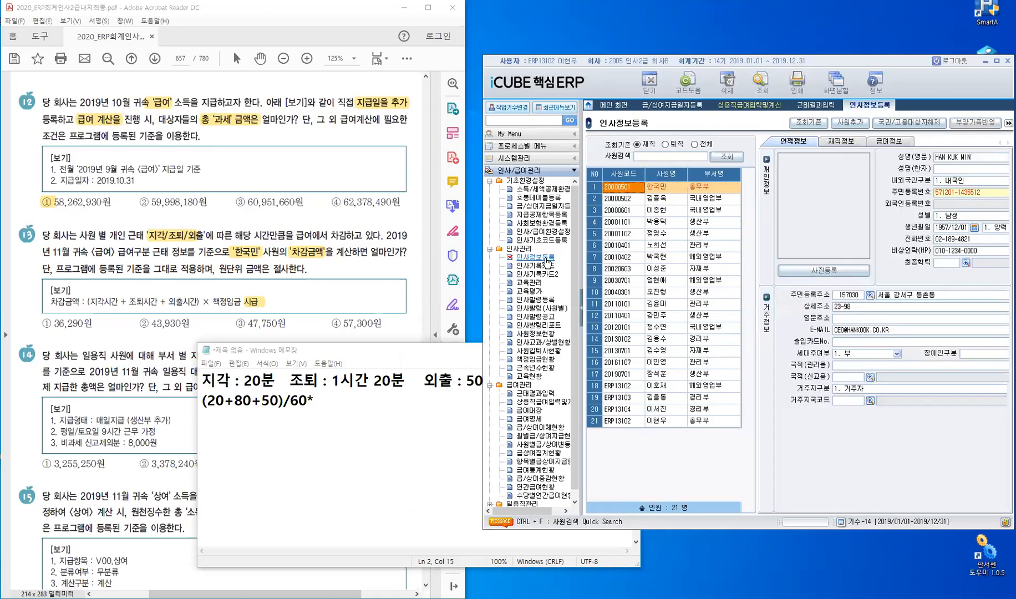
{"action": "left_click", "coordinate": [581, 310]}
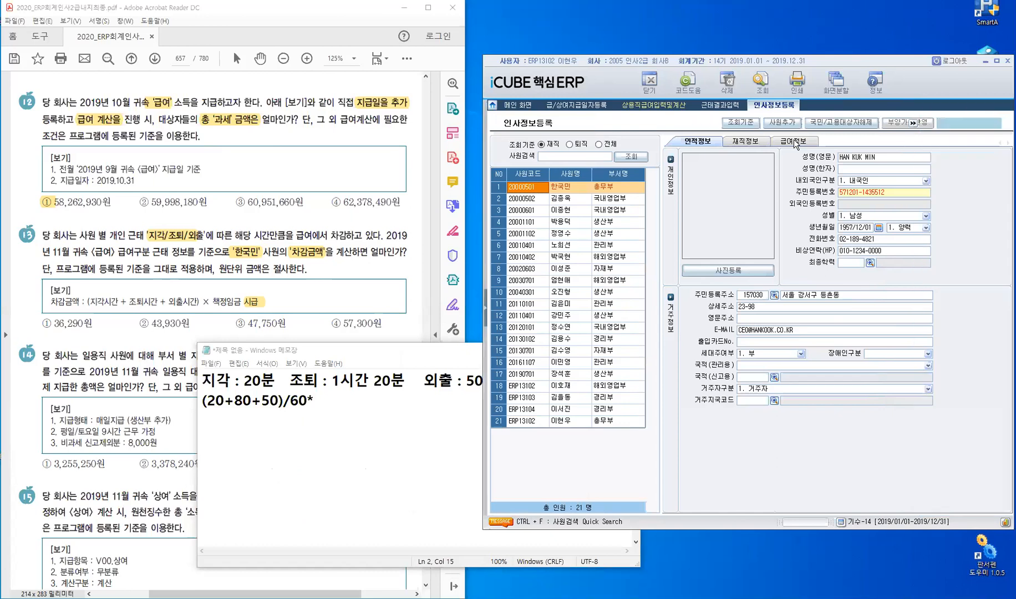
{"action": "left_click", "coordinate": [795, 140]}
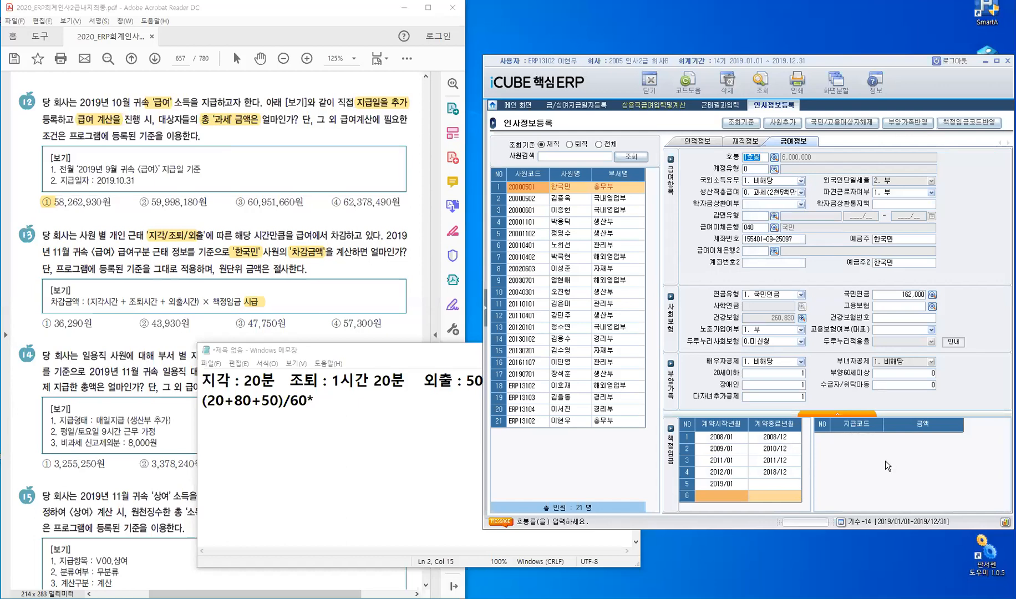
Unmask the 책정임금 amounts for the first employee's contract starting 2019/01
{"action": "left_click", "coordinate": [727, 484]}
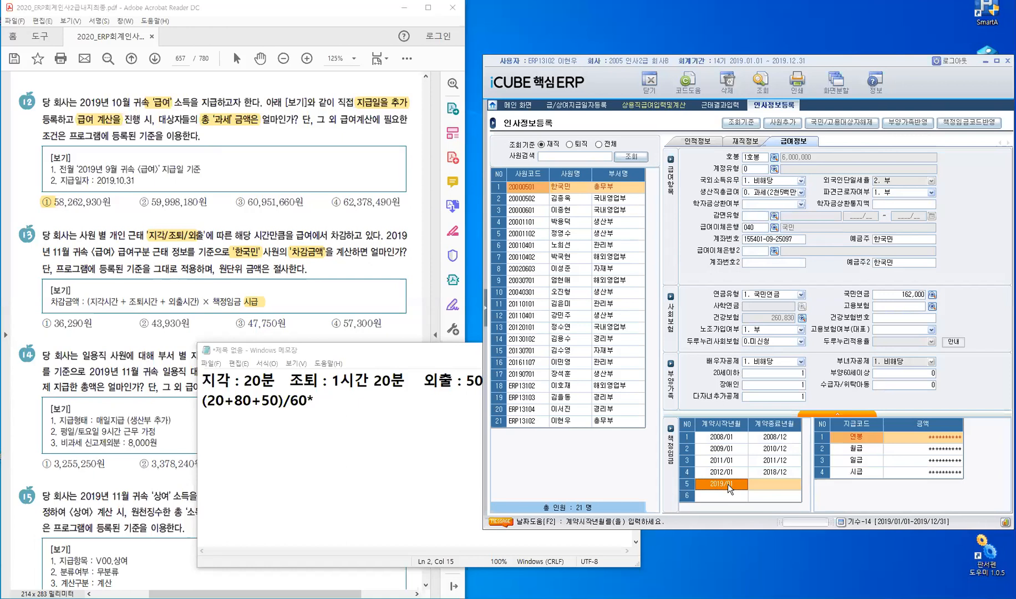
{"action": "left_click", "coordinate": [922, 436]}
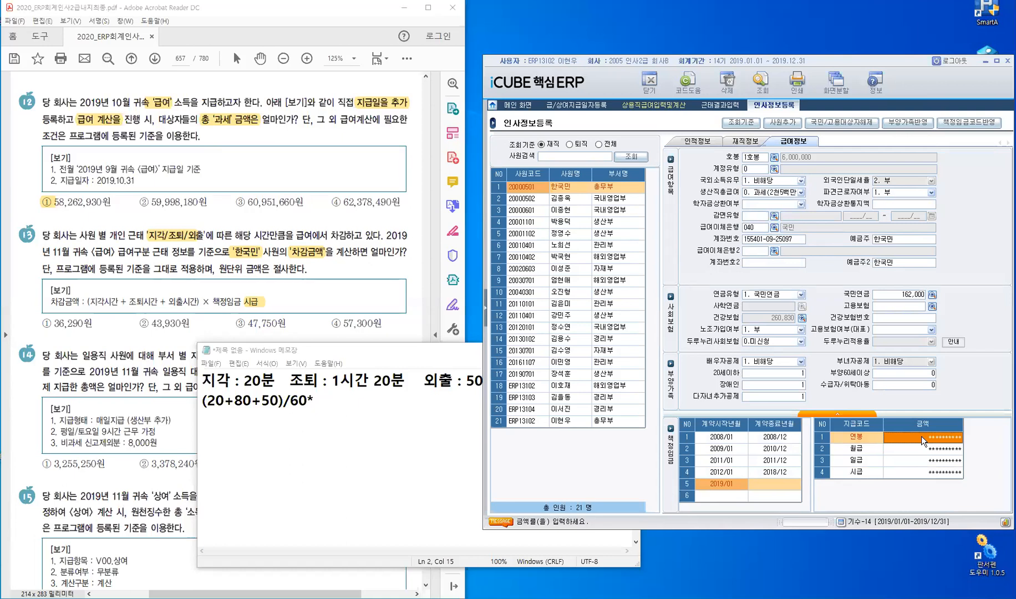
{"action": "key", "text": "ctrl+F3"}
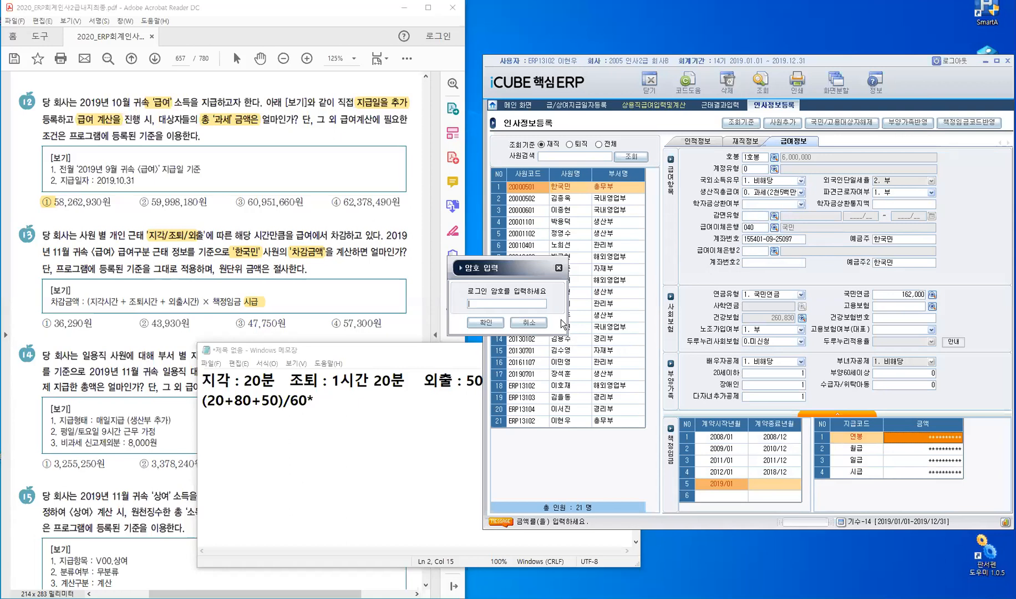
{"action": "left_click", "coordinate": [485, 325]}
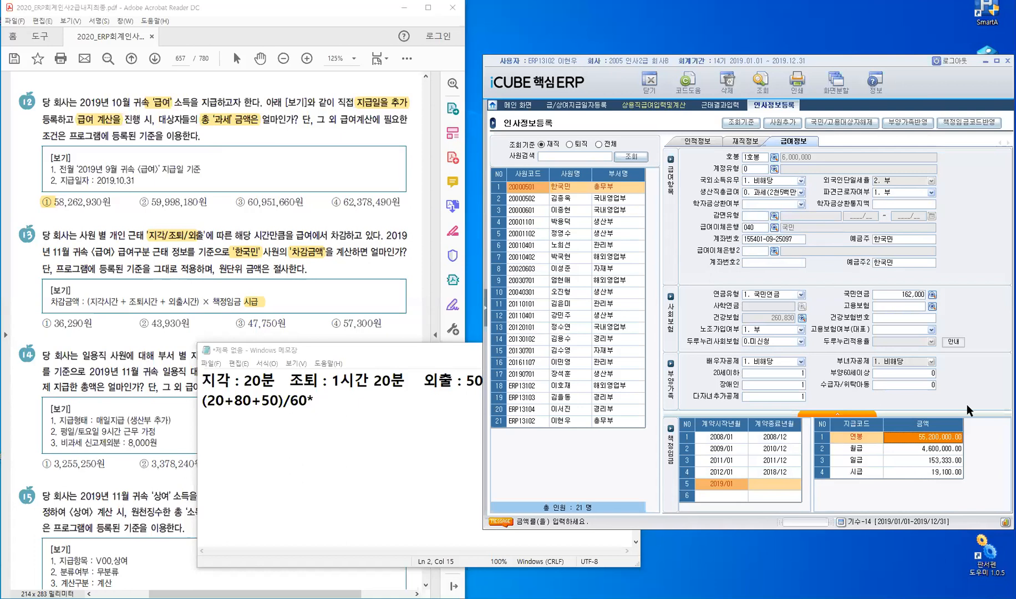
Complete the deduction formula in Notepad with the employee's 시급, adding '19,100 =' to its end
{"action": "left_click", "coordinate": [919, 473]}
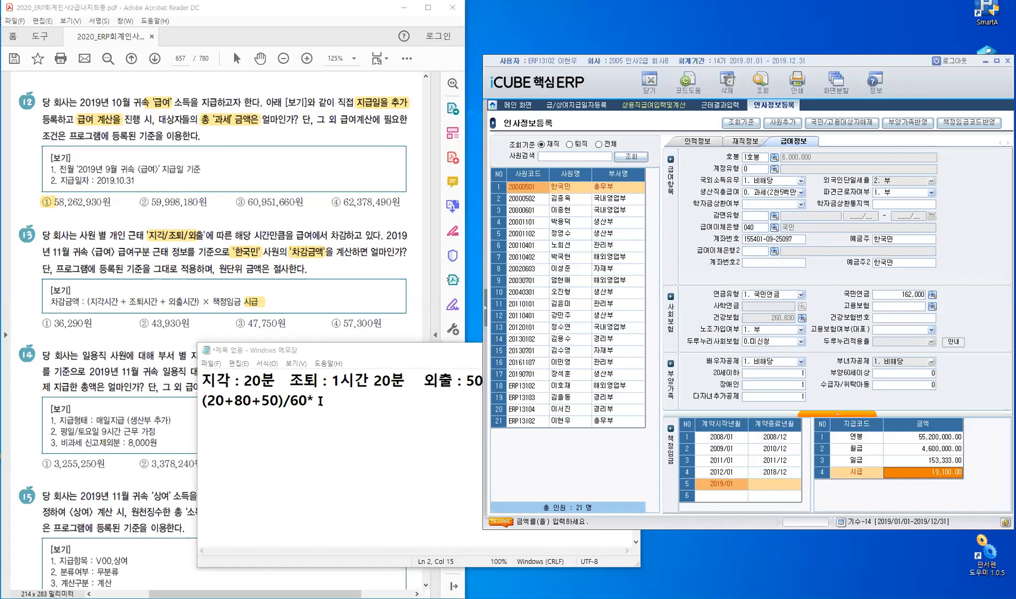
{"action": "left_click", "coordinate": [412, 415]}
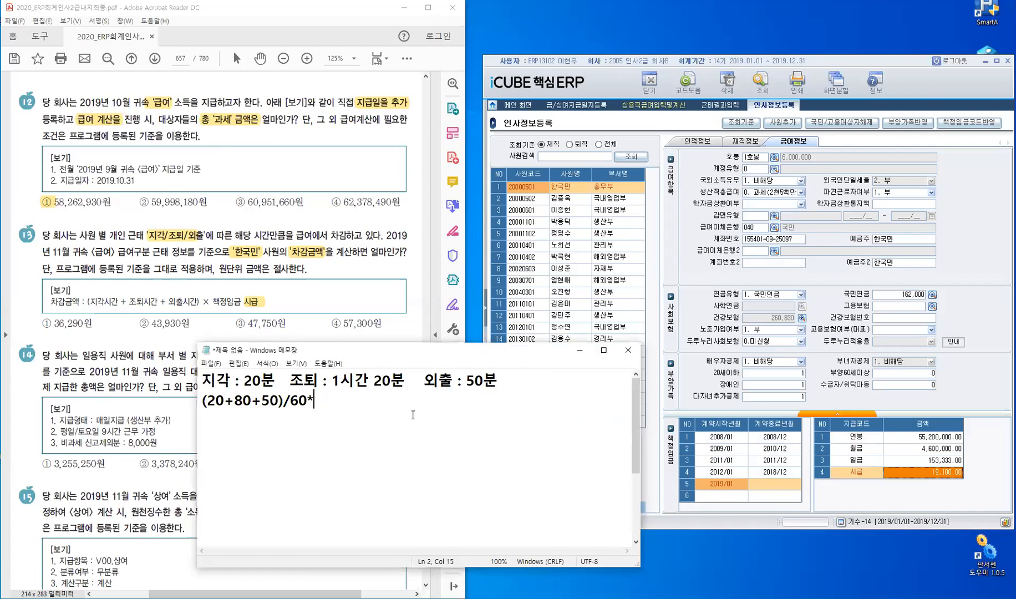
{"action": "type", "text": "19,100 ="}
Switch to Calculator, move it clear of the note and compute 150 ÷ 60 × 19100
{"action": "key", "text": "alt+Tab"}
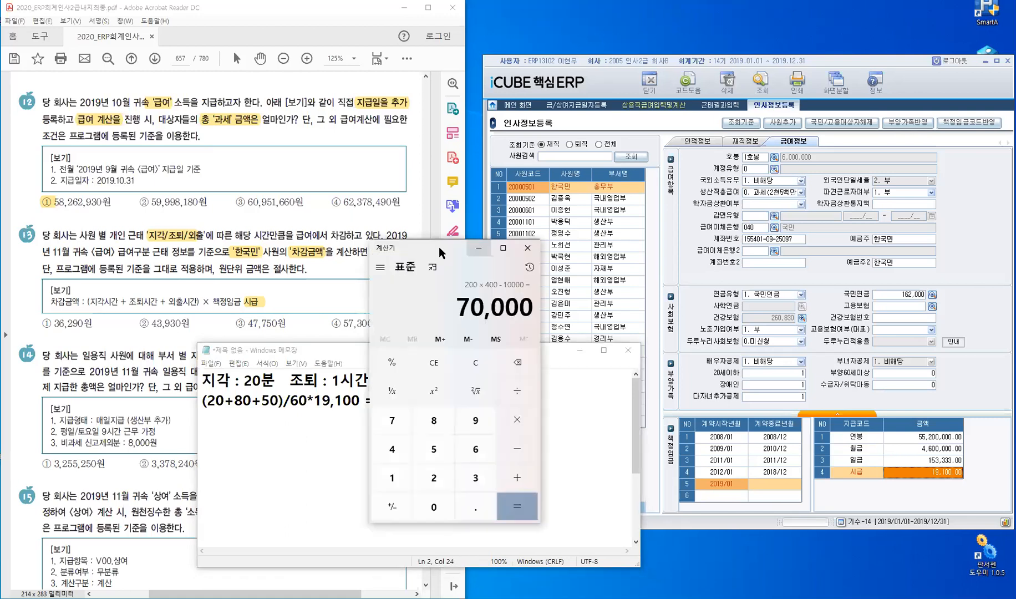
{"action": "left_click_drag", "start_coordinate": [438, 253], "coordinate": [737, 204]}
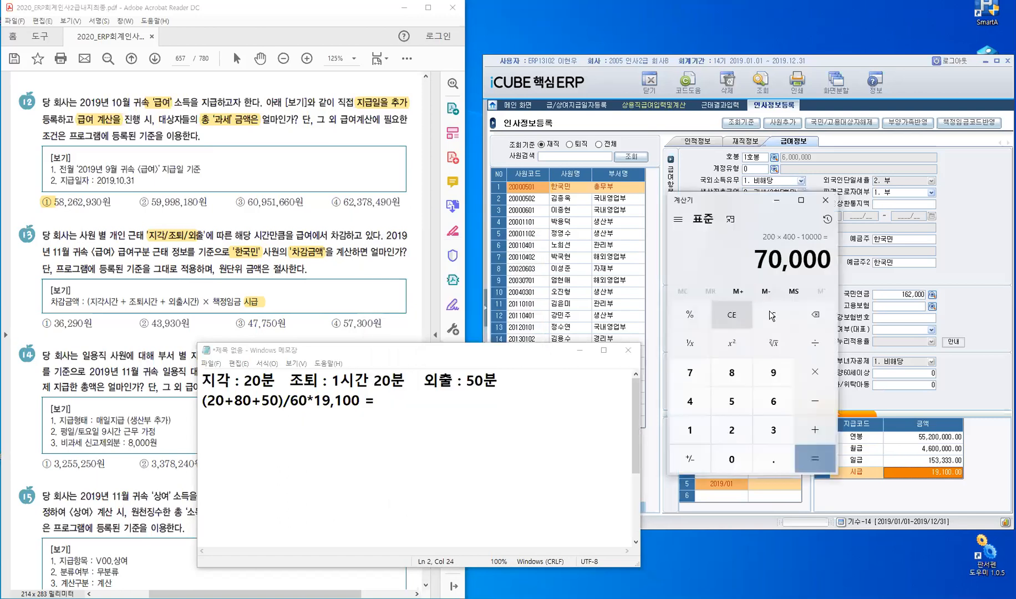
{"action": "left_click", "coordinate": [772, 314]}
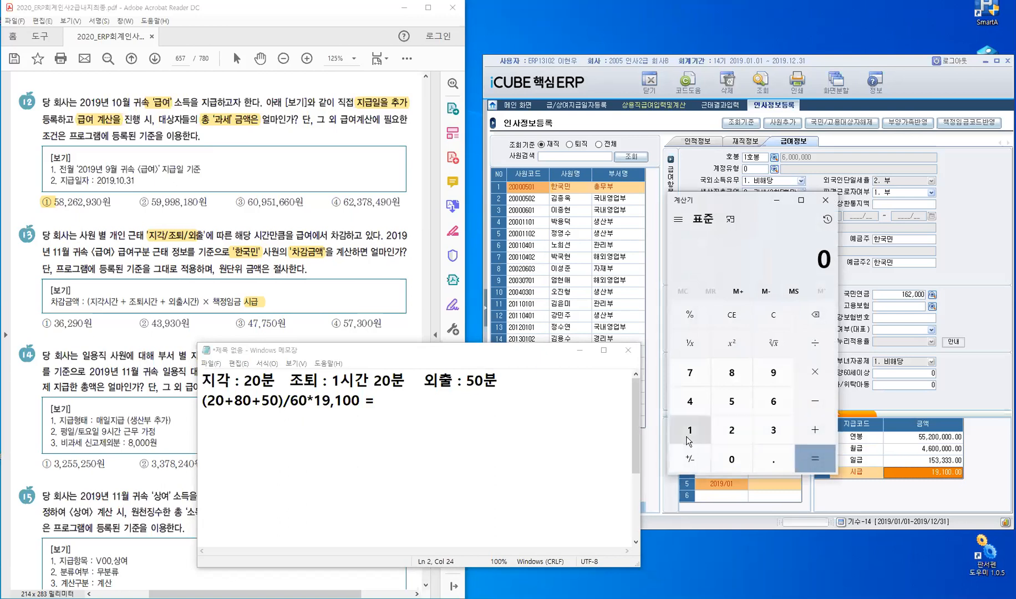
{"action": "type", "text": "150"}
{"action": "key", "text": "slash"}
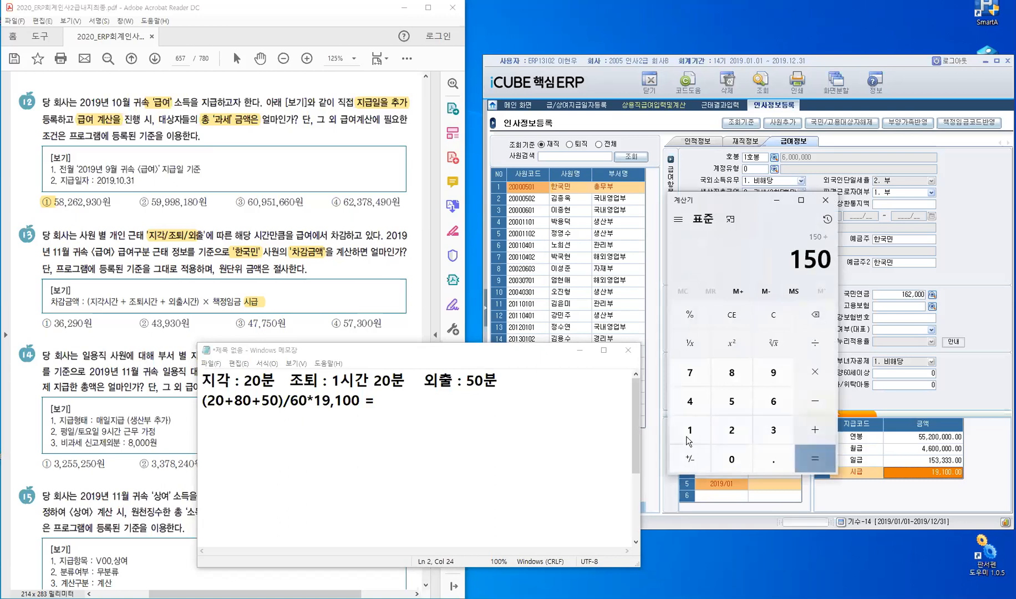
{"action": "type", "text": "60"}
{"action": "key", "text": "asterisk"}
{"action": "type", "text": "19100"}
{"action": "key", "text": "Return"}
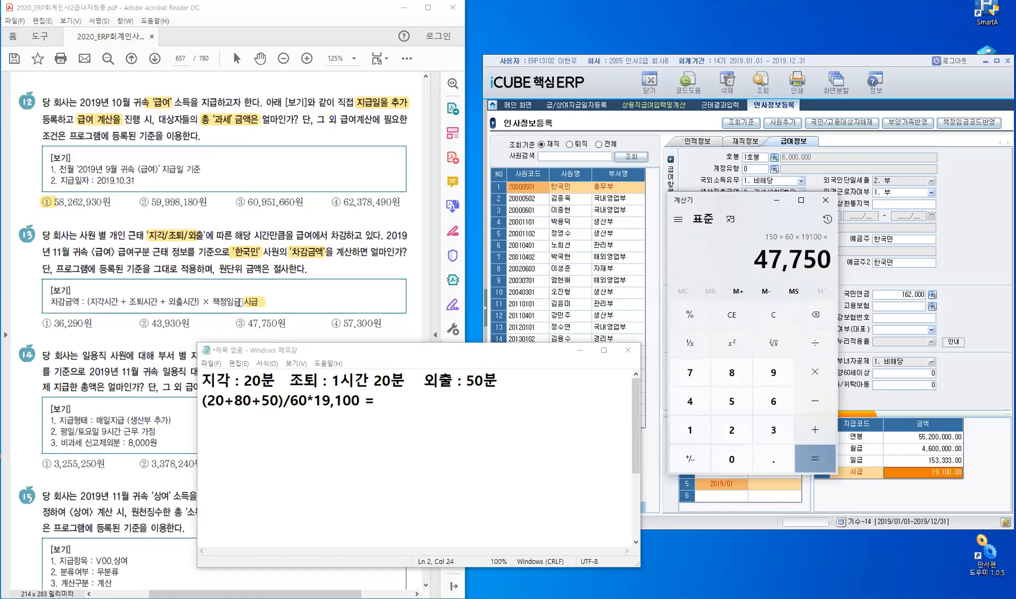
Highlight answer ③ 47,750원 for question 13 in the PDF and put away Notepad and Calculator
{"action": "left_click_drag", "start_coordinate": [236, 323], "coordinate": [286, 323]}
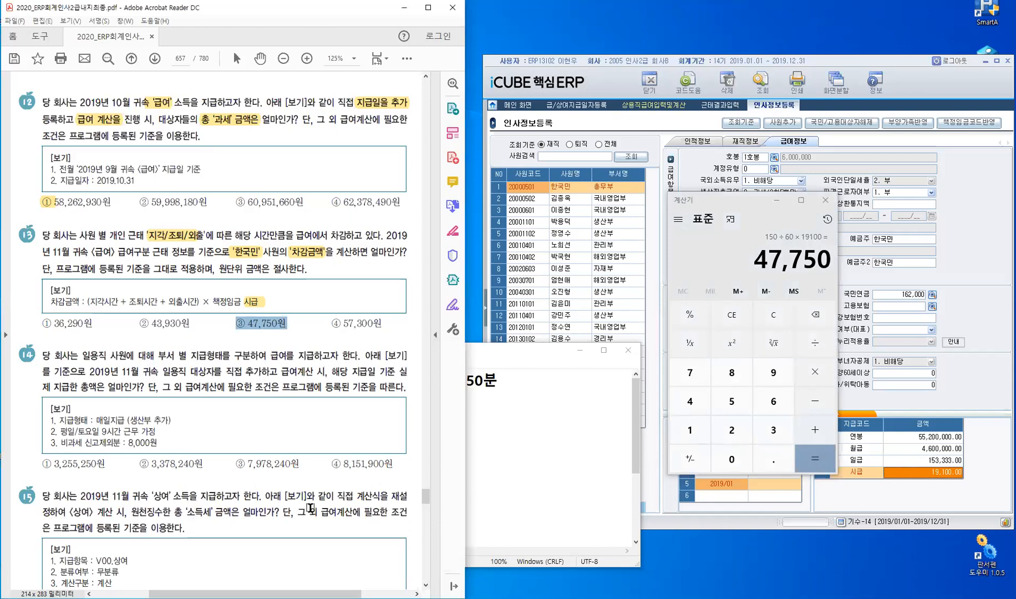
{"action": "left_click", "coordinate": [571, 356]}
{"action": "left_click", "coordinate": [580, 350]}
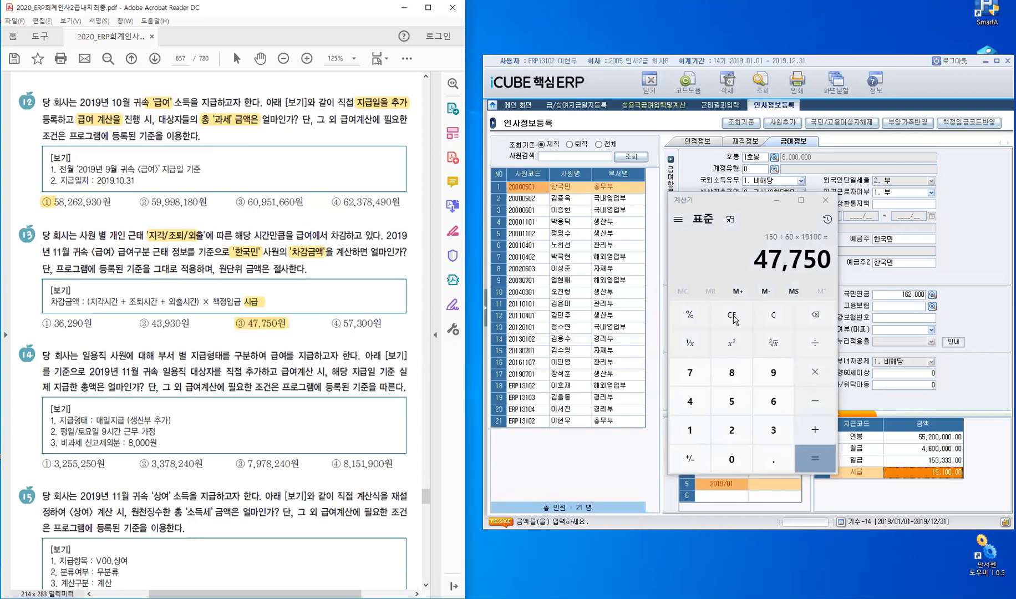
{"action": "key", "text": "Escape"}
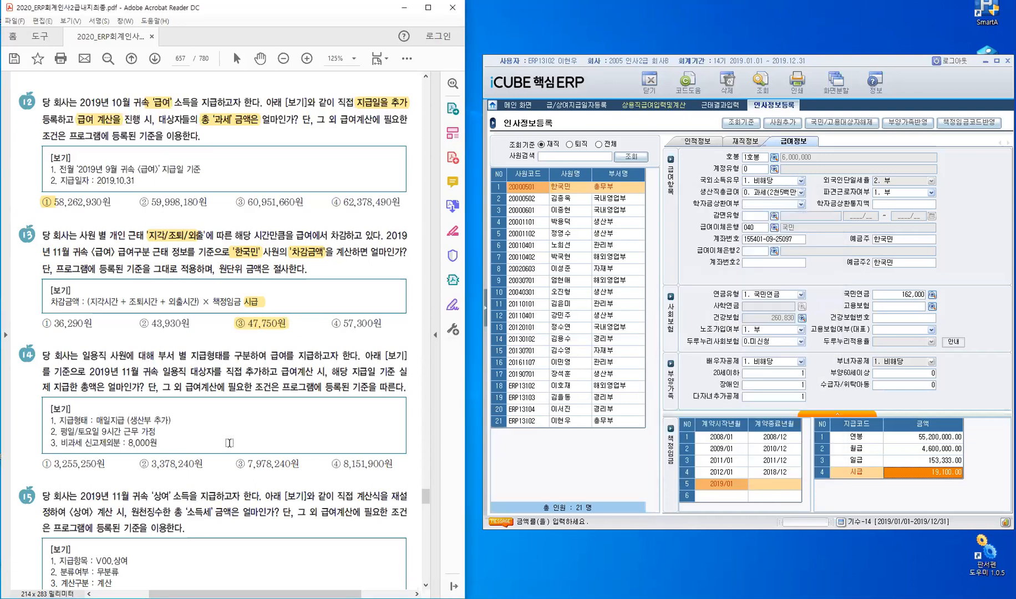
Close all open ERP screens before starting question 14
{"action": "scroll", "coordinate": [239, 432], "scroll_direction": "down", "scroll_amount": 3}
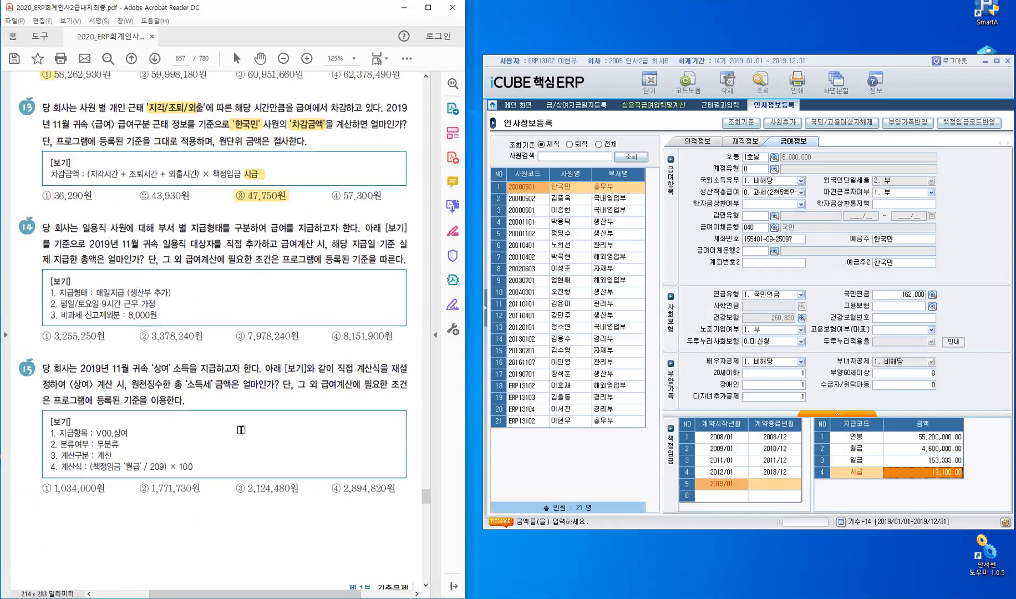
{"action": "scroll", "coordinate": [240, 429], "scroll_direction": "down", "scroll_amount": 2}
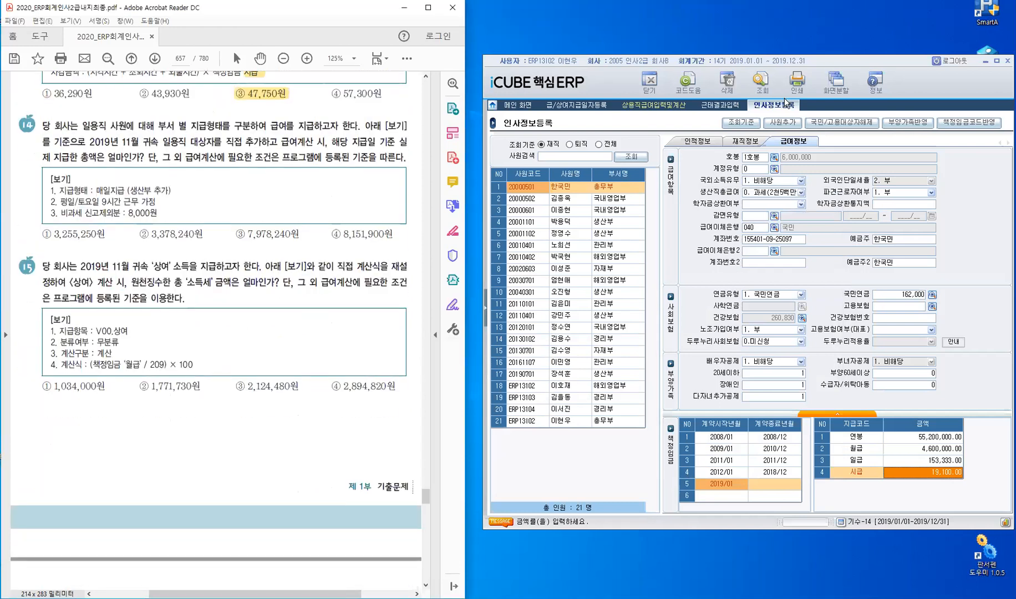
{"action": "right_click", "coordinate": [785, 105]}
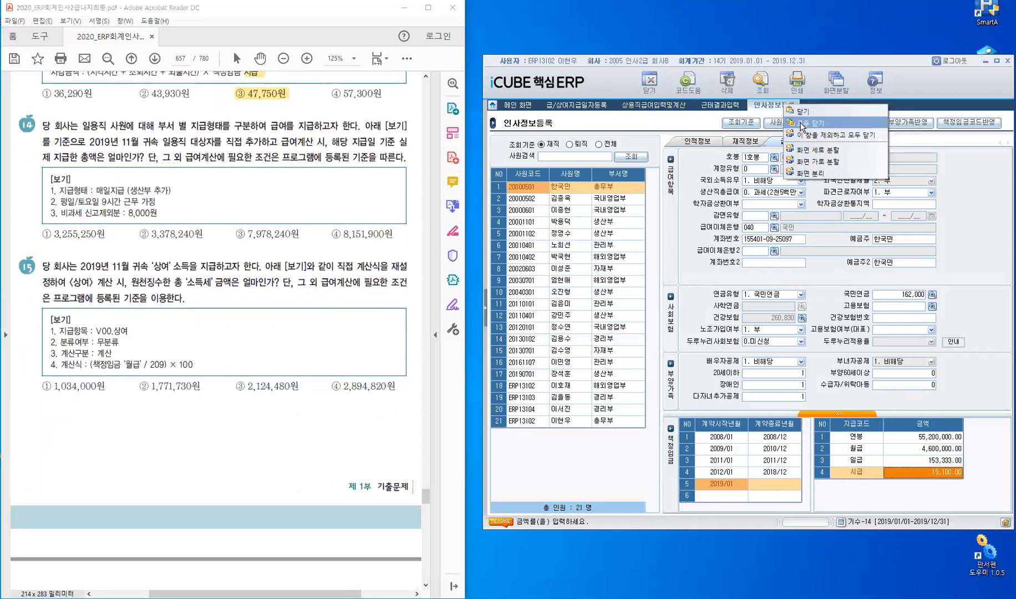
{"action": "left_click", "coordinate": [802, 123]}
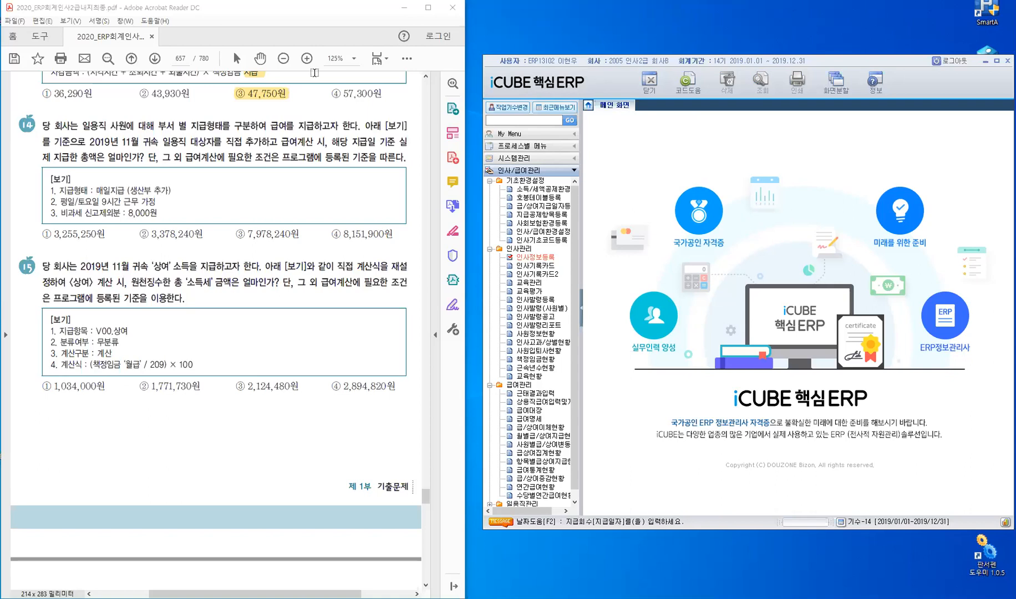
Highlight '일용직 대상자를 직접 추가하고', '실제 지급한 총액은' and '일용직' in the text of question 14
{"action": "left_click_drag", "start_coordinate": [164, 142], "coordinate": [278, 142]}
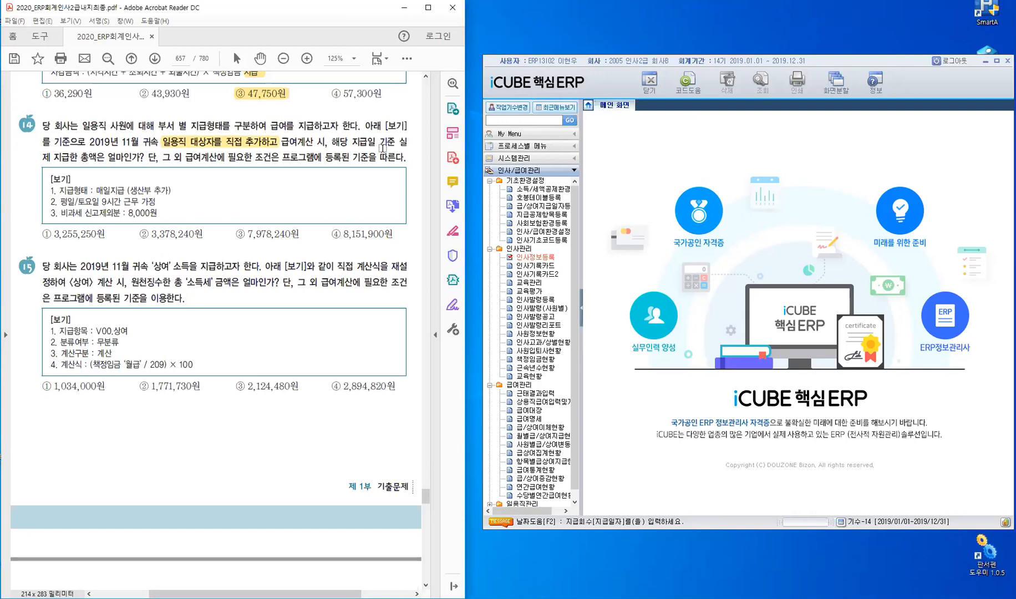
{"action": "double_click", "coordinate": [87, 157]}
{"action": "left_click_drag", "start_coordinate": [43, 156], "coordinate": [102, 159]}
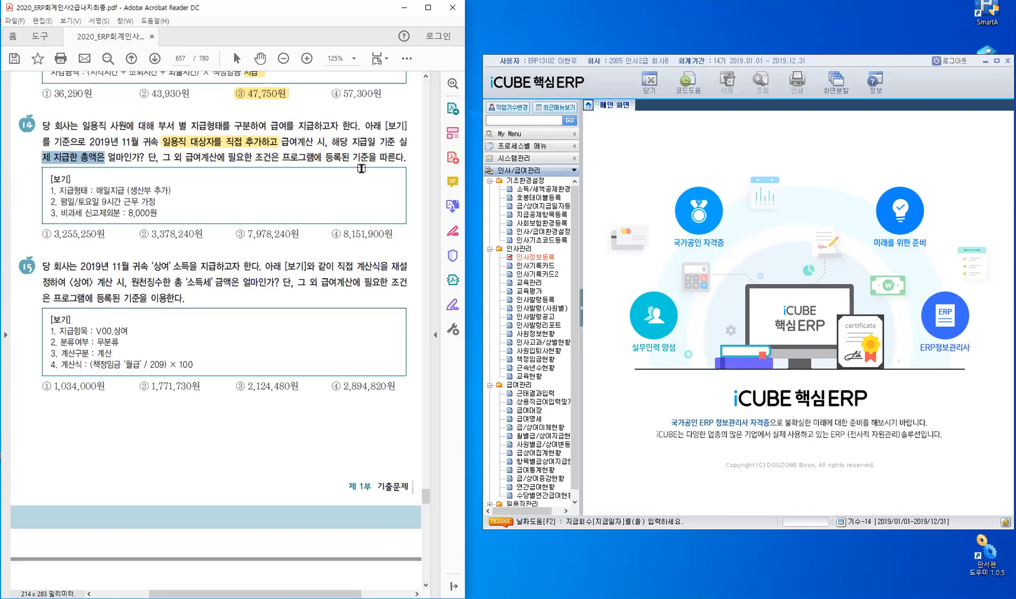
{"action": "left_click_drag", "start_coordinate": [399, 142], "coordinate": [408, 150]}
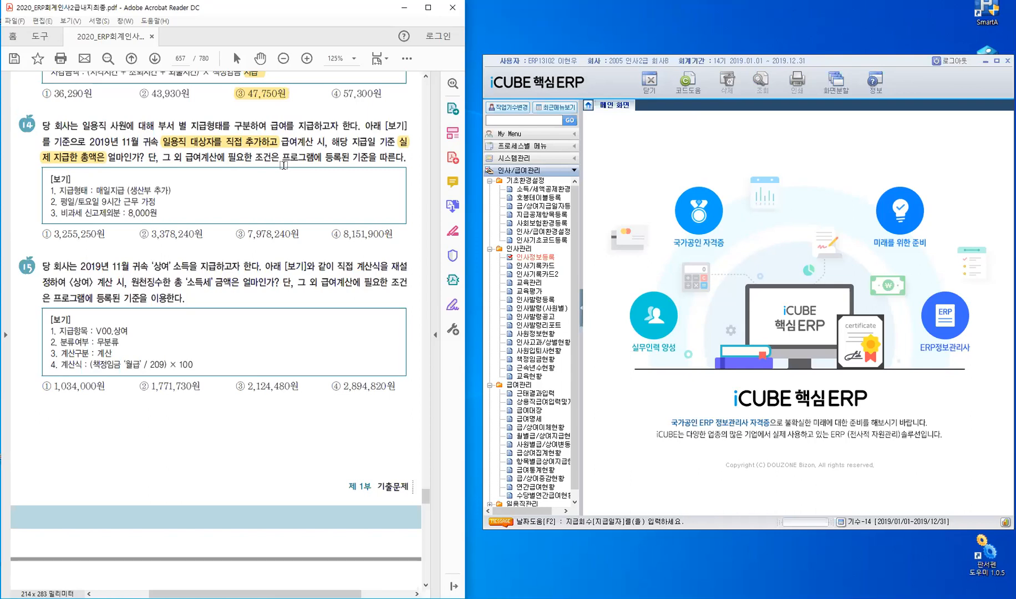
{"action": "double_click", "coordinate": [97, 126]}
Collapse the 기초환경설정, 인사관리 and 급여관리 groups and open 일용직급여지급일자등록 under 일용직관리
{"action": "left_click", "coordinate": [490, 181]}
{"action": "left_click", "coordinate": [489, 189]}
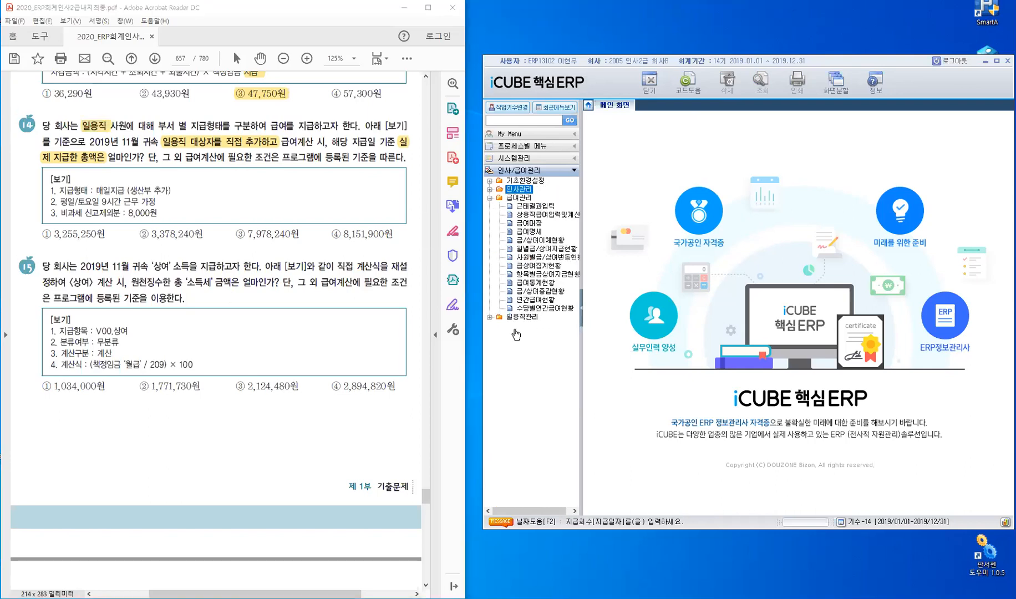
{"action": "left_click", "coordinate": [490, 198]}
{"action": "left_click", "coordinate": [526, 206]}
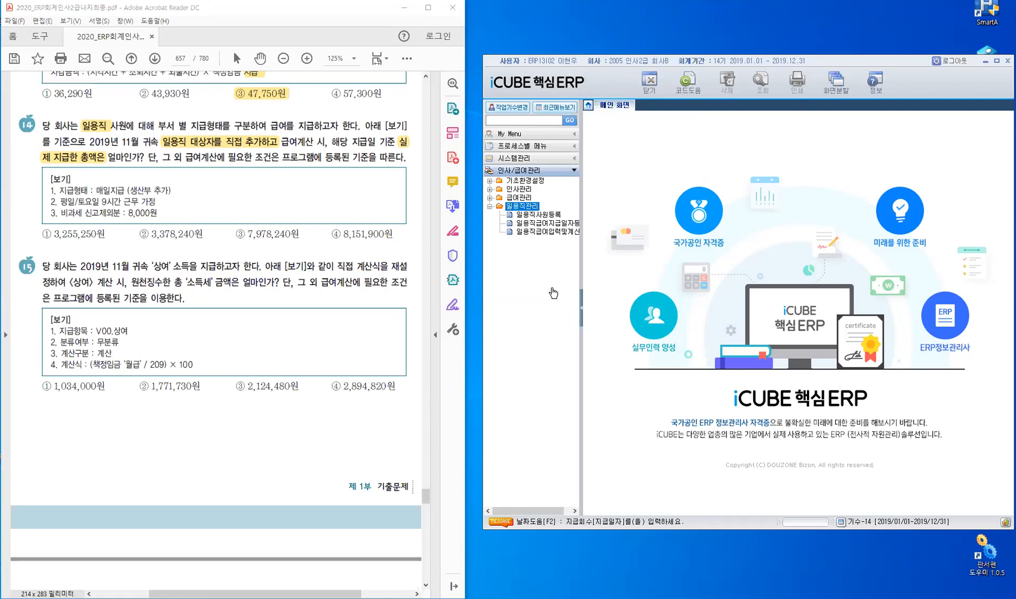
{"action": "left_click", "coordinate": [557, 225]}
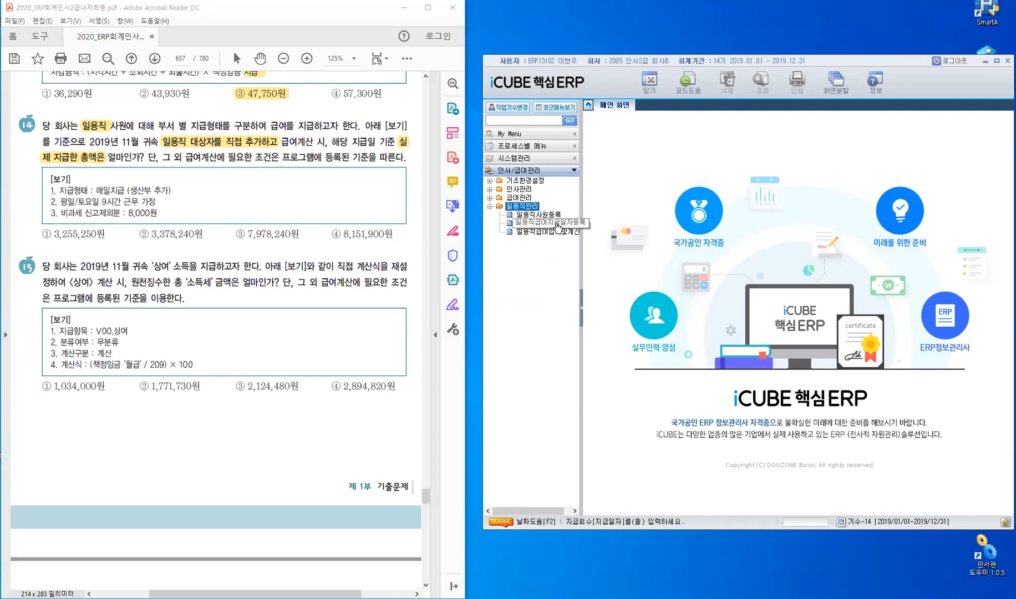
{"action": "left_click", "coordinate": [556, 224]}
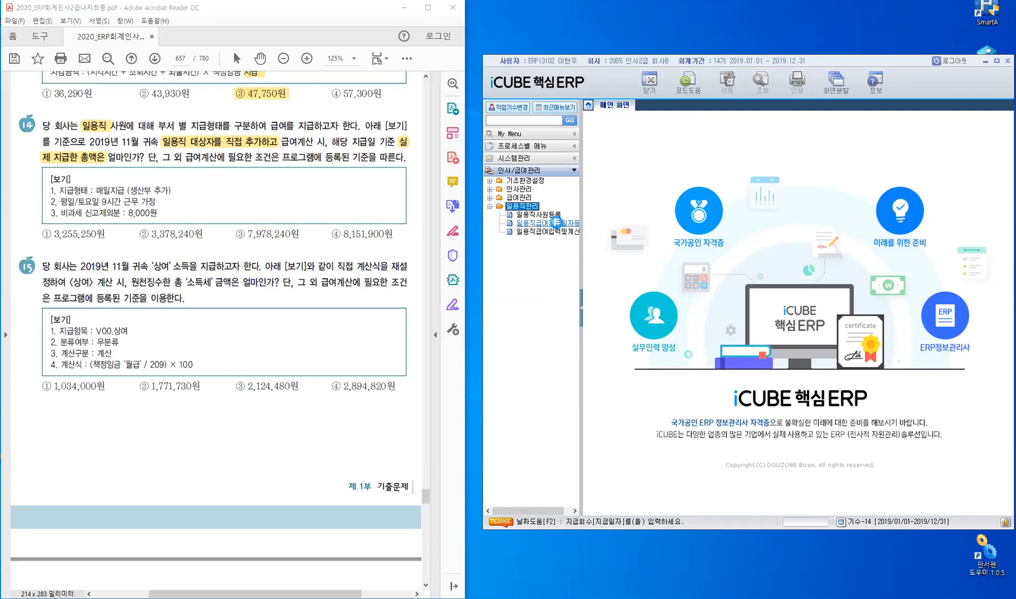
{"action": "left_click", "coordinate": [556, 224]}
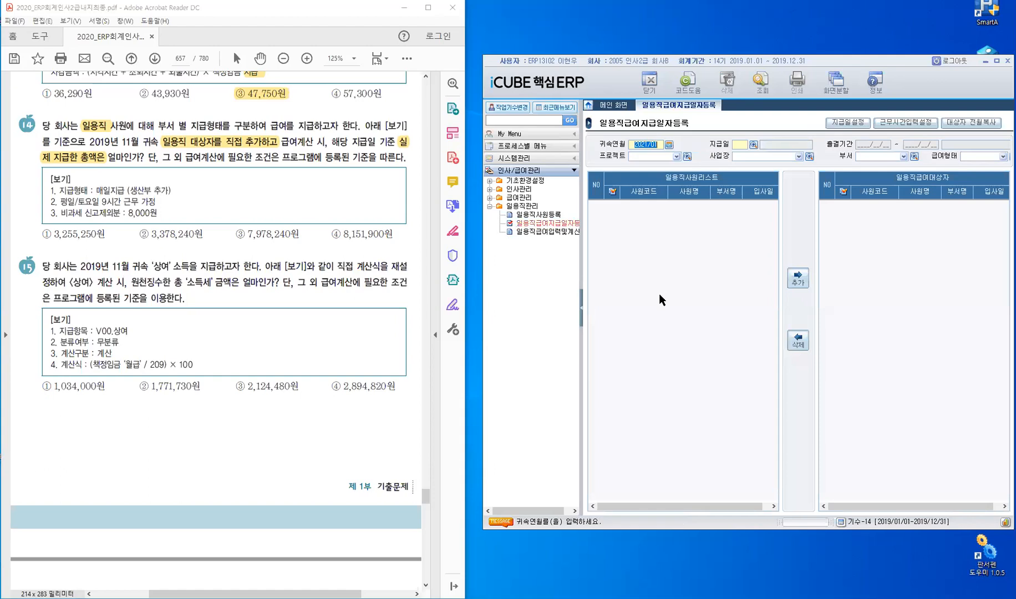
Set 귀속연월 to 2019/11 and review the registered daily-worker pay dates and their 지급형태
{"action": "type", "text": "20"}
{"action": "type", "text": "19/11"}
{"action": "key", "text": "Return"}
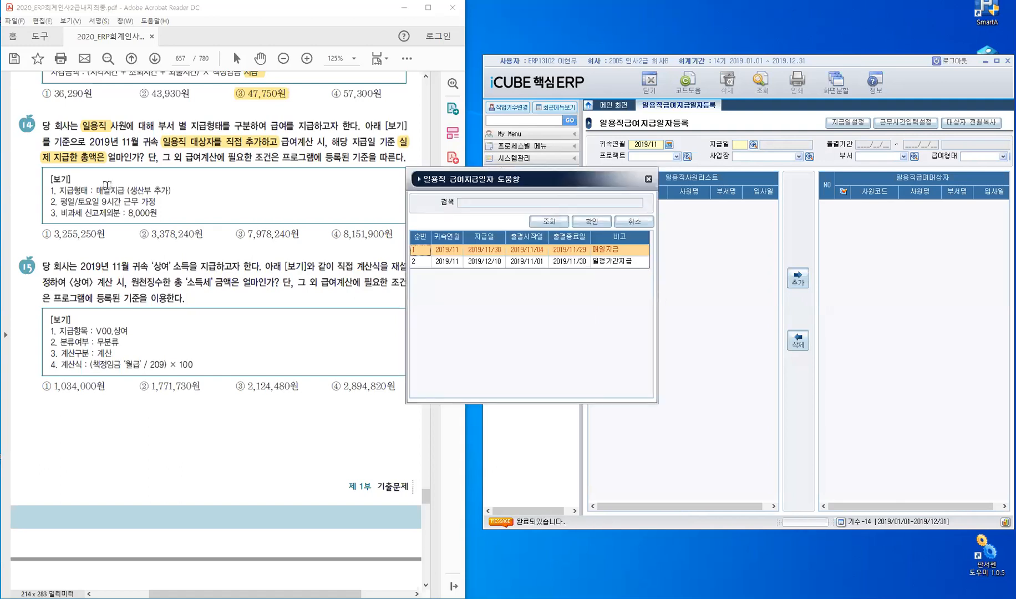
{"action": "key", "text": "ctrl"}
{"action": "key", "text": "Escape"}
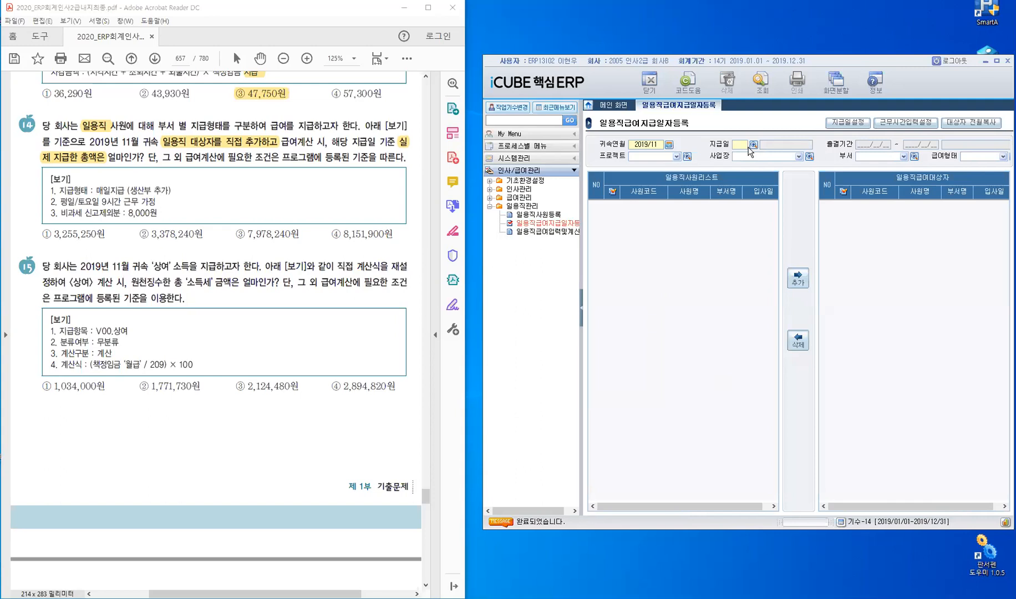
{"action": "left_click", "coordinate": [848, 122]}
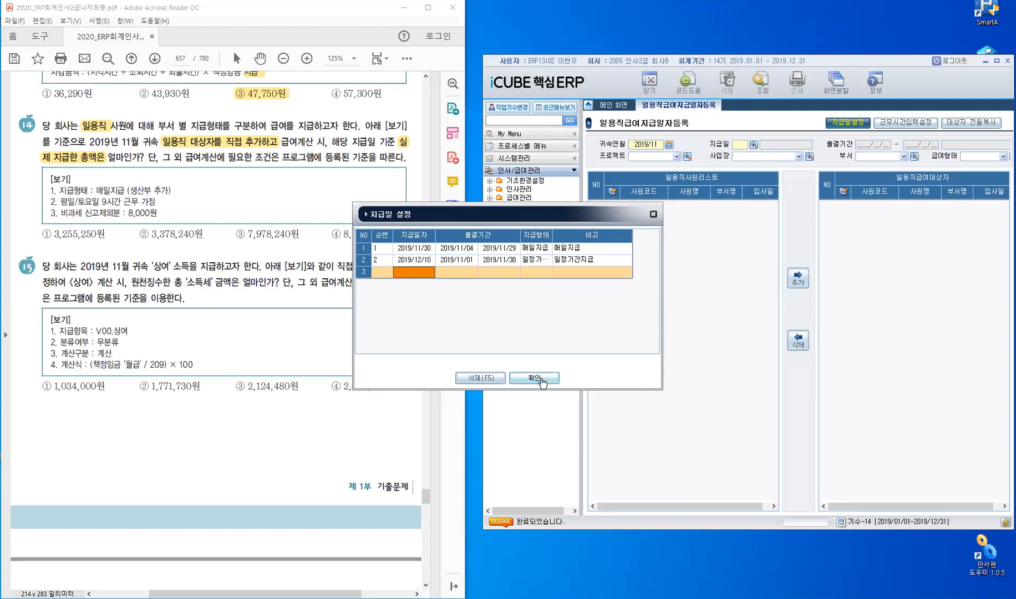
{"action": "left_click", "coordinate": [651, 216]}
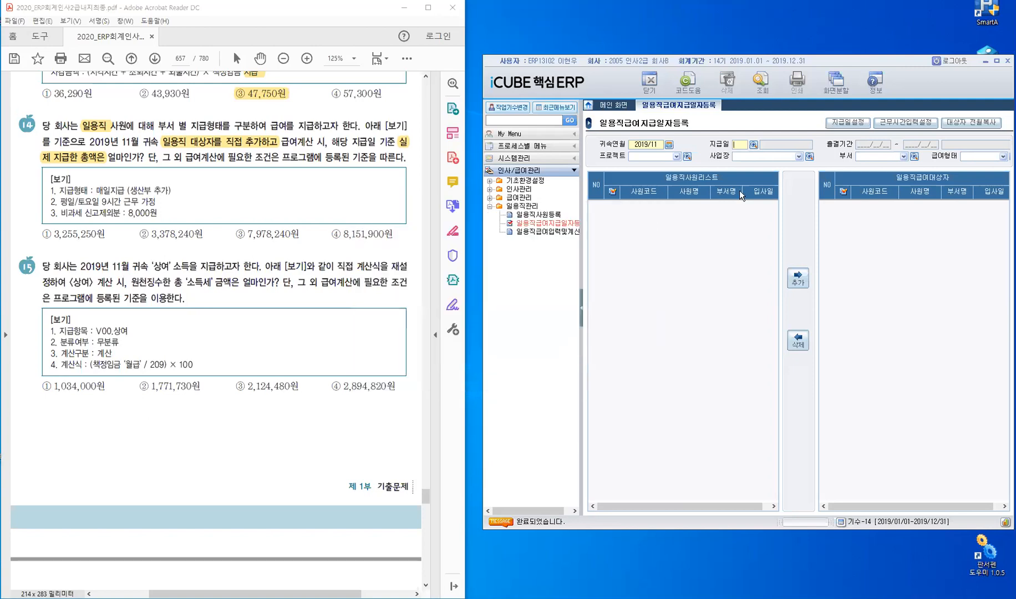
Choose the 매일지급 pay date 2019/11/30 as the 지급일
{"action": "left_click", "coordinate": [740, 145]}
{"action": "key", "text": "F2"}
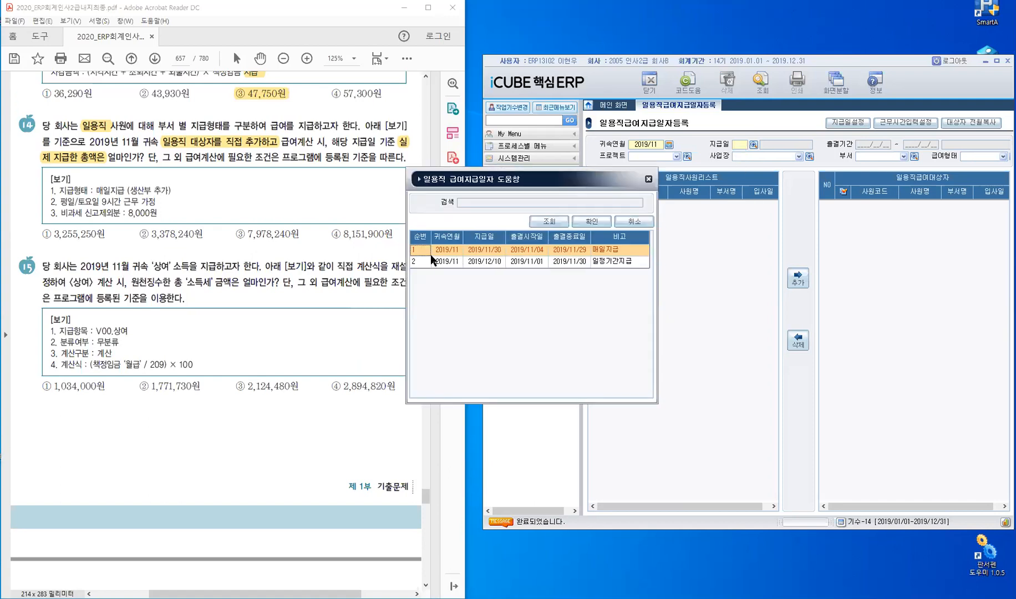
{"action": "left_click", "coordinate": [590, 225]}
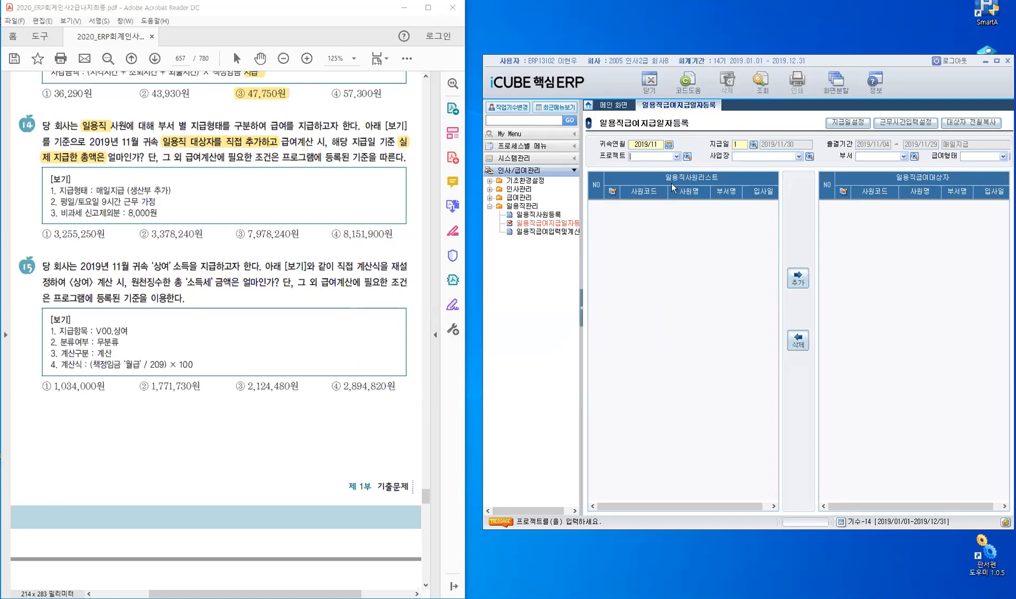
Filter the 부서 by 4100 생산부 and query the daily workers for the chosen pay date
{"action": "key", "text": "Return"}
{"action": "key", "text": "Return"}
{"action": "key", "text": "F2"}
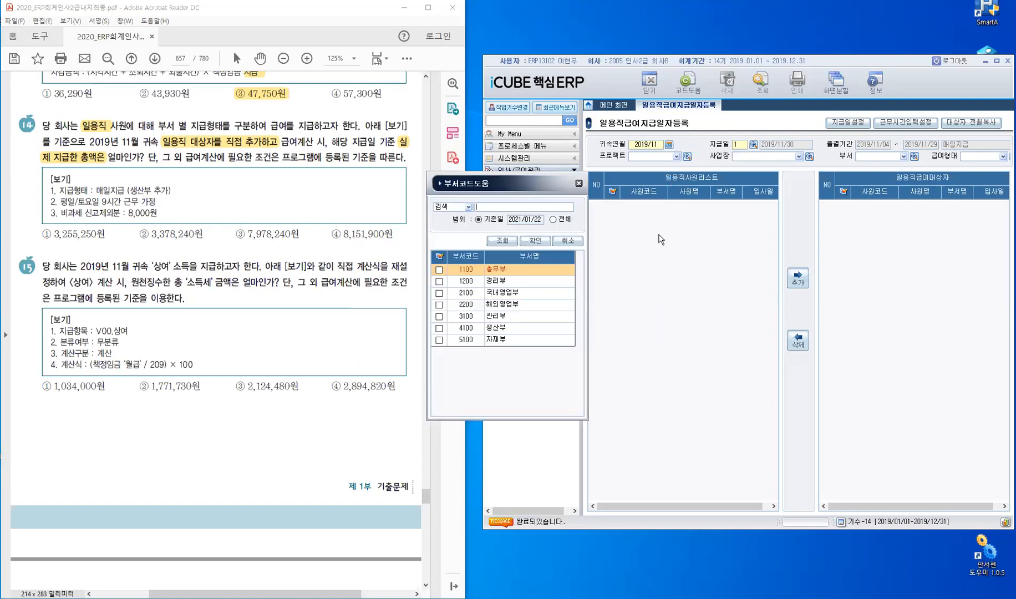
{"action": "left_click", "coordinate": [438, 329]}
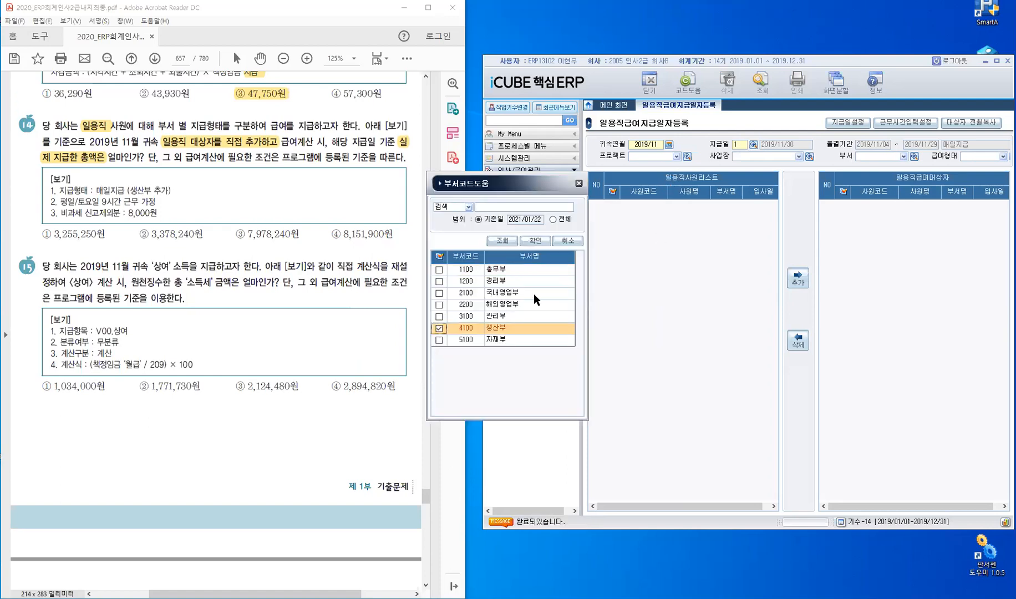
{"action": "left_click", "coordinate": [534, 243]}
{"action": "left_click", "coordinate": [764, 84]}
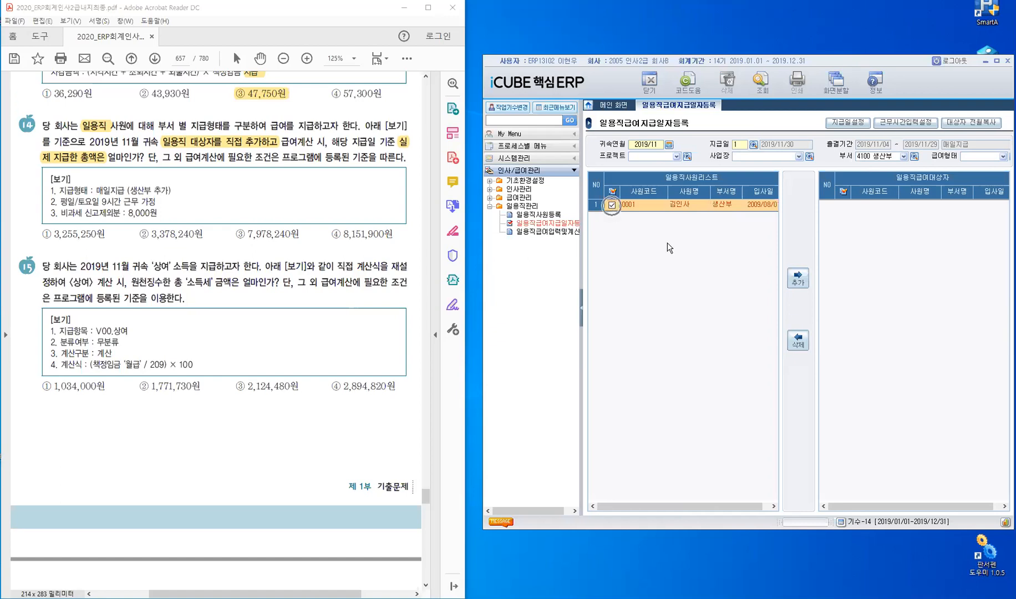
Add the selected 생산부 daily worker to the 일용직급여대상자 list and open 일용직급여입력및계산
{"action": "left_click", "coordinate": [797, 279]}
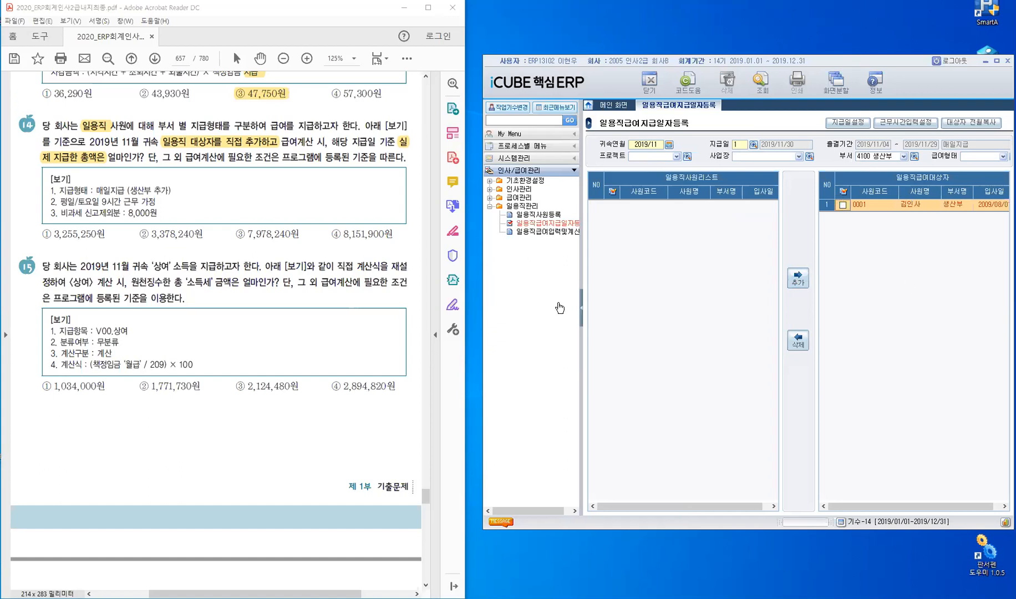
{"action": "left_click", "coordinate": [555, 234]}
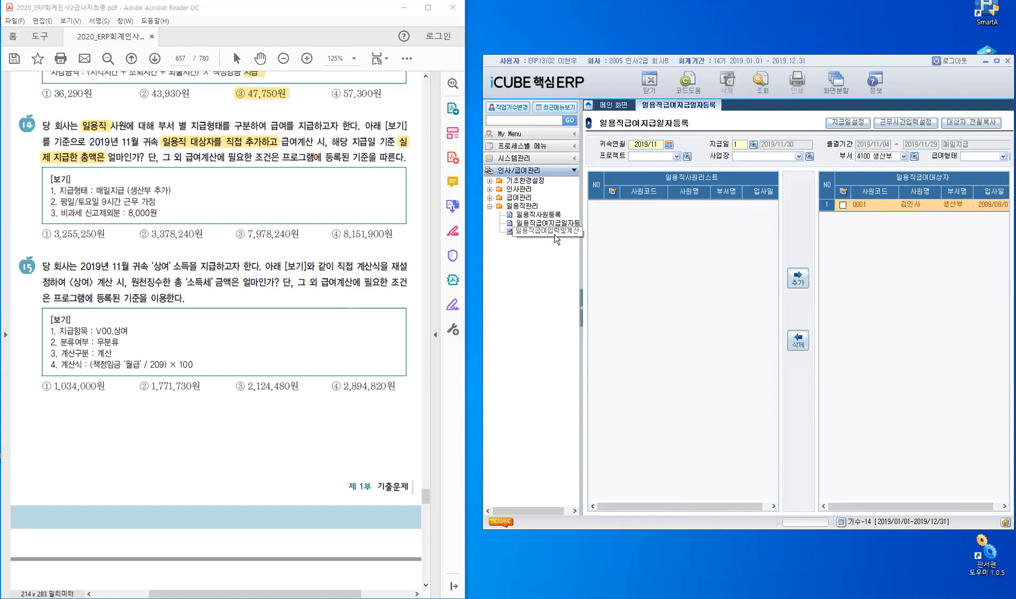
{"action": "left_click", "coordinate": [555, 235]}
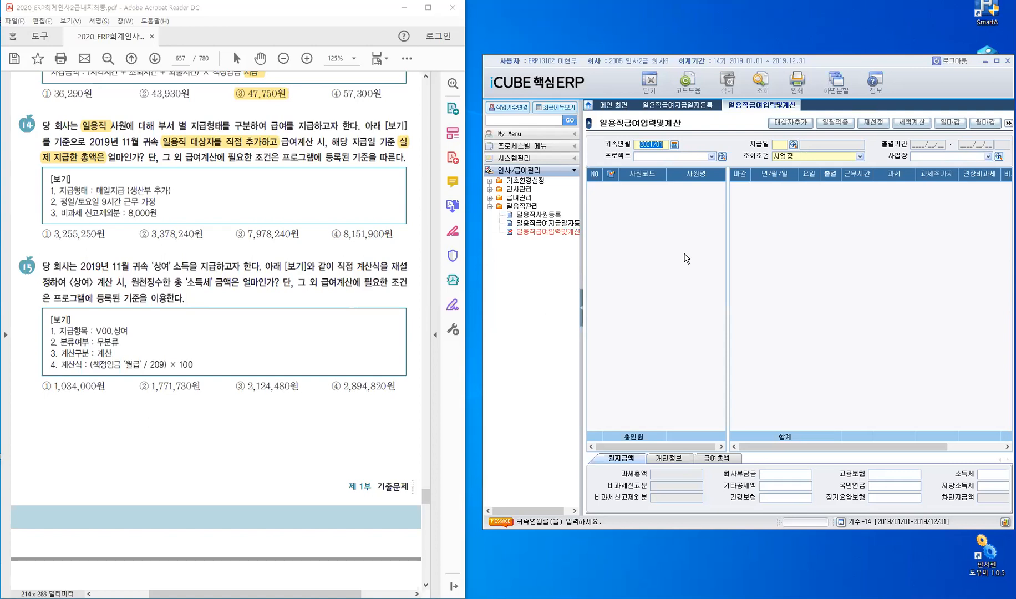
Query the daily-worker payroll for 귀속연월 2019/11 with the 매일지급 pay date 2019/11/30
{"action": "type", "text": "2"}
{"action": "type", "text": "019/"}
{"action": "type", "text": "11"}
{"action": "key", "text": "Return"}
{"action": "key", "text": "F2"}
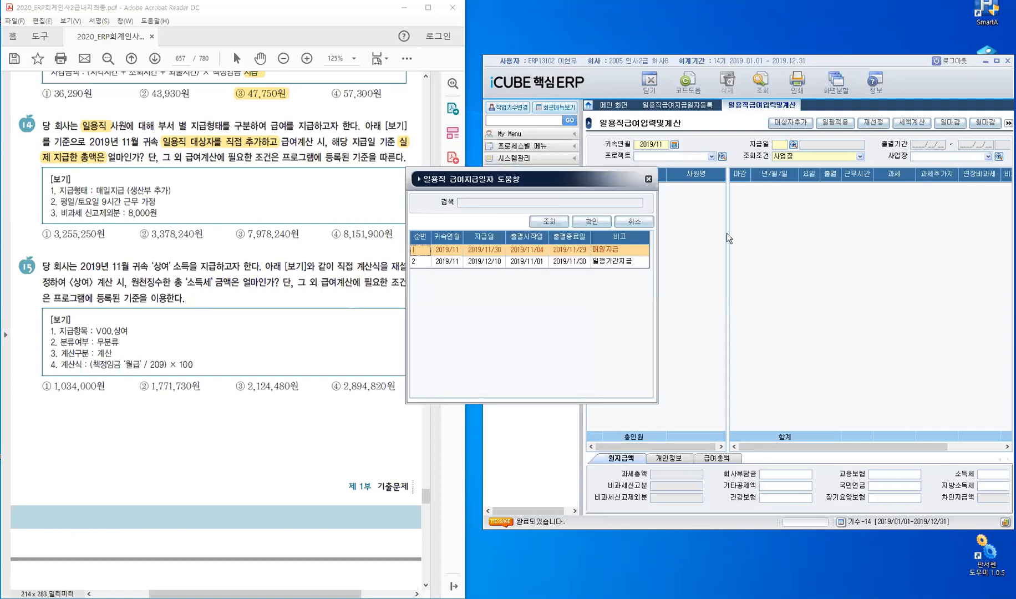
{"action": "key", "text": "Return"}
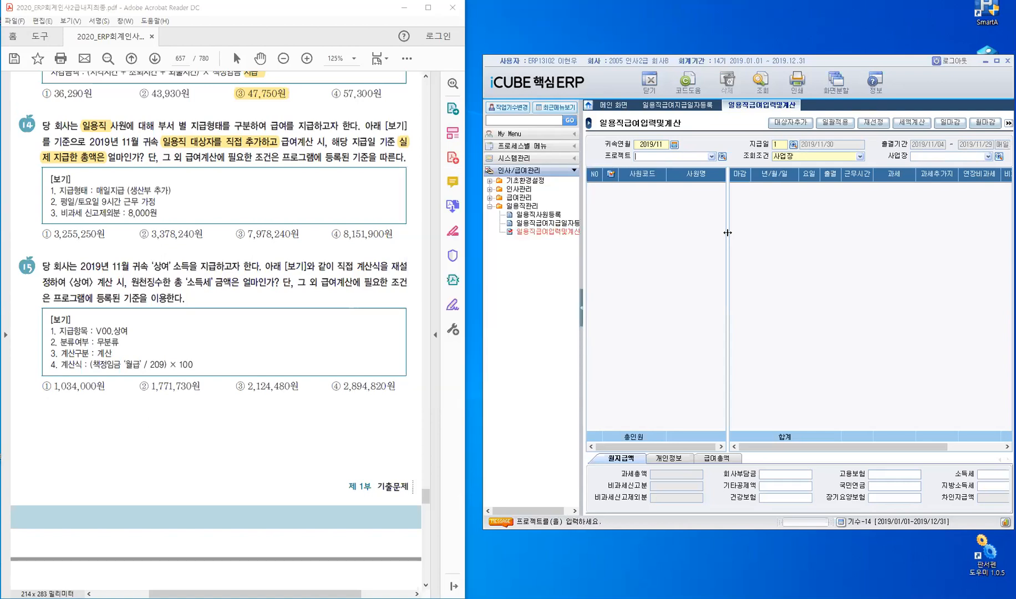
{"action": "key", "text": "Return"}
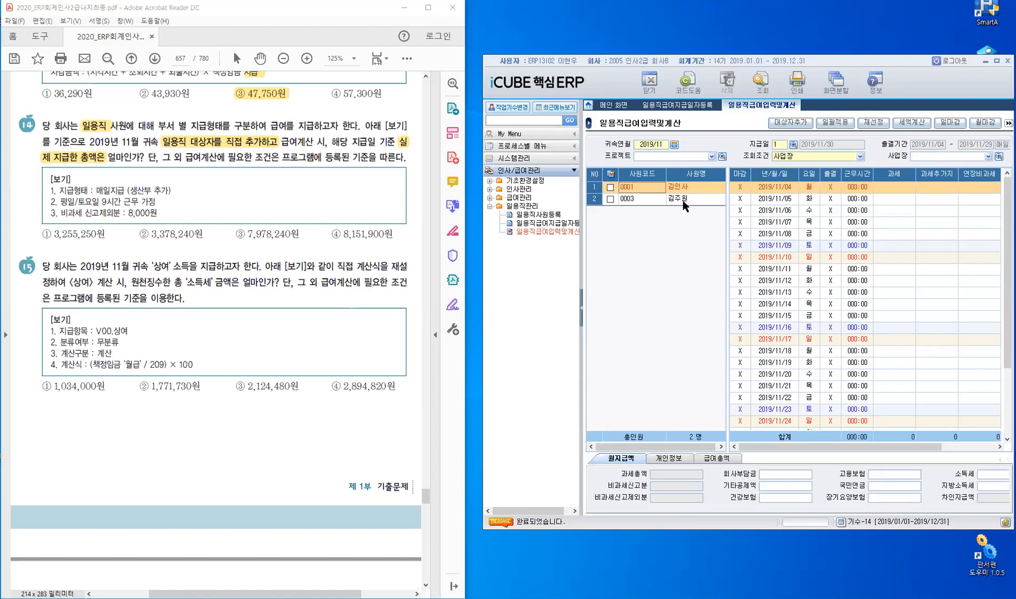
Bulk-apply 9 work hours on 평일 and 토요일 with 비과세(신고제외분) 8,000 to all listed daily workers
{"action": "left_click", "coordinate": [611, 174]}
{"action": "left_click", "coordinate": [610, 198]}
{"action": "left_click", "coordinate": [835, 123]}
{"action": "left_click", "coordinate": [834, 124]}
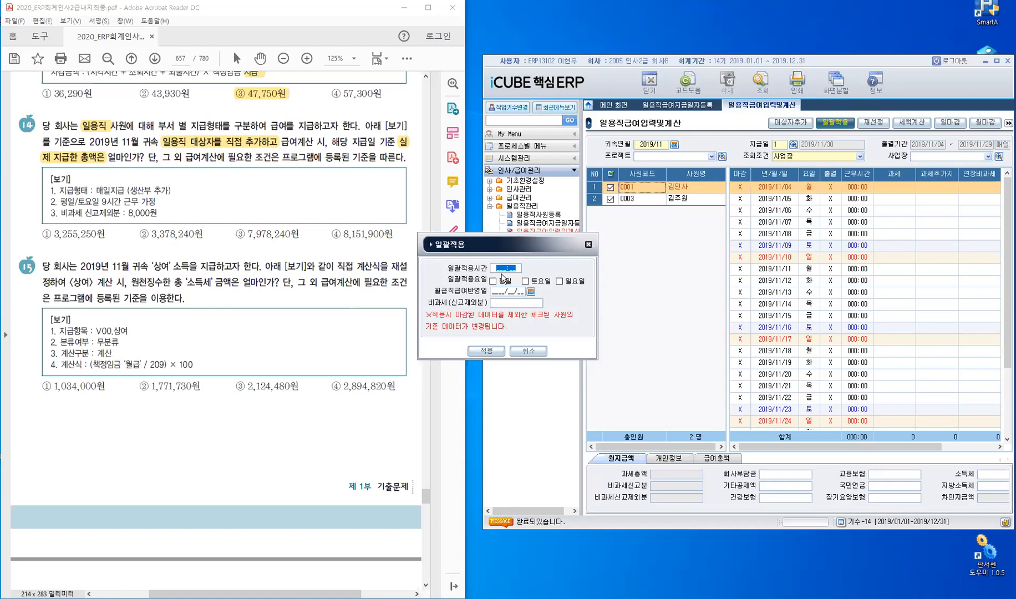
{"action": "type", "text": "00900"}
{"action": "left_click", "coordinate": [493, 281]}
{"action": "left_click", "coordinate": [517, 304]}
{"action": "type", "text": "8,000"}
{"action": "key", "text": "Return"}
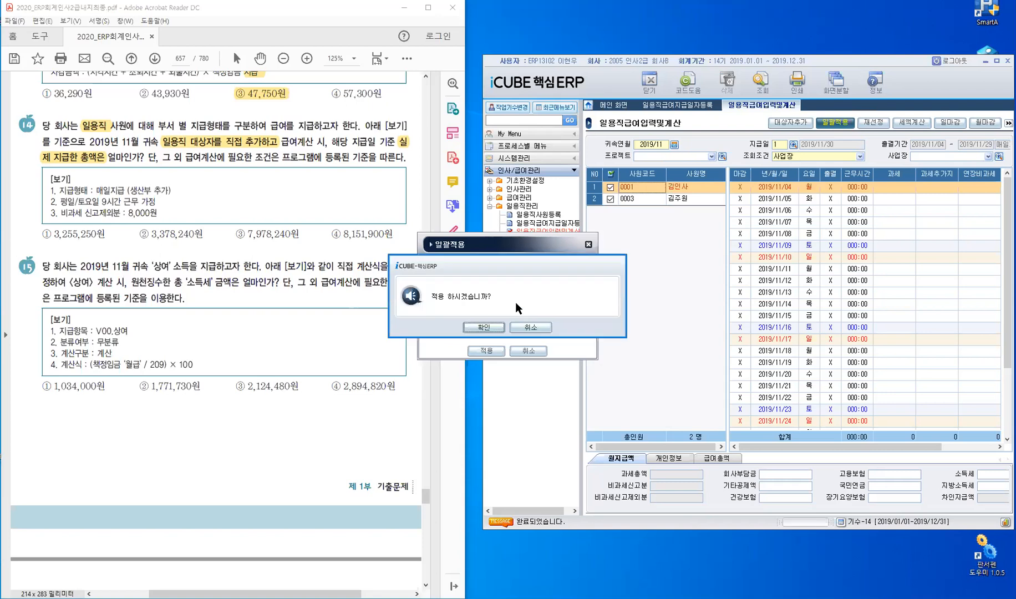
{"action": "key", "text": "Return"}
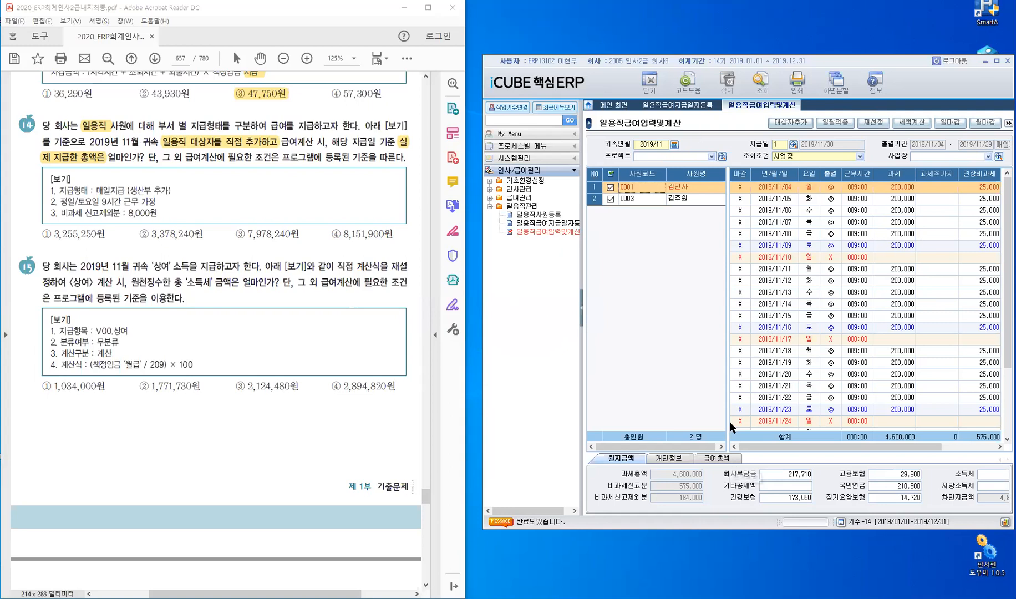
Check the 차인지급액 in the 급여총액 summary and mark answer ④ for question 14 in the PDF
{"action": "left_click", "coordinate": [716, 459]}
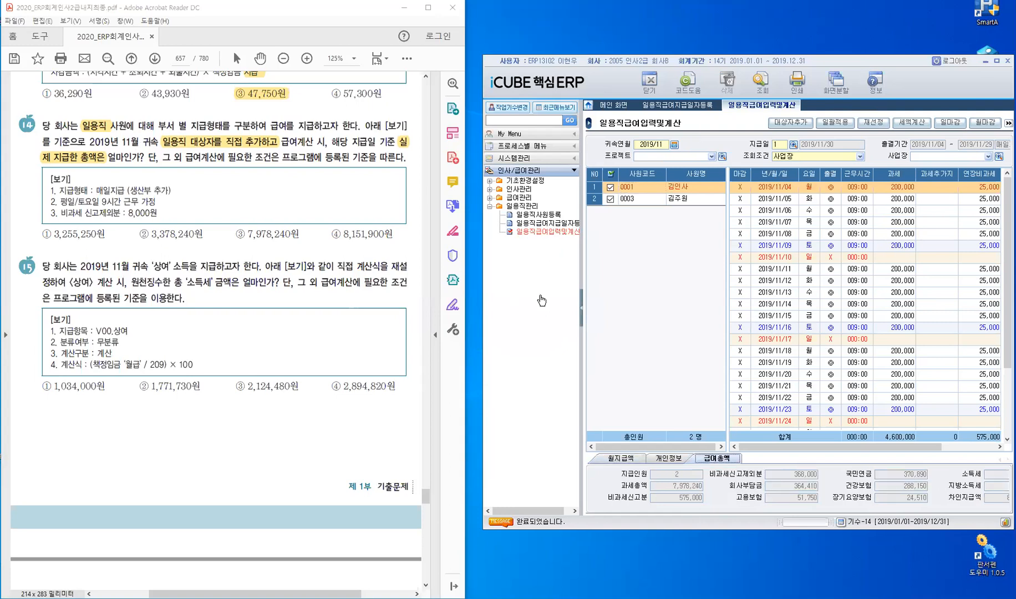
{"action": "left_click", "coordinate": [583, 312]}
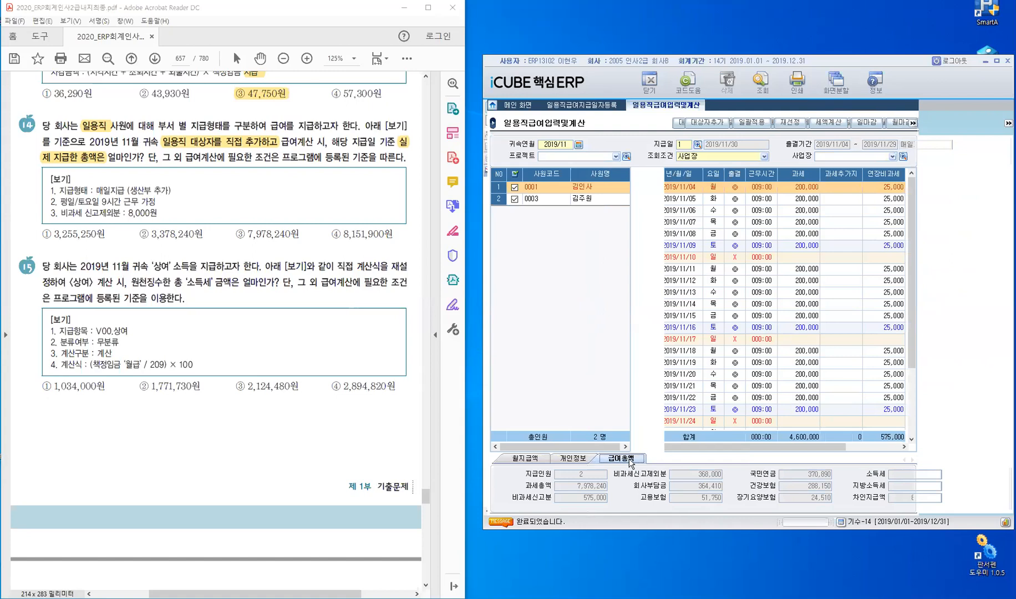
{"action": "left_click", "coordinate": [631, 460]}
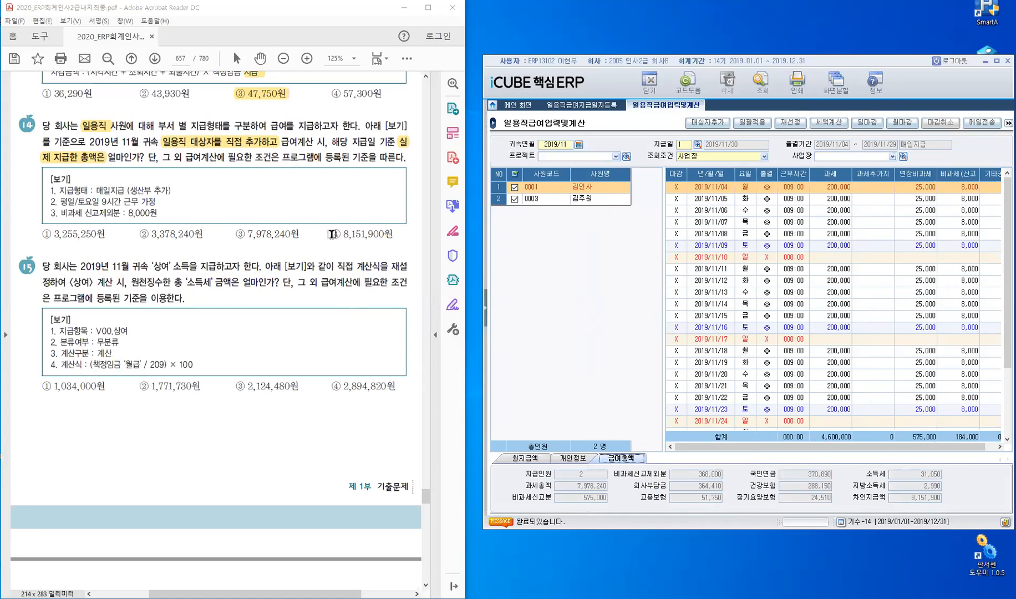
{"action": "left_click", "coordinate": [343, 277]}
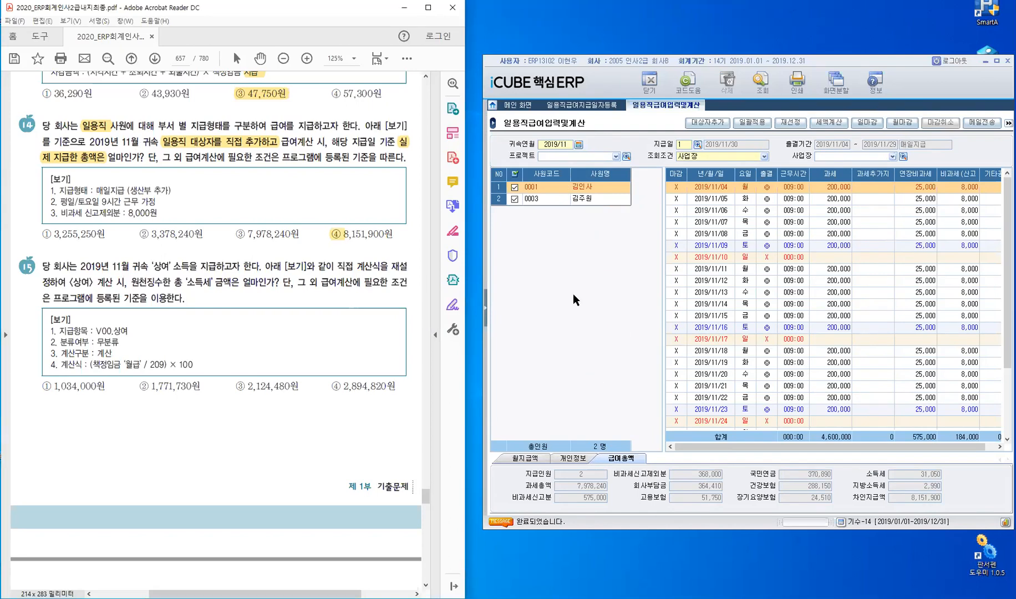
{"action": "left_click", "coordinate": [487, 312]}
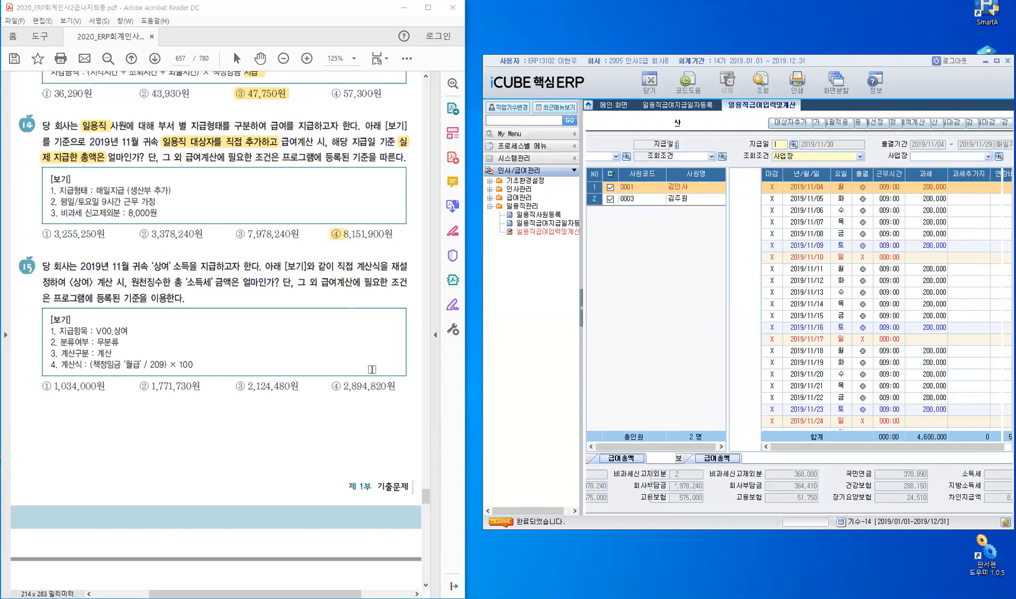
In question 15 of the PDF, highlight the phrases '계산식을 재설정' and '총 소득세 금액'
{"action": "scroll", "coordinate": [334, 419], "scroll_direction": "down", "scroll_amount": 3}
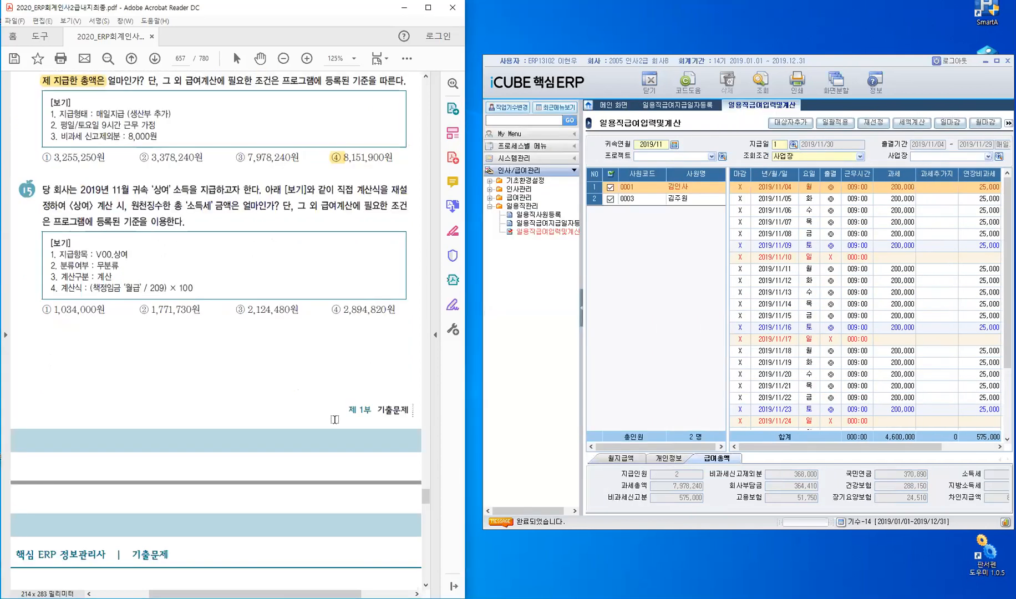
{"action": "scroll", "coordinate": [334, 420], "scroll_direction": "down", "scroll_amount": 2}
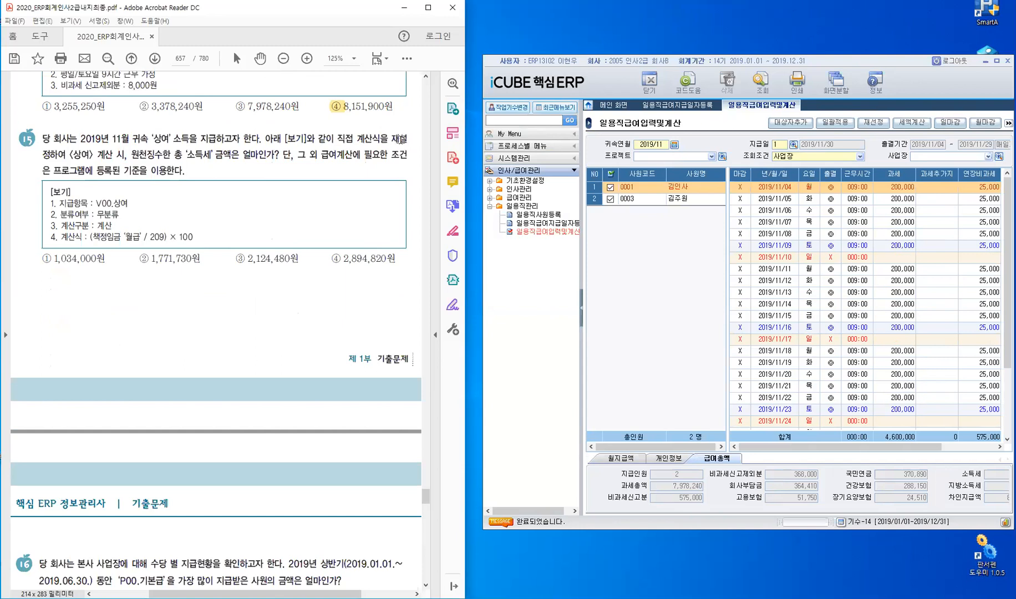
{"action": "left_click_drag", "start_coordinate": [408, 138], "coordinate": [357, 141]}
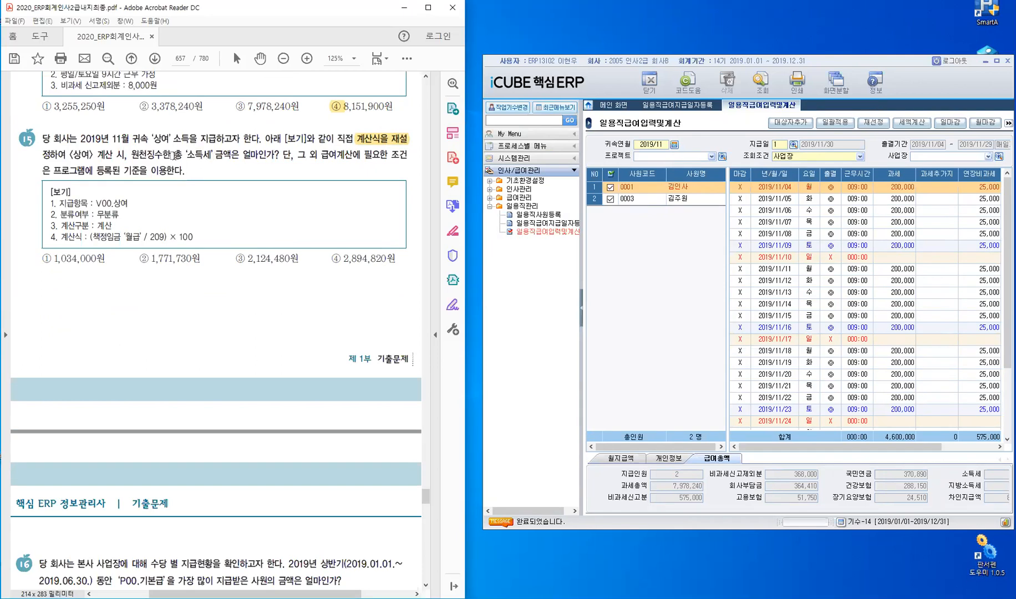
{"action": "left_click_drag", "start_coordinate": [173, 155], "coordinate": [233, 157]}
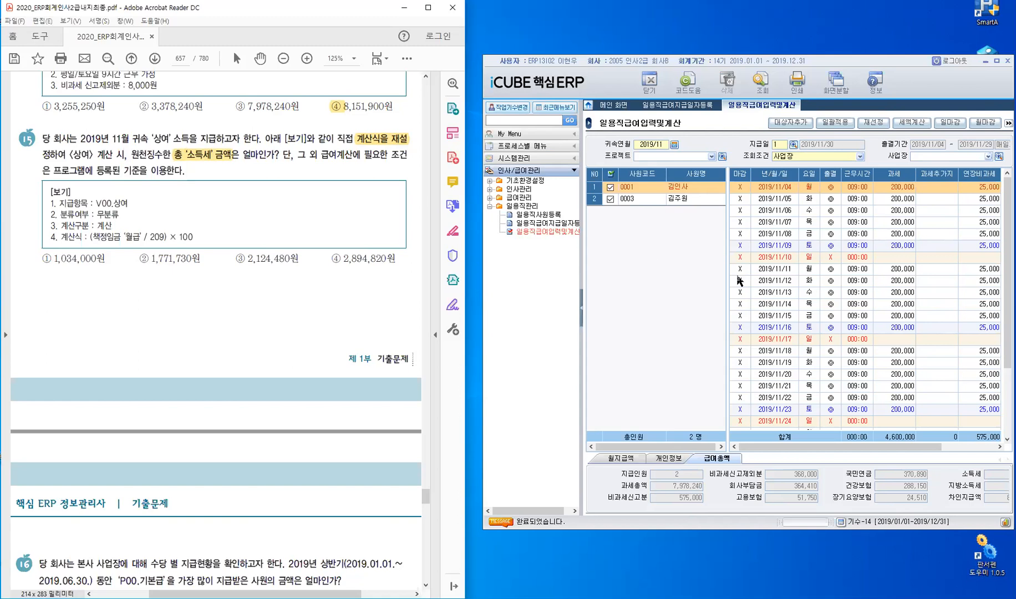
Close all open ERP screens and open 지급공제항목등록 under 기초환경설정
{"action": "right_click", "coordinate": [742, 107]}
{"action": "left_click", "coordinate": [762, 124]}
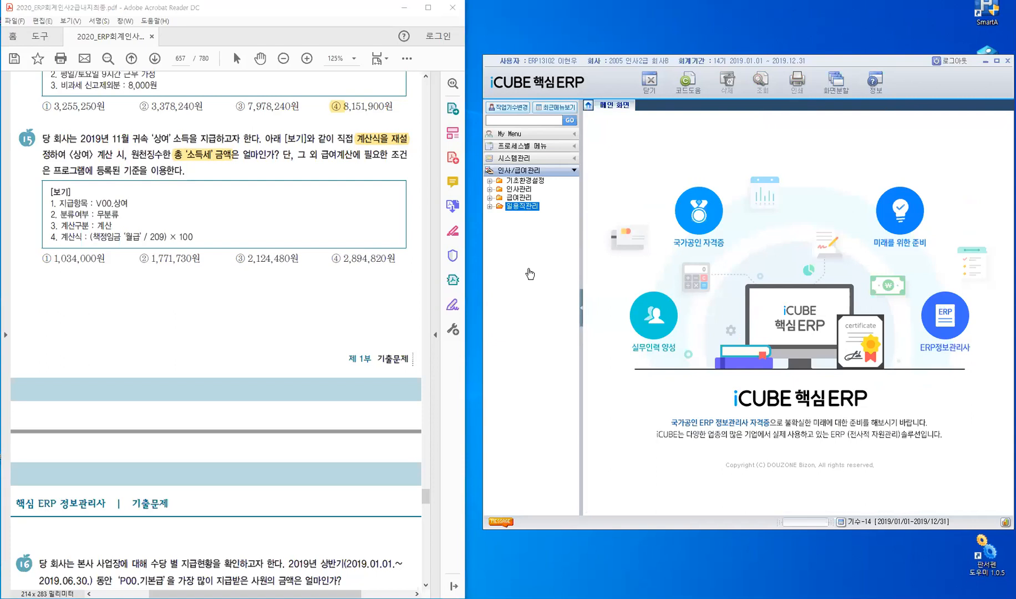
{"action": "left_click", "coordinate": [531, 183]}
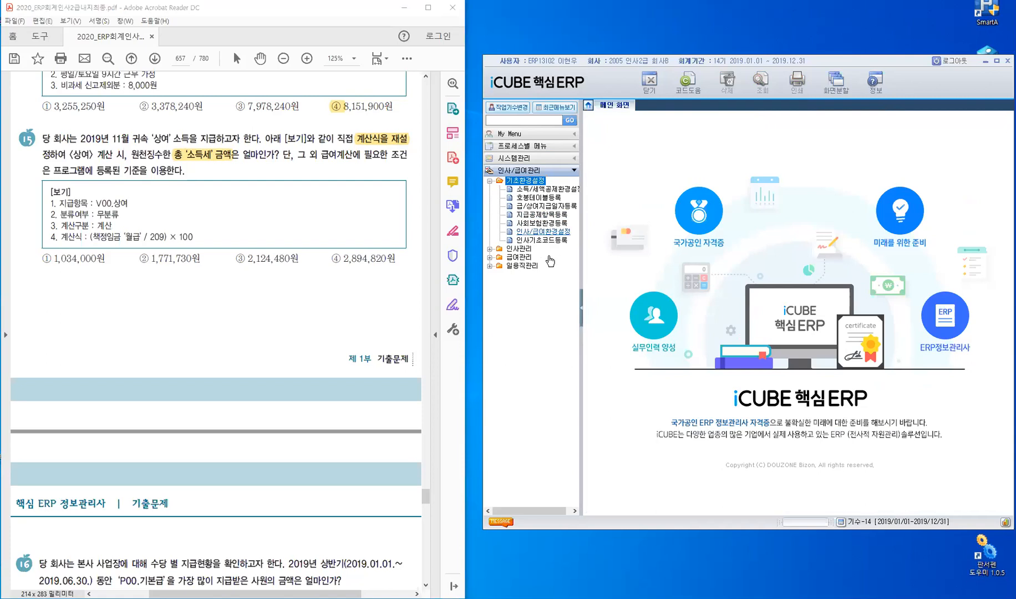
{"action": "left_click", "coordinate": [547, 216]}
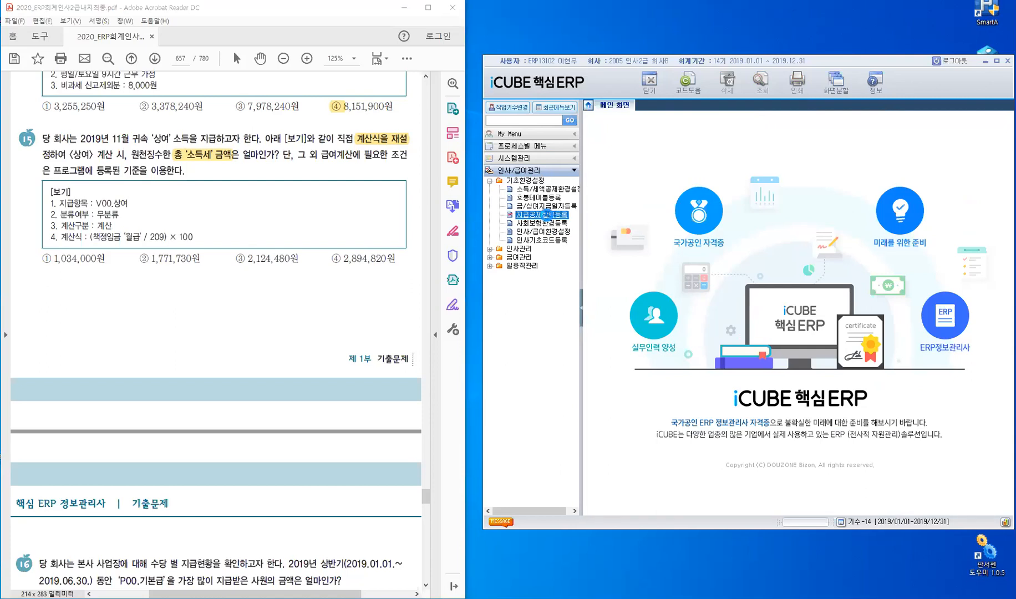
{"action": "double_click", "coordinate": [546, 216]}
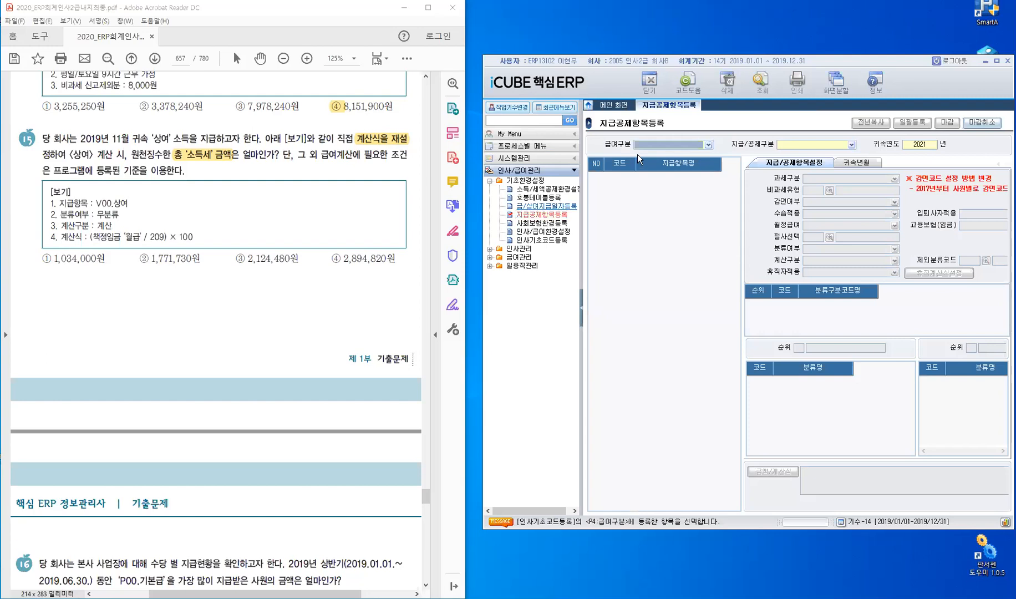
Query the pay items with 급여구분 상여, 지급/공제구분 지급 and 귀속연도 2019, and widen the work area
{"action": "left_click", "coordinate": [709, 145]}
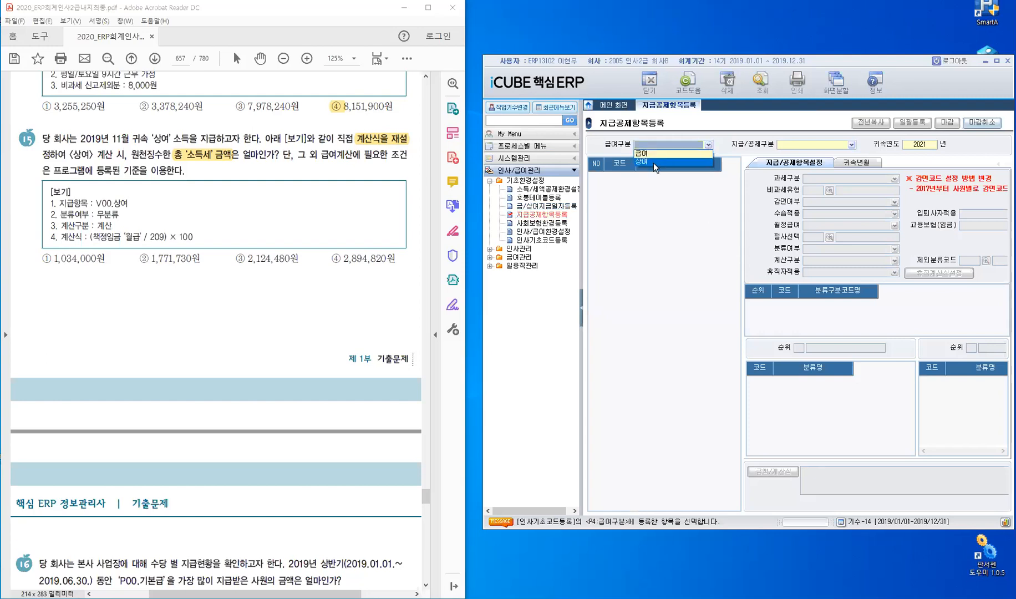
{"action": "left_click", "coordinate": [653, 162]}
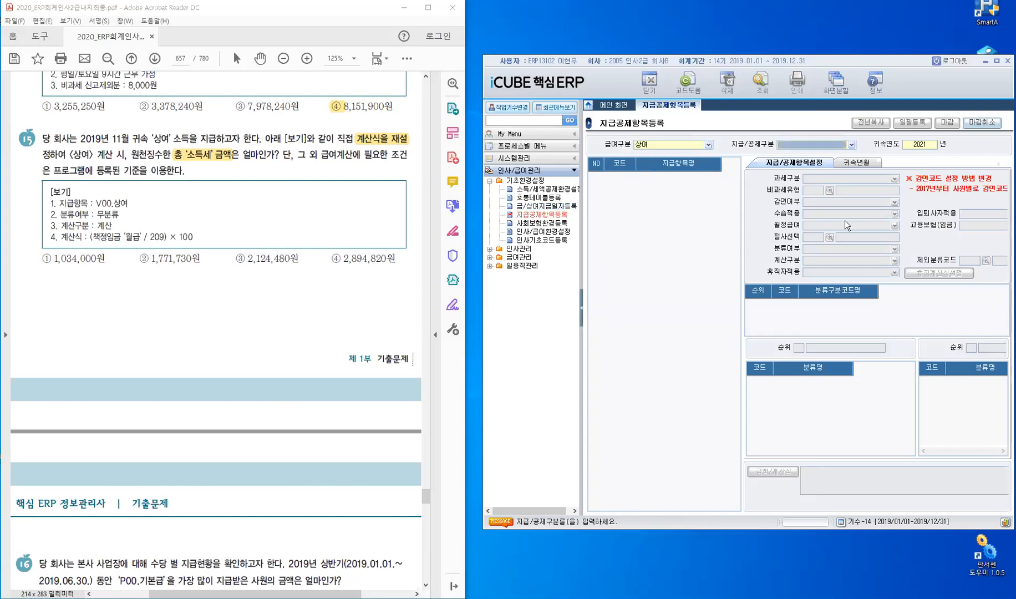
{"action": "left_click", "coordinate": [852, 145]}
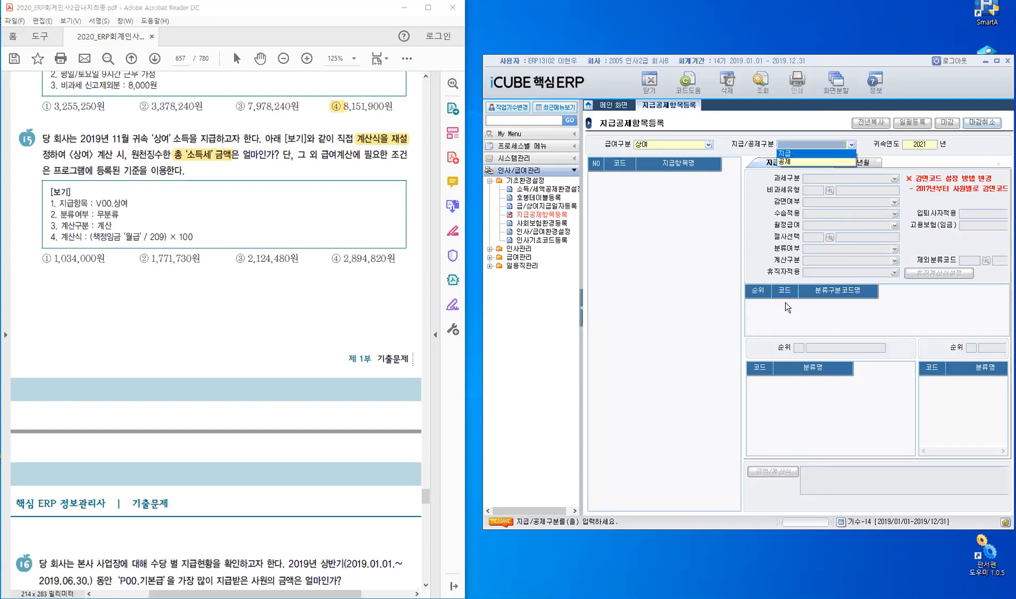
{"action": "key", "text": "Return"}
{"action": "type", "text": "2019"}
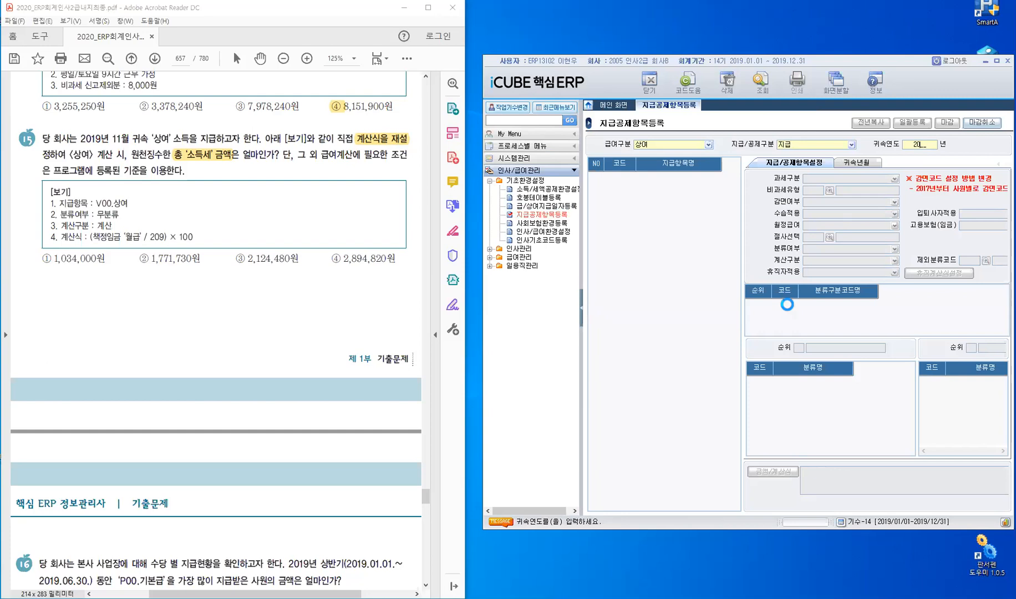
{"action": "left_click", "coordinate": [924, 145]}
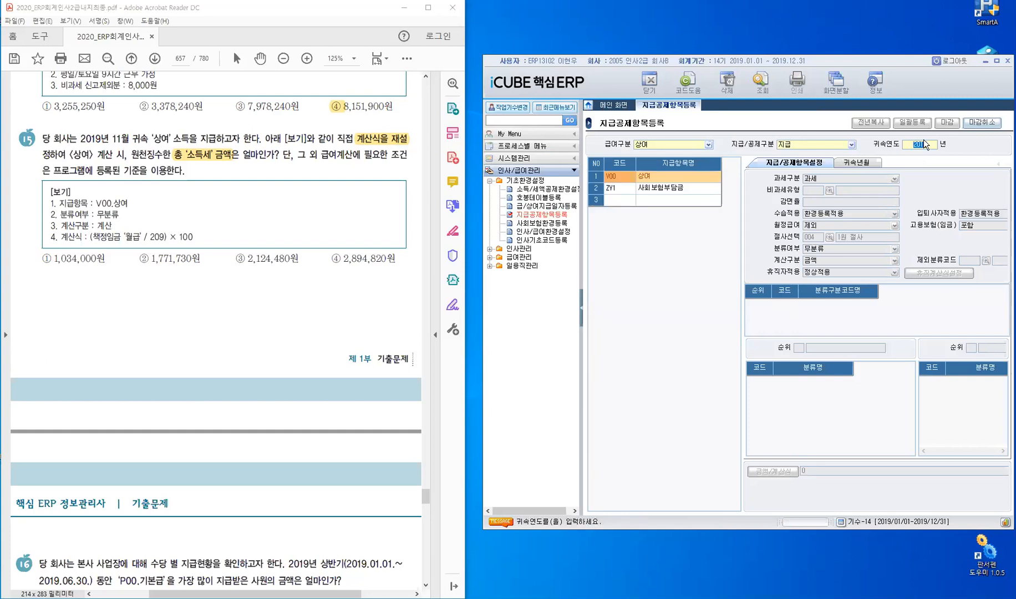
{"action": "key", "text": "Return"}
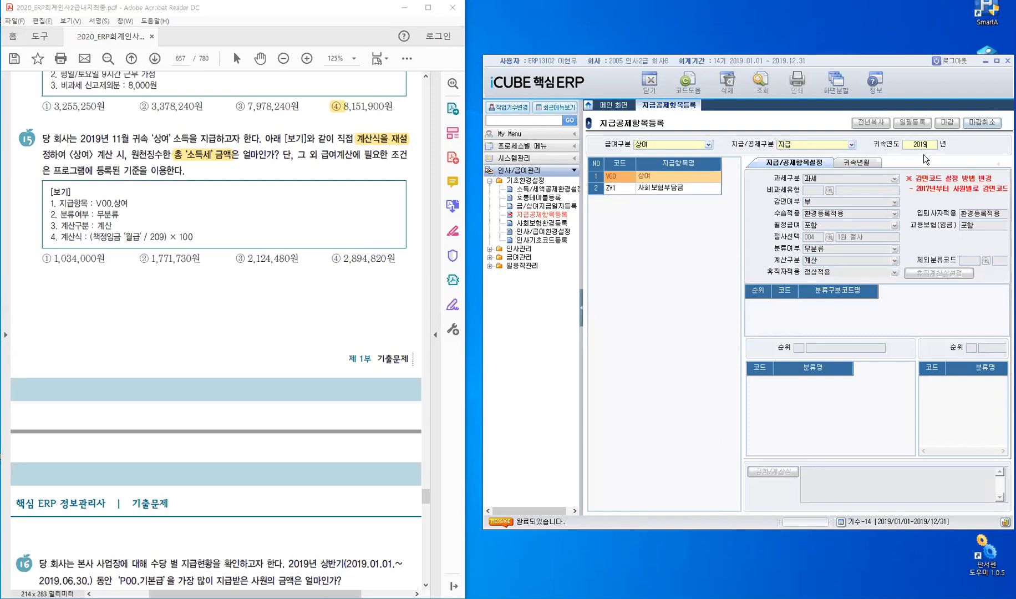
{"action": "key", "text": "Return"}
{"action": "left_click", "coordinate": [582, 311]}
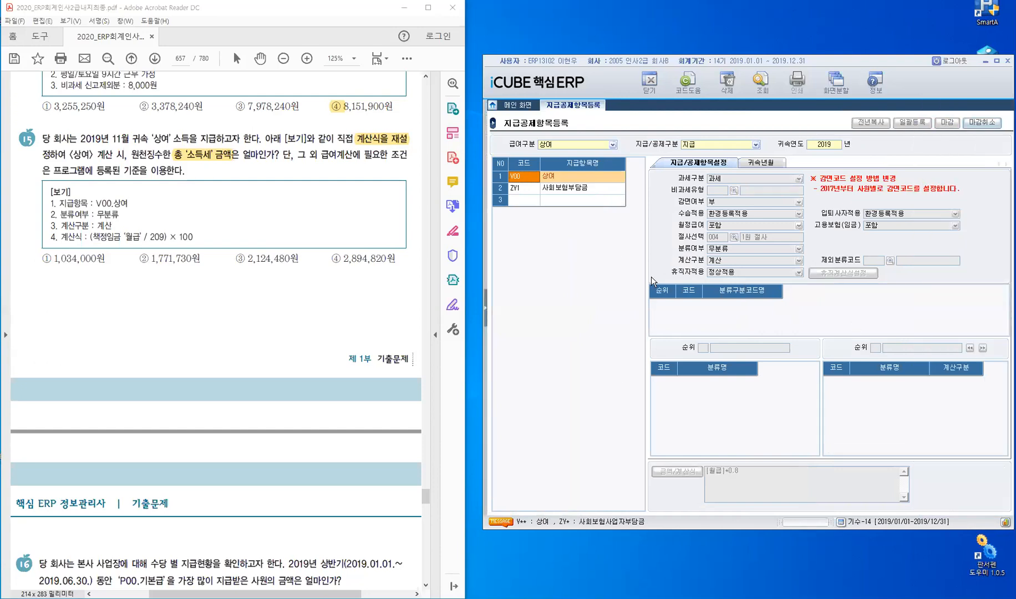
Cancel the closing (마감취소) of the 2019 상여 pay items with the login password left blank
{"action": "left_click", "coordinate": [978, 127]}
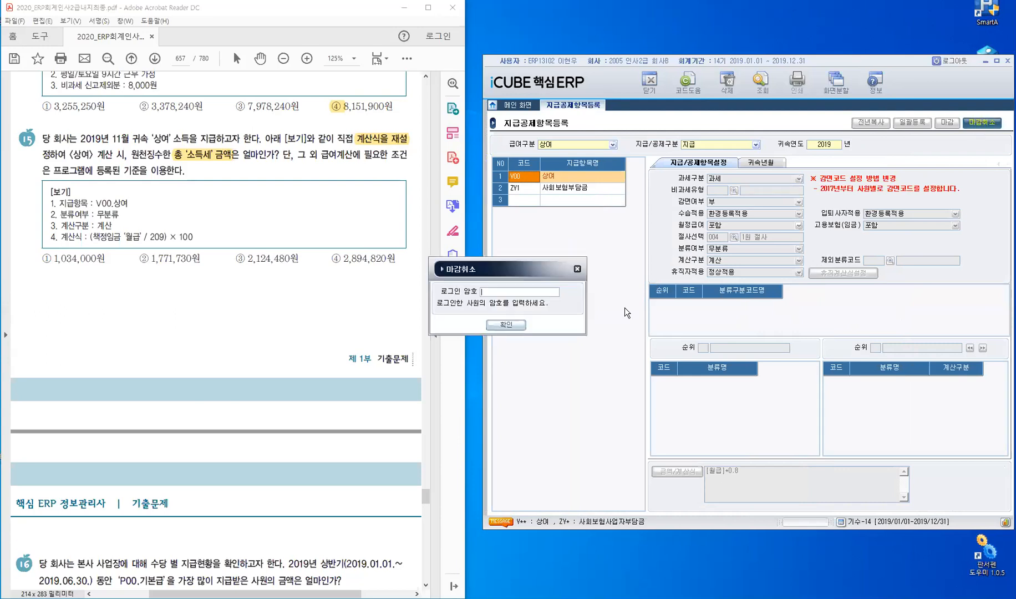
{"action": "left_click", "coordinate": [498, 326]}
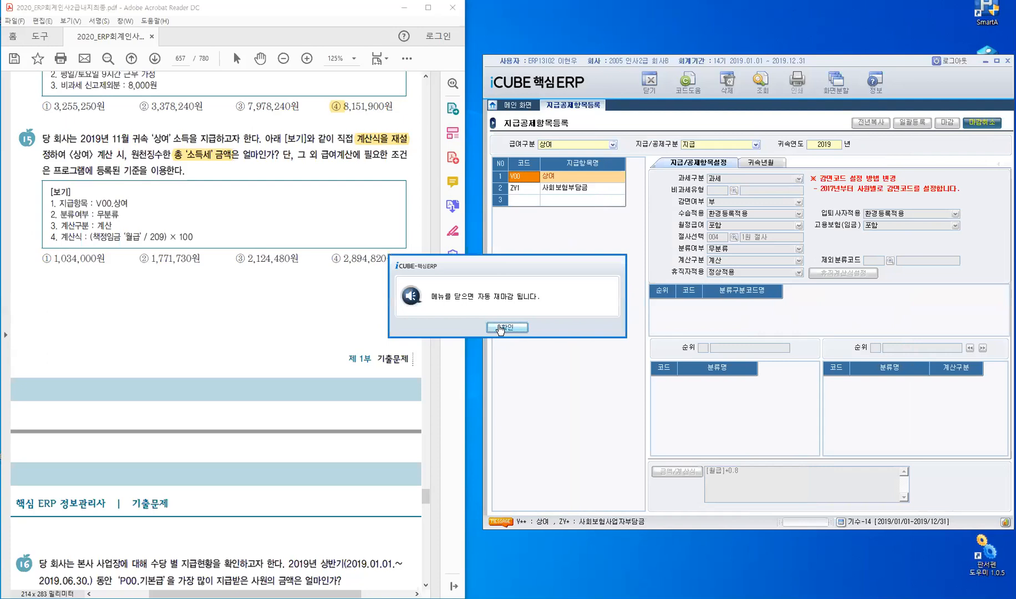
{"action": "left_click", "coordinate": [501, 327]}
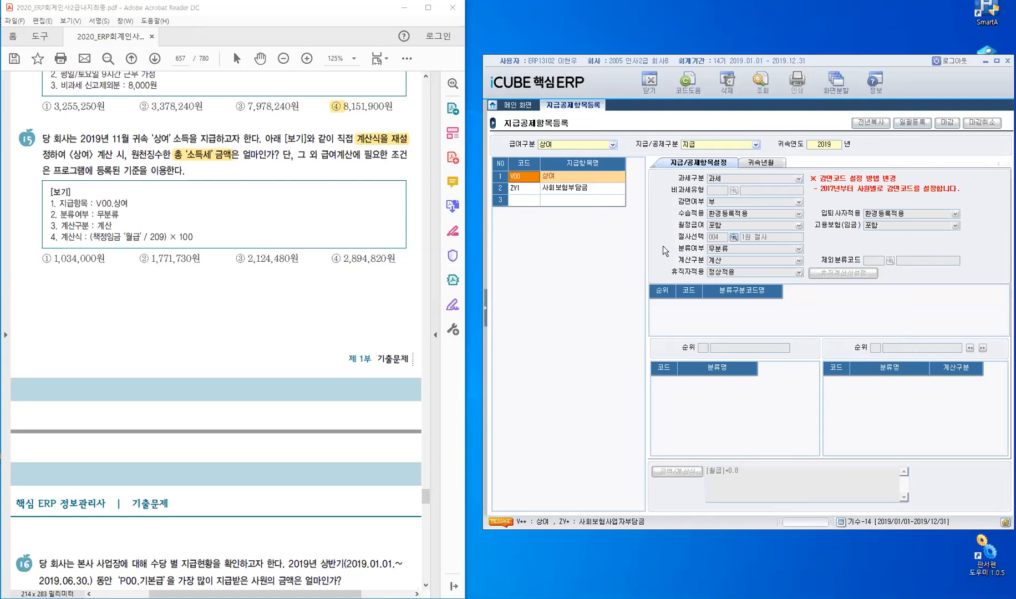
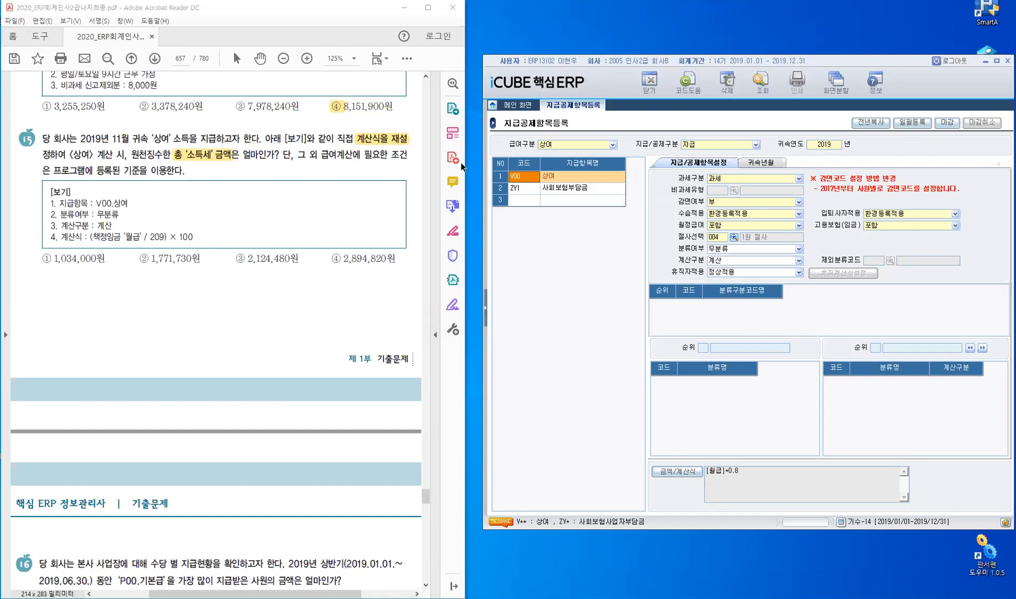
Replace the calculation formula of pay item V00 상여 with [월급]/209+100 and apply it
{"action": "left_click", "coordinate": [687, 476]}
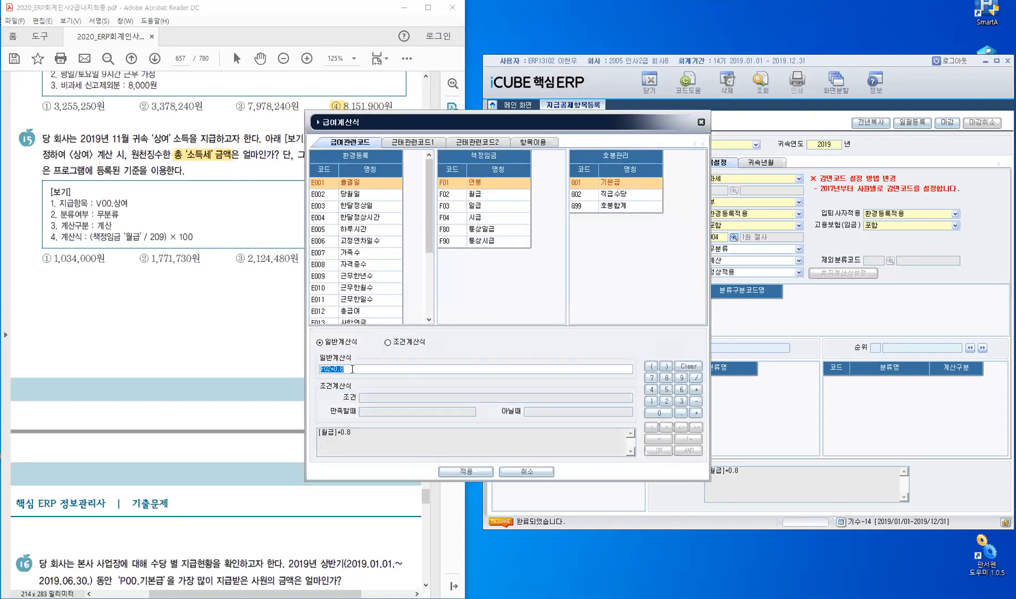
{"action": "key", "text": "BackSpace"}
{"action": "key", "text": "Return"}
{"action": "double_click", "coordinate": [458, 195]}
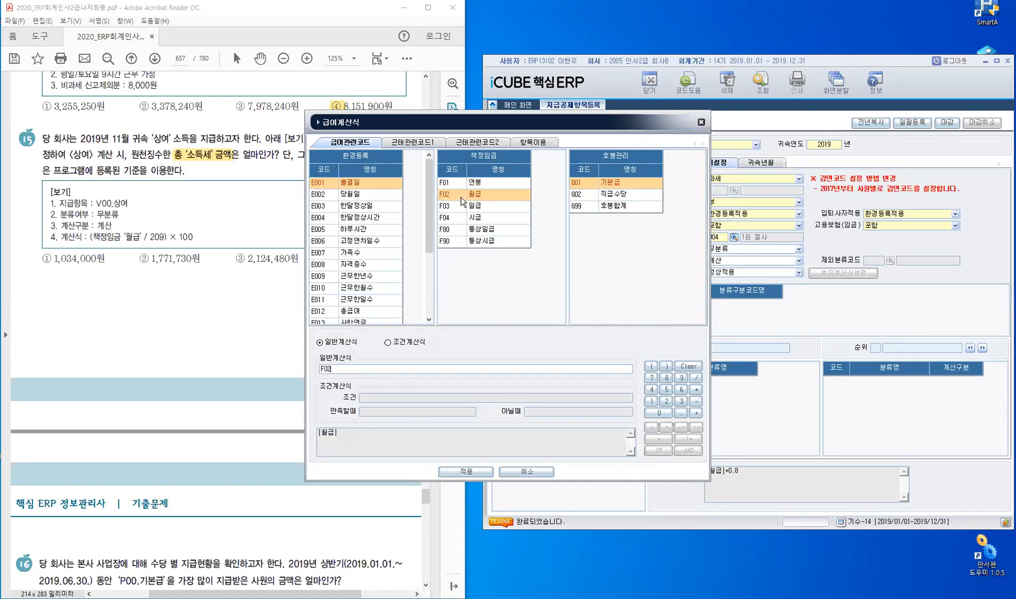
{"action": "left_click", "coordinate": [696, 377]}
{"action": "left_click", "coordinate": [660, 413]}
{"action": "left_click", "coordinate": [682, 378]}
{"action": "left_click", "coordinate": [696, 414]}
{"action": "left_click", "coordinate": [652, 404]}
{"action": "left_click", "coordinate": [656, 414]}
{"action": "left_click", "coordinate": [656, 414]}
{"action": "left_click", "coordinate": [467, 472]}
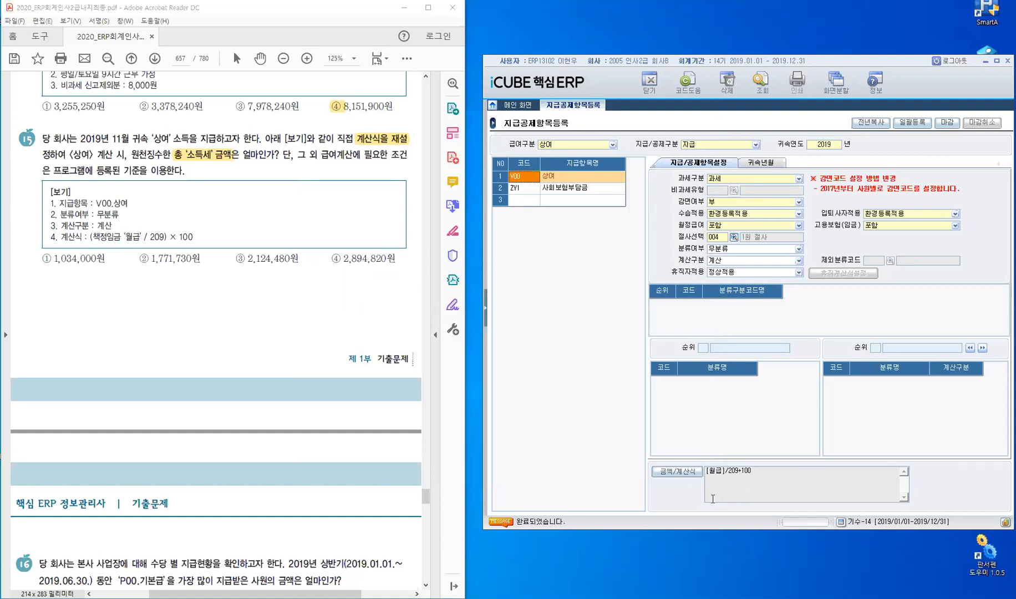
Restore the hidden navigation tree and open 상용직급여입력및계산 under 급여관리
{"action": "left_click", "coordinate": [486, 308]}
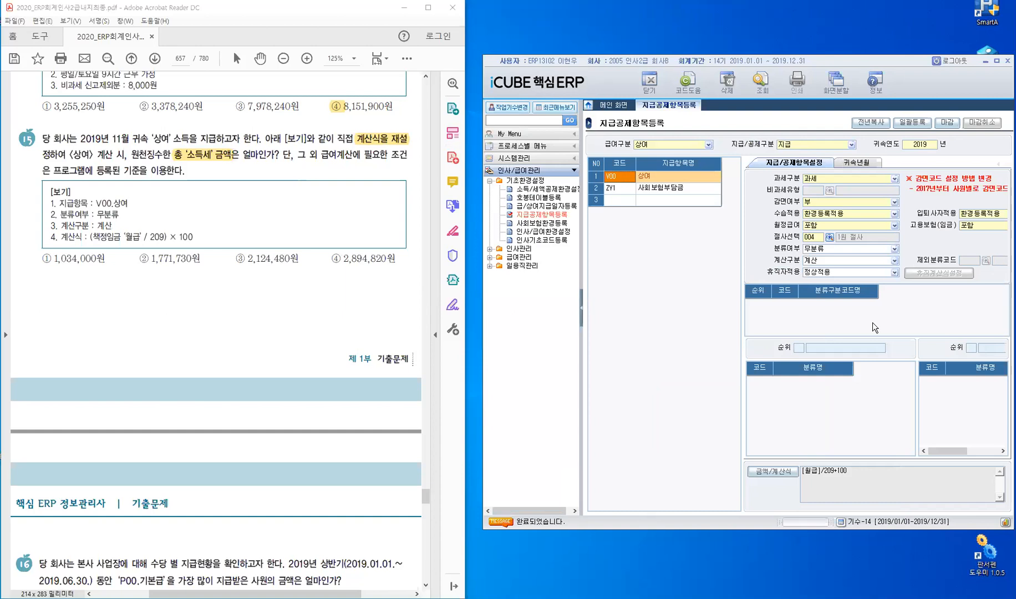
{"action": "left_click", "coordinate": [523, 259]}
{"action": "double_click", "coordinate": [523, 259]}
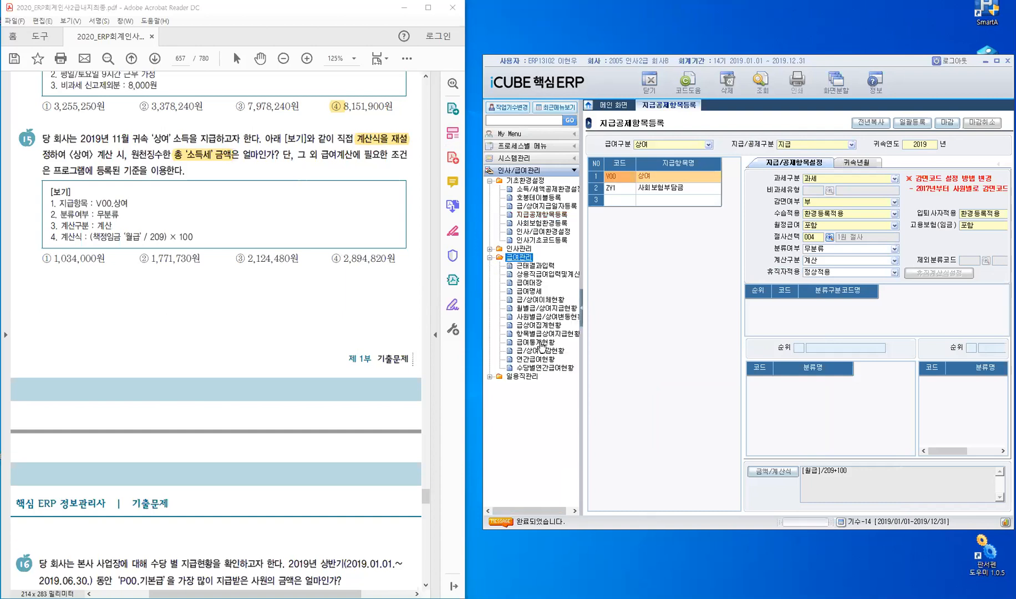
{"action": "left_click", "coordinate": [549, 273]}
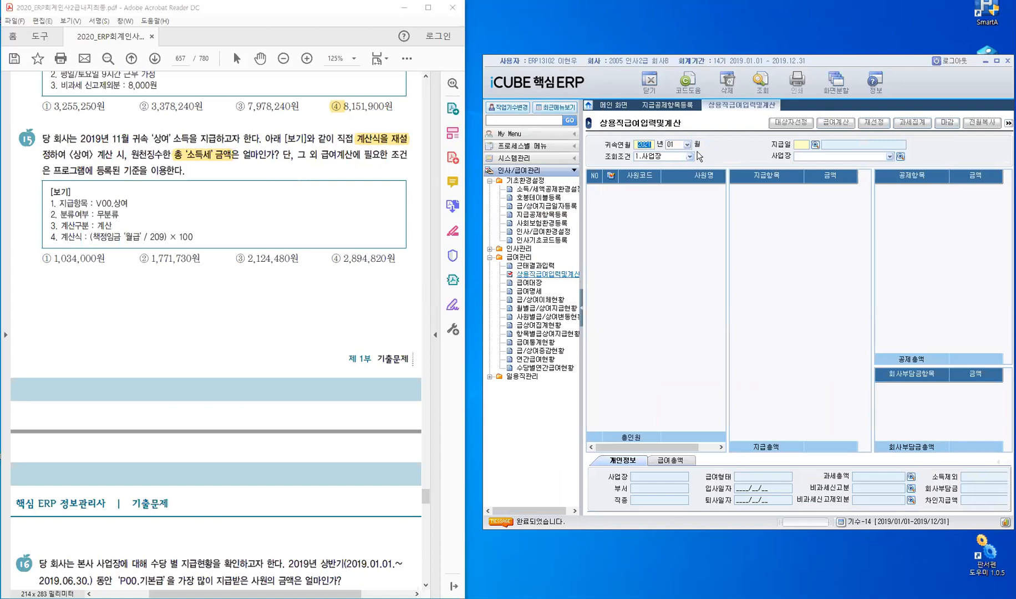
Query payroll for 귀속연월 2019-11 with the 2019/12/10 상여 payment date, leaving the workplace blank
{"action": "type", "text": "2019"}
{"action": "key", "text": "Return"}
{"action": "type", "text": "11"}
{"action": "key", "text": "Return"}
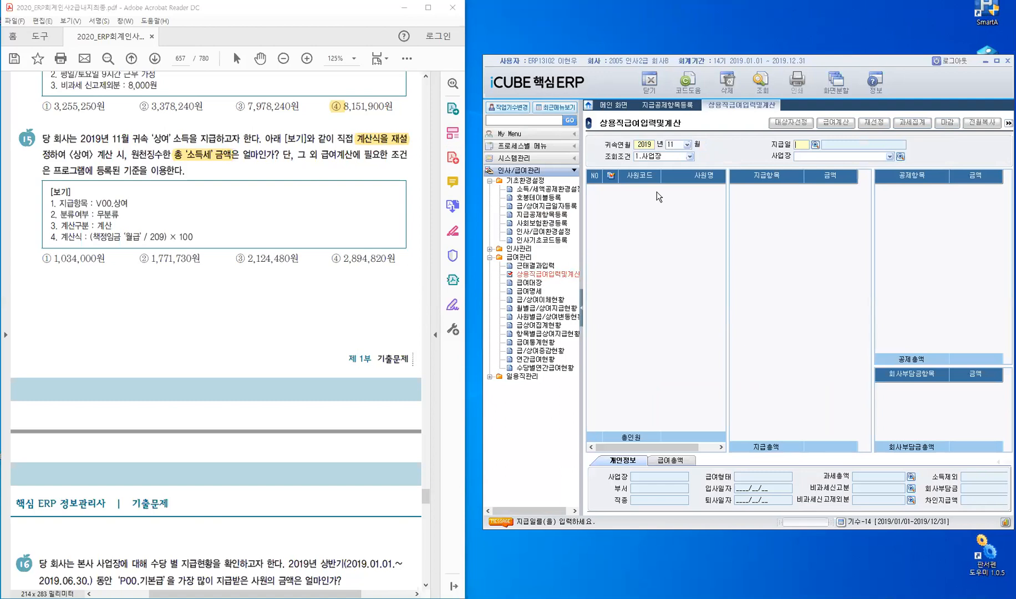
{"action": "key", "text": "F2"}
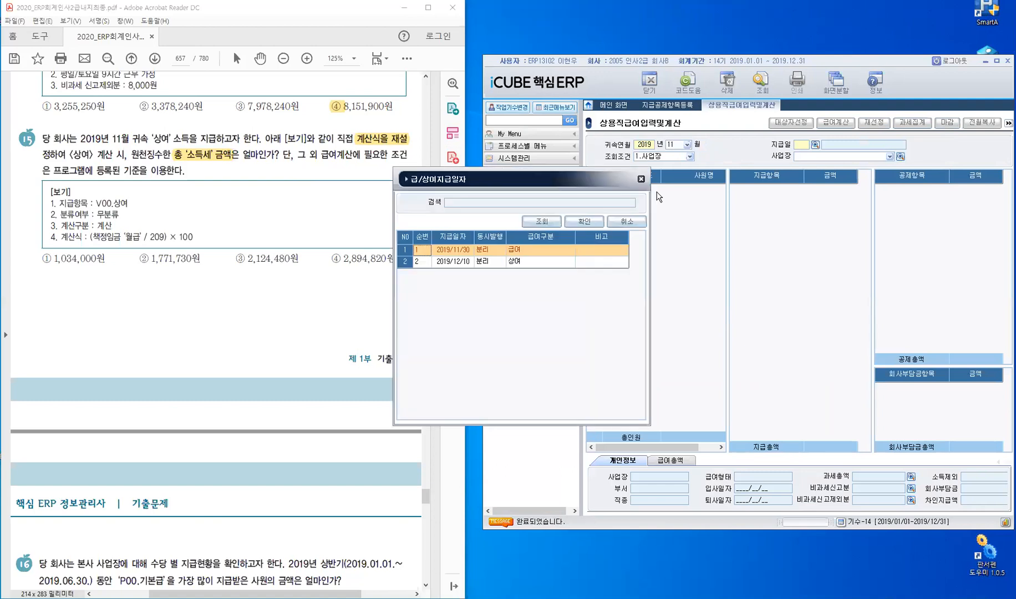
{"action": "key", "text": "Down"}
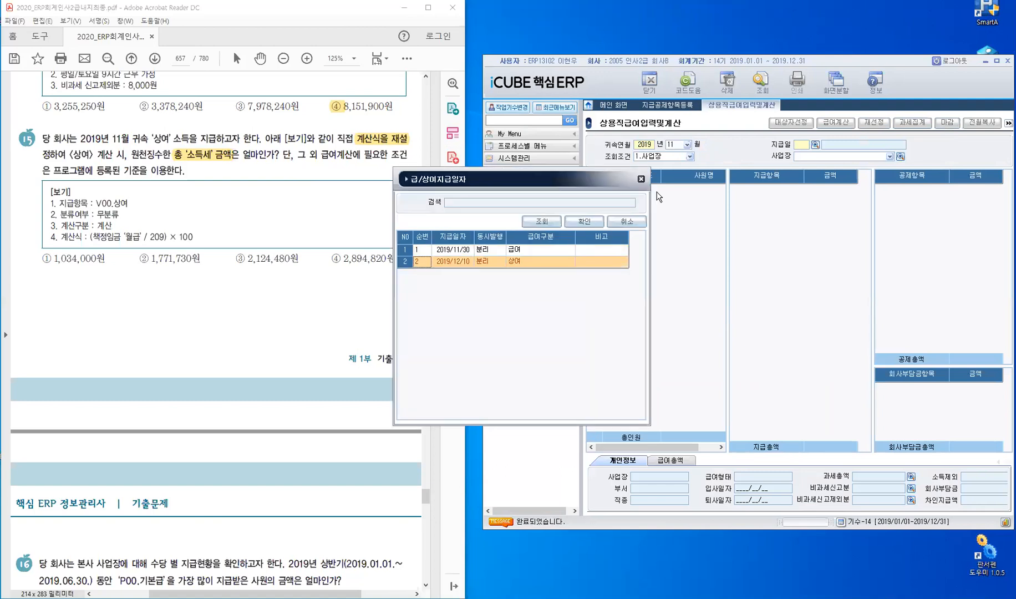
{"action": "key", "text": "Return"}
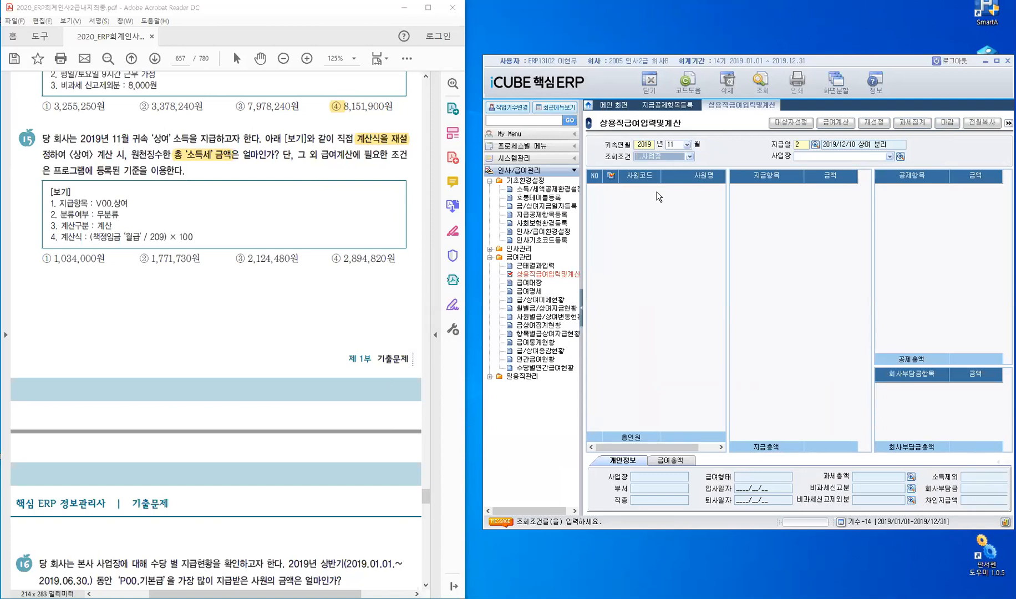
{"action": "key", "text": "Return"}
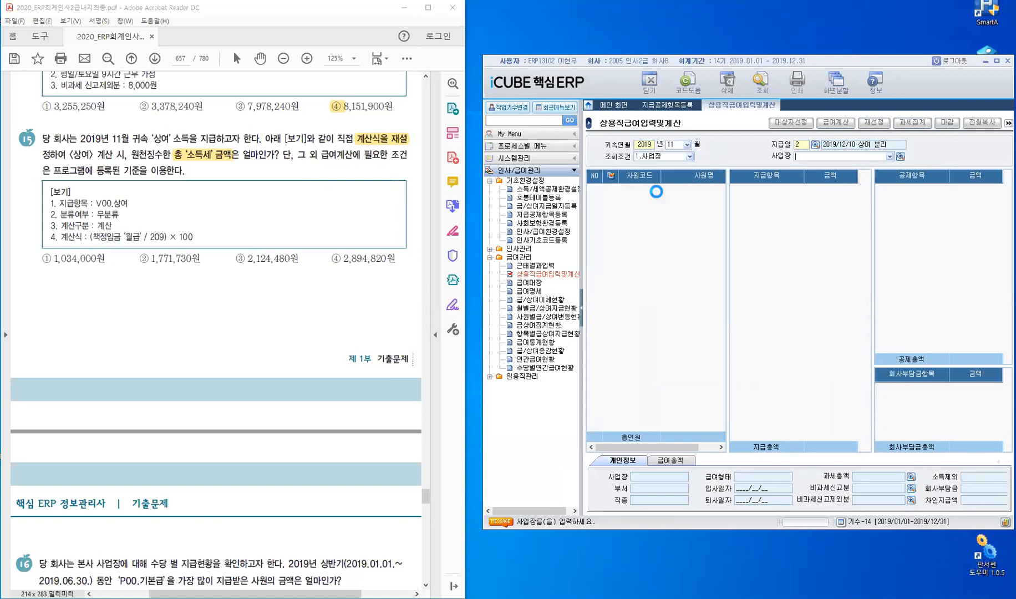
{"action": "key", "text": "Return"}
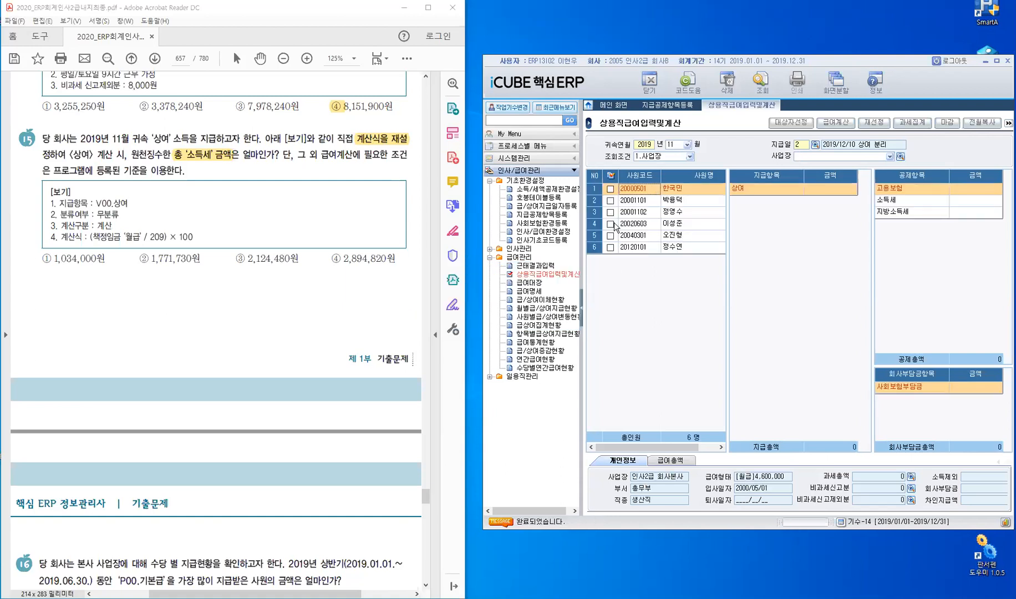
Select all listed employees and run 급여계산 for the bonus with all pay and deduction items included
{"action": "left_click", "coordinate": [612, 175]}
{"action": "left_click", "coordinate": [834, 127]}
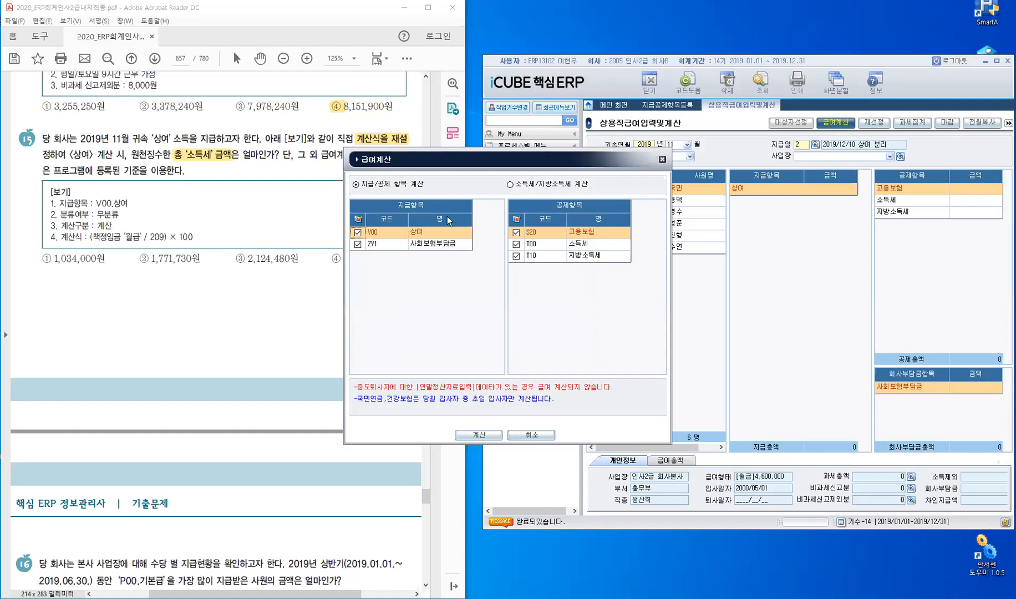
{"action": "left_click", "coordinate": [483, 434]}
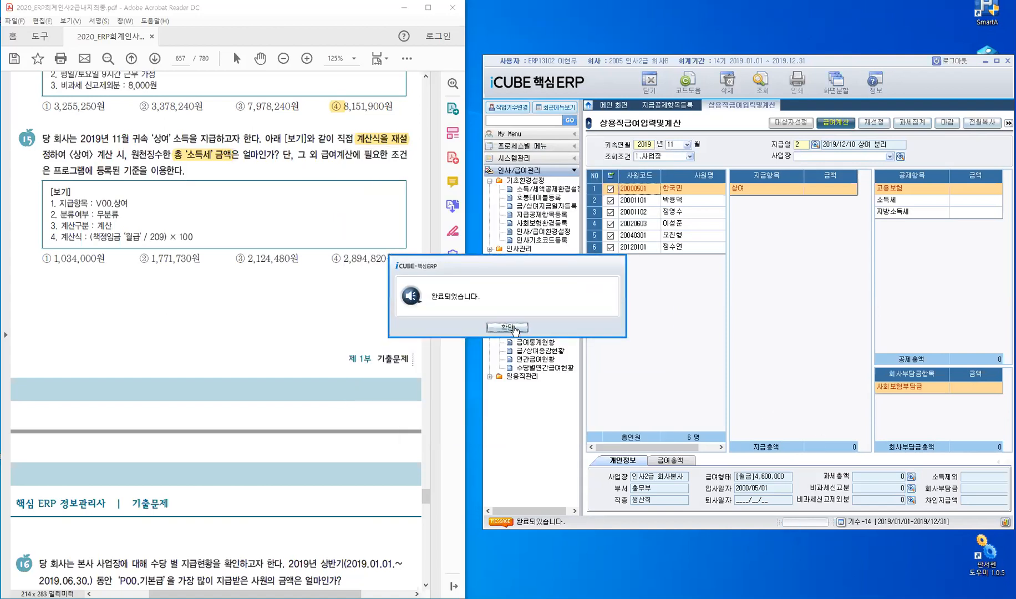
{"action": "left_click", "coordinate": [507, 327]}
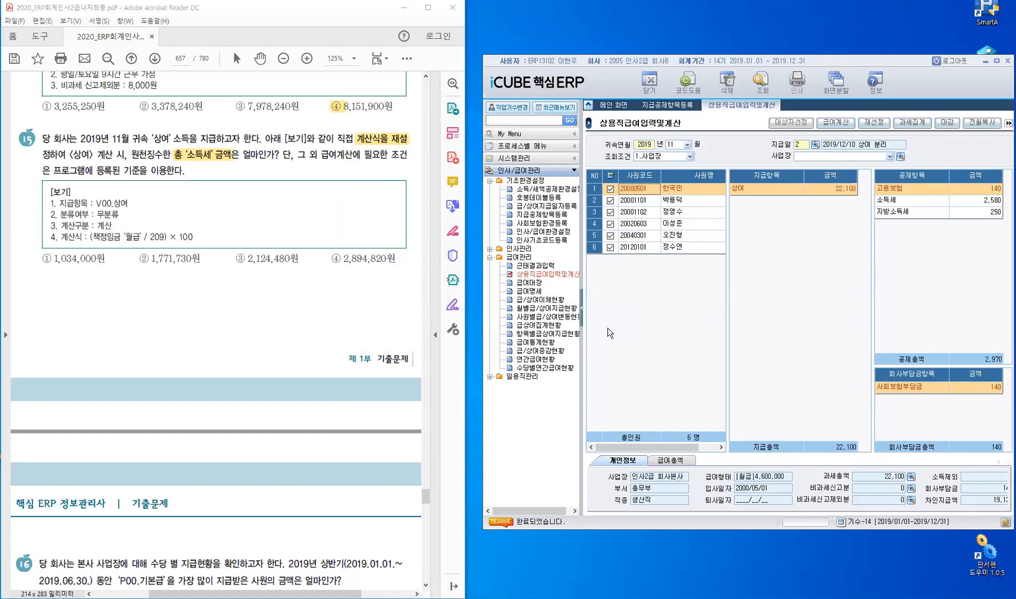
Review the 급여총액 totals in the widened work area and compare individual employees' bonus and income tax amounts
{"action": "left_click", "coordinate": [671, 460]}
{"action": "left_click", "coordinate": [581, 307]}
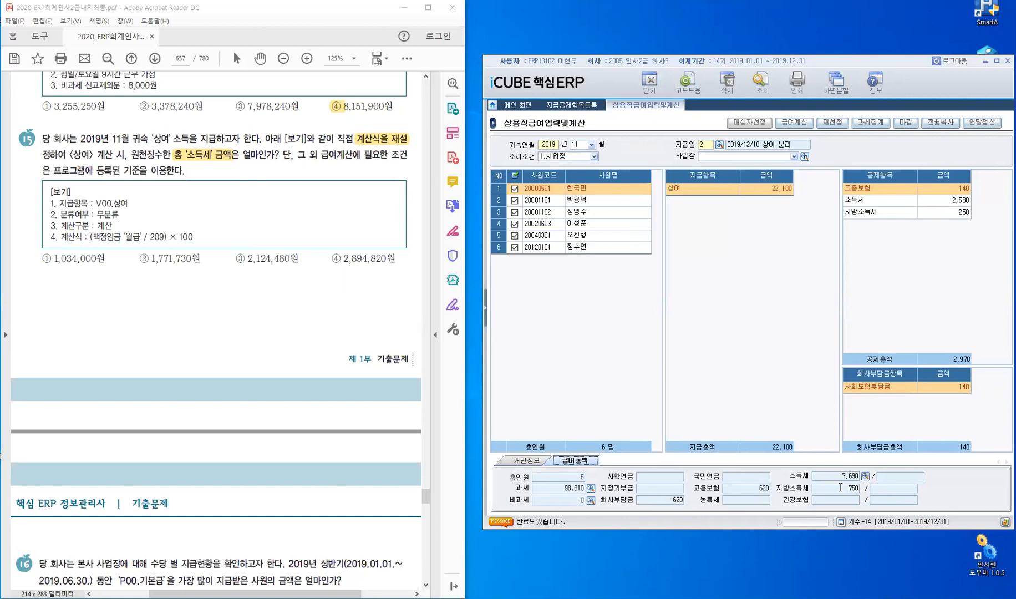
{"action": "left_click", "coordinate": [524, 461]}
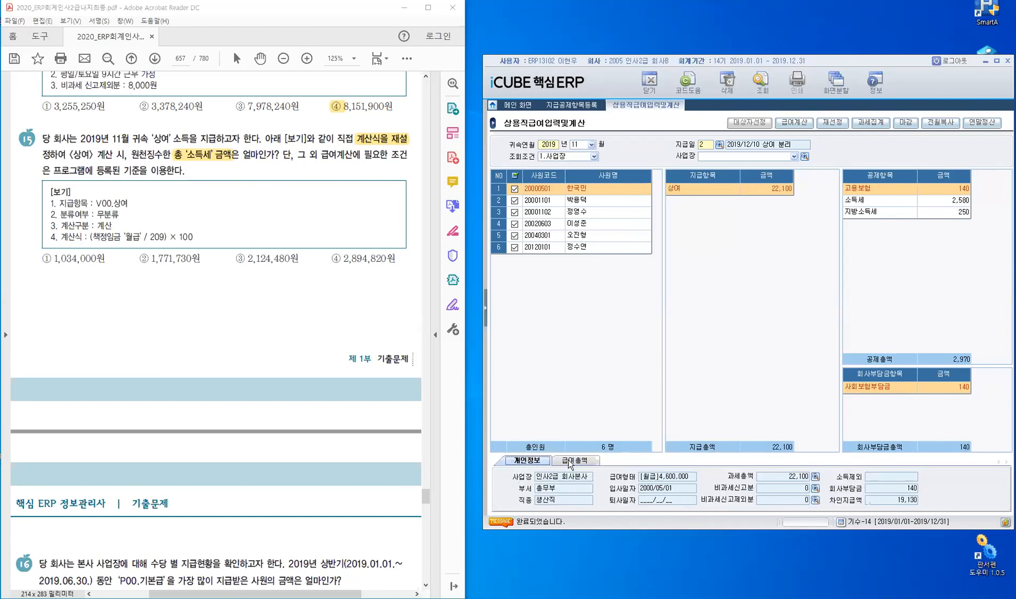
{"action": "left_click", "coordinate": [570, 462]}
{"action": "left_click", "coordinate": [549, 198]}
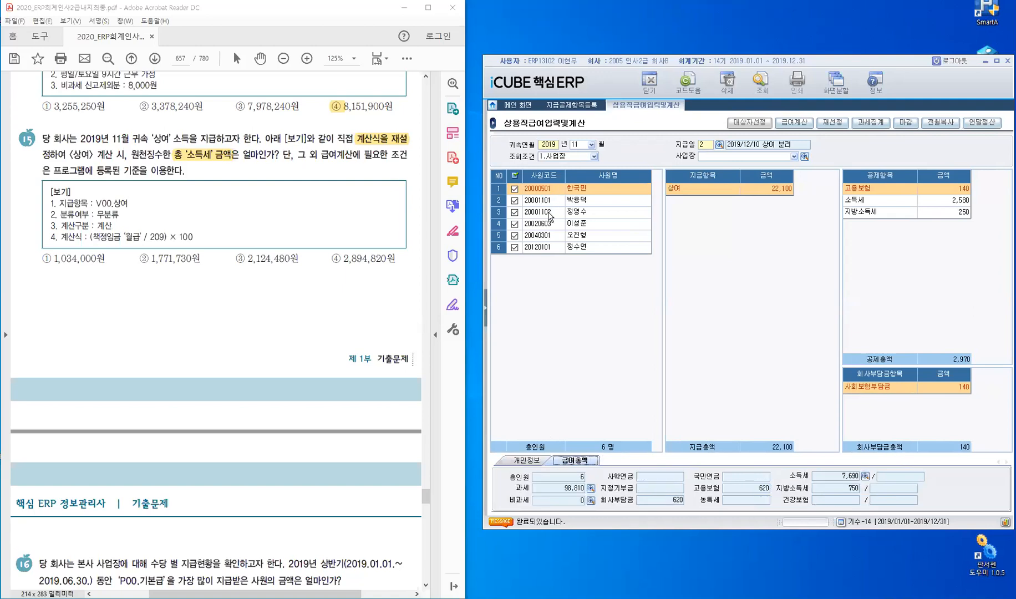
{"action": "left_click", "coordinate": [548, 235]}
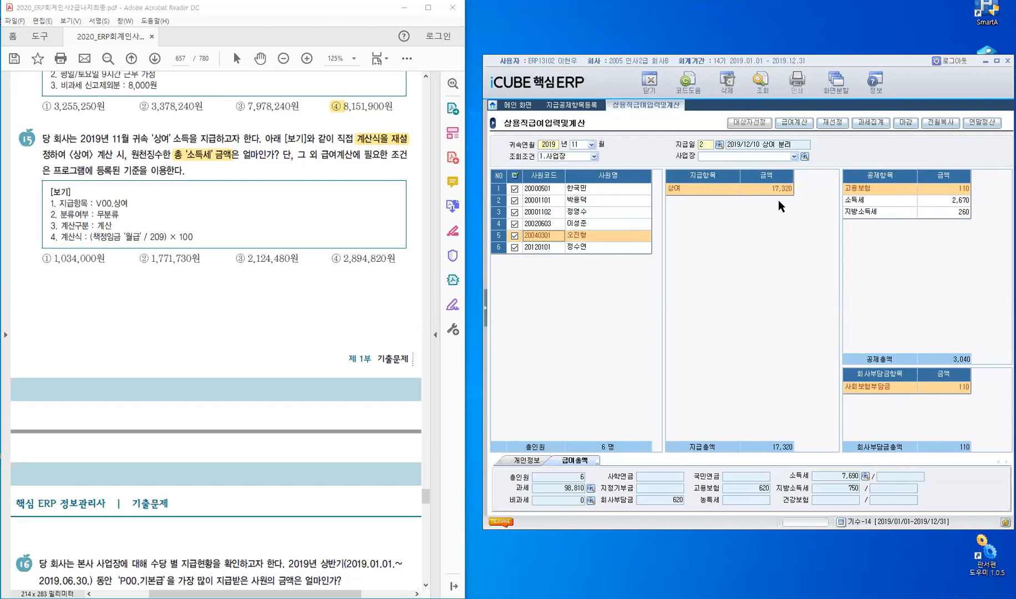
In 지급공제항목등록, reset the V00 상여 formula to [월급]/209*100 and apply it
{"action": "left_click", "coordinate": [563, 105]}
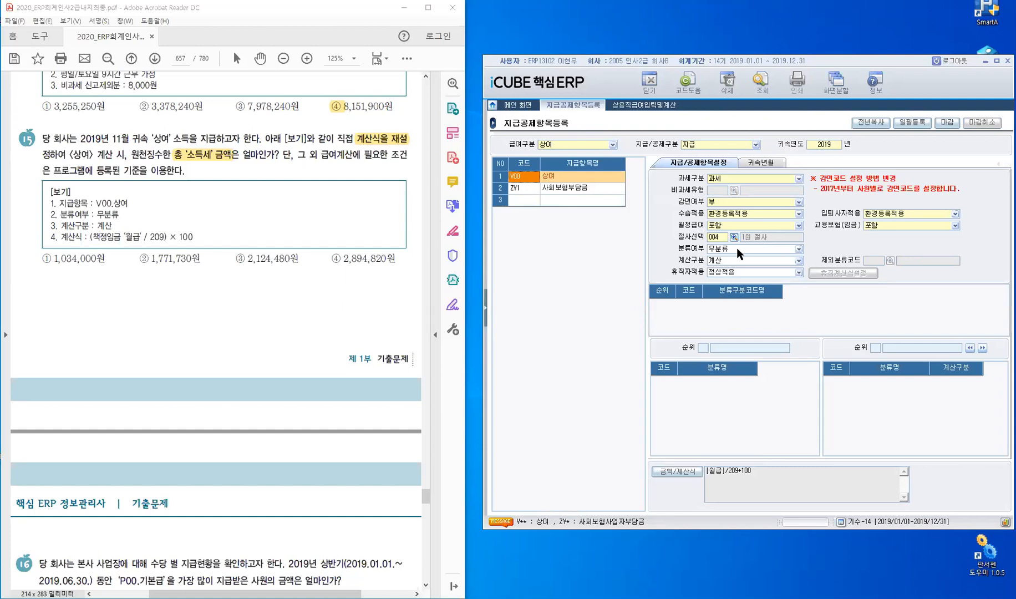
{"action": "left_click", "coordinate": [685, 478]}
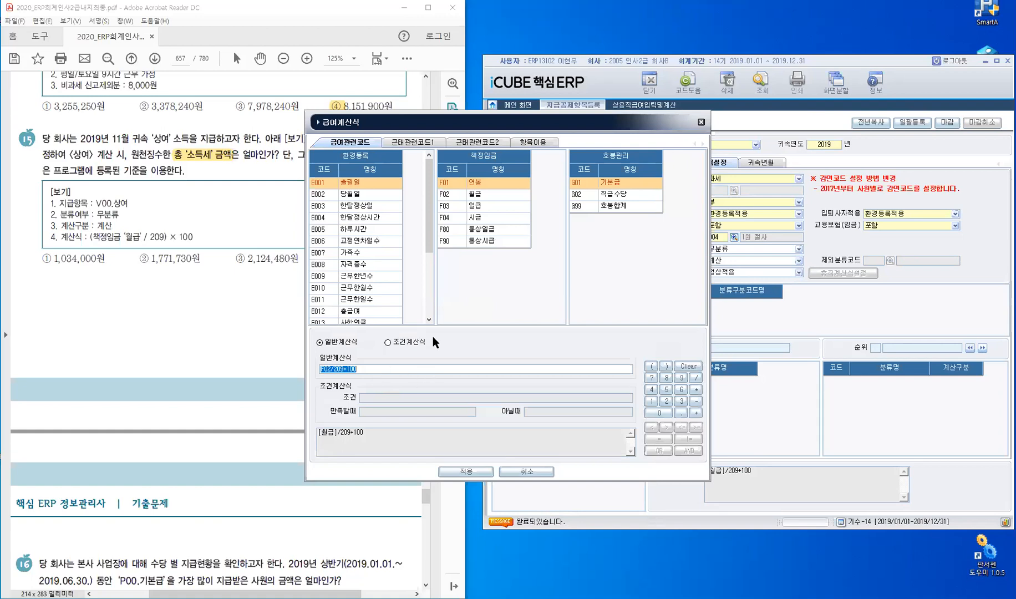
{"action": "key", "text": "BackSpace"}
{"action": "double_click", "coordinate": [451, 191]}
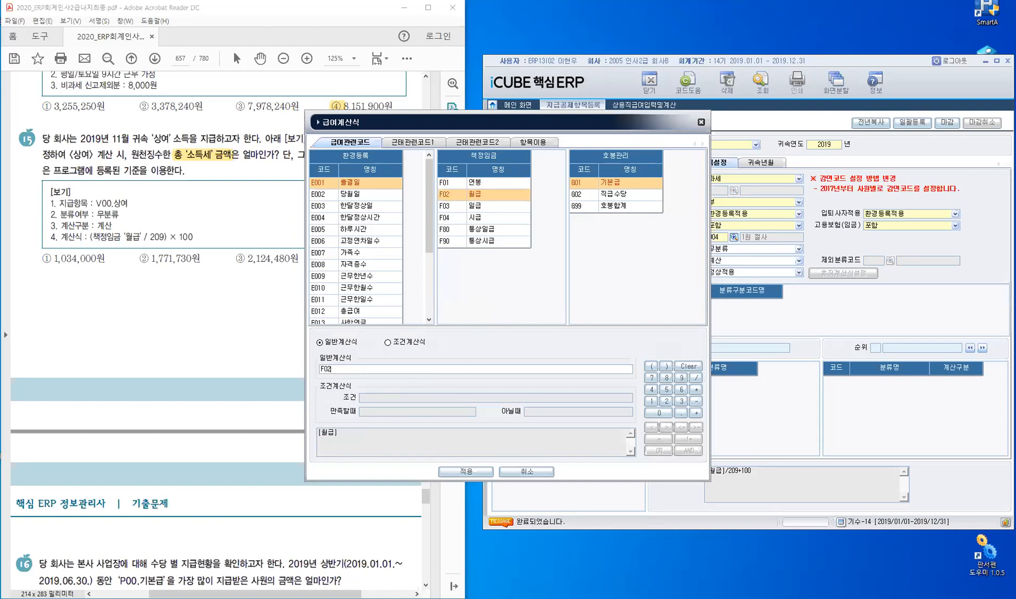
{"action": "type", "text": "/209*100"}
{"action": "left_click", "coordinate": [455, 198]}
{"action": "left_click", "coordinate": [467, 472]}
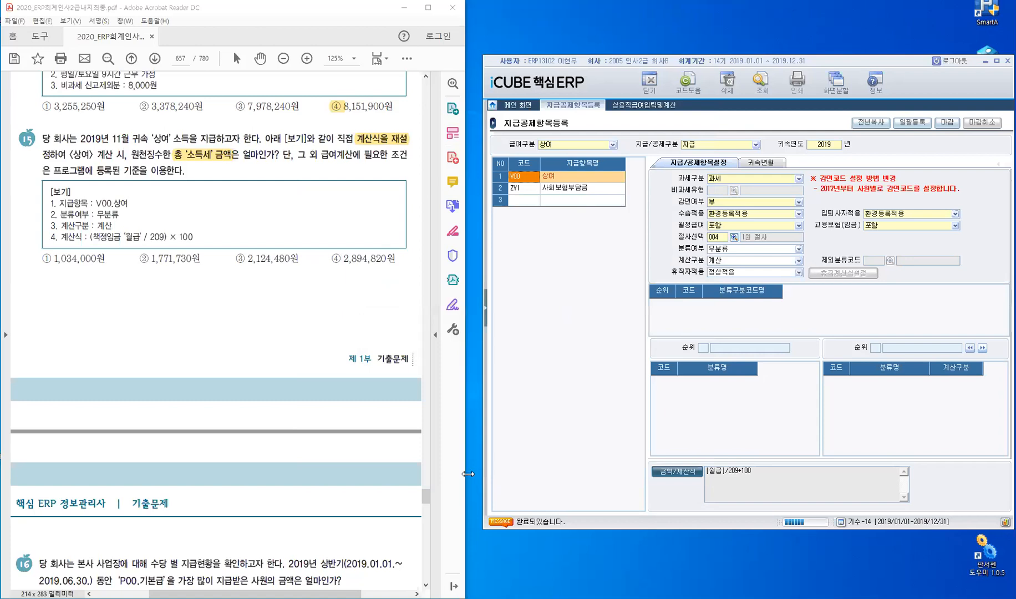
Rerun 급여계산 for the November 2019 bonus of all selected employees in 상용직급여입력및계산
{"action": "left_click", "coordinate": [652, 103]}
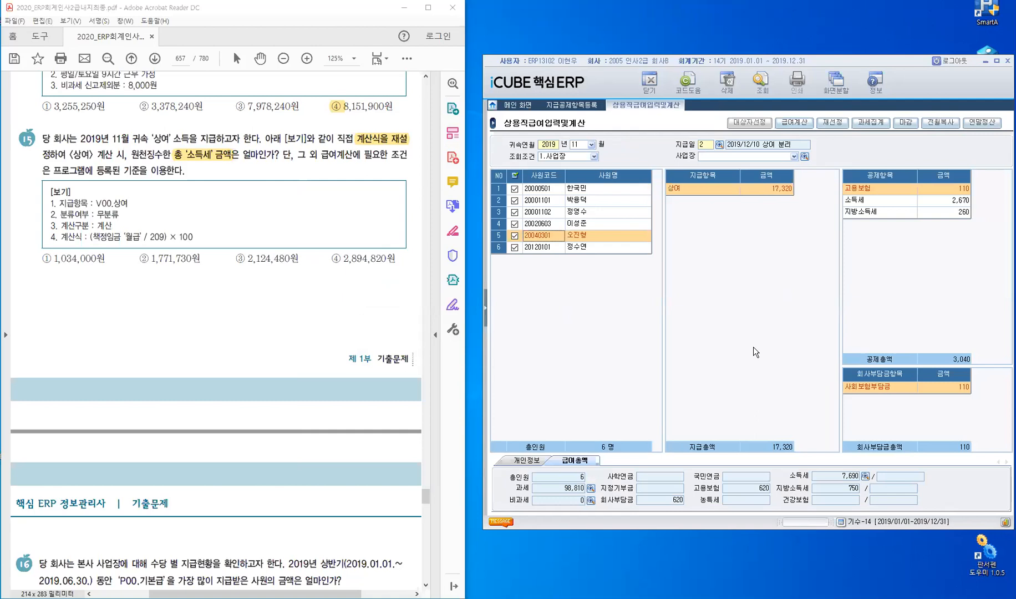
{"action": "left_click", "coordinate": [802, 124]}
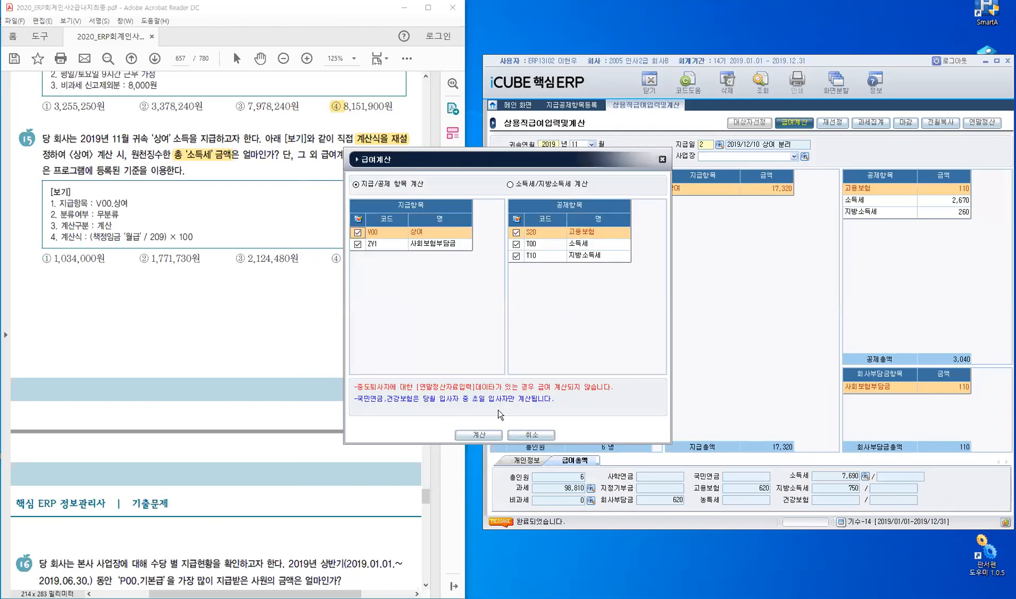
{"action": "left_click", "coordinate": [480, 435]}
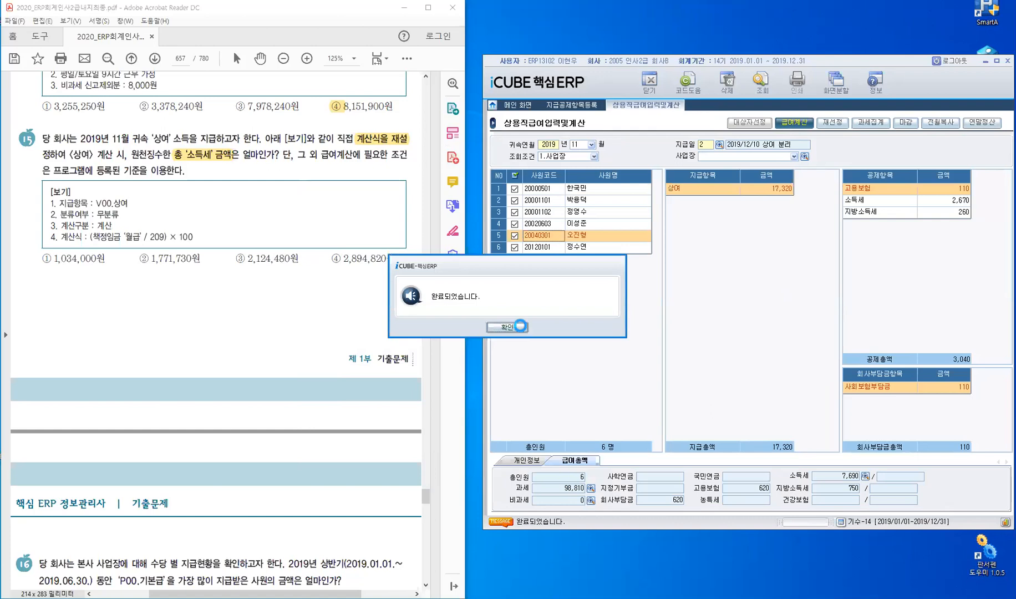
{"action": "left_click", "coordinate": [516, 327]}
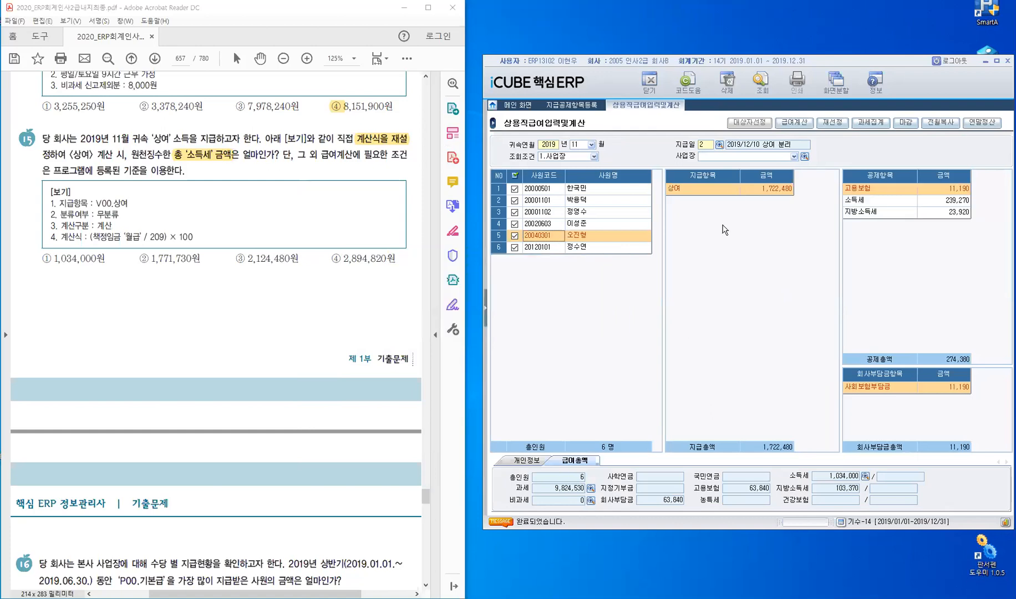
Check the V00 상여 formula against the recalculated bonus, the first employee's amounts and the total 소득세
{"action": "left_click", "coordinate": [588, 105]}
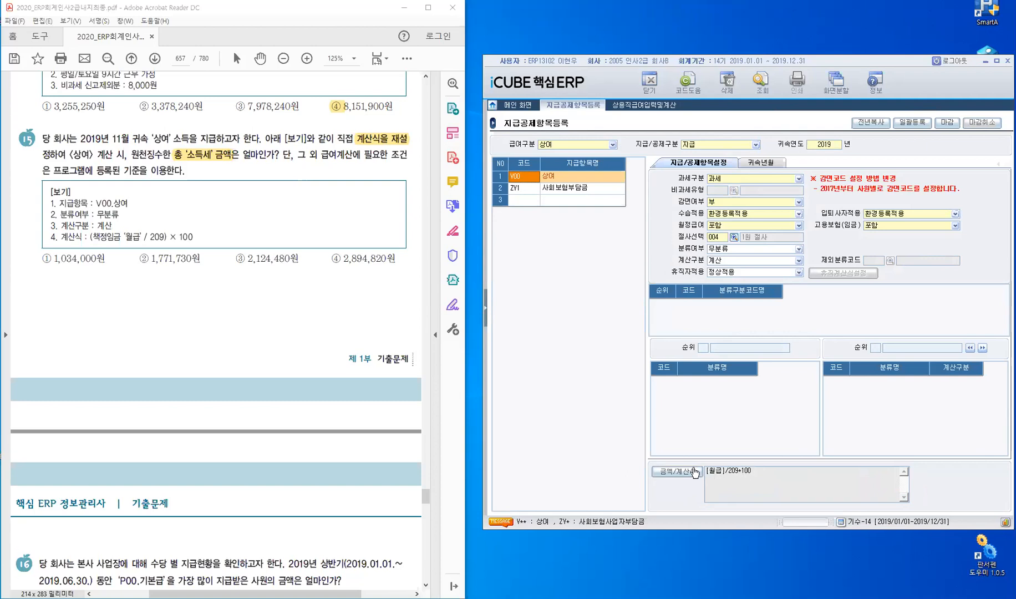
{"action": "left_click", "coordinate": [644, 107]}
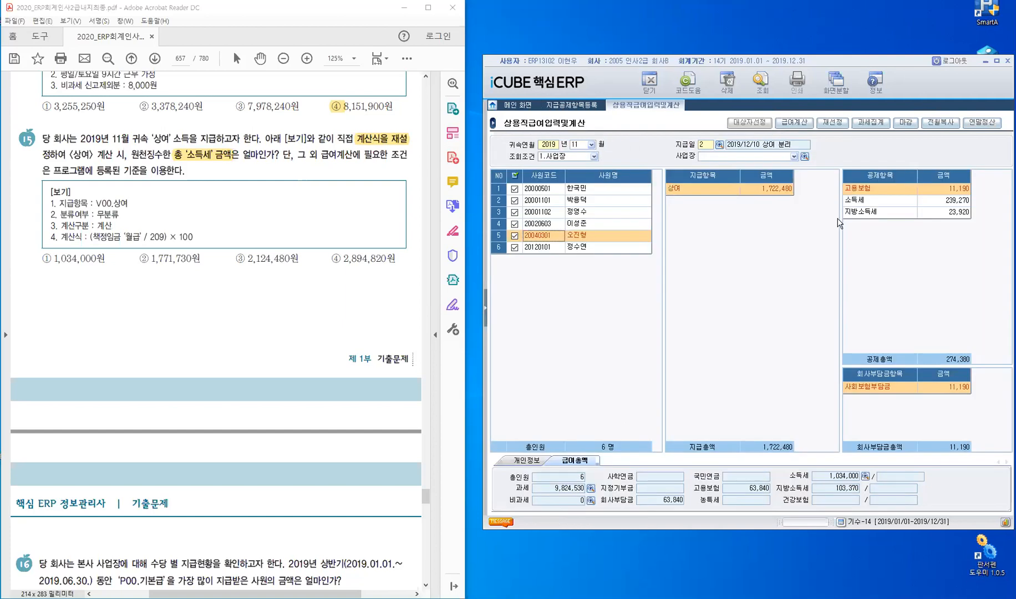
{"action": "left_click", "coordinate": [558, 189]}
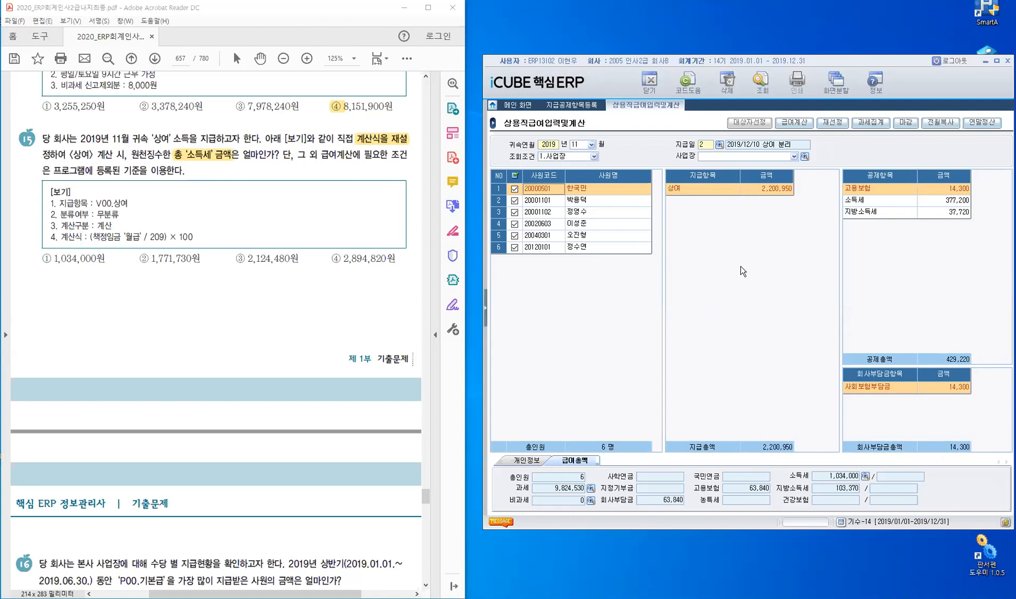
{"action": "left_click", "coordinate": [591, 470]}
In the PDF, highlight answer ① of question 15 and the phrase '수당 별 지급현황을' in question 16
{"action": "left_click_drag", "start_coordinate": [41, 258], "coordinate": [52, 259]}
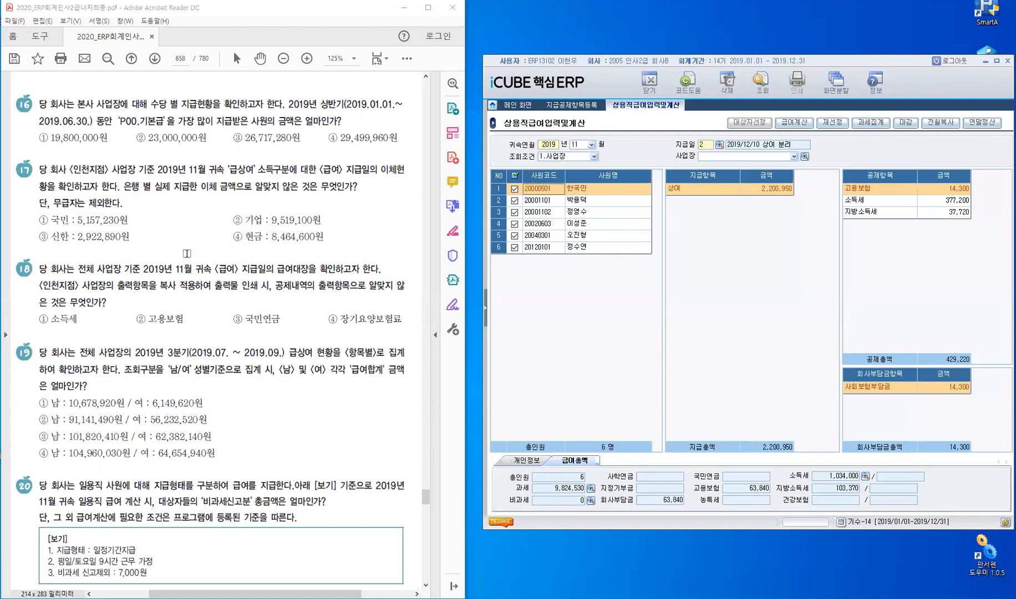
{"action": "left_click_drag", "start_coordinate": [149, 104], "coordinate": [227, 105]}
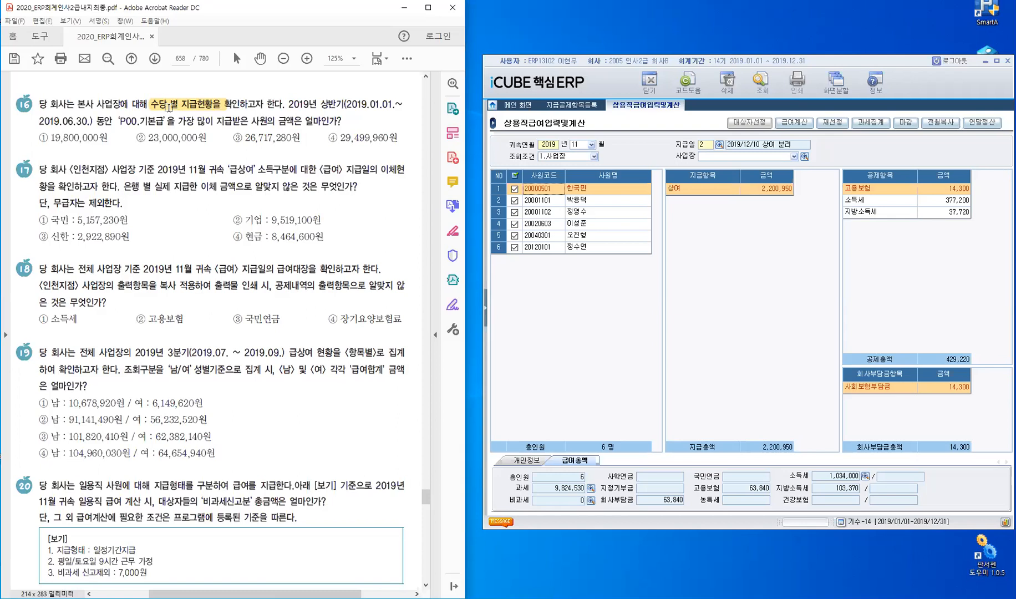
Restore the ERP navigation tree, collapse 기초환경설정 and open 수당별연간급여현황 under 급여관리
{"action": "left_click", "coordinate": [488, 315]}
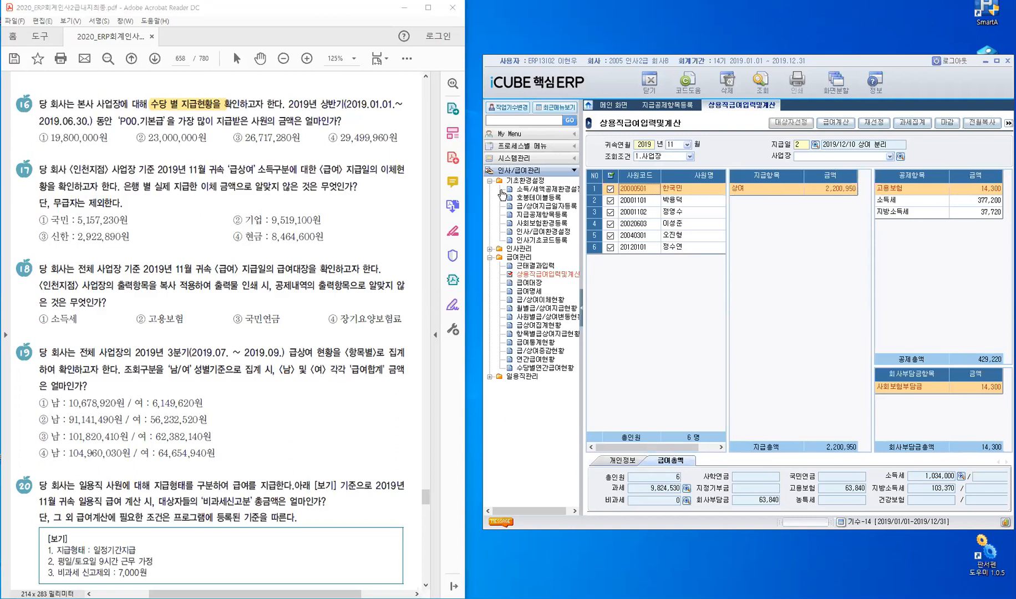
{"action": "left_click", "coordinate": [489, 181]}
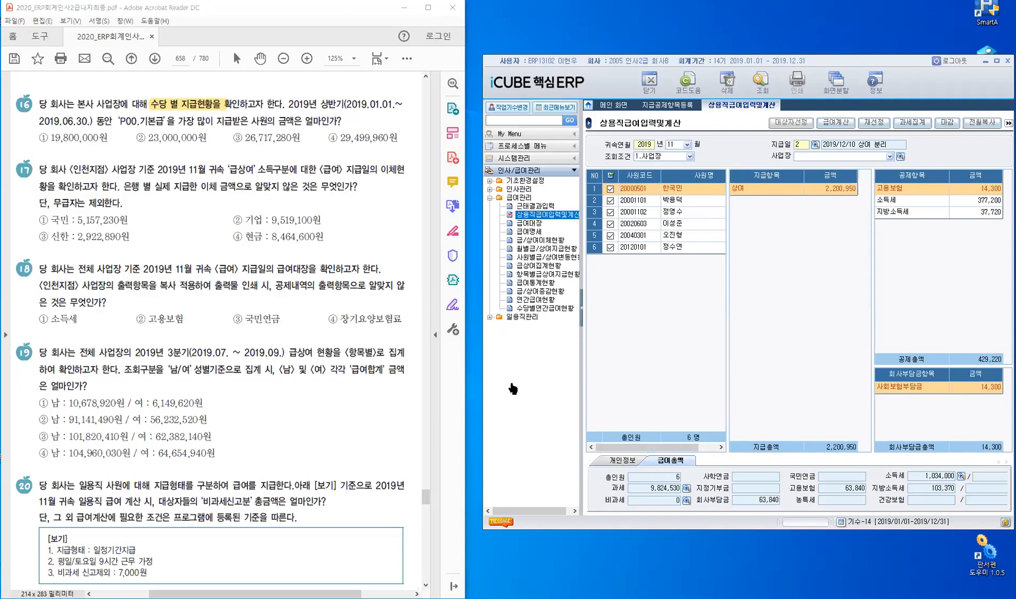
{"action": "left_click", "coordinate": [542, 310]}
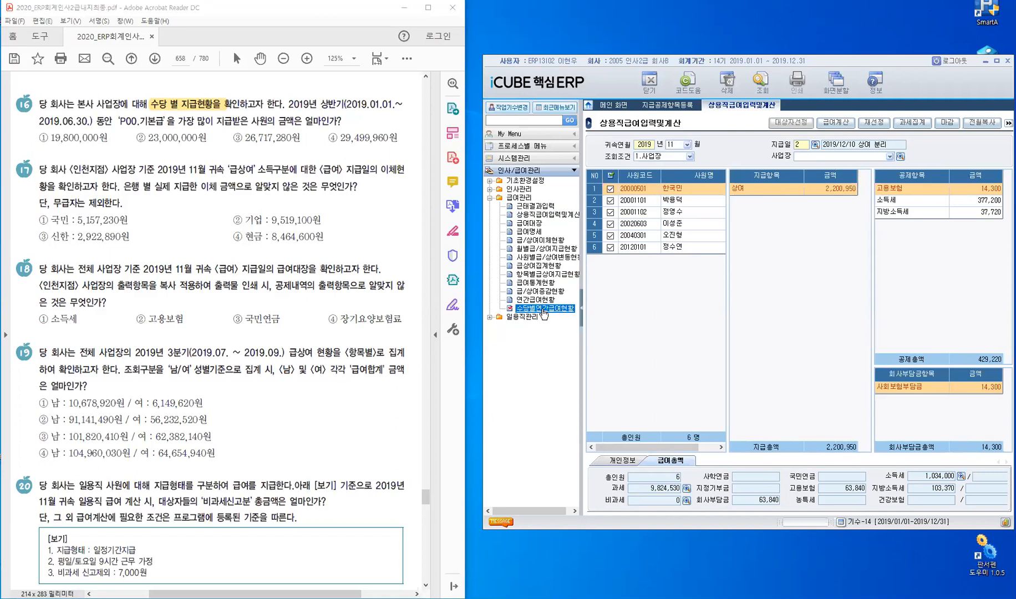
Open 수당별연간급여현황, hide the navigation tree and set 조회기간 from 2019/01 to 2019/06
{"action": "double_click", "coordinate": [544, 314]}
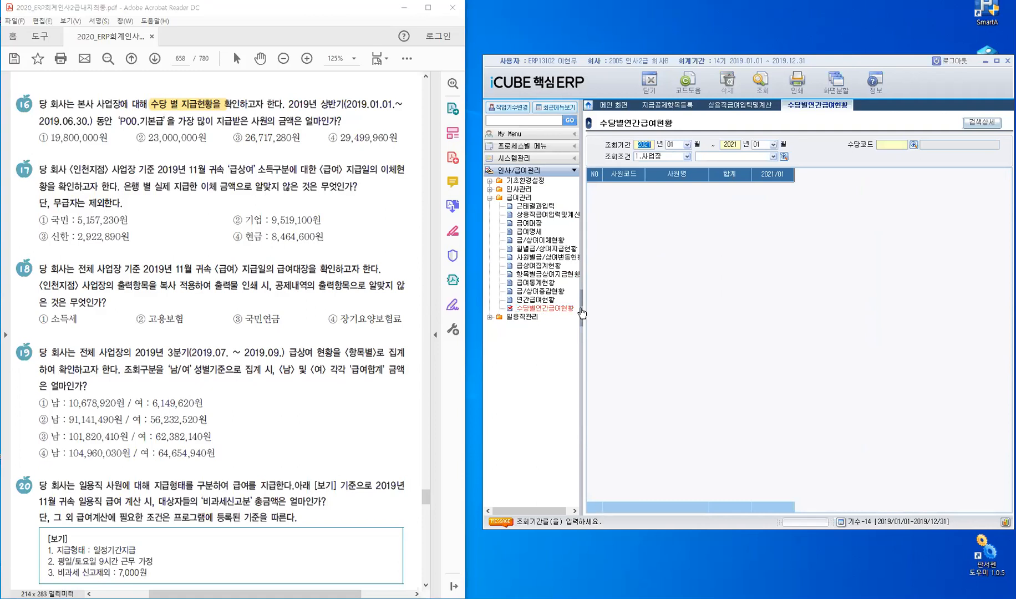
{"action": "left_click", "coordinate": [583, 314]}
{"action": "type", "text": "2019"}
{"action": "key", "text": "Return"}
{"action": "key", "text": "Return"}
{"action": "type", "text": "2019"}
{"action": "key", "text": "Return"}
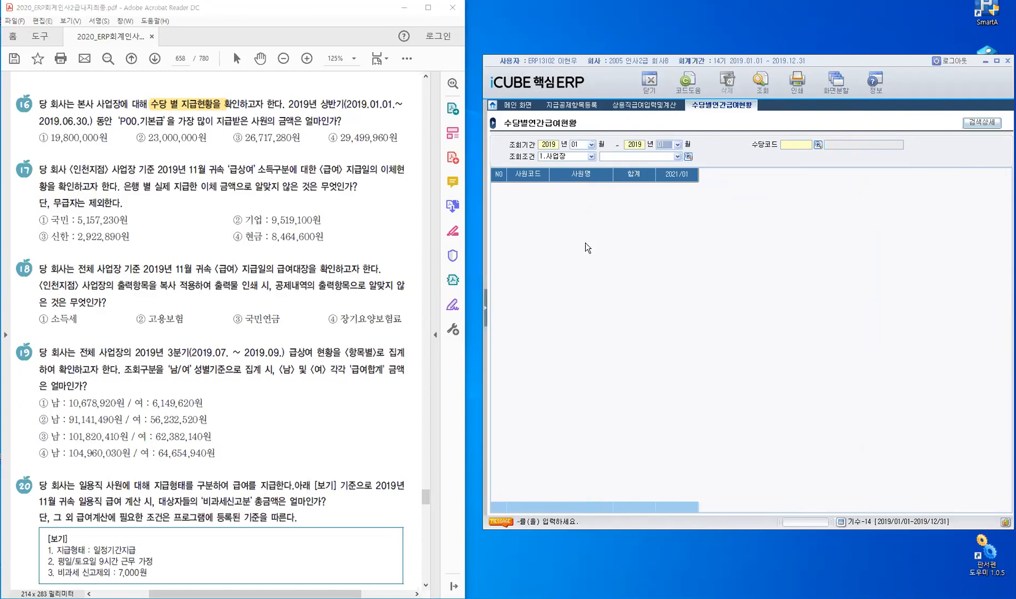
{"action": "key", "text": "Down"}
{"action": "key", "text": "Down"}
{"action": "key", "text": "Down"}
{"action": "key", "text": "Down"}
{"action": "key", "text": "Down"}
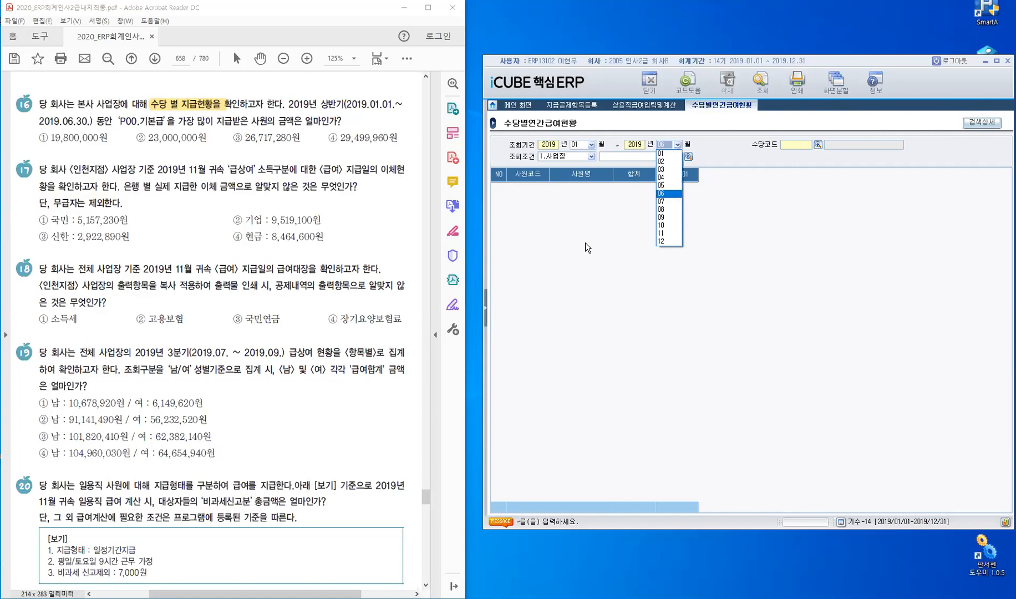
{"action": "key", "text": "Return"}
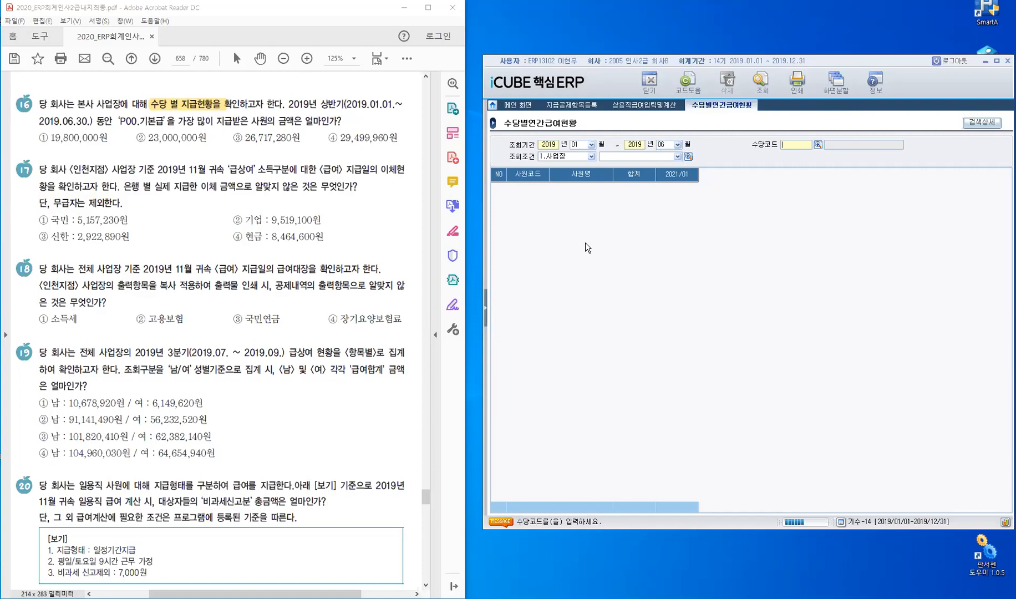
Look through the allowance code list and set 수당코드 to P00 기본급
{"action": "key", "text": "F2"}
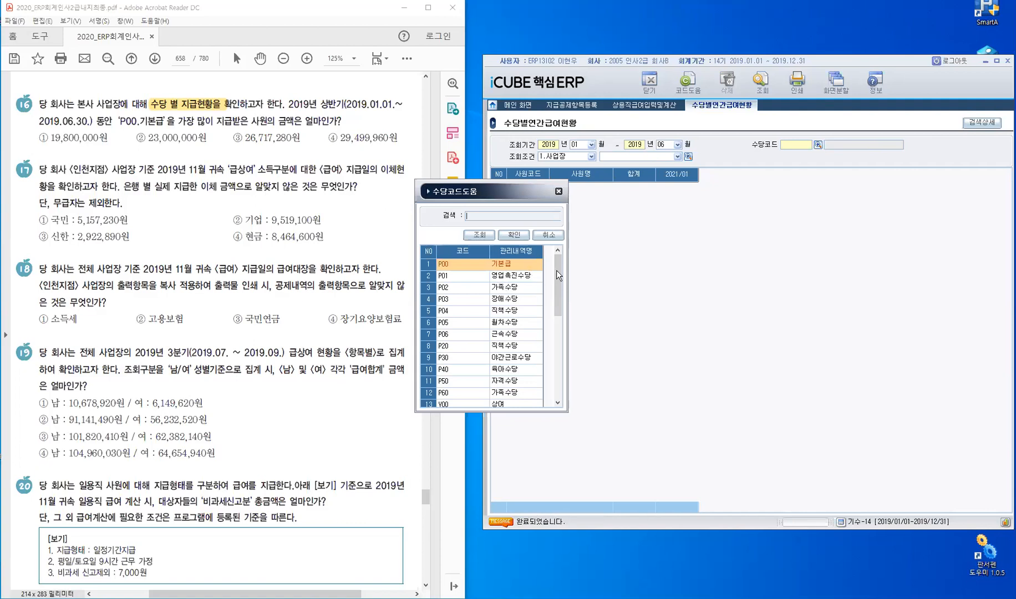
{"action": "left_click_drag", "start_coordinate": [557, 269], "coordinate": [552, 336]}
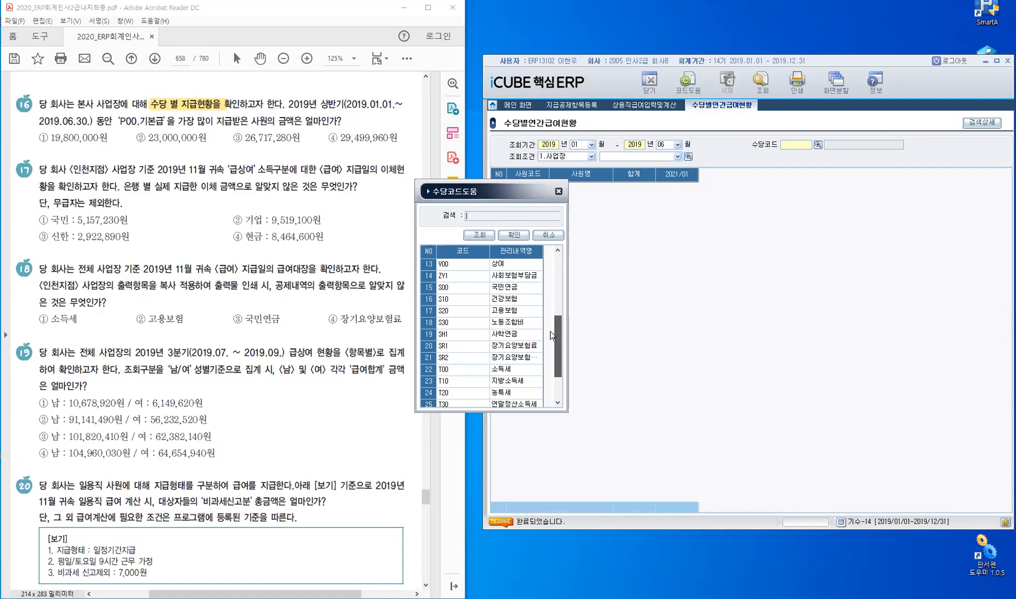
{"action": "left_click_drag", "start_coordinate": [552, 335], "coordinate": [551, 348]}
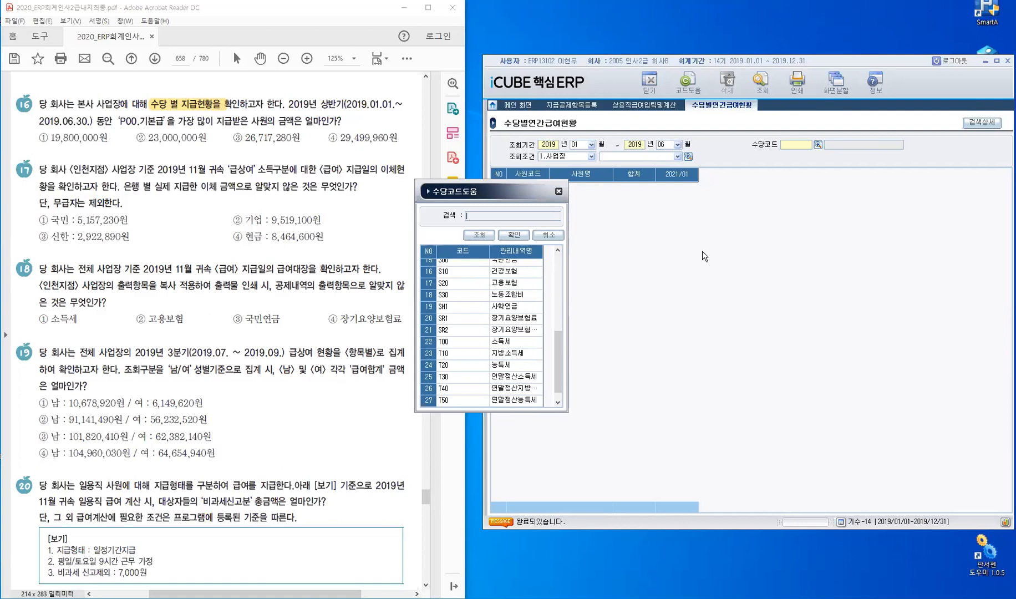
{"action": "left_click_drag", "start_coordinate": [558, 350], "coordinate": [569, 257]}
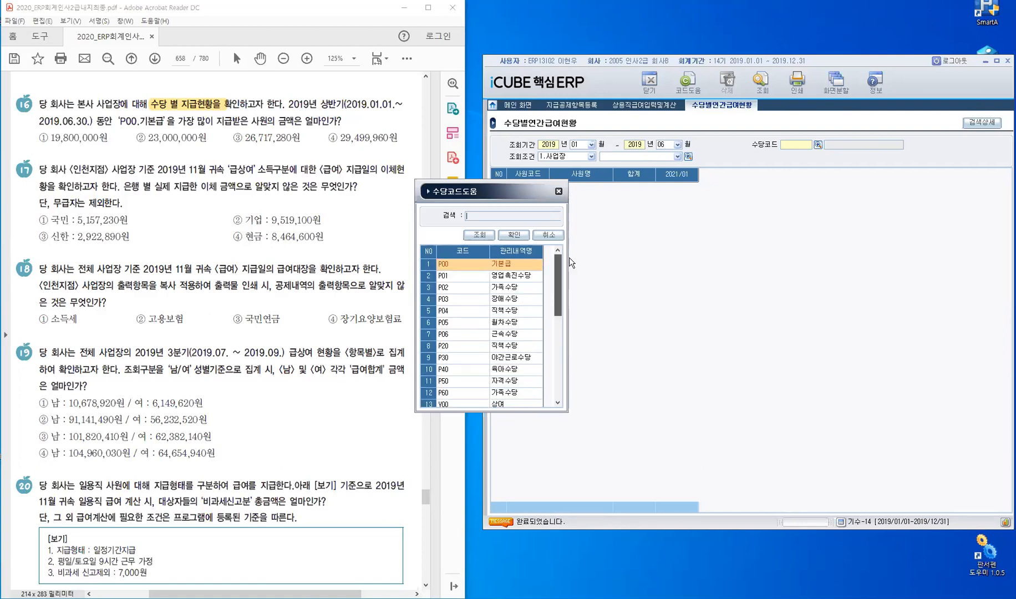
{"action": "left_click", "coordinate": [474, 269]}
{"action": "left_click", "coordinate": [514, 235]}
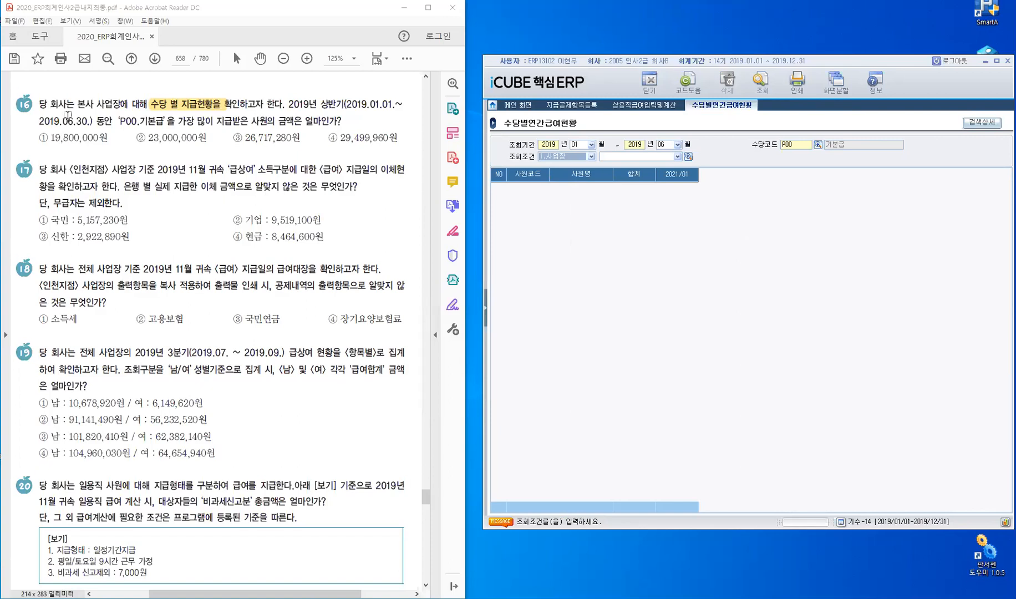
Highlight '본사' in question 16 and query the allowance report for 사업장 1000 인사2급 회사본사
{"action": "left_click_drag", "start_coordinate": [77, 104], "coordinate": [95, 104]}
{"action": "left_click", "coordinate": [618, 158]}
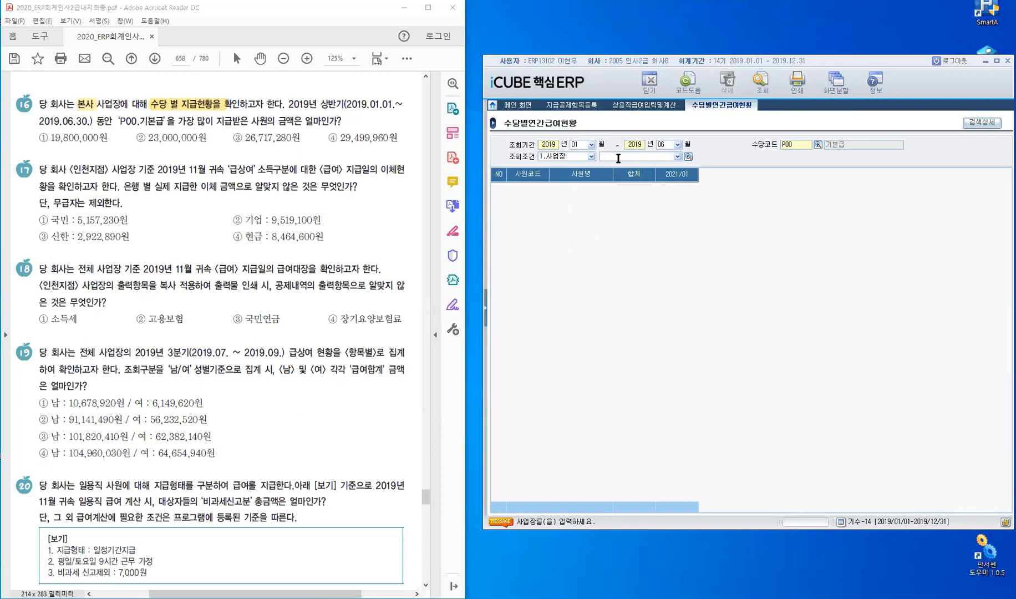
{"action": "key", "text": "F2"}
{"action": "left_click", "coordinate": [439, 269]}
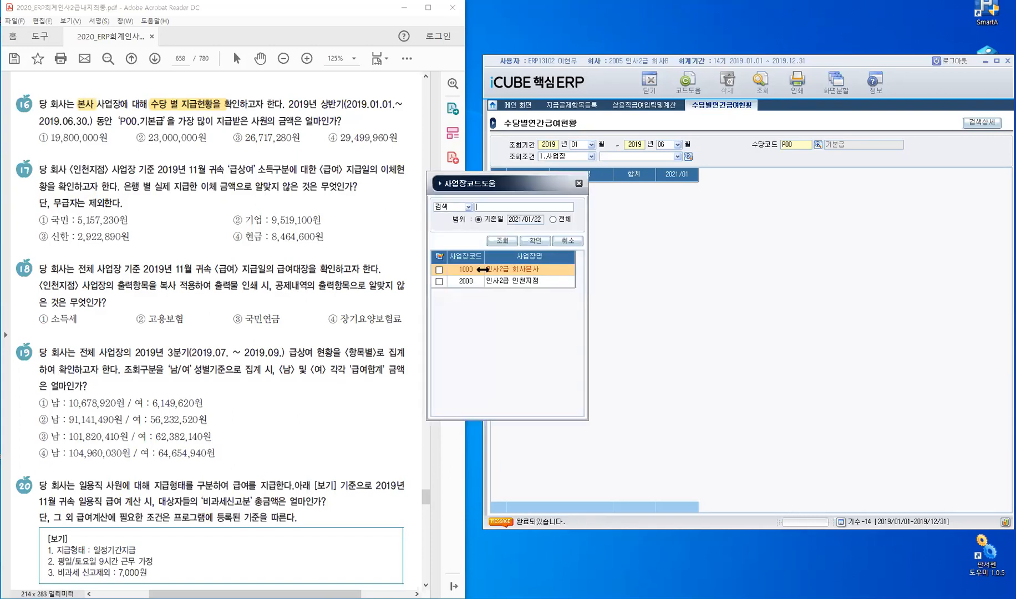
{"action": "left_click", "coordinate": [534, 241]}
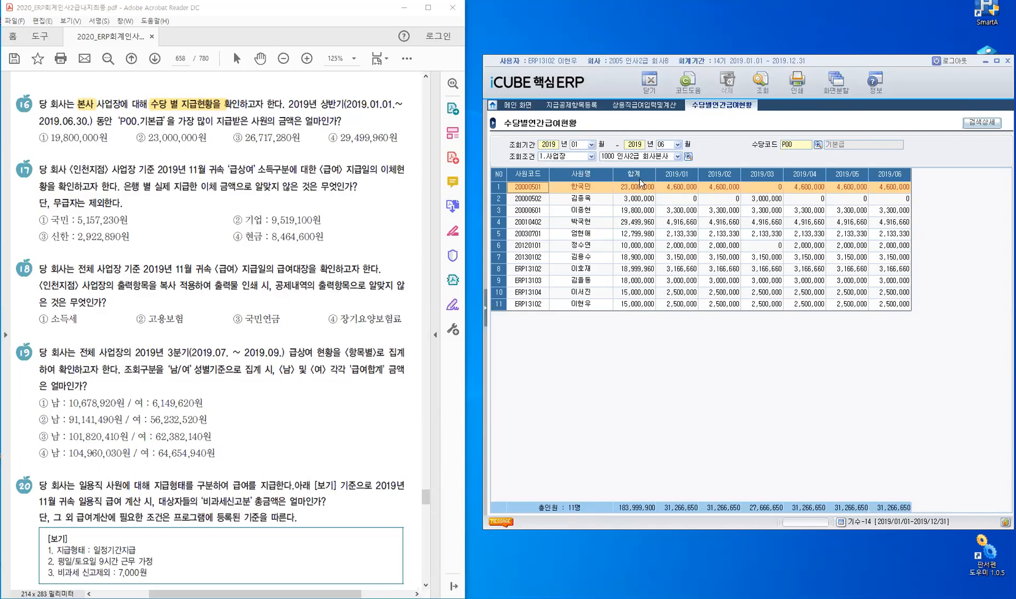
Find the employee with the largest 합계, highlight answer ④ of question 16, and highlight '이체현황' and '않은' in question 17
{"action": "left_click", "coordinate": [542, 223]}
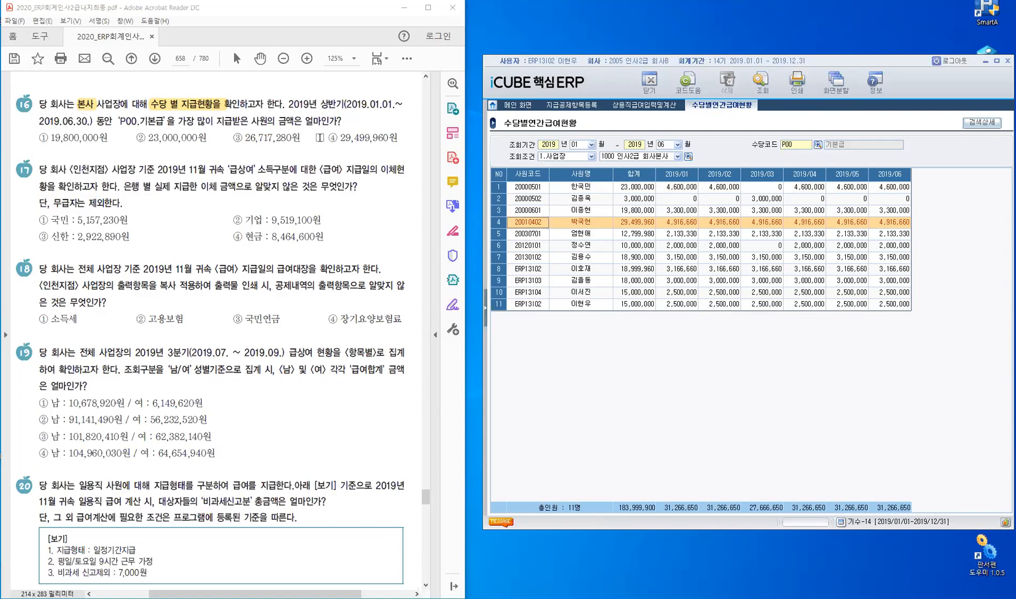
{"action": "left_click_drag", "start_coordinate": [328, 134], "coordinate": [338, 135]}
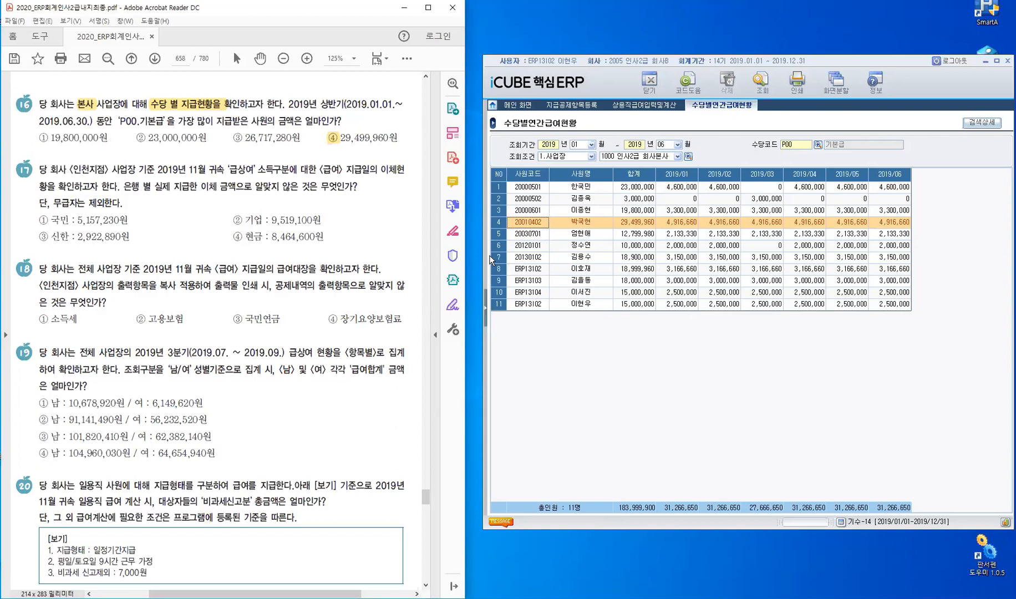
{"action": "left_click_drag", "start_coordinate": [406, 170], "coordinate": [380, 169]}
{"action": "left_click_drag", "start_coordinate": [38, 189], "coordinate": [47, 188]}
{"action": "double_click", "coordinate": [297, 189]}
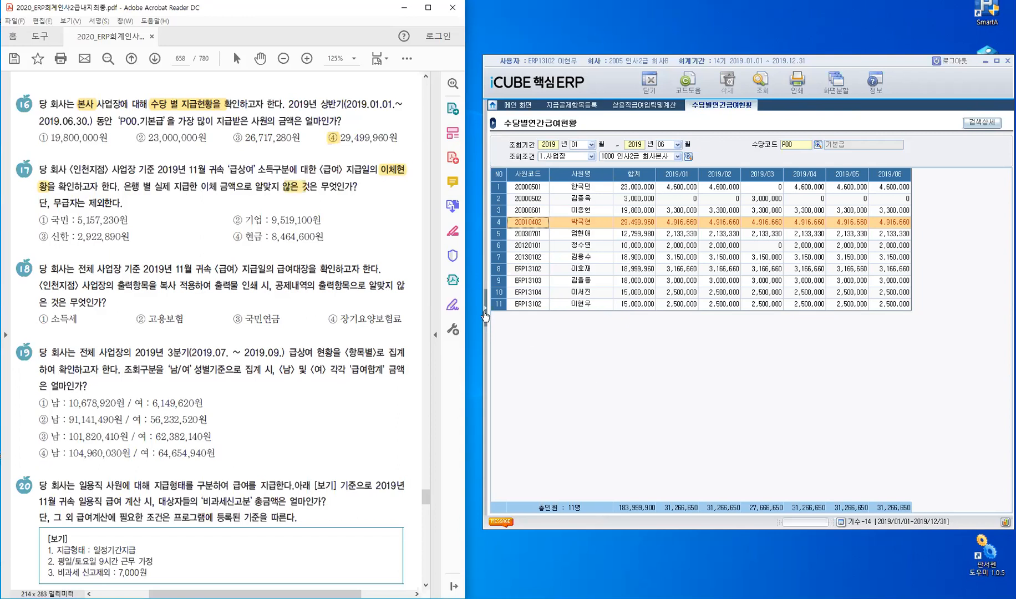
Restore the navigation tree, widen the ERP window beside the PDF and open 급/상여이체현황 under 급여관리
{"action": "left_click", "coordinate": [598, 367]}
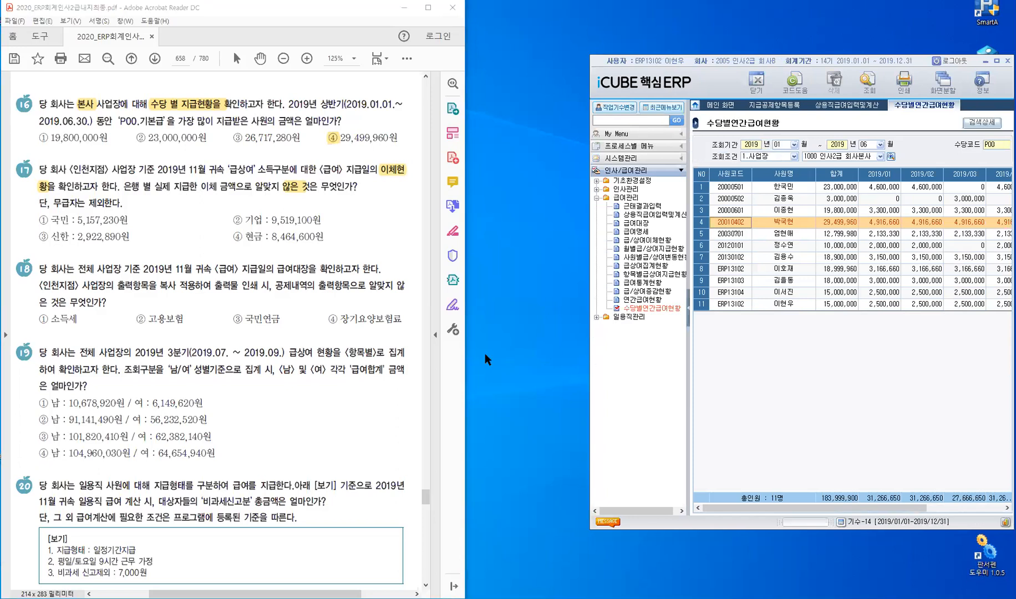
{"action": "left_click", "coordinate": [598, 378]}
{"action": "left_click_drag", "start_coordinate": [588, 375], "coordinate": [536, 391]}
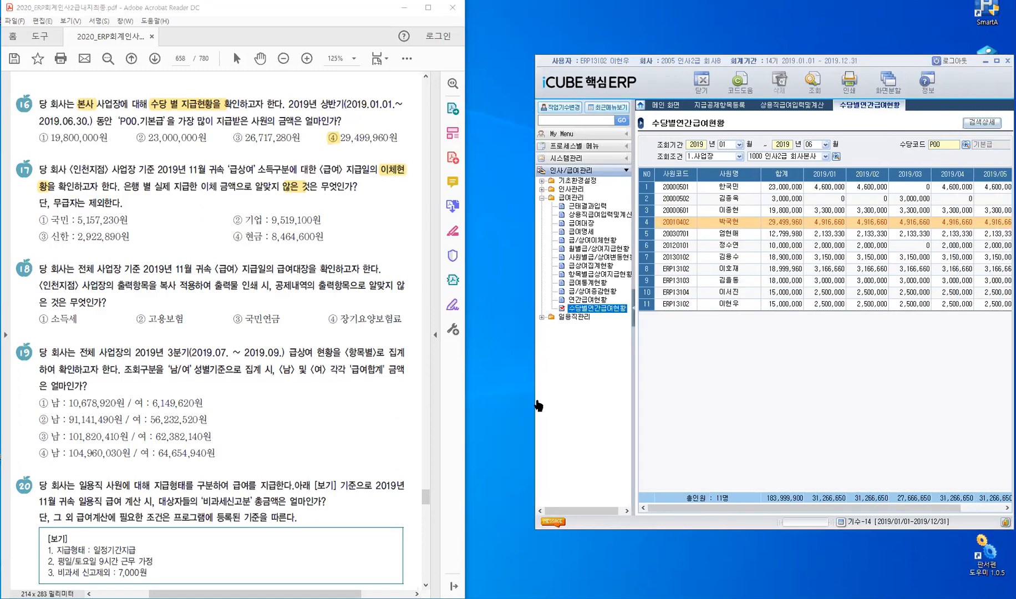
{"action": "left_click_drag", "start_coordinate": [494, 395], "coordinate": [477, 395]}
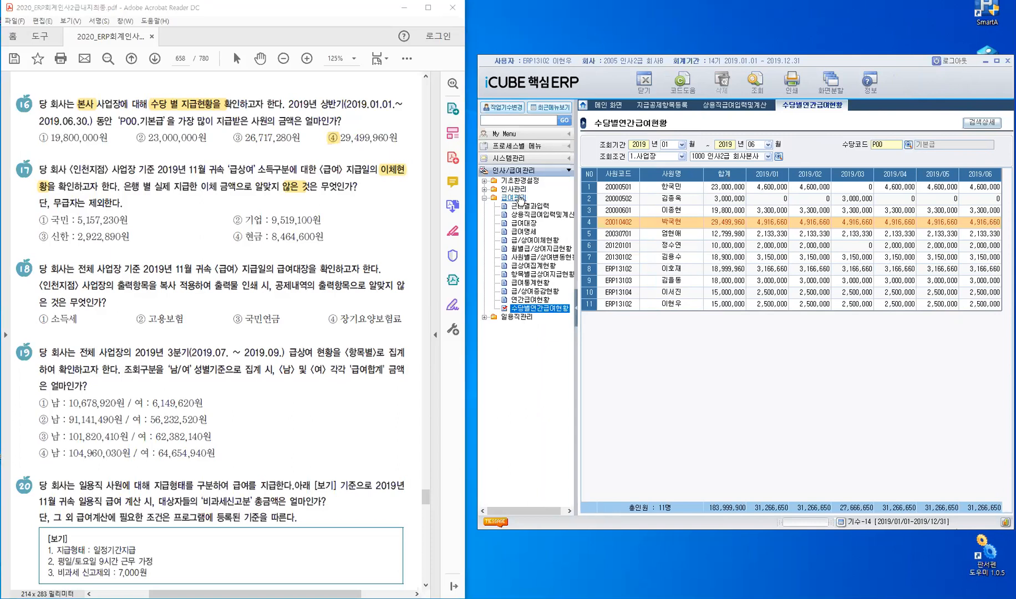
{"action": "left_click", "coordinate": [548, 246]}
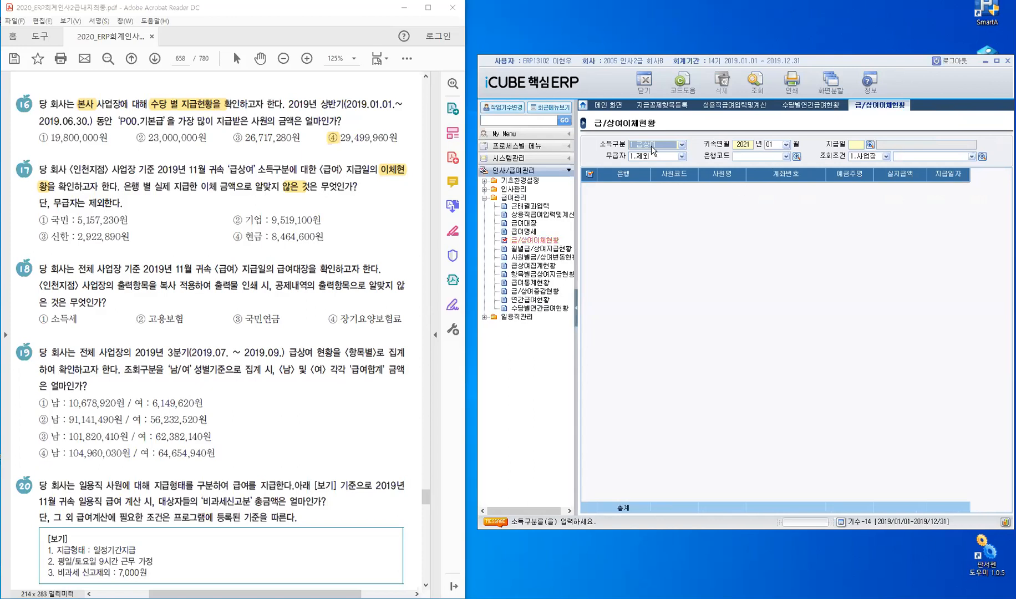
Set 귀속연월 to 2019/11 with 소득구분 급상여 and choose 지급일 1, the 2019/11/30 급여 payment
{"action": "key", "text": "Return"}
{"action": "type", "text": "2019"}
{"action": "key", "text": "Return"}
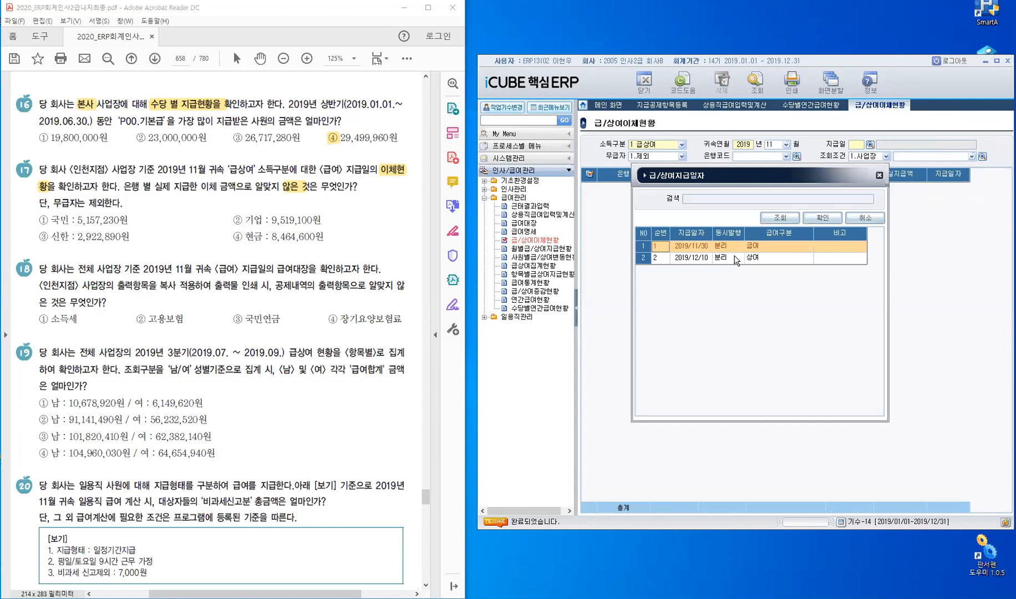
{"action": "left_click", "coordinate": [720, 248]}
{"action": "left_click", "coordinate": [814, 218]}
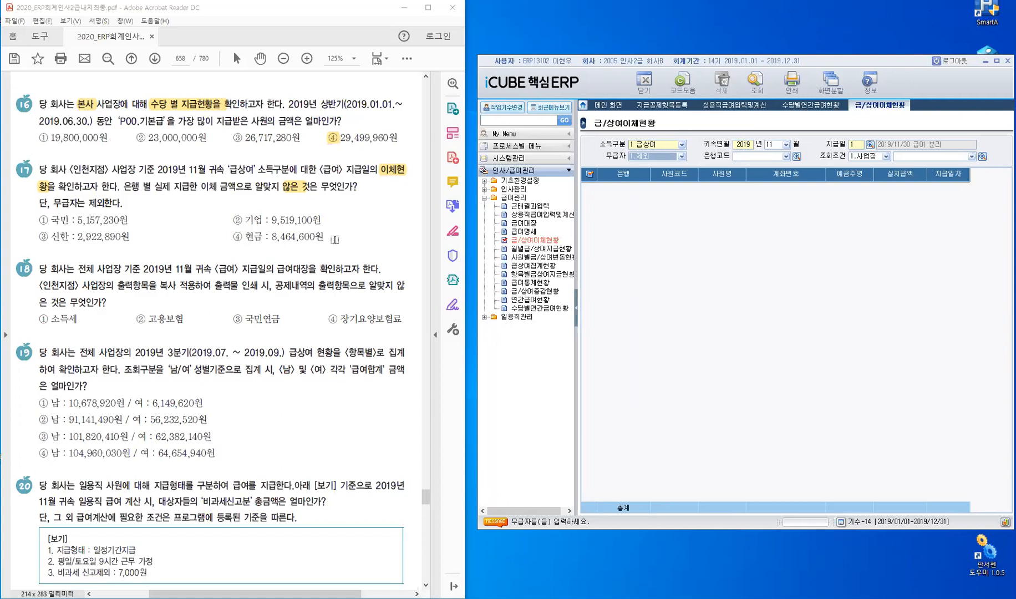
Highlight '제외한다.' in question 17, keep 무급자 as 1.제외 and select 사업장 2000 인사2급 인천지점 for the transfer query
{"action": "left_click_drag", "start_coordinate": [89, 204], "coordinate": [123, 203]}
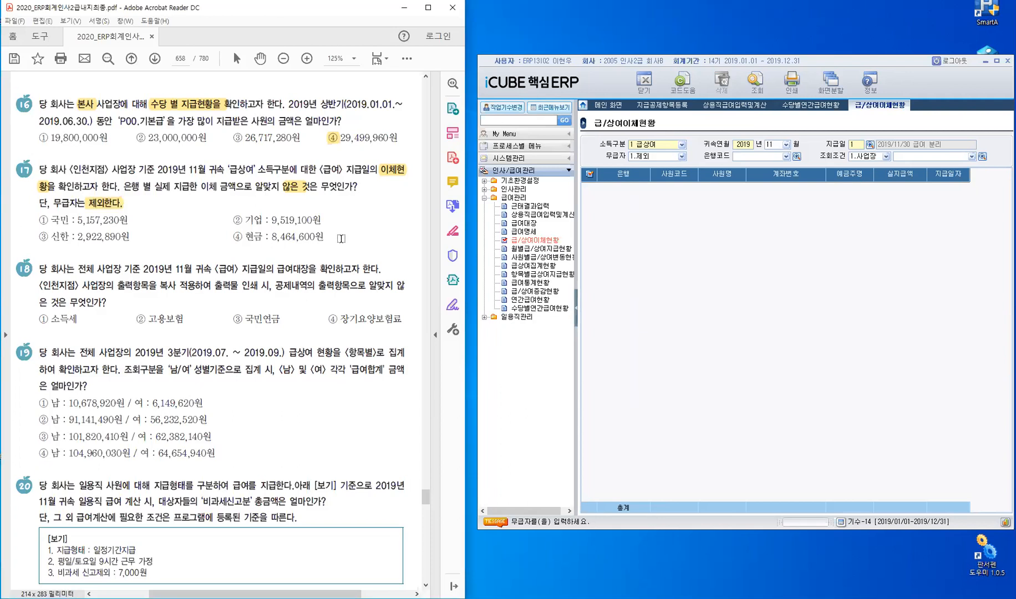
{"action": "left_click", "coordinate": [649, 161]}
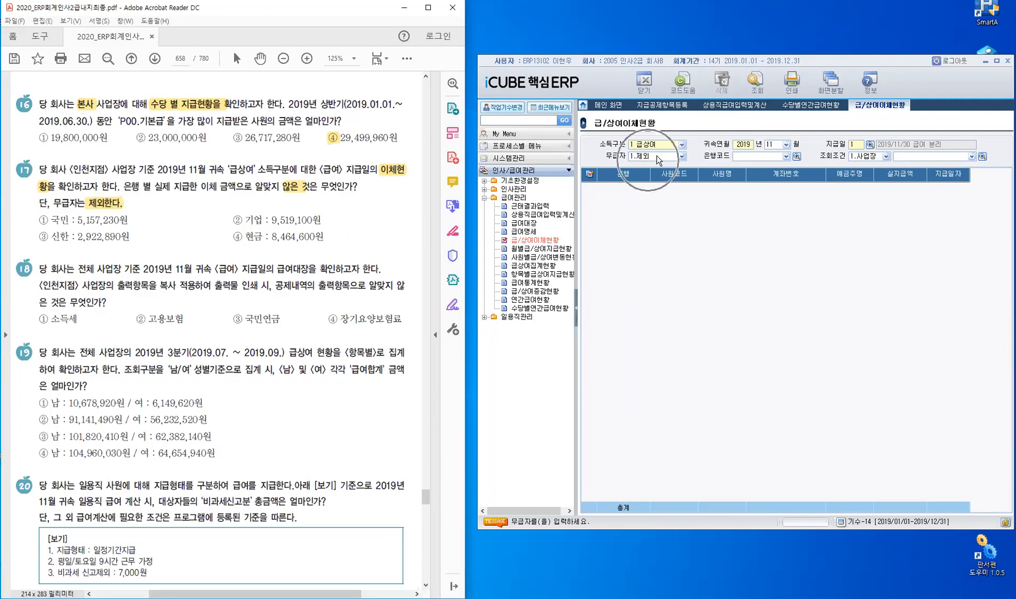
{"action": "left_click", "coordinate": [753, 159]}
{"action": "key", "text": "Return"}
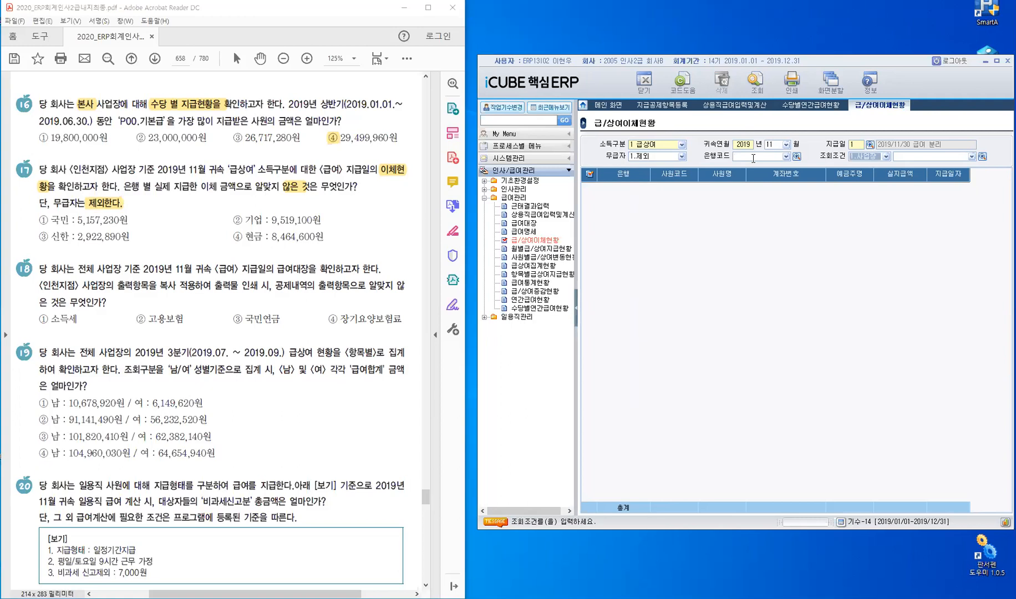
{"action": "key", "text": "Return"}
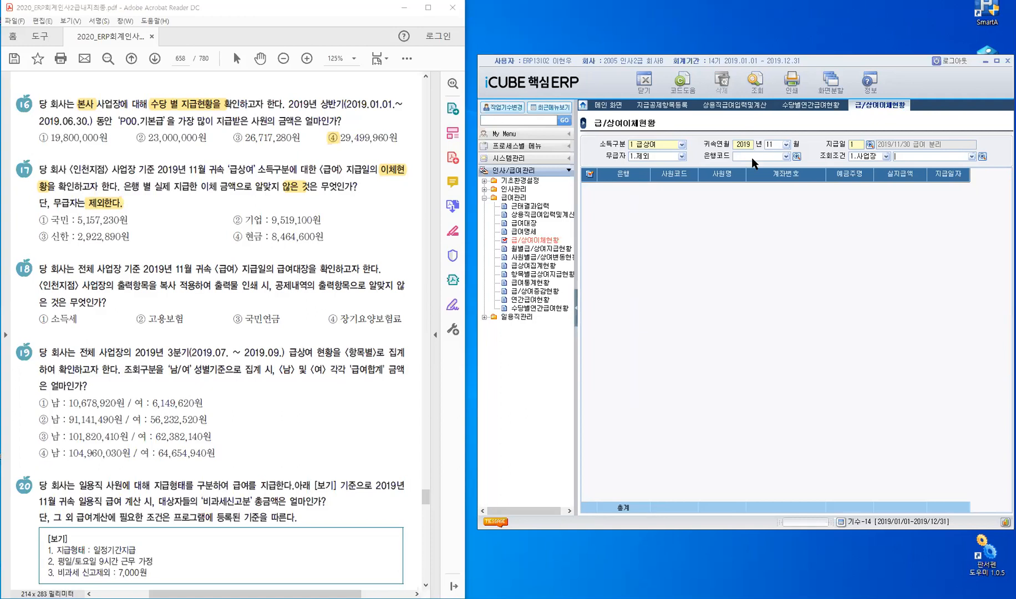
{"action": "key", "text": "F2"}
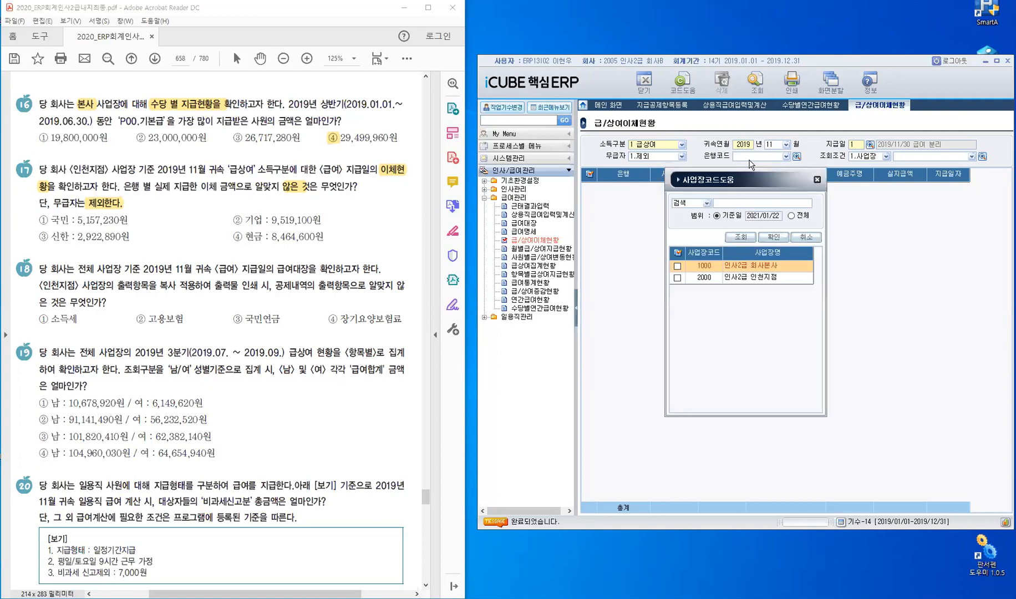
{"action": "left_click", "coordinate": [676, 278]}
{"action": "left_click", "coordinate": [774, 237]}
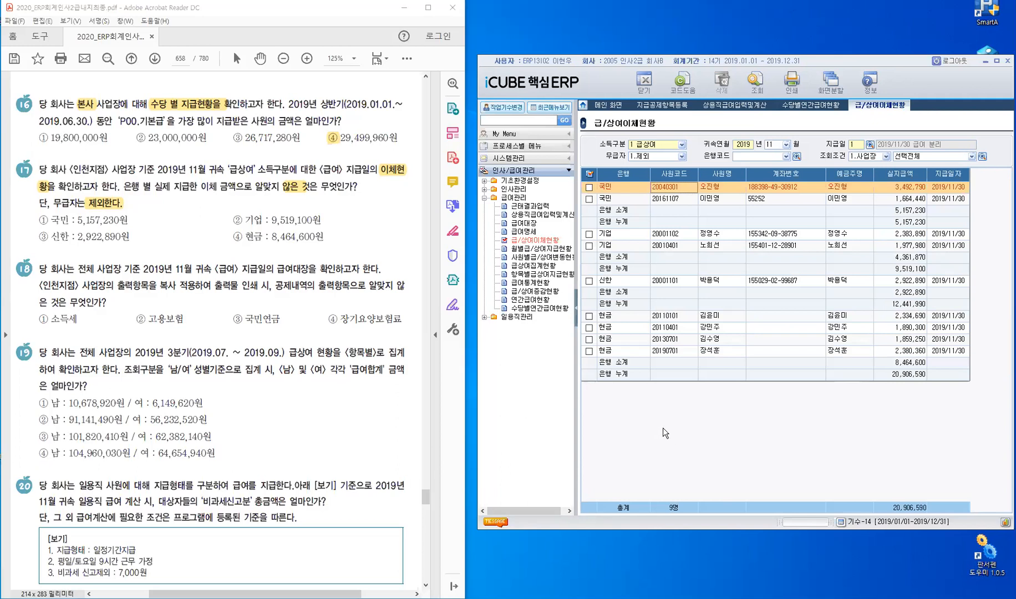
Compare the 은행 소계 of 국민, 기업, 신한 and 현금 with the options and highlight answer ② of question 17
{"action": "left_click", "coordinate": [824, 210]}
{"action": "key", "text": "ctrl"}
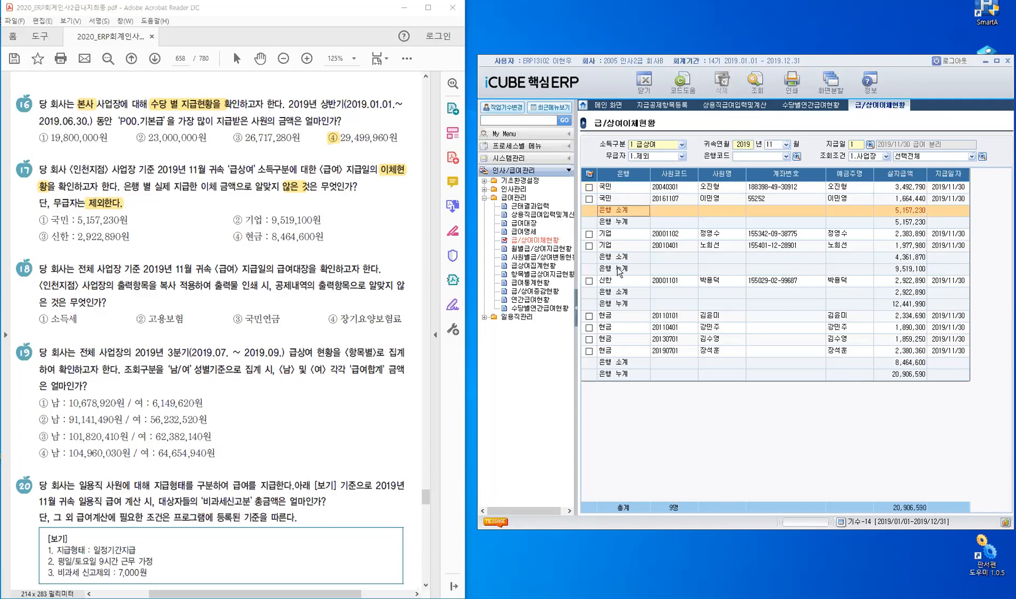
{"action": "left_click", "coordinate": [781, 259]}
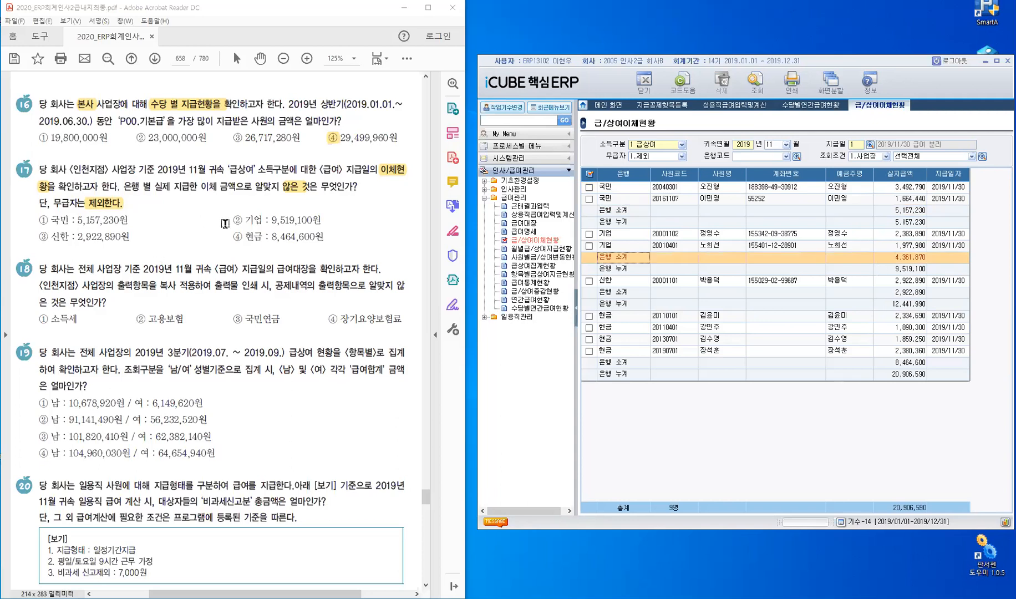
{"action": "left_click", "coordinate": [913, 271]}
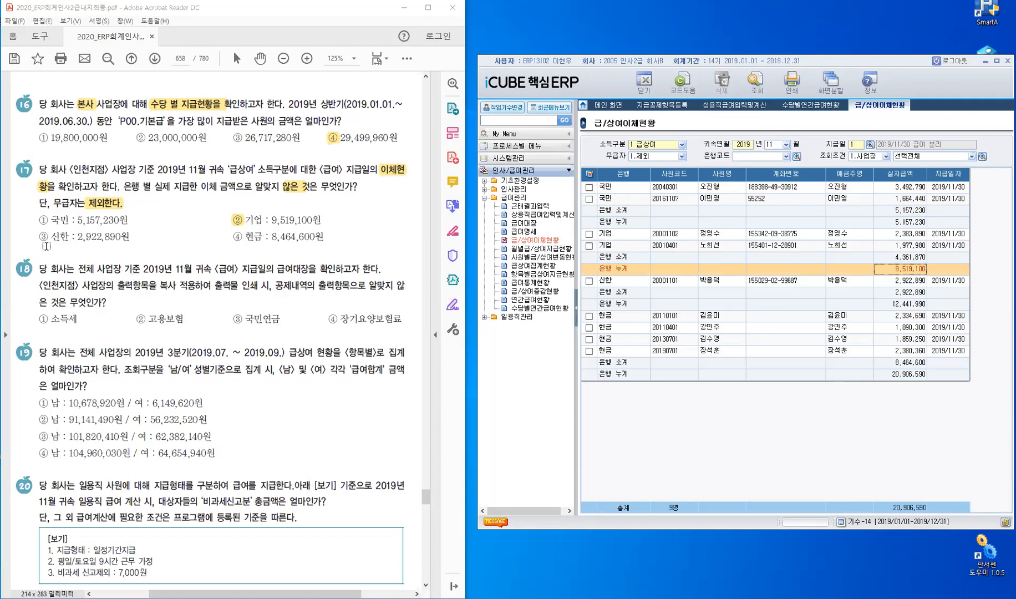
{"action": "left_click", "coordinate": [621, 294]}
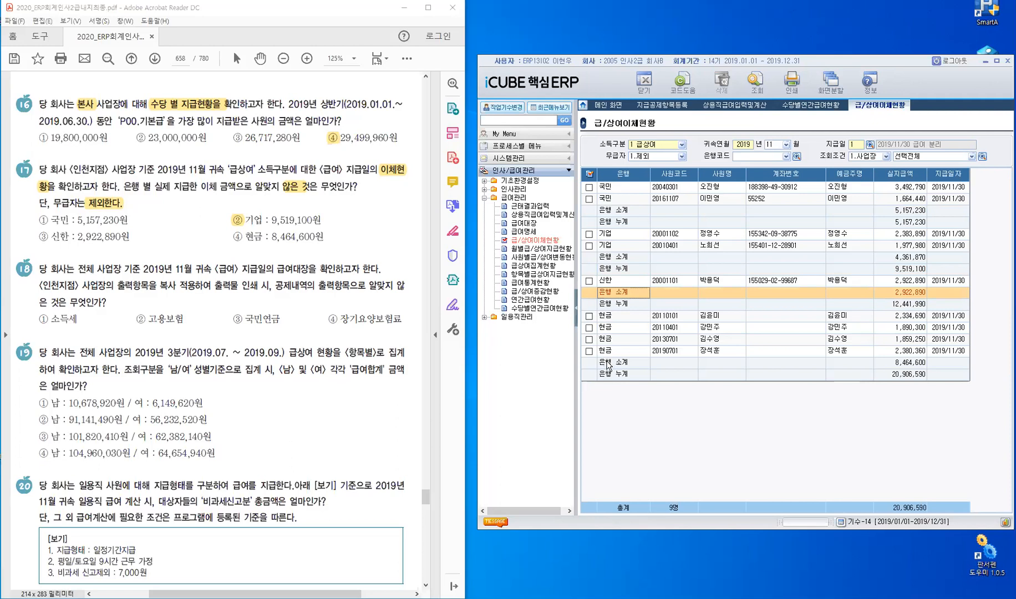
{"action": "left_click", "coordinate": [882, 366]}
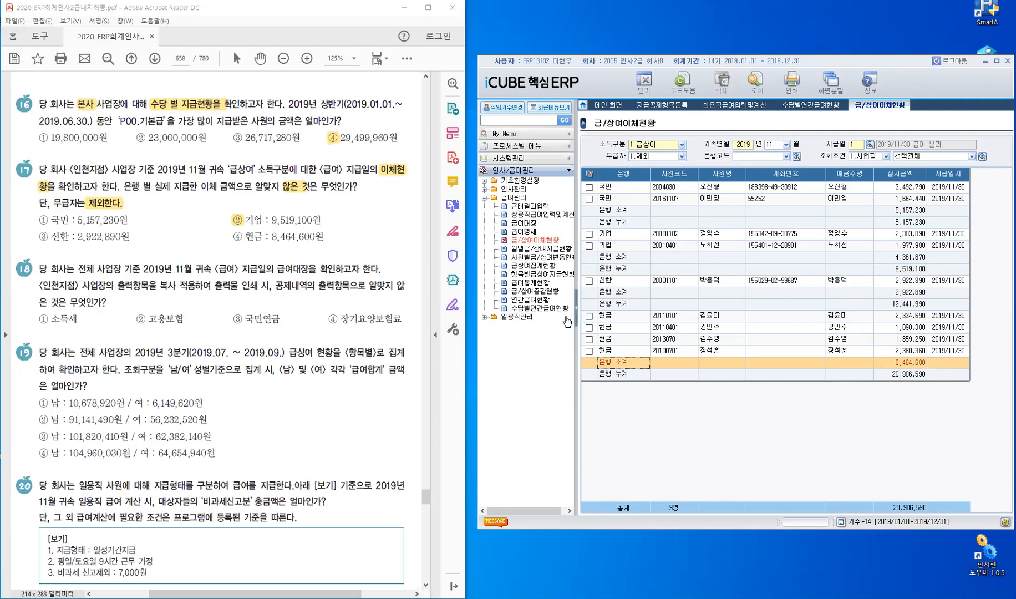
Highlight '급여대장을', '복사' and '공제내역의 출력항목으로' in question 18 of the PDF
{"action": "scroll", "coordinate": [361, 426], "scroll_direction": "down", "scroll_amount": 1}
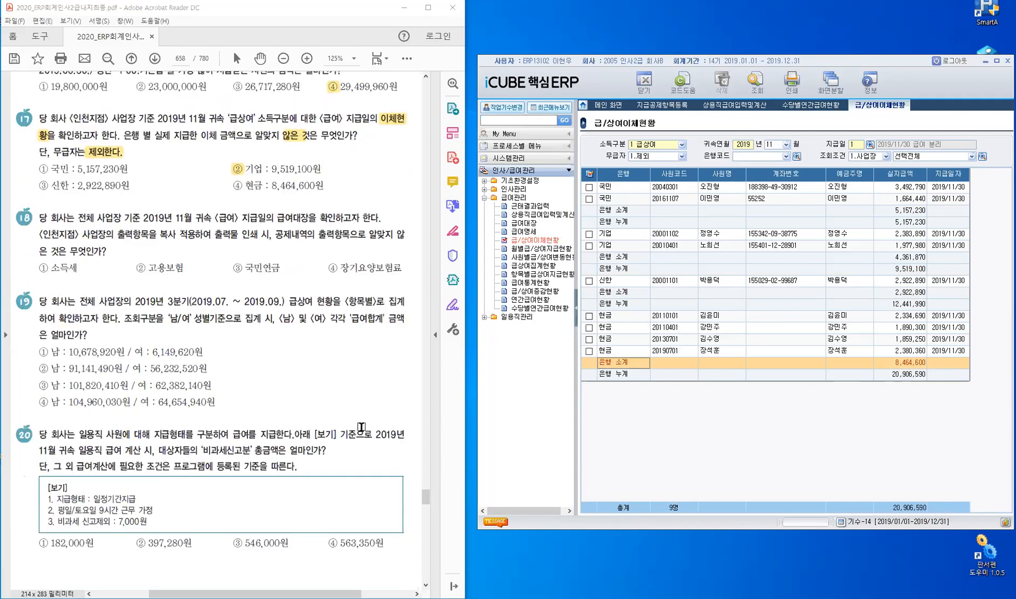
{"action": "scroll", "coordinate": [76, 193], "scroll_direction": "down", "scroll_amount": 1}
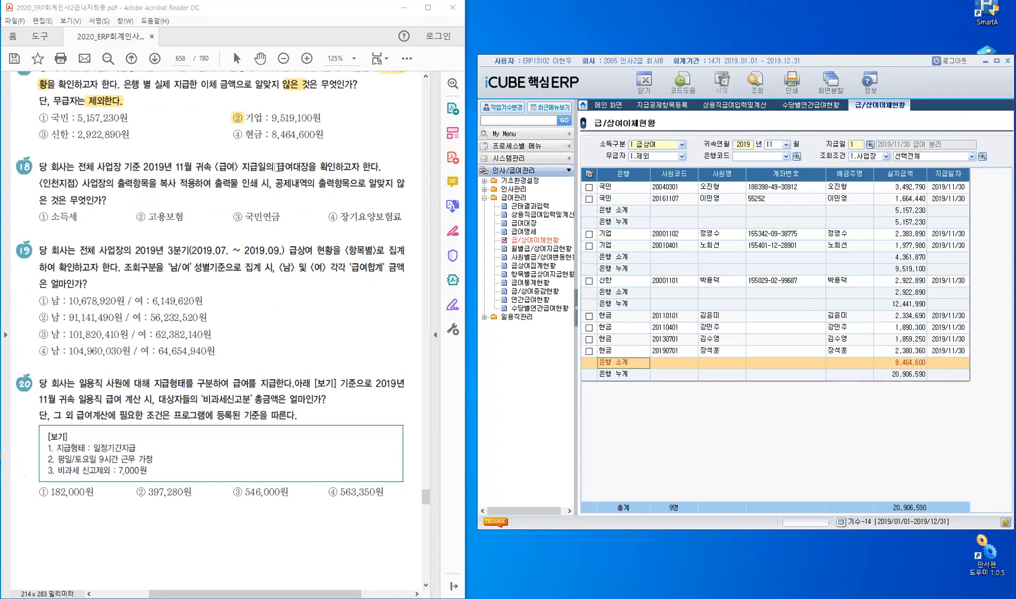
{"action": "left_click_drag", "start_coordinate": [276, 165], "coordinate": [323, 166]}
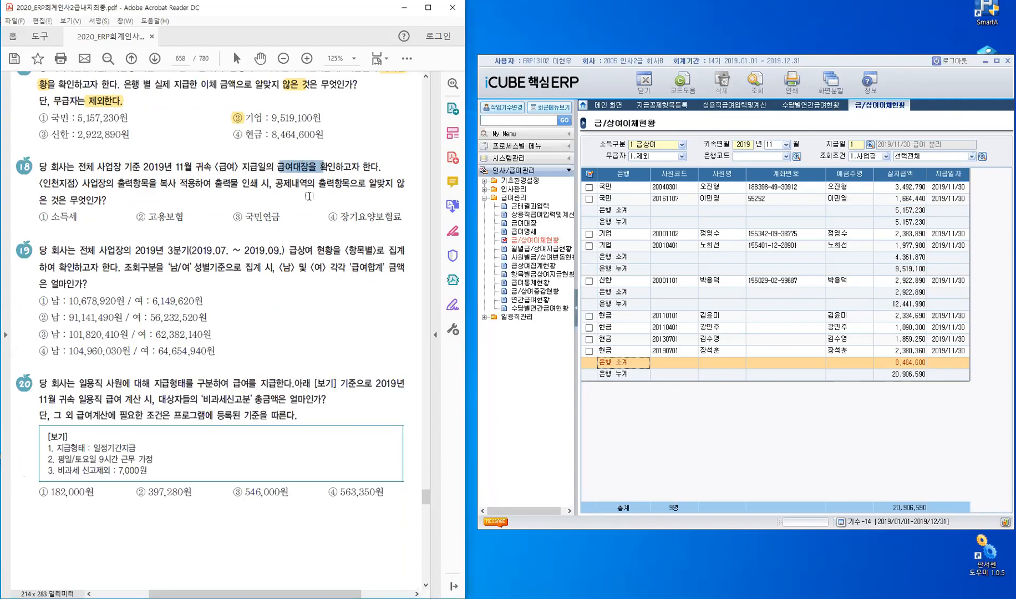
{"action": "left_click", "coordinate": [310, 196]}
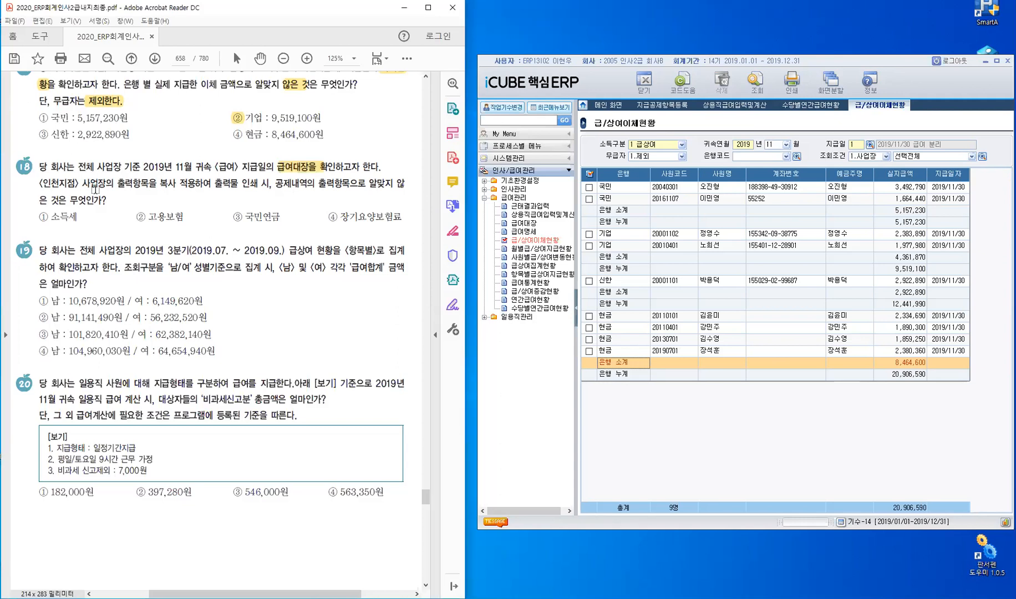
{"action": "double_click", "coordinate": [166, 182]}
{"action": "left_click", "coordinate": [238, 237]}
{"action": "left_click_drag", "start_coordinate": [278, 184], "coordinate": [366, 183]}
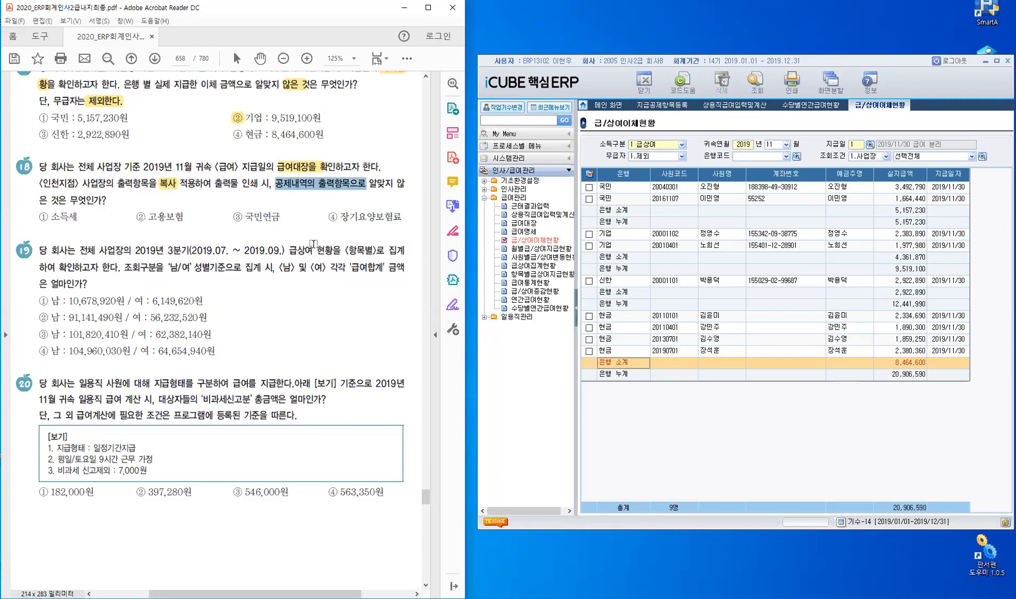
{"action": "left_click", "coordinate": [309, 244]}
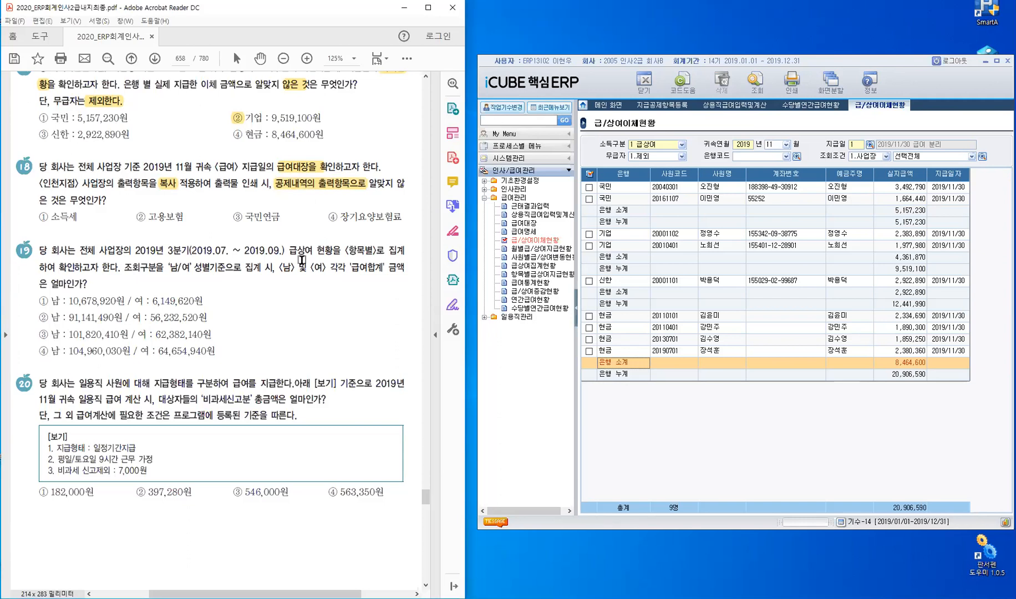
Switch to the ERP, open 급여대장 under 급여관리 and set 귀속연월 to 2019/11
{"action": "left_click", "coordinate": [524, 223]}
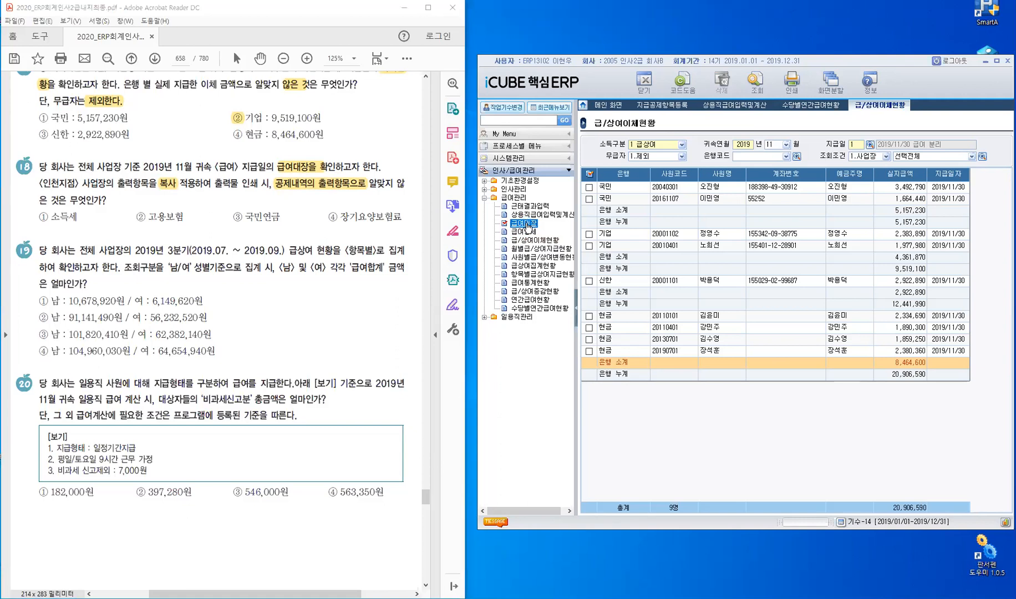
{"action": "type", "text": "2019"}
{"action": "key", "text": "Return"}
{"action": "type", "text": "10"}
{"action": "key", "text": "Return"}
{"action": "key", "text": "shift+Tab"}
{"action": "type", "text": "11"}
{"action": "key", "text": "Return"}
Choose 지급일 1, the 2019/11/30 급여 payment, and query the payroll ledger for all 사업장
{"action": "left_click", "coordinate": [522, 292]}
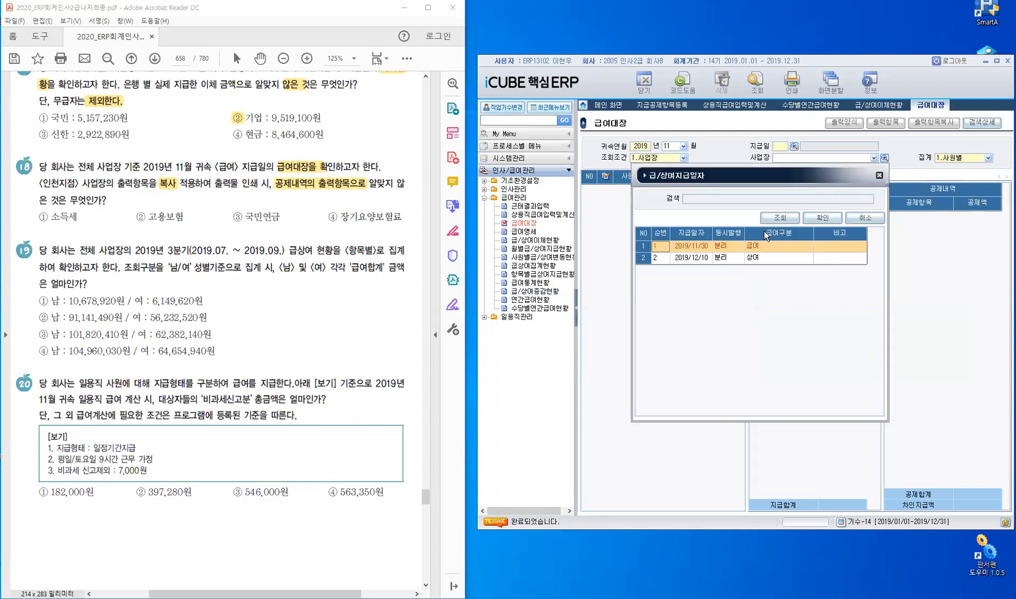
{"action": "left_click", "coordinate": [688, 245]}
{"action": "left_click", "coordinate": [819, 218]}
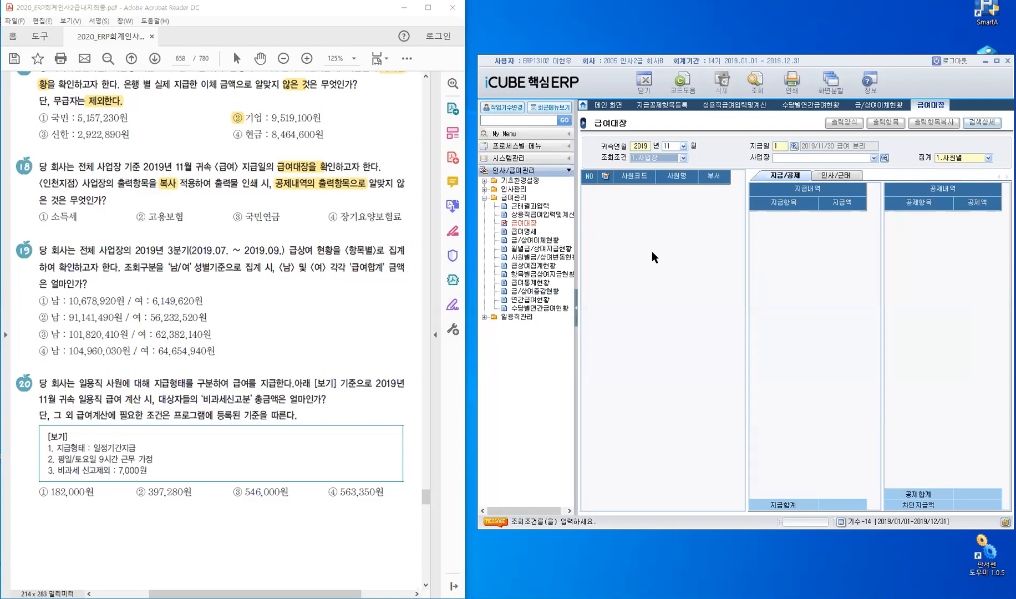
{"action": "key", "text": "Return"}
{"action": "key", "text": "Return"}
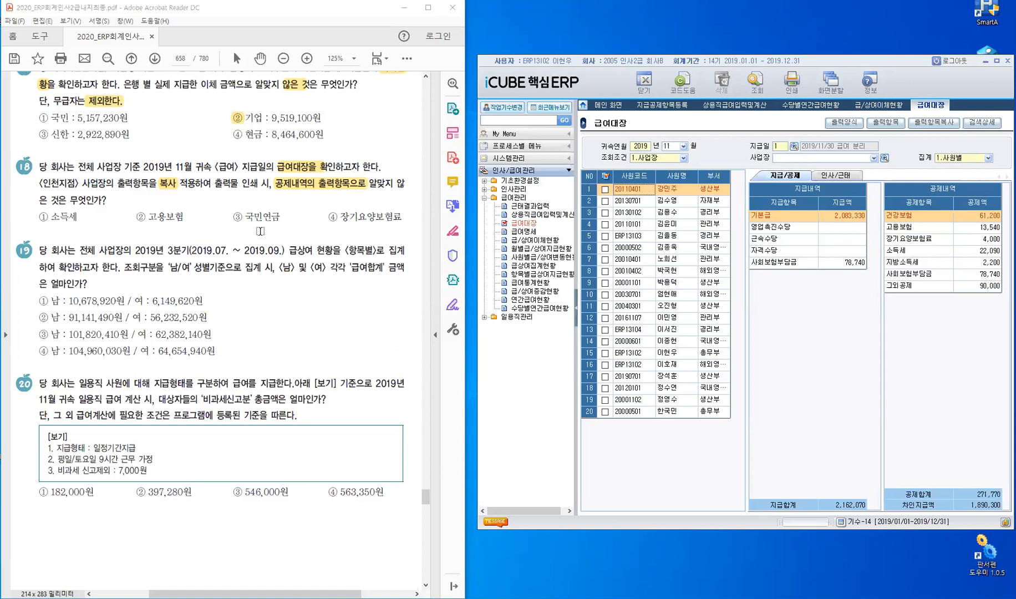
Open 출력항목복사 and compare the 공제항목 of 인사2급 회사본사 and 인사2급 인천지점 with question 18
{"action": "left_click", "coordinate": [925, 128]}
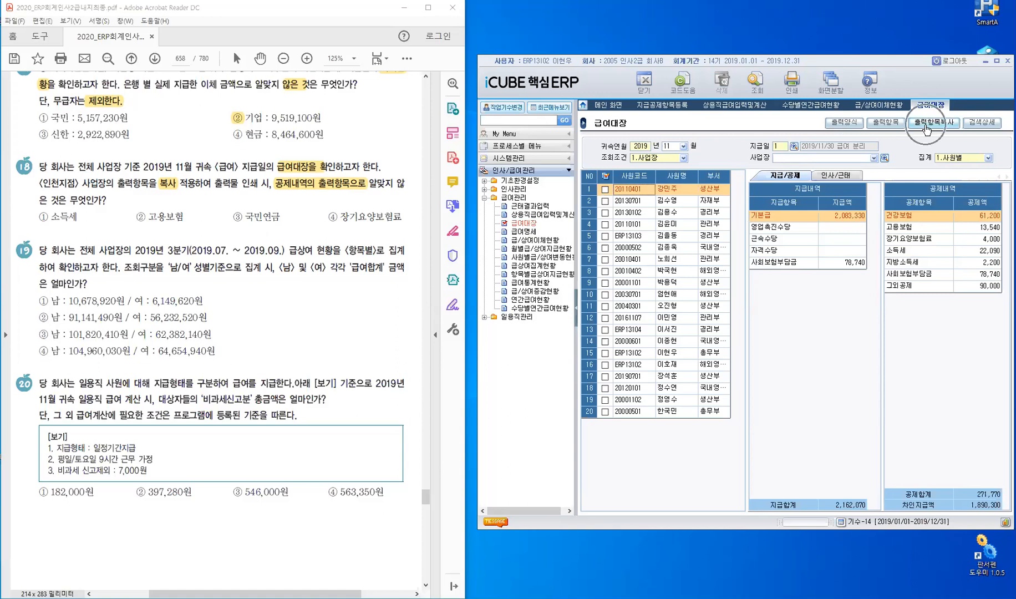
{"action": "left_click", "coordinate": [926, 130]}
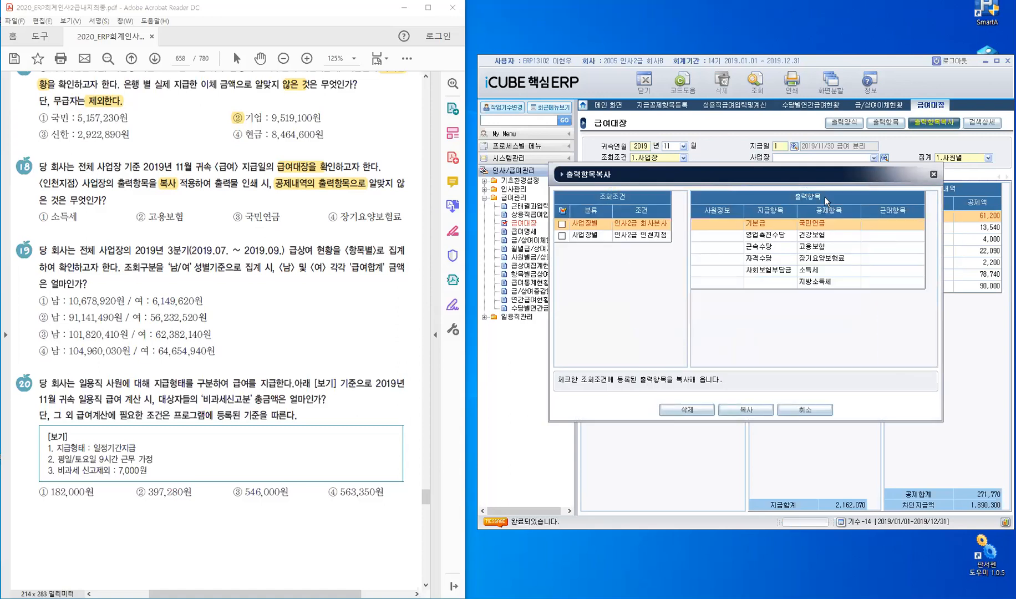
{"action": "left_click", "coordinate": [593, 227]}
{"action": "left_click", "coordinate": [596, 239]}
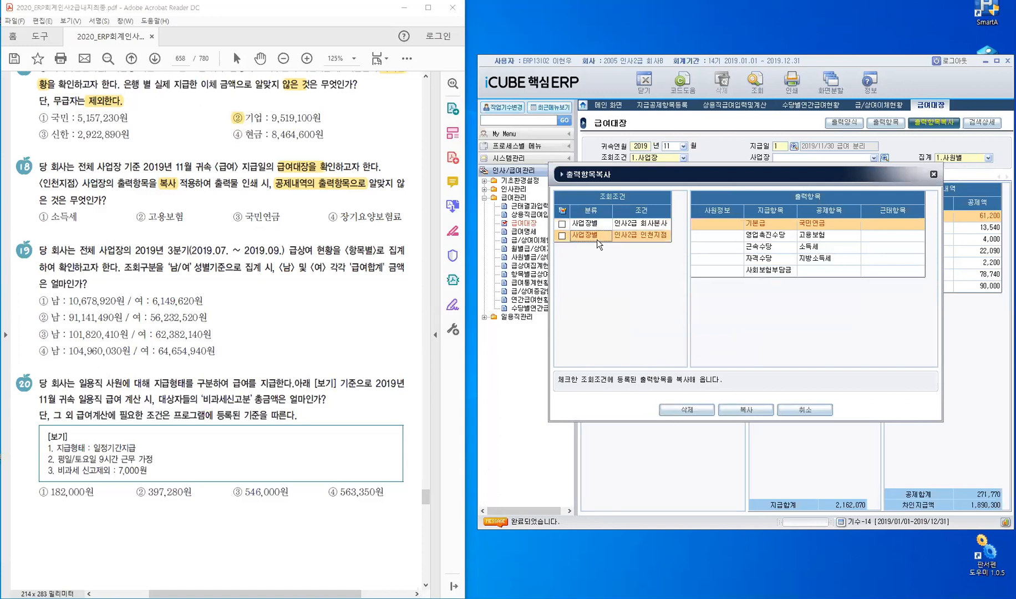
{"action": "left_click", "coordinate": [659, 227]}
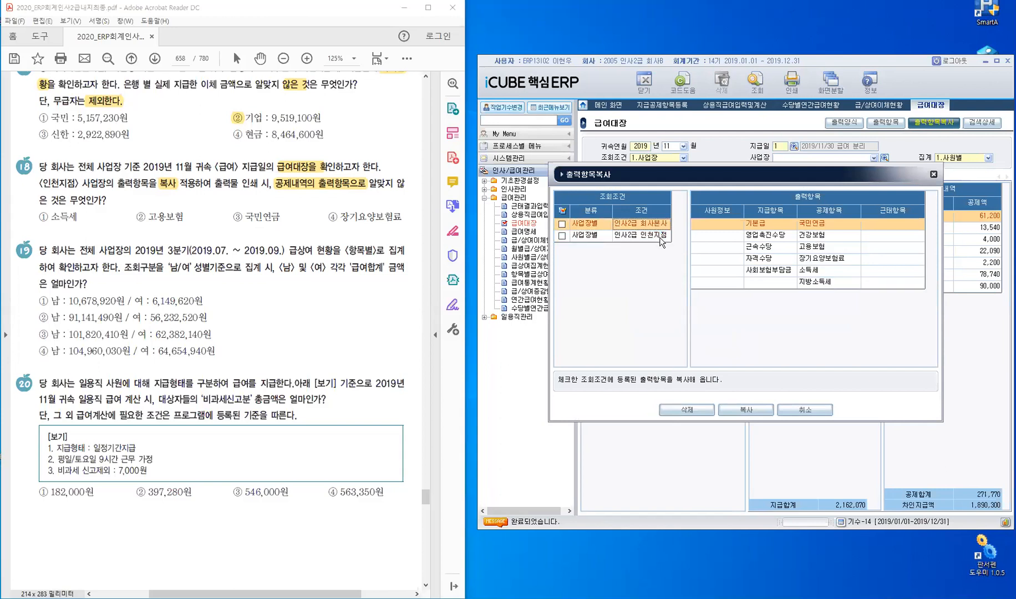
{"action": "left_click", "coordinate": [661, 240]}
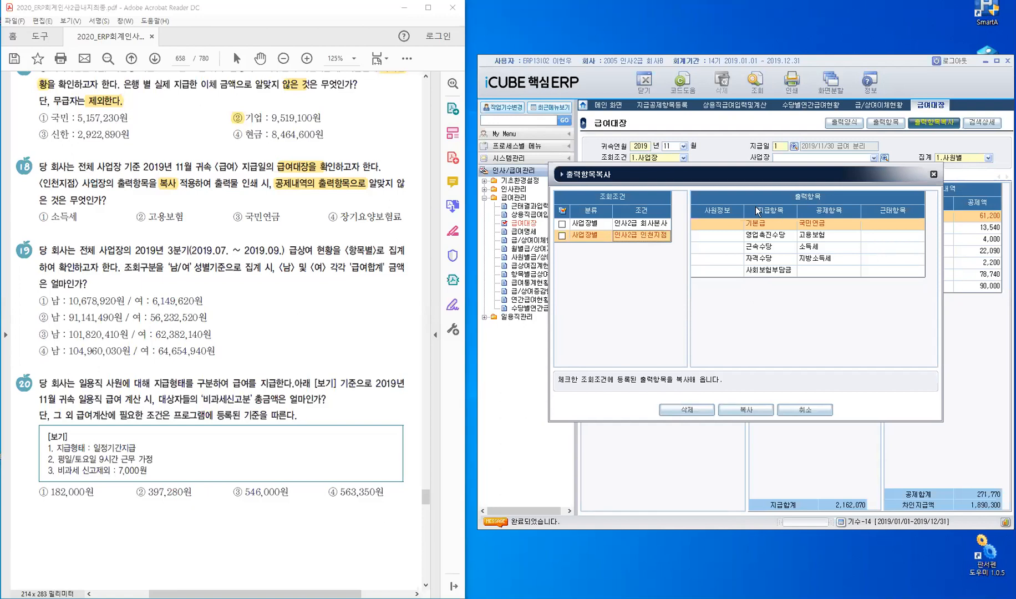
{"action": "left_click", "coordinate": [291, 188]}
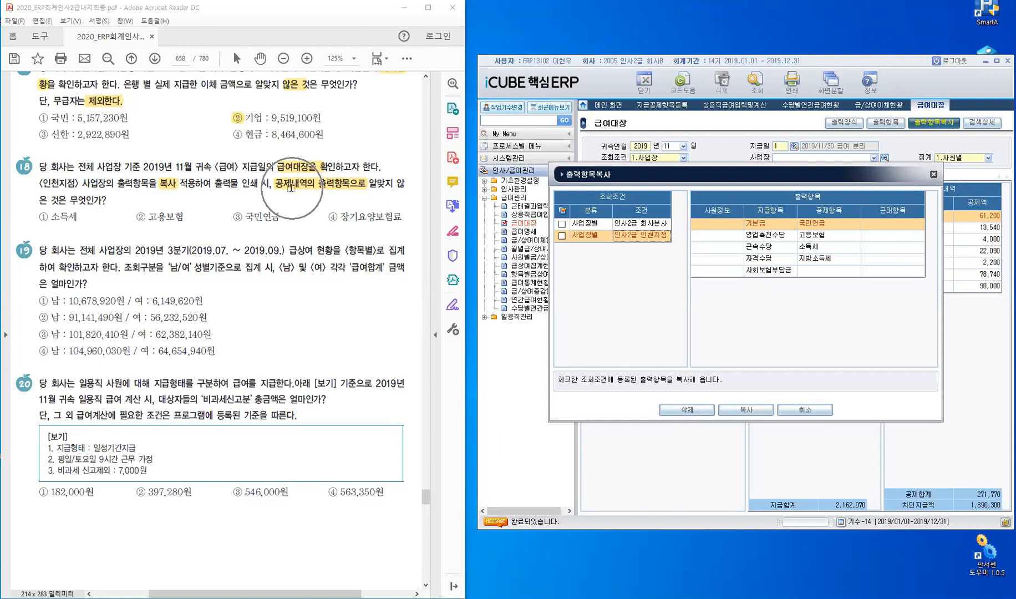
Highlight answer ④ of question 18 and close 출력항목복사 without copying any items
{"action": "left_click", "coordinate": [561, 235]}
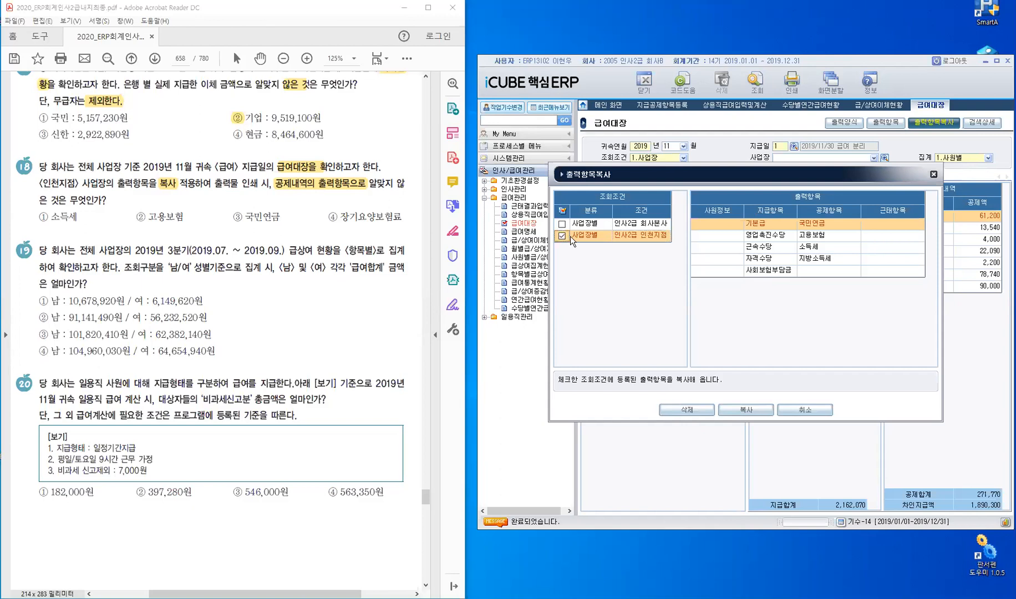
{"action": "left_click", "coordinate": [562, 236]}
{"action": "left_click_drag", "start_coordinate": [329, 216], "coordinate": [338, 216]}
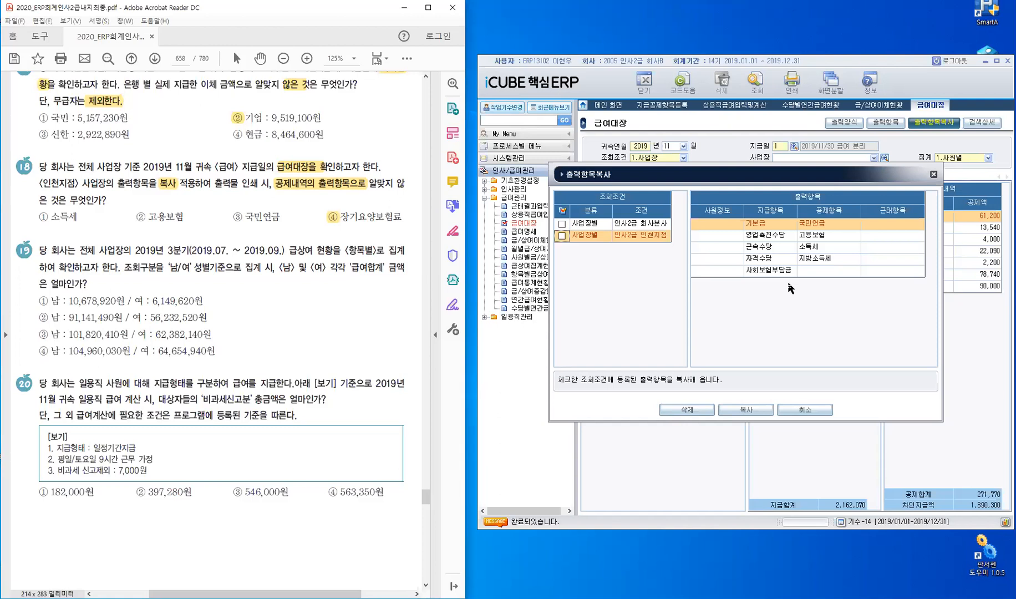
{"action": "left_click", "coordinate": [820, 413]}
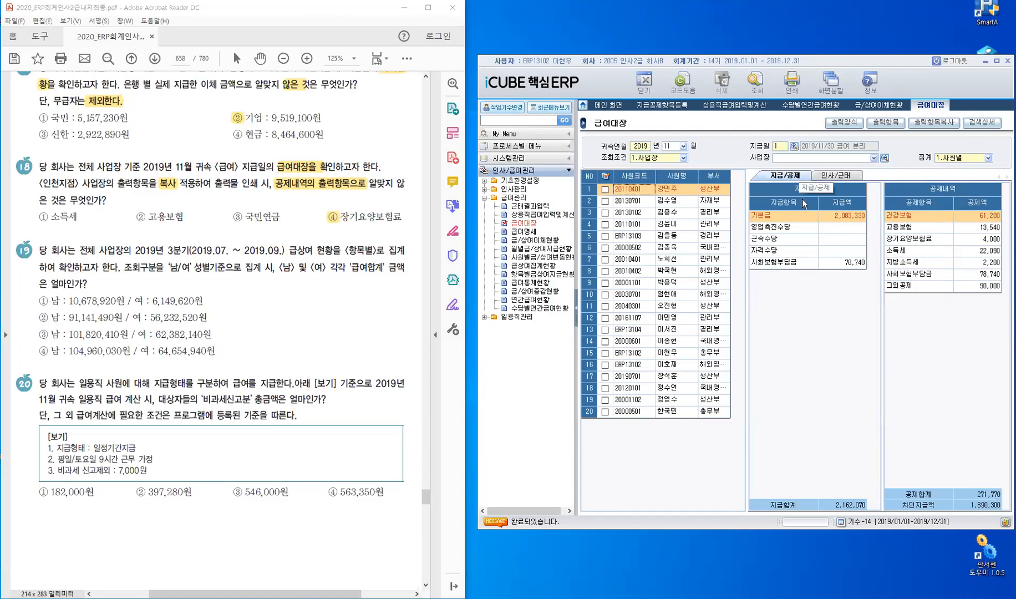
Check the 인사/근태 details of the payroll ledger and return to 지급/공제
{"action": "left_click", "coordinate": [832, 176]}
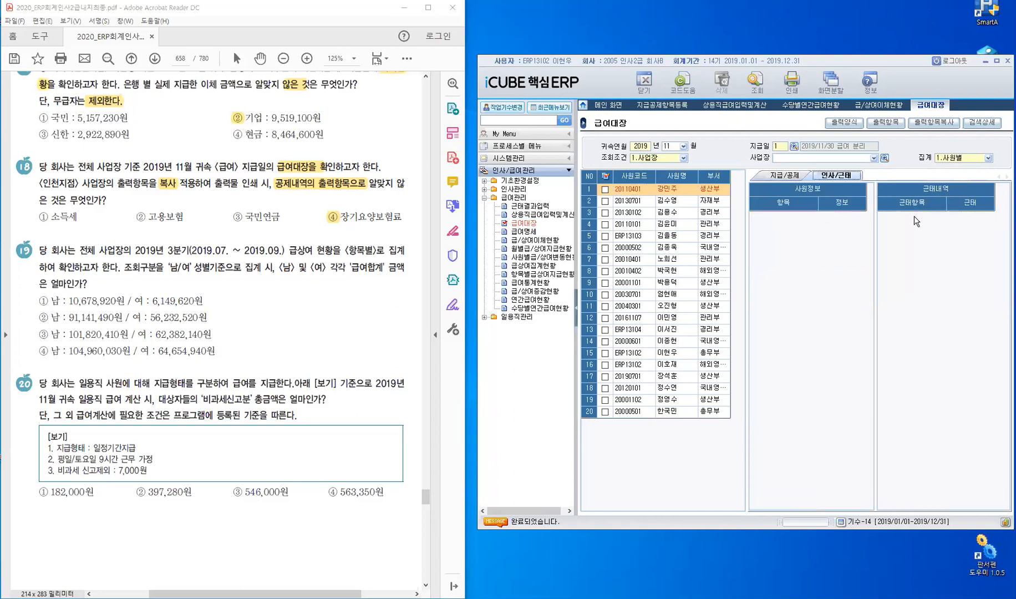
{"action": "left_click", "coordinate": [786, 177]}
{"action": "left_click", "coordinate": [928, 126]}
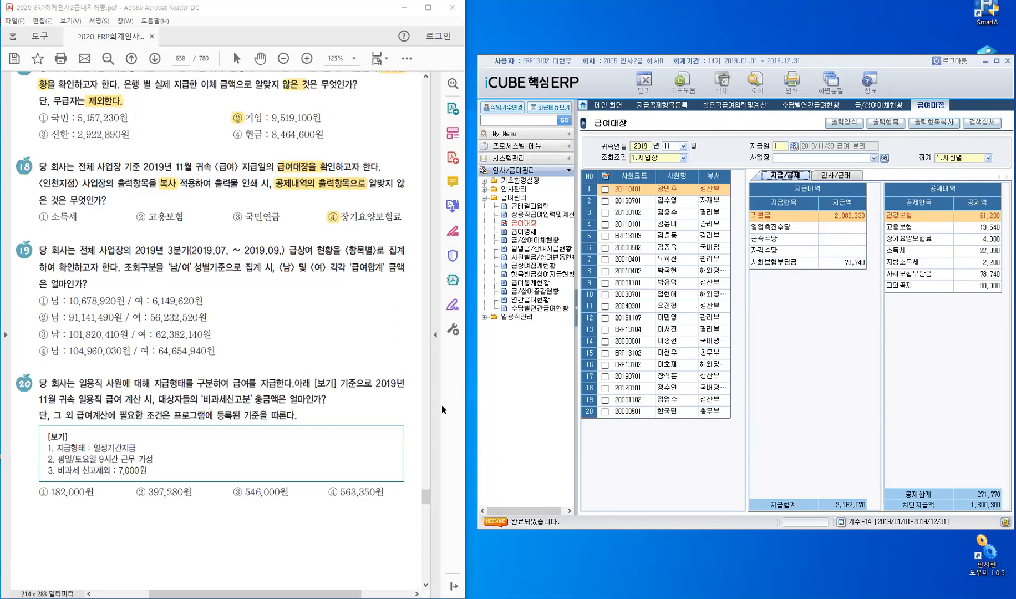
Highlight '〈항목별〉', ''남/여' 성별기준', '급여합계' and '집계' in question 19 of the PDF
{"action": "double_click", "coordinate": [361, 249]}
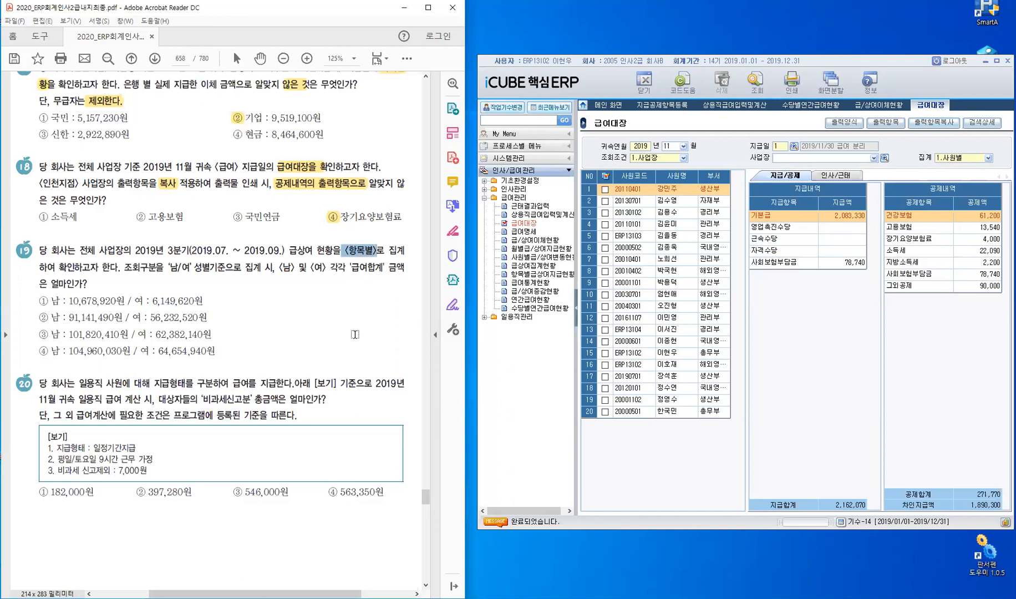
{"action": "key", "text": "u"}
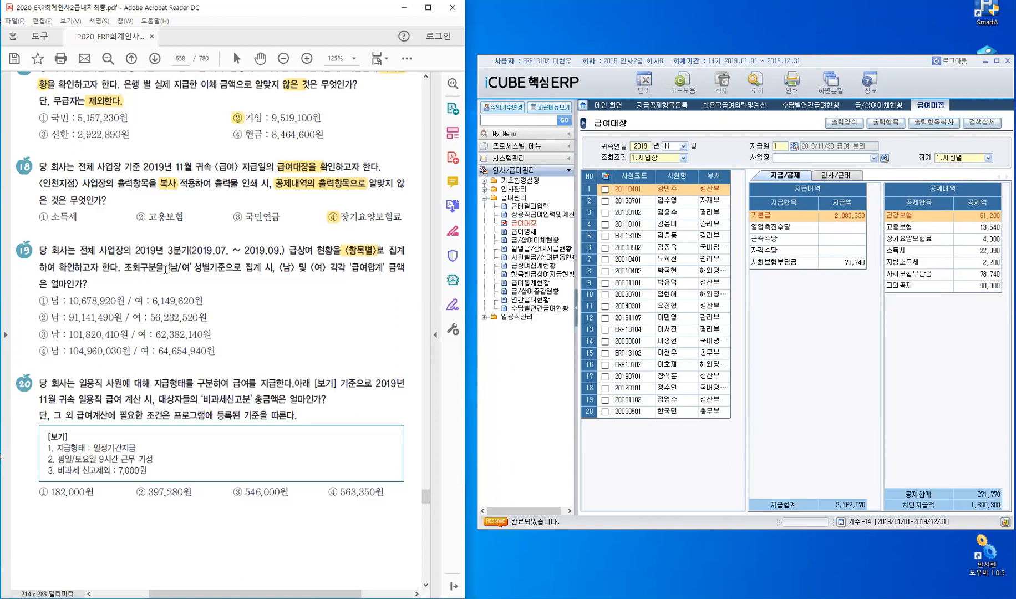
{"action": "left_click_drag", "start_coordinate": [177, 270], "coordinate": [228, 274]}
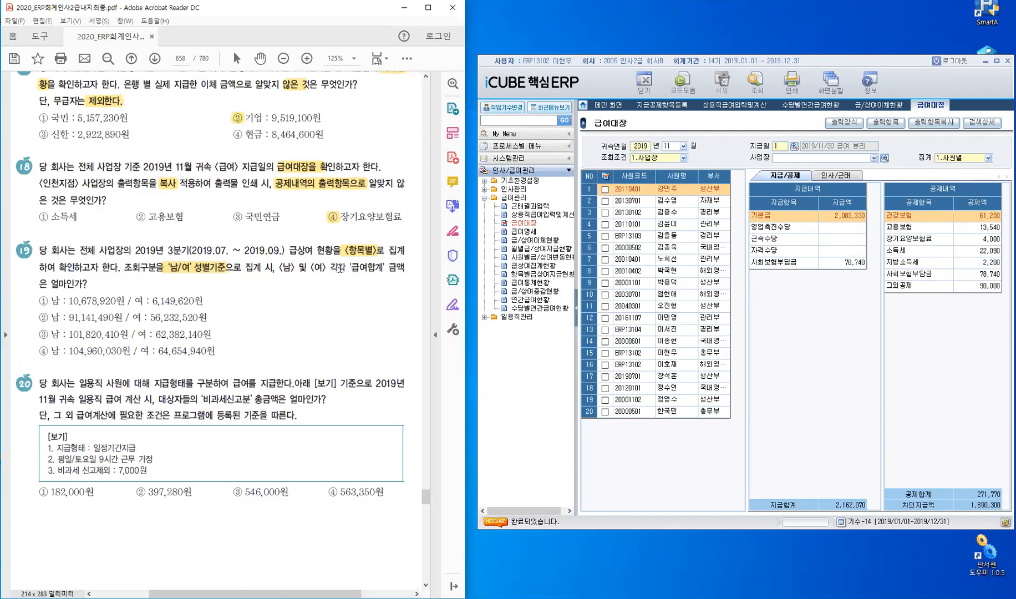
{"action": "double_click", "coordinate": [389, 268]}
{"action": "left_click", "coordinate": [374, 271]}
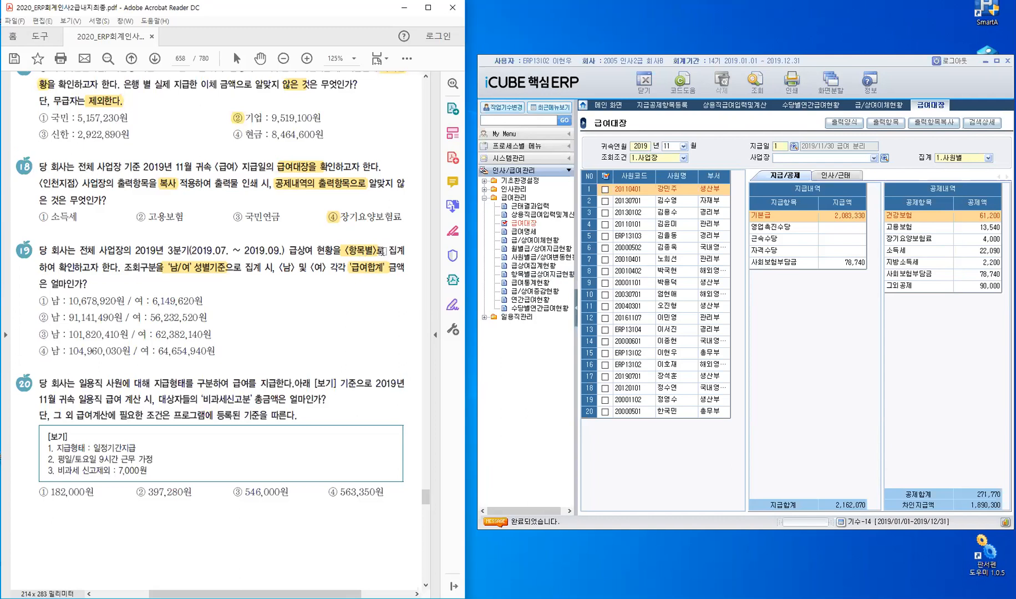
{"action": "double_click", "coordinate": [401, 251]}
{"action": "left_click", "coordinate": [393, 250]}
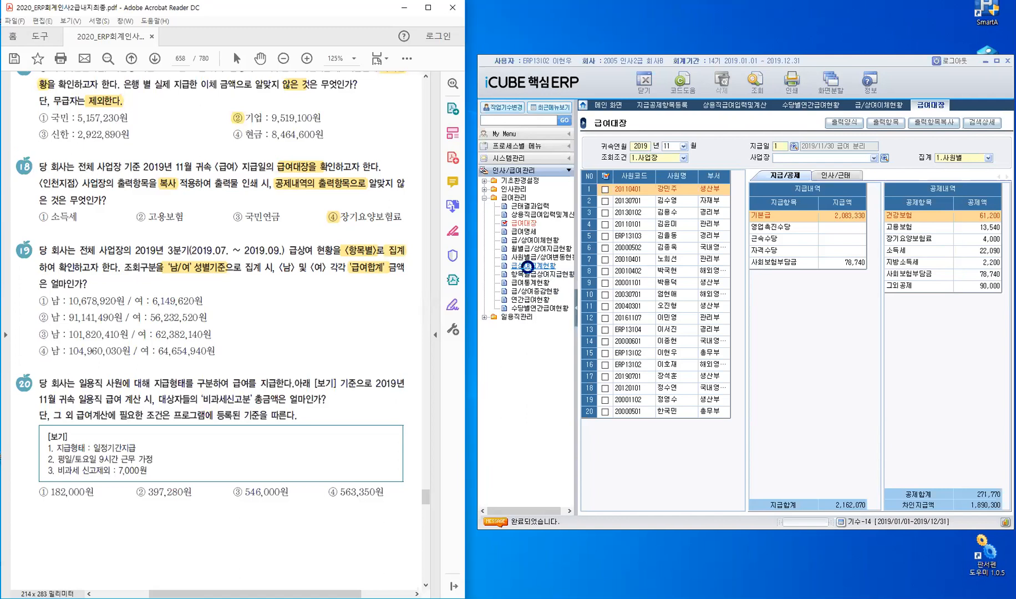
Open 급상여집계현황 in the ERP and set the start of 조회기간 to 2019/07
{"action": "left_click", "coordinate": [527, 267]}
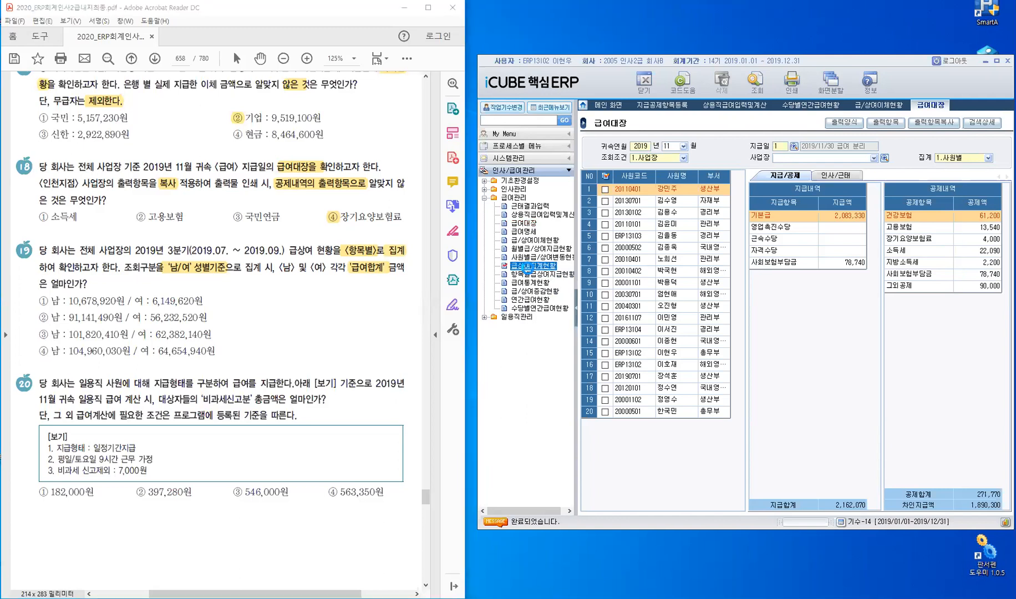
{"action": "double_click", "coordinate": [528, 267]}
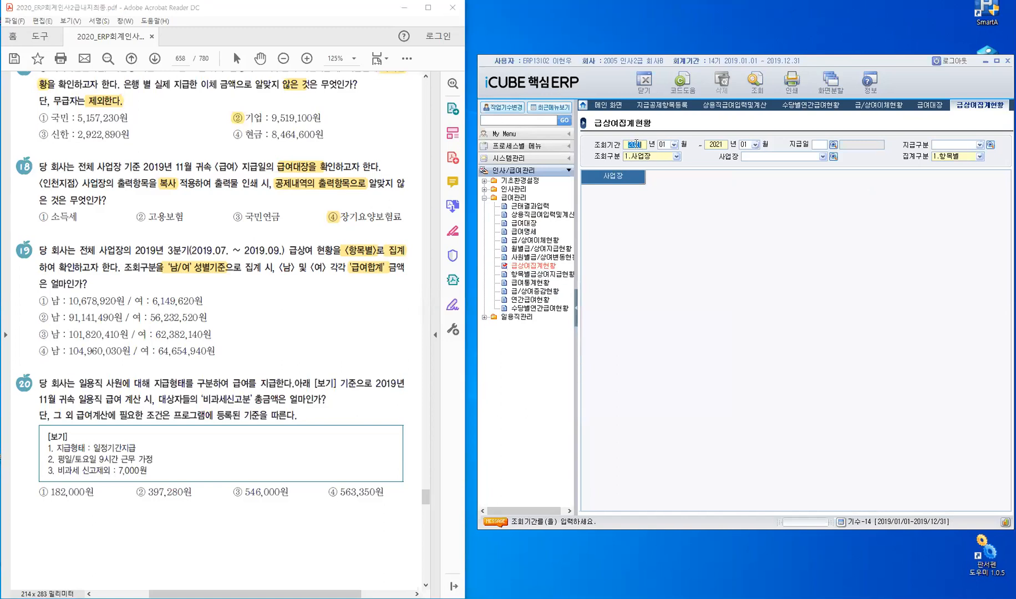
{"action": "type", "text": "2"}
{"action": "key", "text": "Return"}
{"action": "key", "text": "Return"}
{"action": "key", "text": "shift+Tab"}
{"action": "key", "text": "Return"}
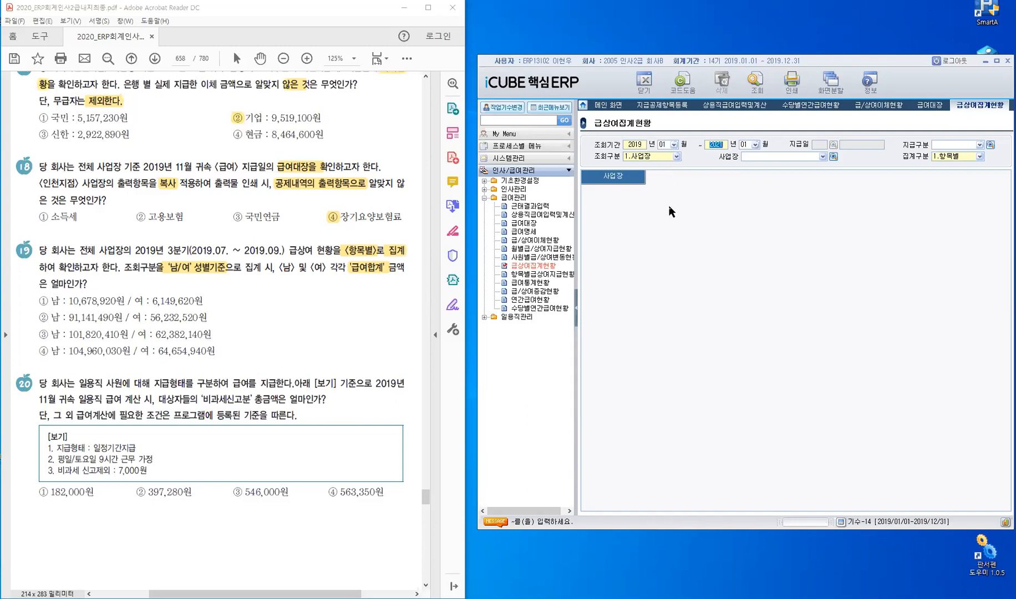
{"action": "left_click", "coordinate": [673, 145]}
{"action": "left_click", "coordinate": [669, 206]}
Set the end of 조회기간 to 2019/09 for the third-quarter query
{"action": "type", "text": "2019"}
{"action": "key", "text": "Return"}
{"action": "key", "text": "Down"}
{"action": "key", "text": "Down"}
{"action": "key", "text": "Down"}
{"action": "key", "text": "Down"}
{"action": "key", "text": "Down"}
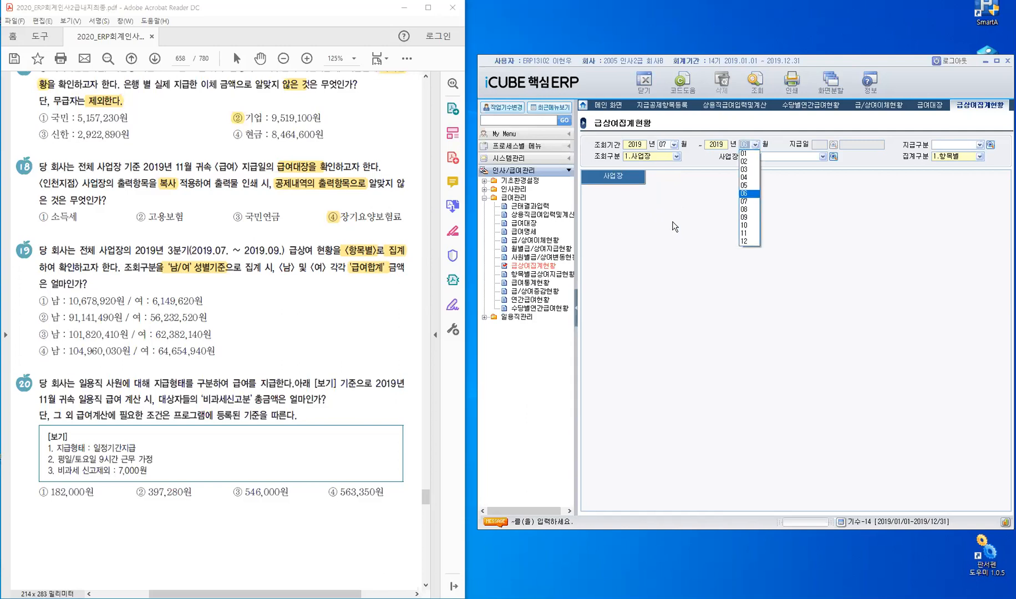
{"action": "key", "text": "Down"}
{"action": "key", "text": "Down"}
{"action": "key", "text": "Down"}
{"action": "key", "text": "Return"}
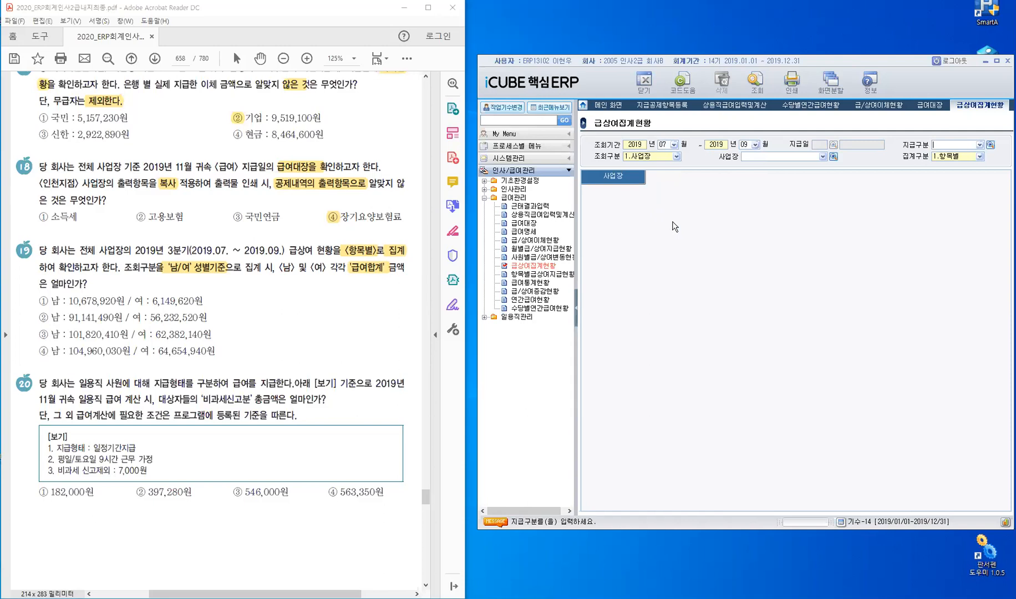
Select both 100 급여 and 200 상여 as 지급구분 and keep 조회구분 as 1.사업장
{"action": "key", "text": "F2"}
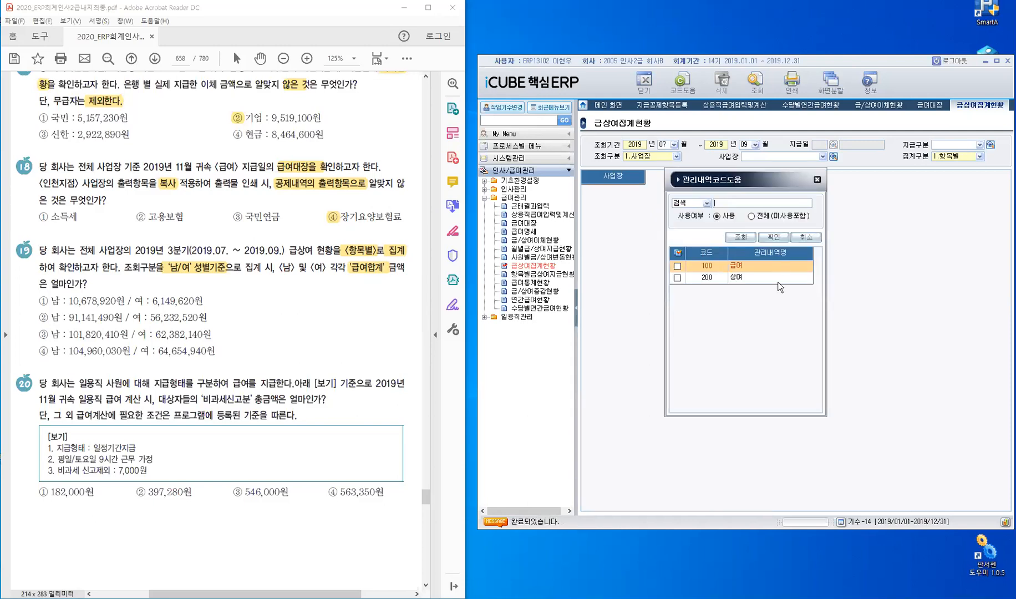
{"action": "left_click", "coordinate": [678, 253]}
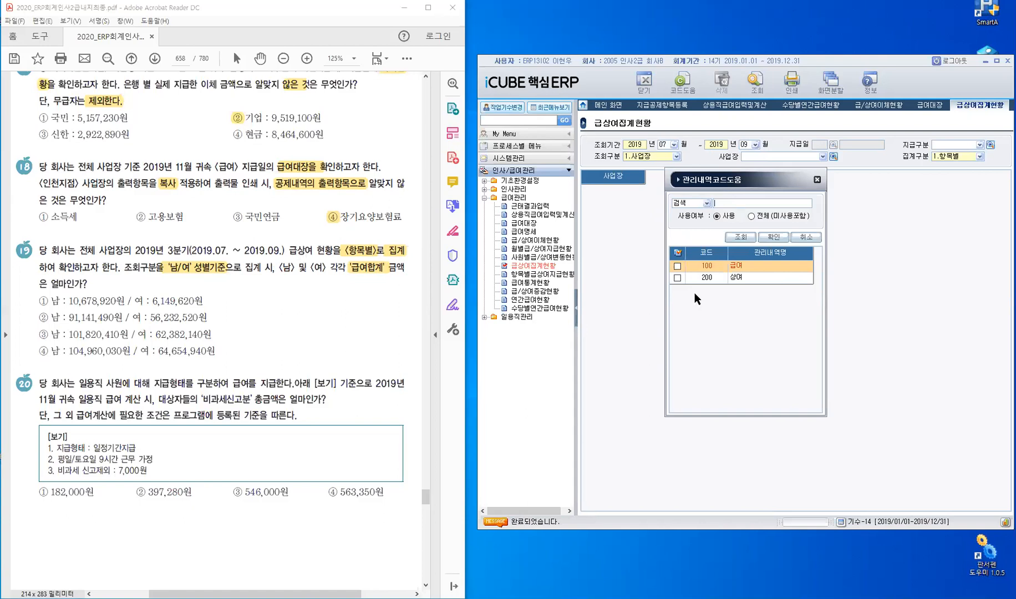
{"action": "left_click", "coordinate": [773, 241]}
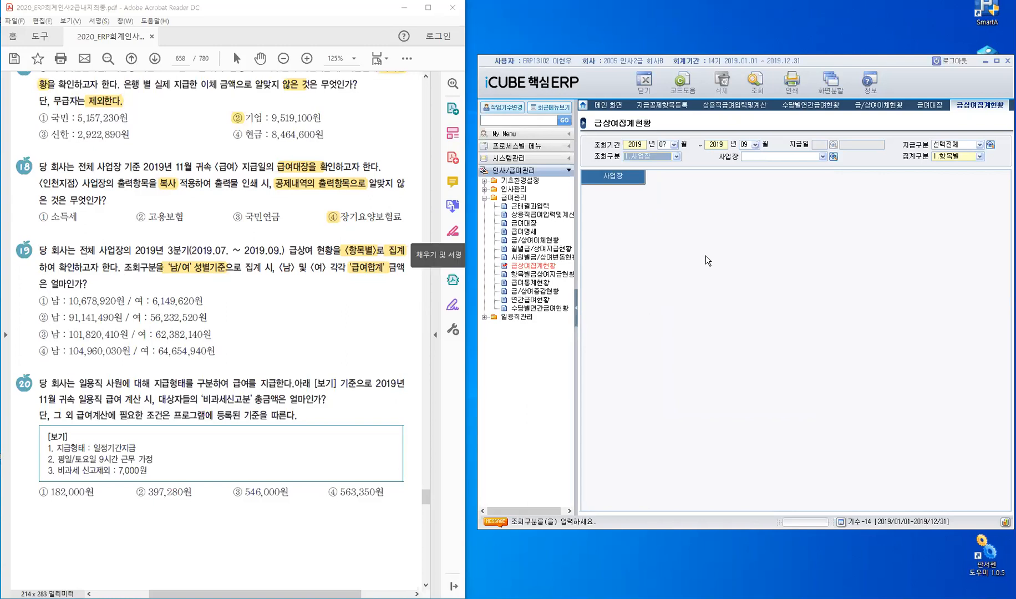
{"action": "key", "text": "Return"}
{"action": "key", "text": "Return"}
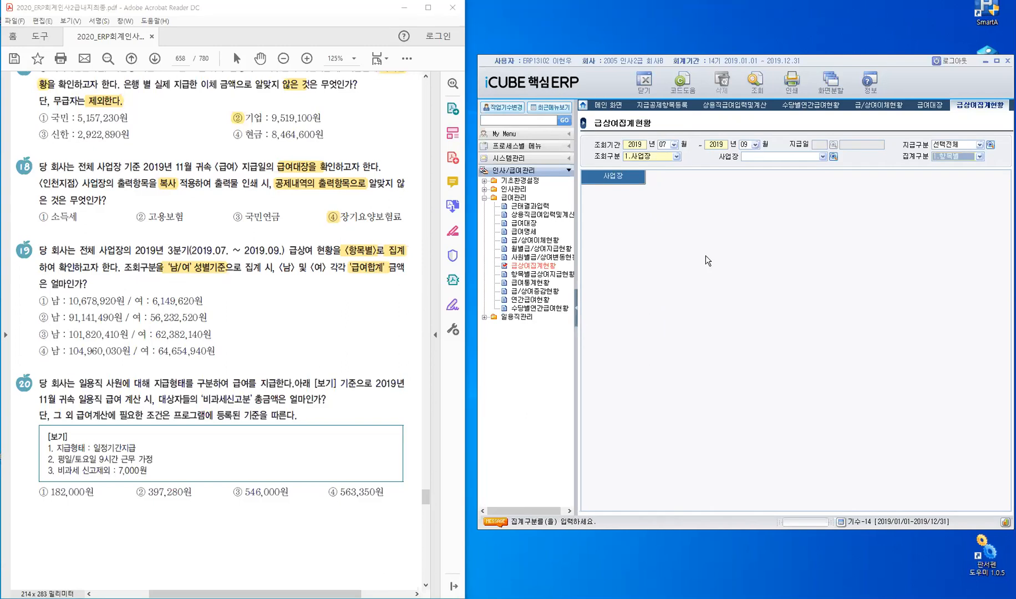
Set 집계구분 to 1.항목별, load the totals per 사업장, and collapse the side menu to widen the table
{"action": "left_click", "coordinate": [980, 156]}
{"action": "left_click", "coordinate": [959, 165]}
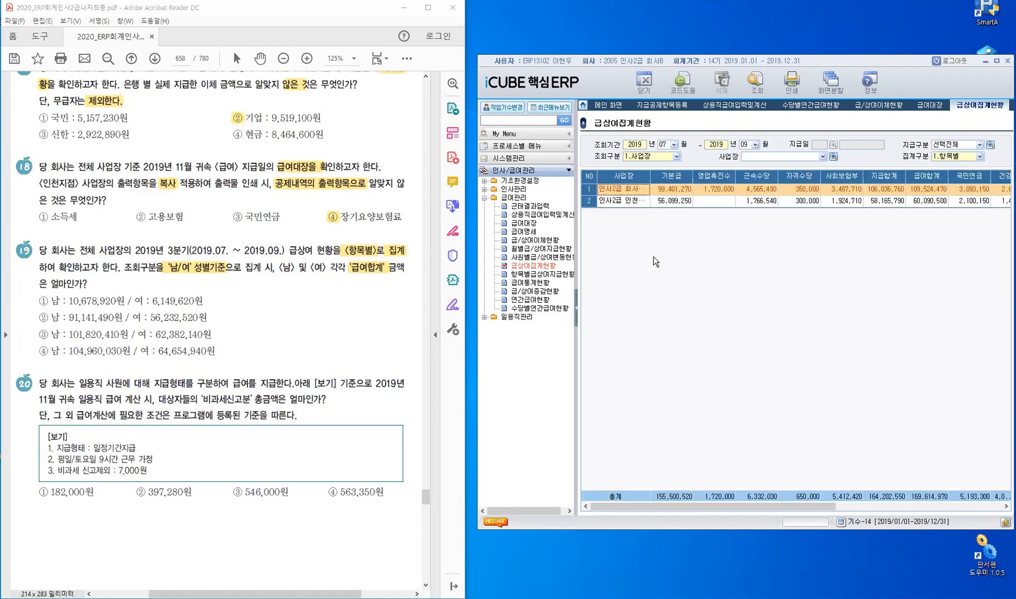
{"action": "left_click", "coordinate": [576, 313]}
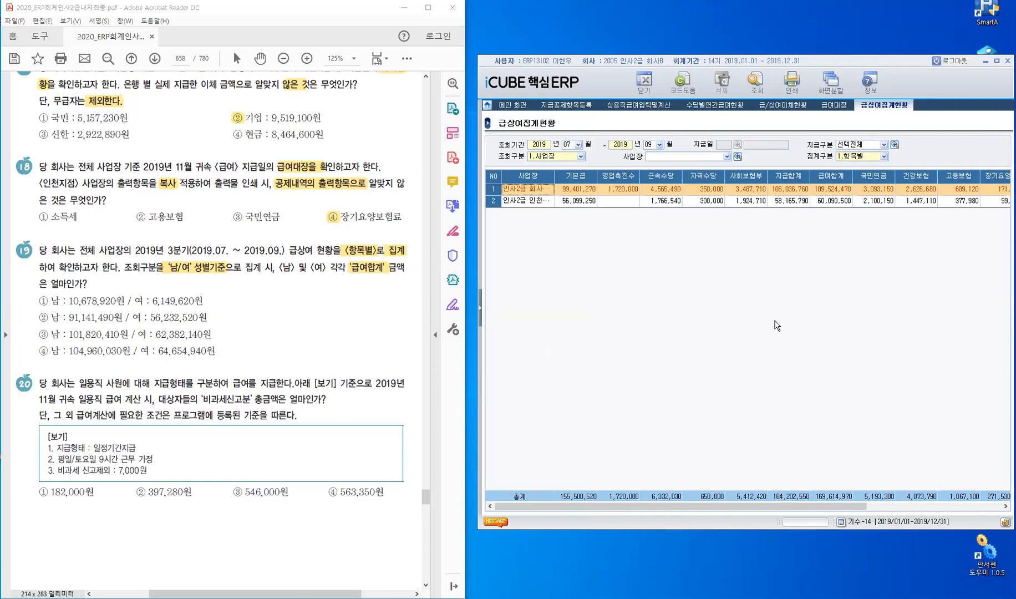
Change 조회구분 to 5.성별 and select both 001 남 and 002 녀 to load the pay totals by gender
{"action": "left_click", "coordinate": [581, 159]}
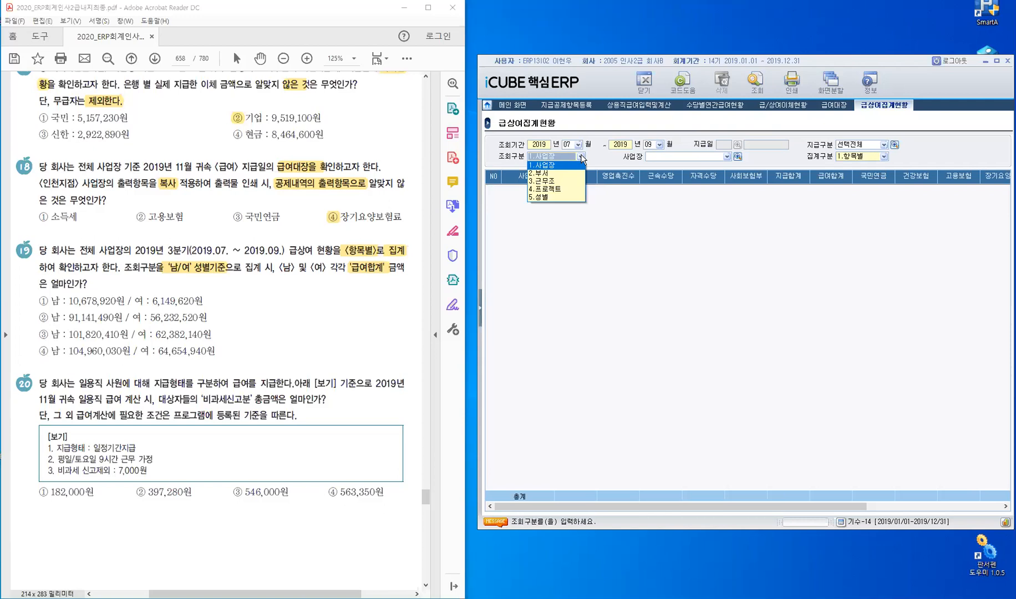
{"action": "left_click", "coordinate": [551, 197]}
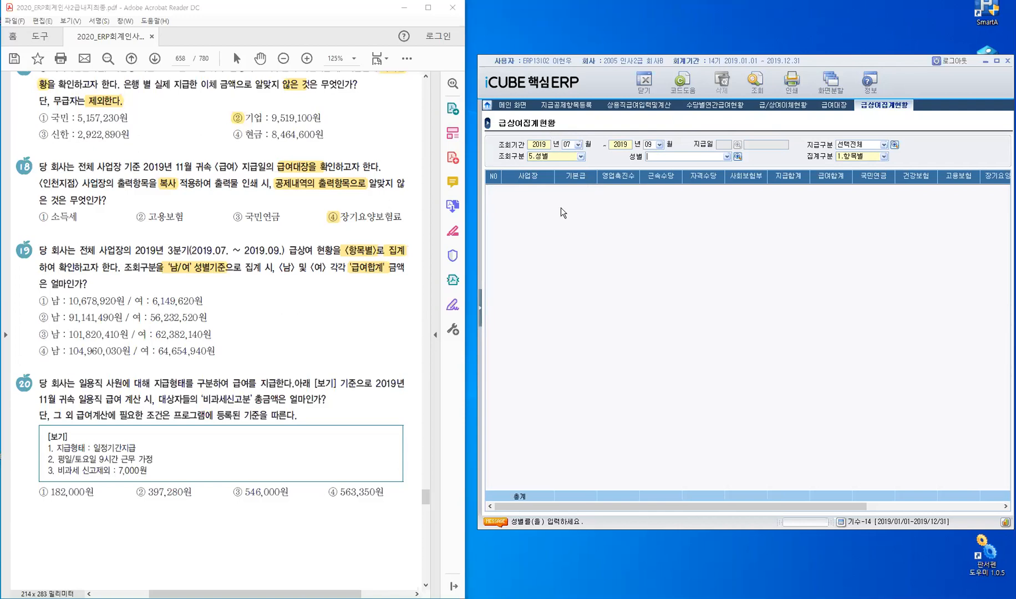
{"action": "key", "text": "F12"}
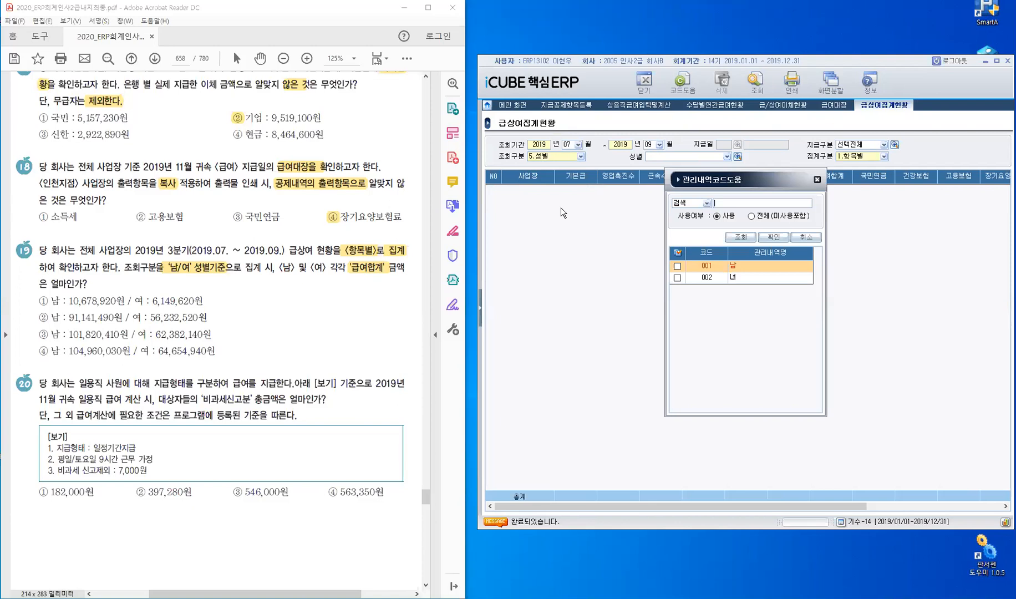
{"action": "left_click", "coordinate": [678, 252]}
{"action": "left_click", "coordinate": [774, 236]}
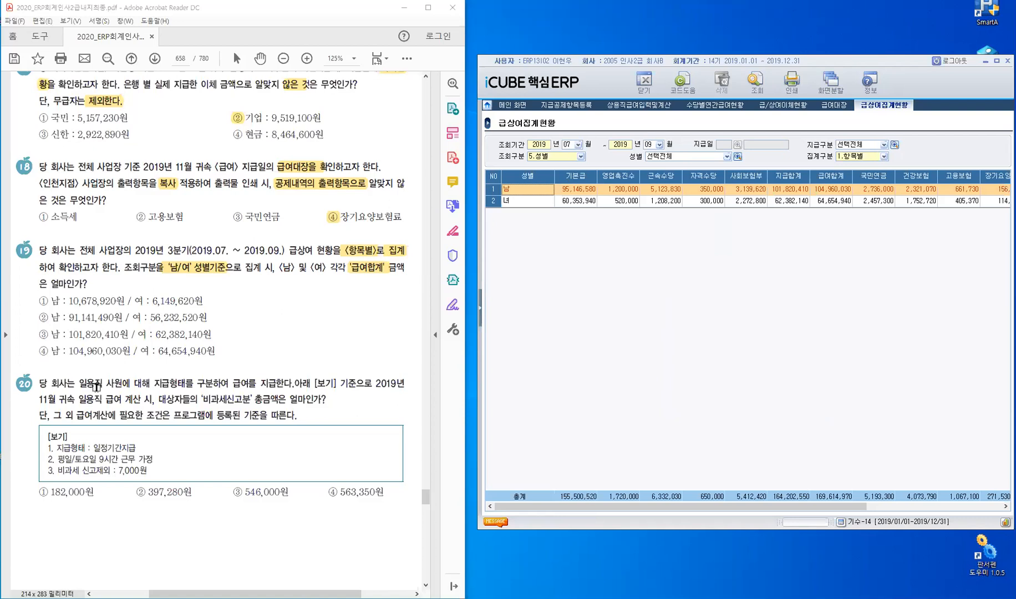
Highlight answer ④ of question 19 and the phrase '대상자들의 '비과세신고분' 총금액은 얼마인가?' in question 20 of the PDF
{"action": "left_click_drag", "start_coordinate": [39, 351], "coordinate": [52, 352]}
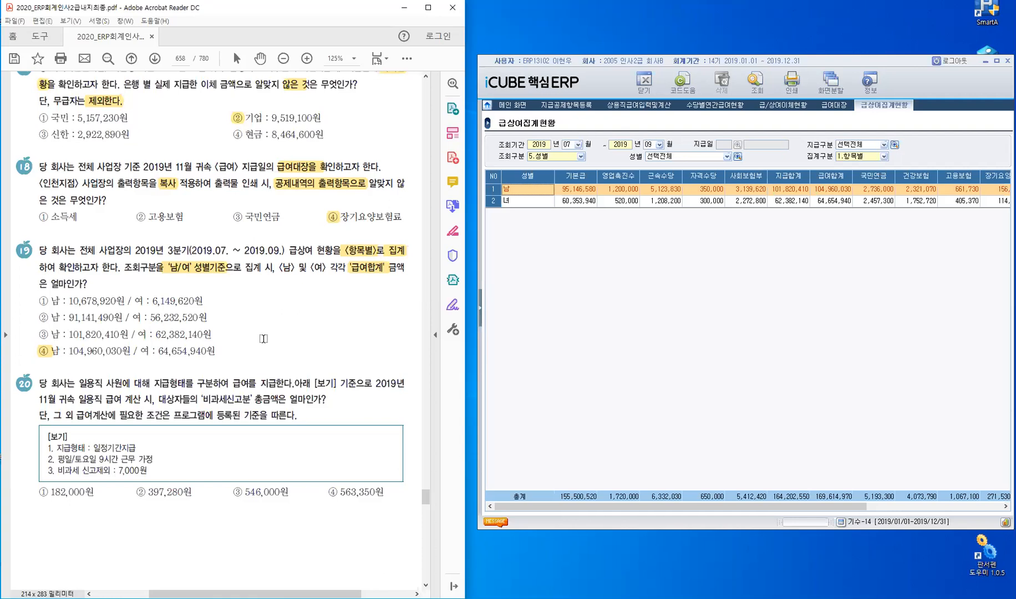
{"action": "scroll", "coordinate": [265, 338], "scroll_direction": "down", "scroll_amount": 3}
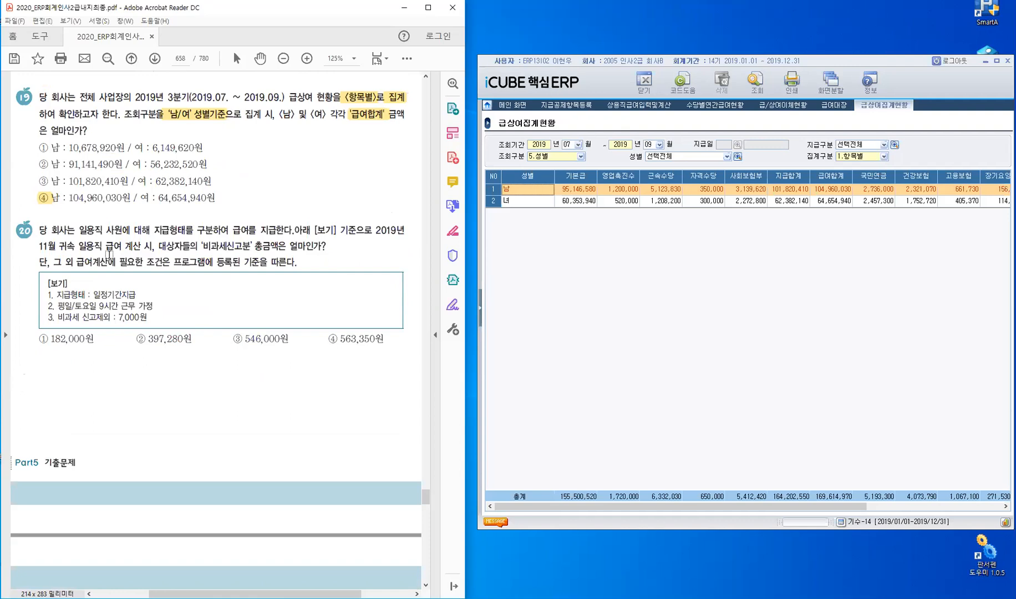
{"action": "left_click_drag", "start_coordinate": [198, 249], "coordinate": [321, 248]}
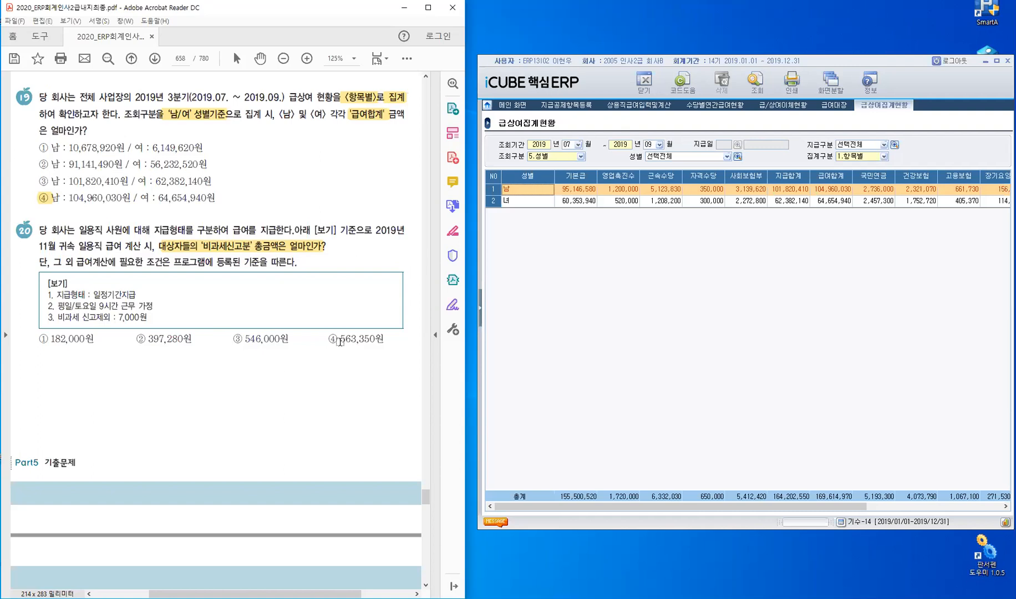
Open 일용직급여입력및계산 under 일용직관리 in the ERP and collapse the side menu again
{"action": "left_click", "coordinate": [481, 315]}
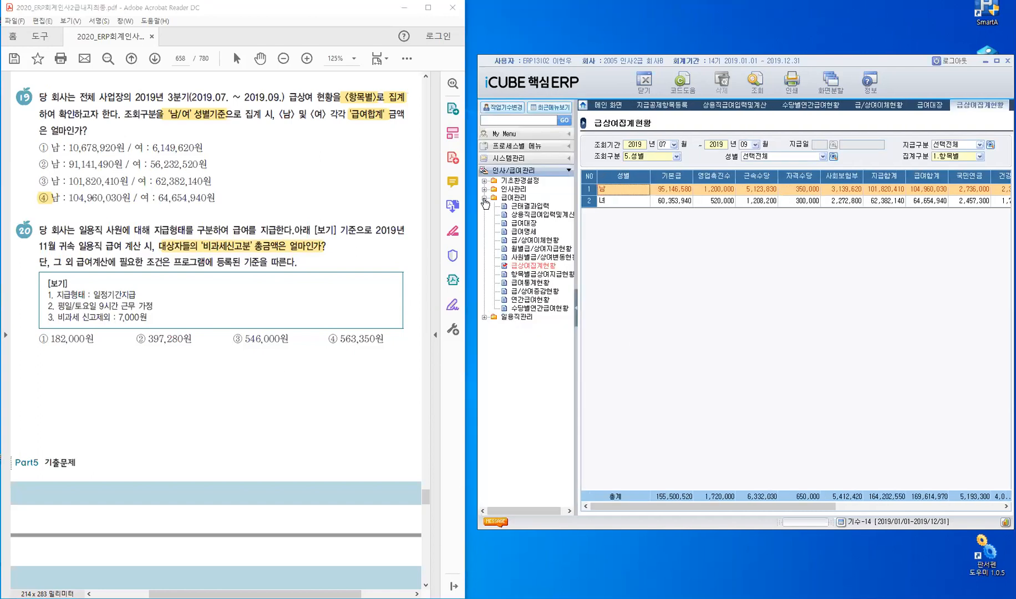
{"action": "left_click", "coordinate": [484, 198]}
{"action": "double_click", "coordinate": [507, 206]}
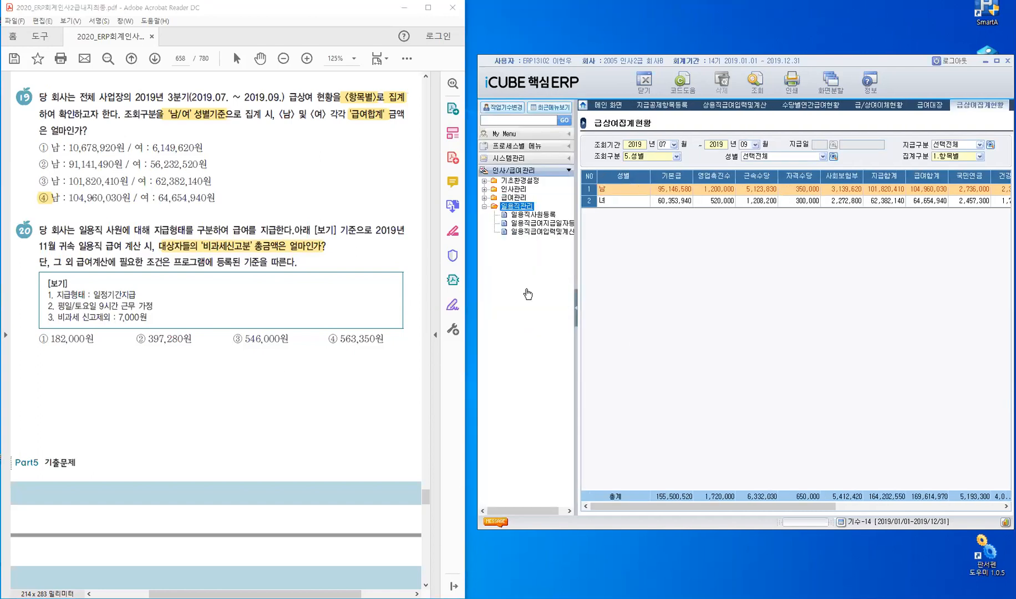
{"action": "double_click", "coordinate": [536, 235]}
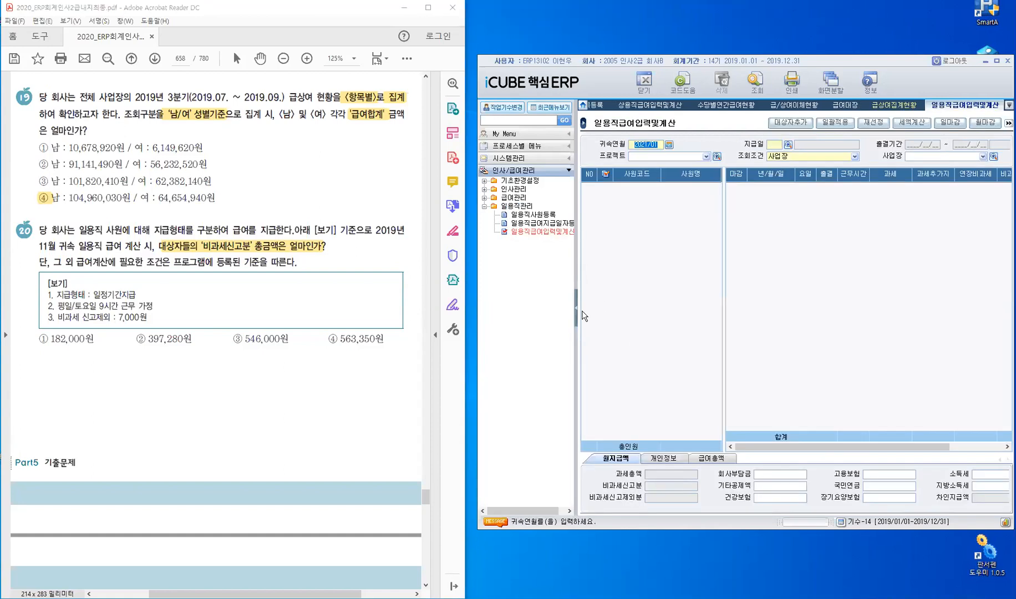
{"action": "left_click", "coordinate": [576, 307]}
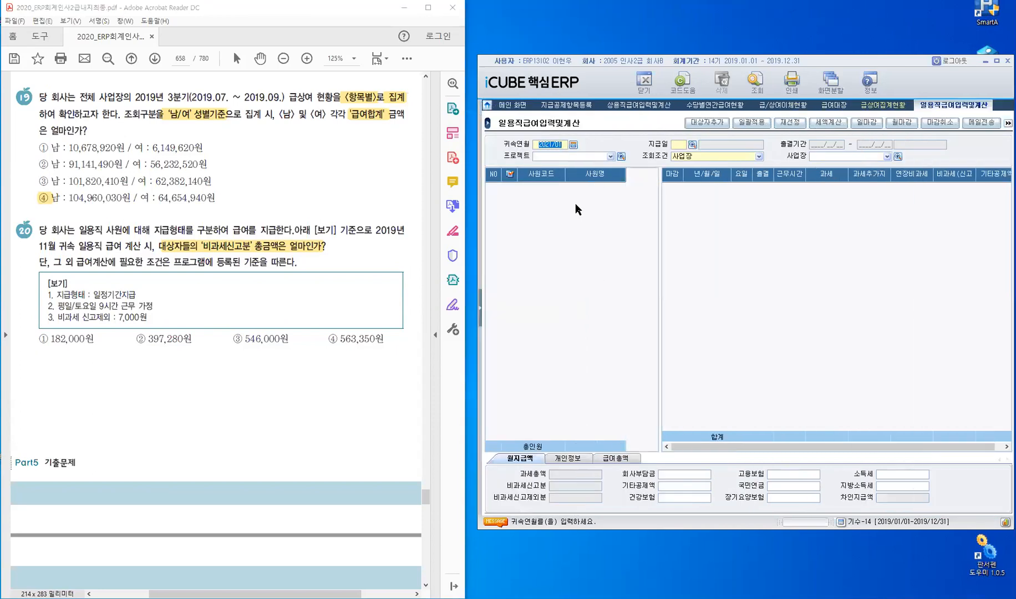
Load the day workers for 귀속연월 2019/11 with the 일정기간지급 payment date 2019/12/10
{"action": "type", "text": "2019/11"}
{"action": "key", "text": "Return"}
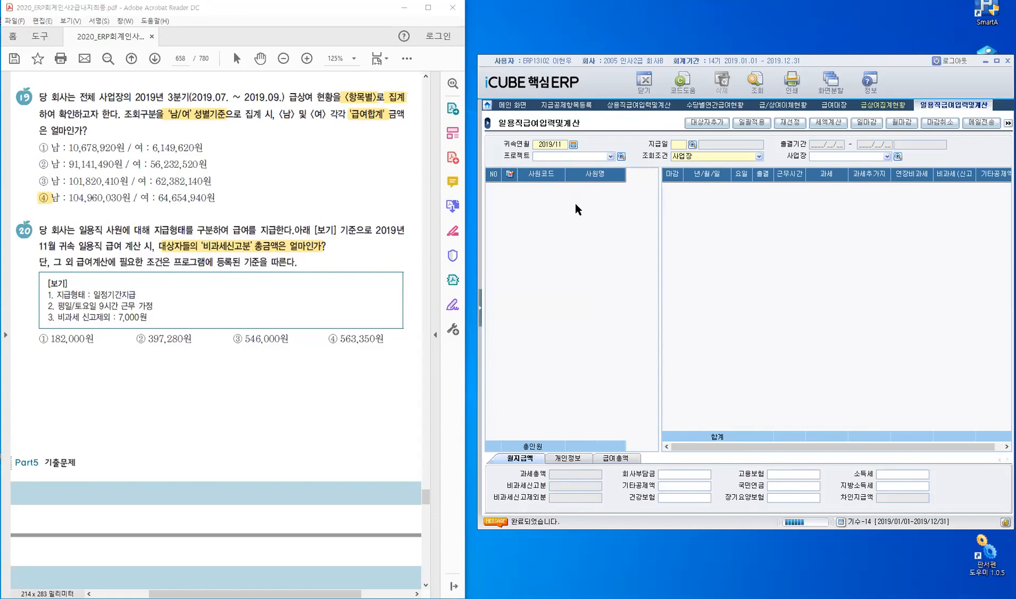
{"action": "key", "text": "F2"}
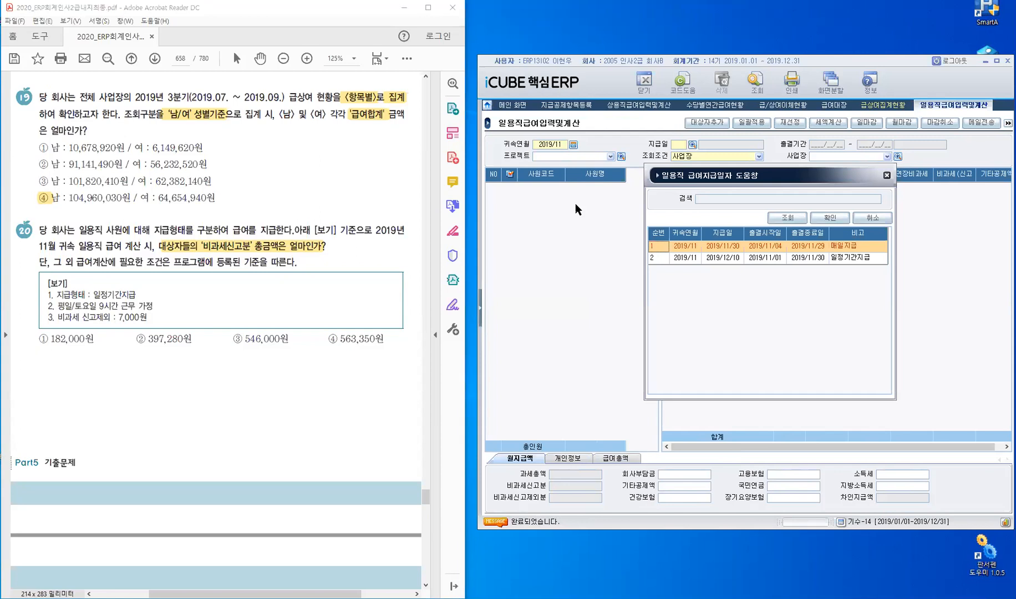
{"action": "left_click", "coordinate": [661, 260]}
{"action": "left_click", "coordinate": [830, 218]}
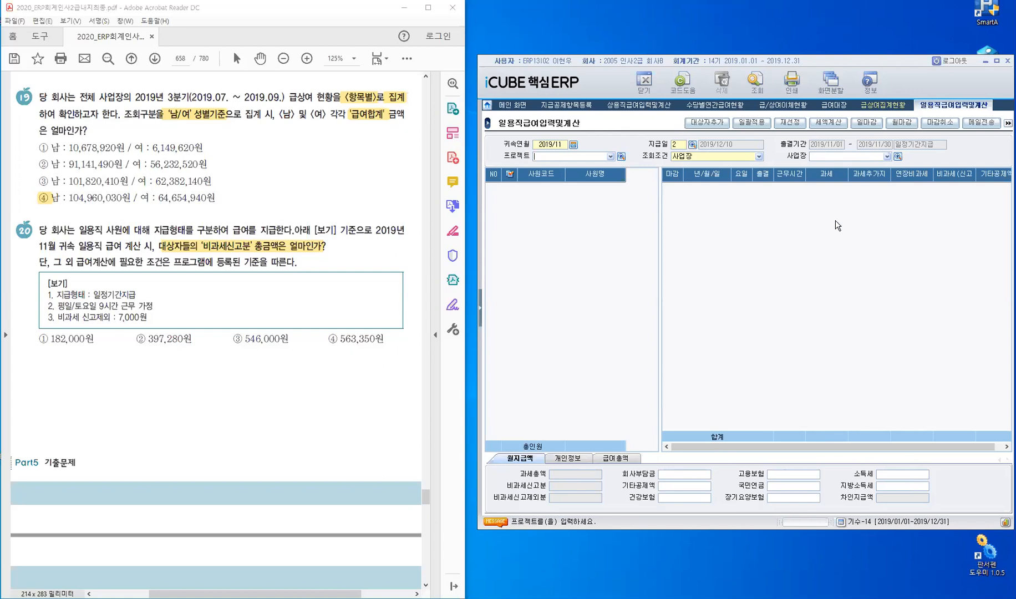
{"action": "key", "text": "Return"}
{"action": "key", "text": "Return"}
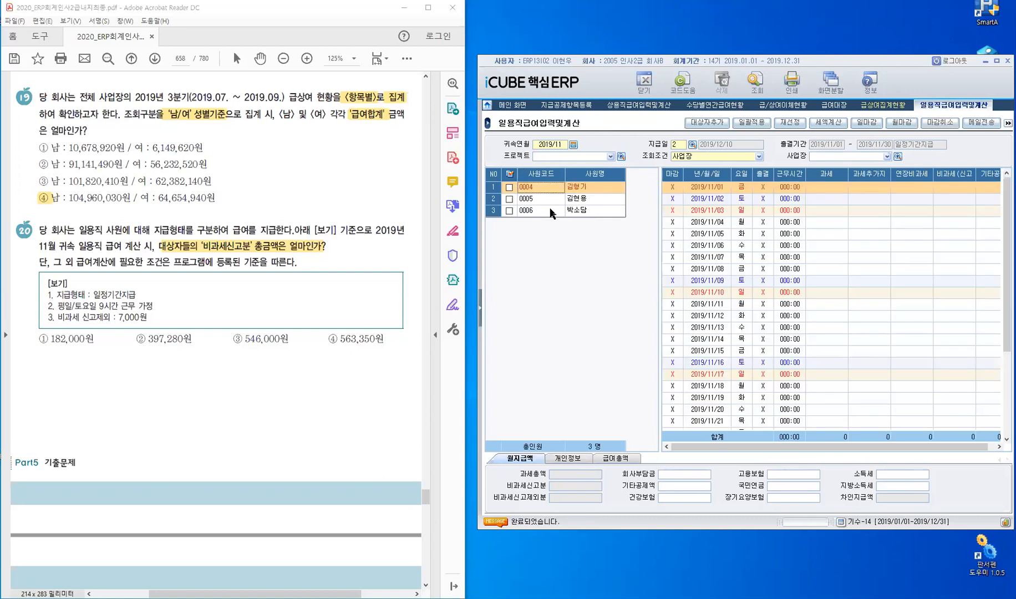
Batch-apply 009:00 hours on 평일 and 토요일 with 비과세(신고제외분) 7,000,000 to all three workers, and display the 급여총액 summary
{"action": "left_click", "coordinate": [510, 175]}
{"action": "left_click", "coordinate": [751, 124]}
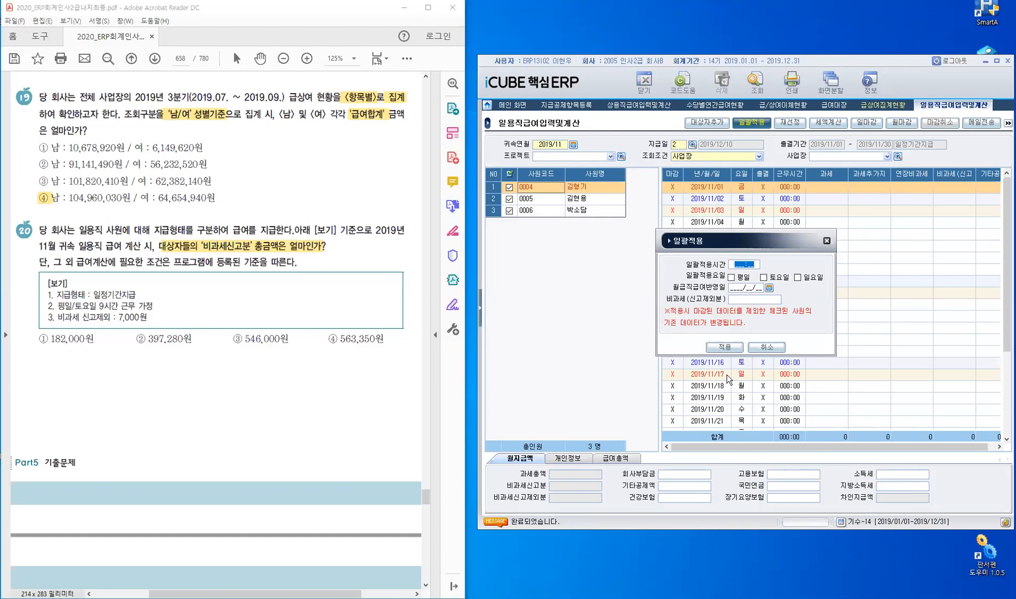
{"action": "type", "text": "009:00"}
{"action": "left_click", "coordinate": [764, 277]}
{"action": "left_click", "coordinate": [731, 277]}
{"action": "left_click", "coordinate": [773, 300]}
{"action": "type", "text": "7000"}
{"action": "key", "text": "Return"}
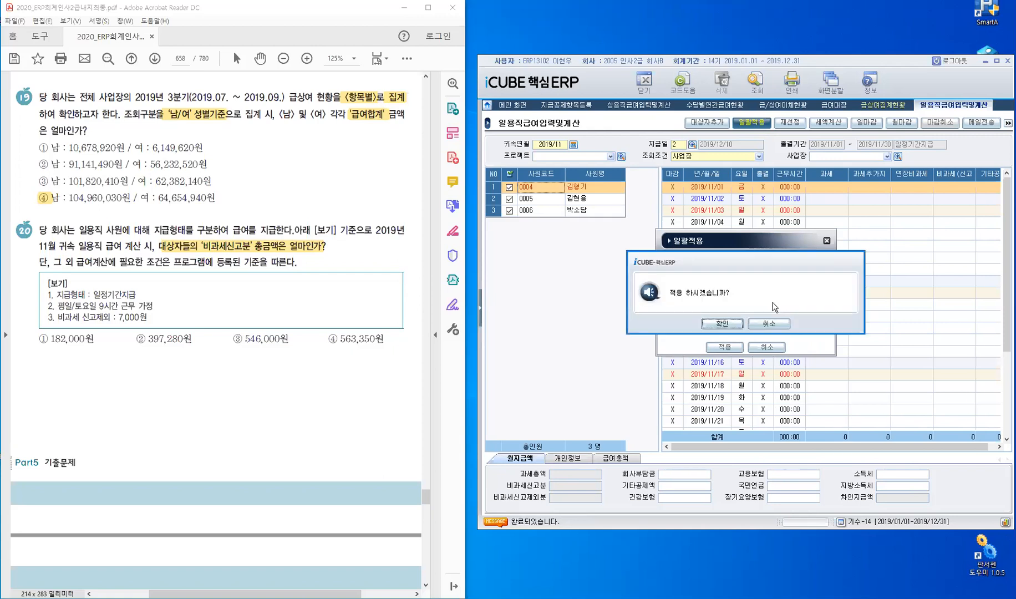
{"action": "key", "text": "Return"}
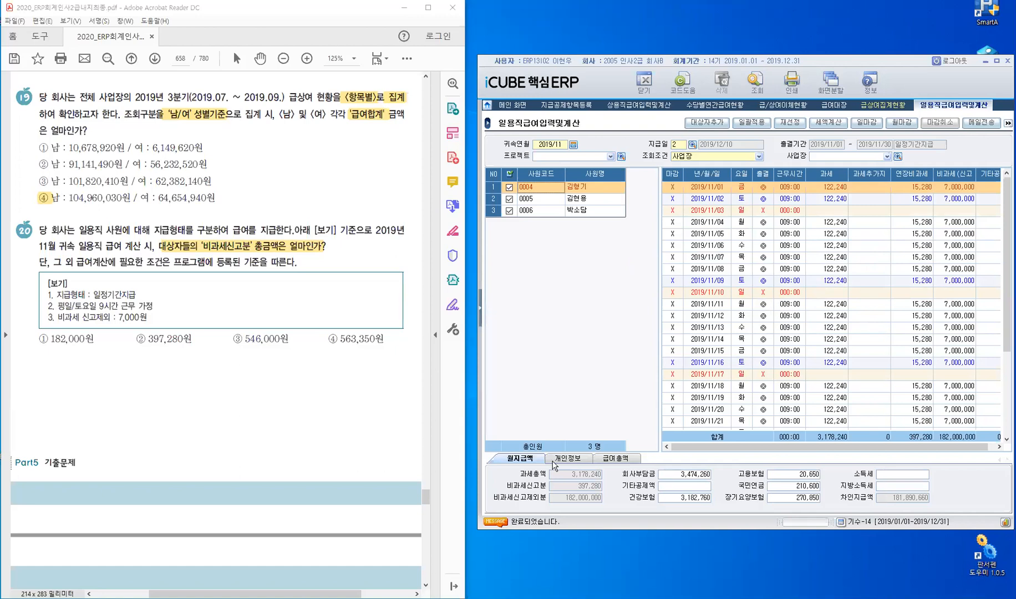
{"action": "left_click", "coordinate": [617, 461]}
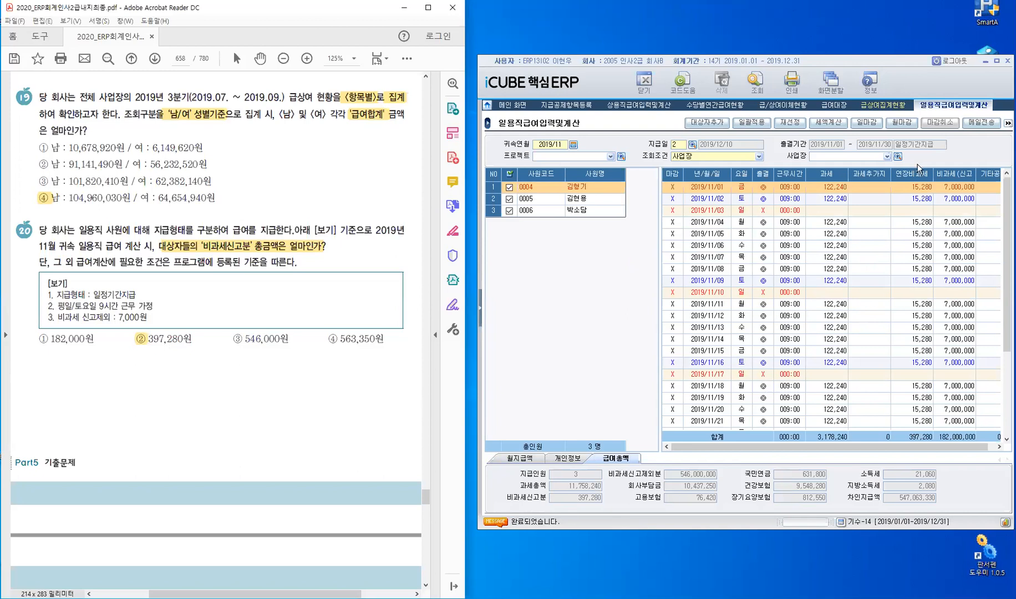
Close all open ERP screens, returning to 메인 화면
{"action": "right_click", "coordinate": [940, 110]}
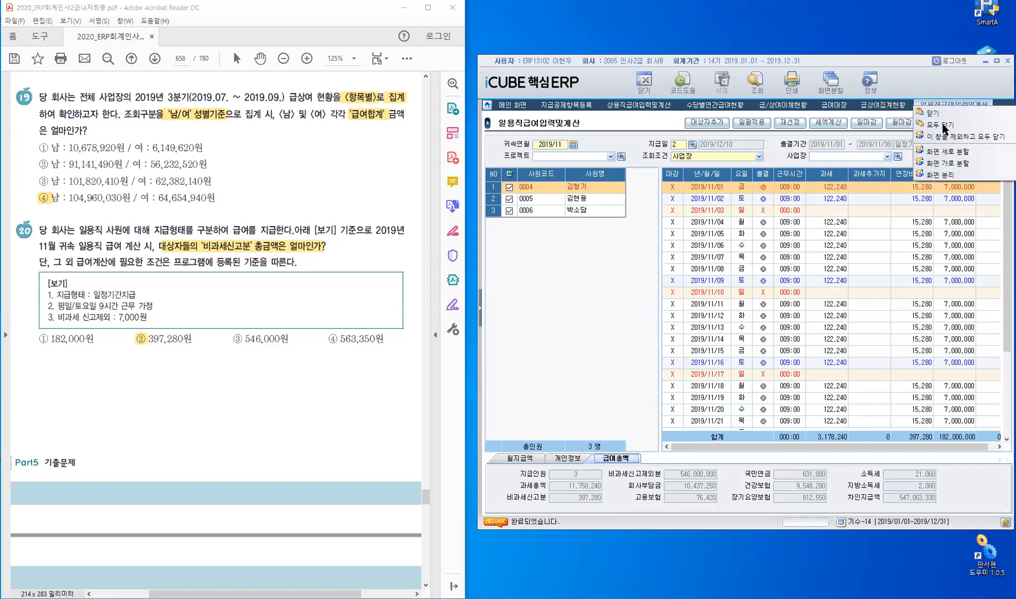
{"action": "left_click", "coordinate": [882, 321]}
{"action": "key", "text": "Escape"}
{"action": "key", "text": "Escape"}
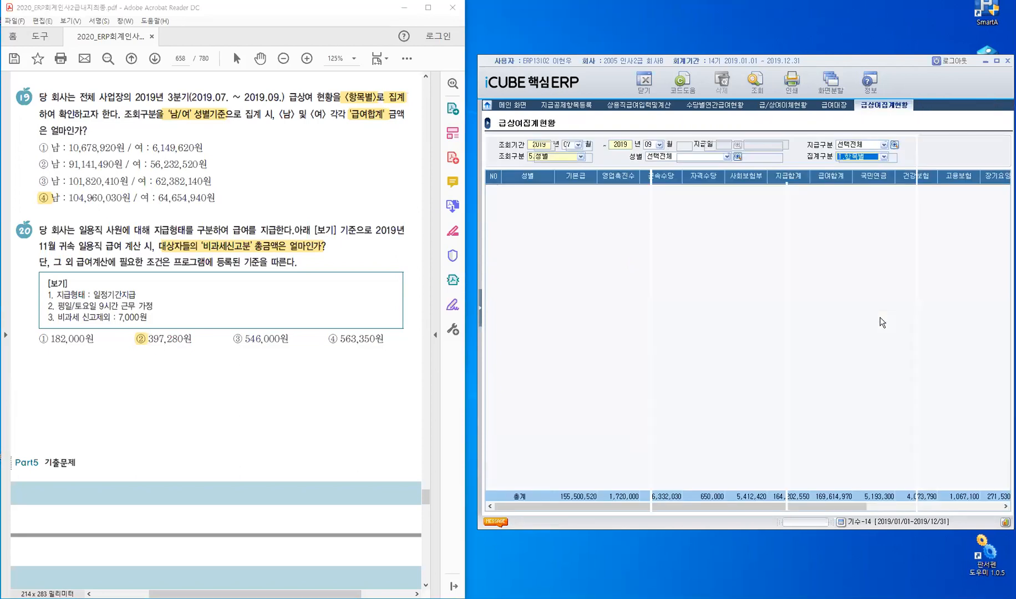
{"action": "key", "text": "Escape"}
{"action": "key", "text": "Escape"}
{"action": "key", "text": "Escape"}
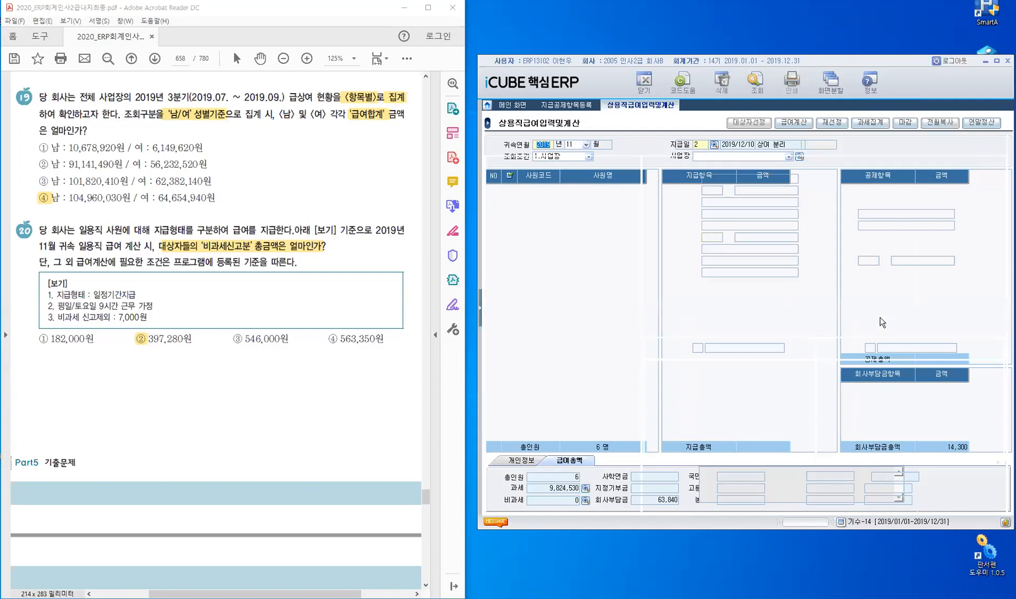
{"action": "key", "text": "Escape"}
{"action": "key", "text": "Escape"}
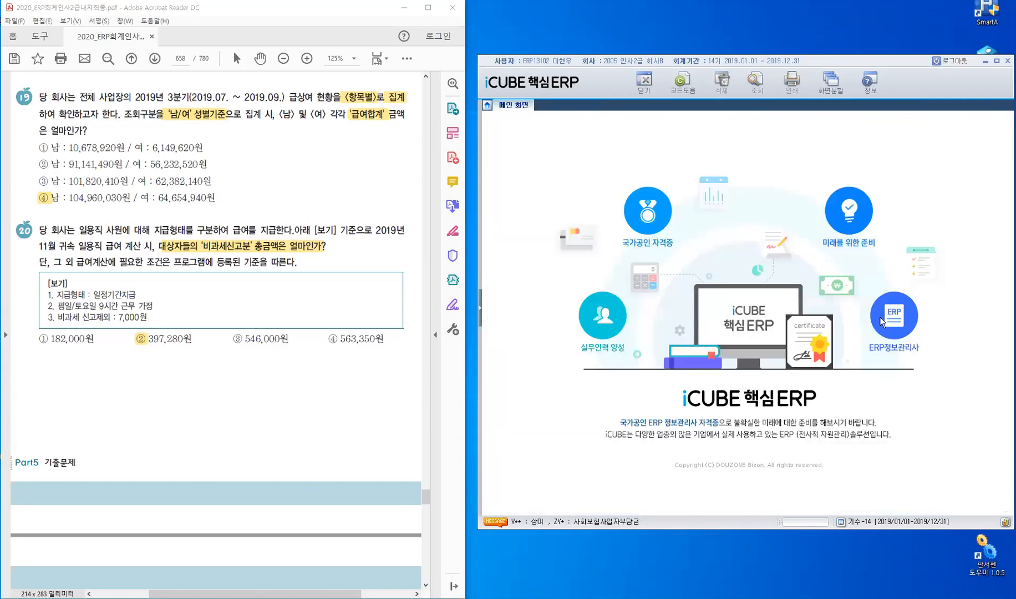